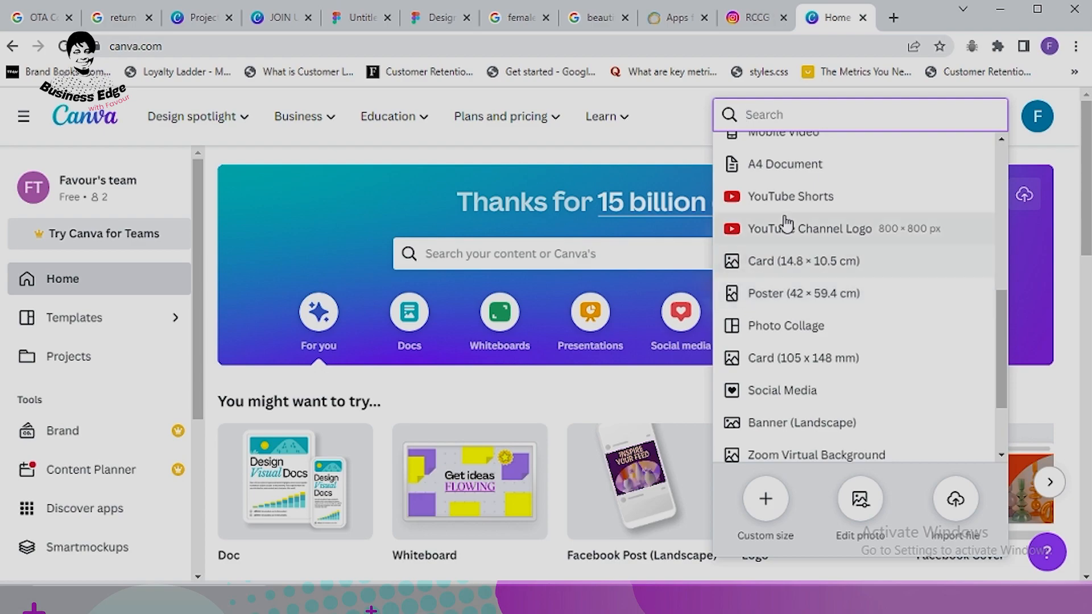
Step: Choose Instagram Post (Square) from the Create a design list to open a blank design
{"action": "scroll", "coordinate": [790, 227], "scroll_direction": "up", "scroll_amount": 4}
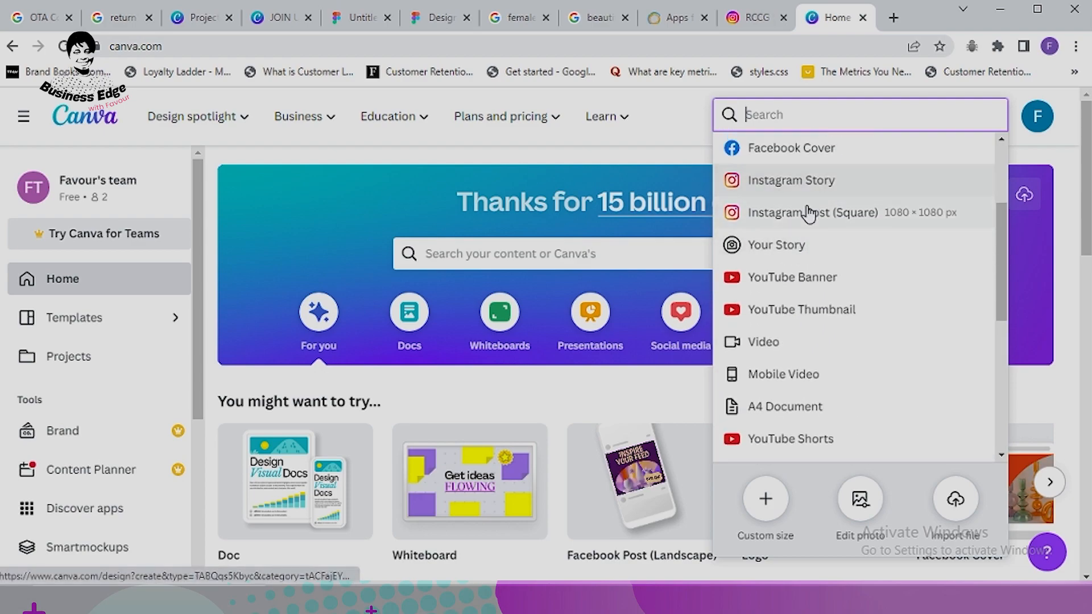
{"action": "left_click", "coordinate": [808, 217]}
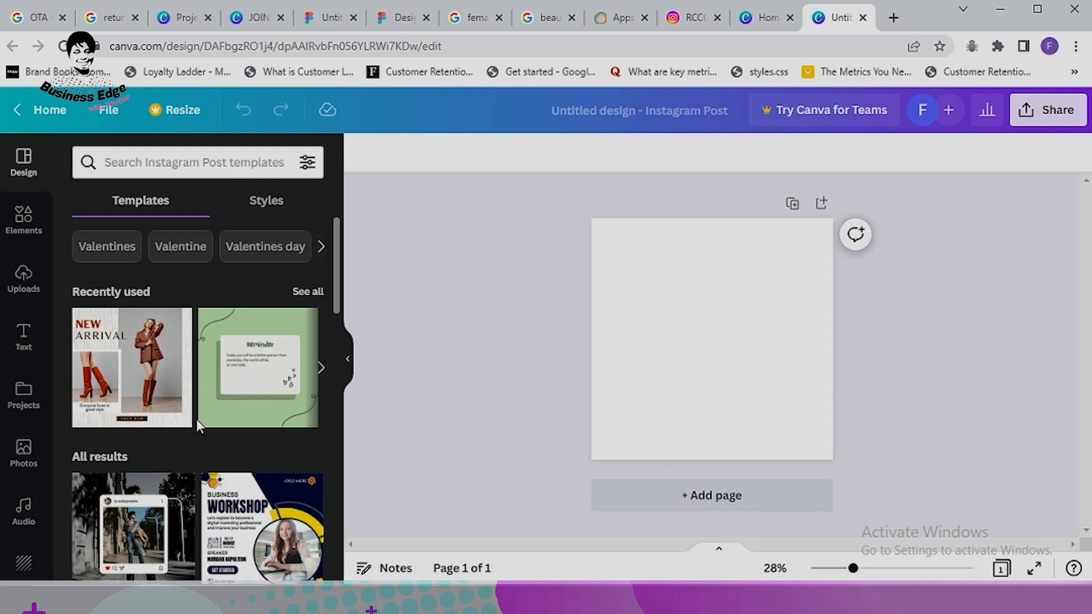
Step: Add page 2 using the navy blue quote template
{"action": "scroll", "coordinate": [164, 419], "scroll_direction": "down", "scroll_amount": 7}
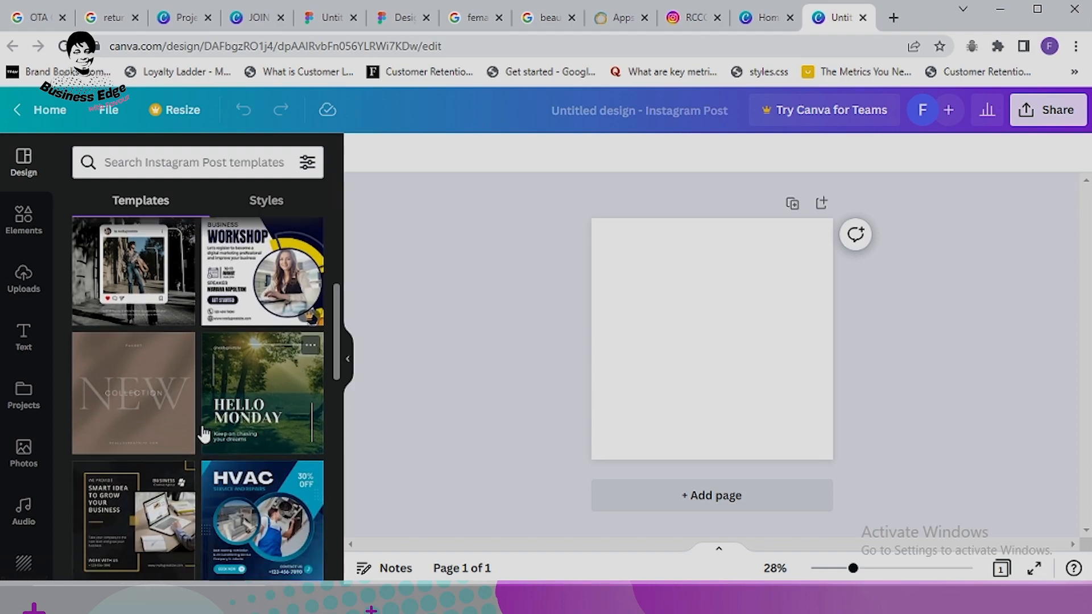
{"action": "scroll", "coordinate": [204, 434], "scroll_direction": "down", "scroll_amount": 5}
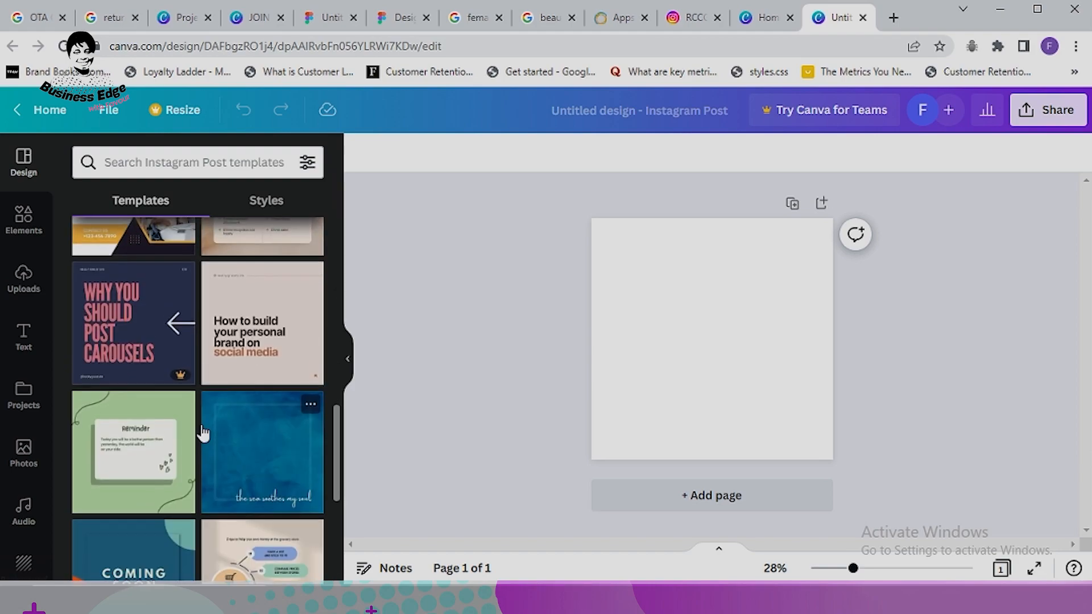
{"action": "scroll", "coordinate": [203, 433], "scroll_direction": "down", "scroll_amount": 1}
{"action": "scroll", "coordinate": [199, 430], "scroll_direction": "down", "scroll_amount": 4}
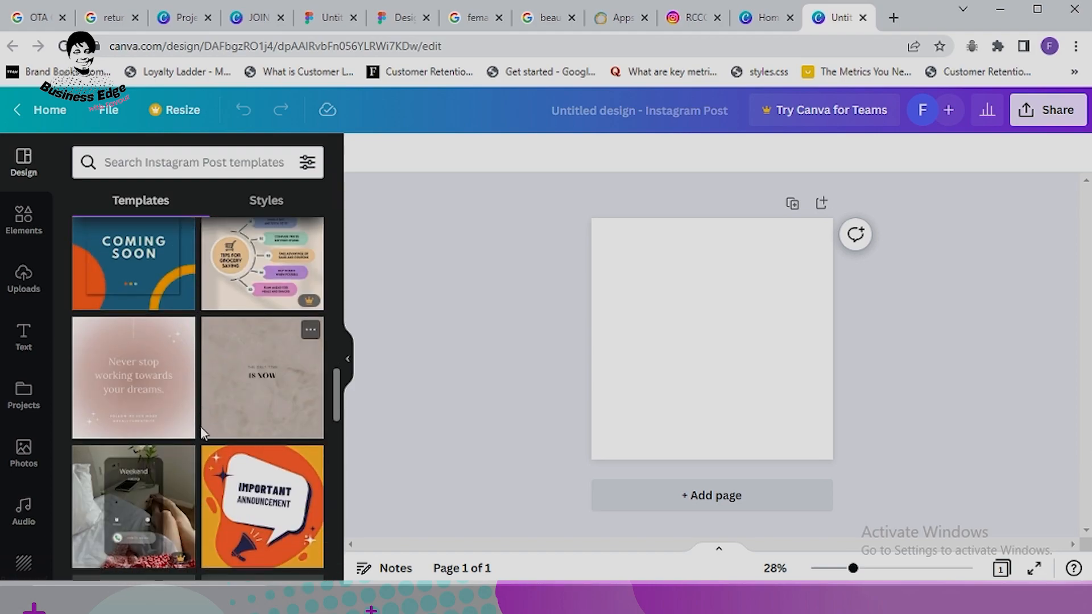
{"action": "scroll", "coordinate": [196, 427], "scroll_direction": "down", "scroll_amount": 8}
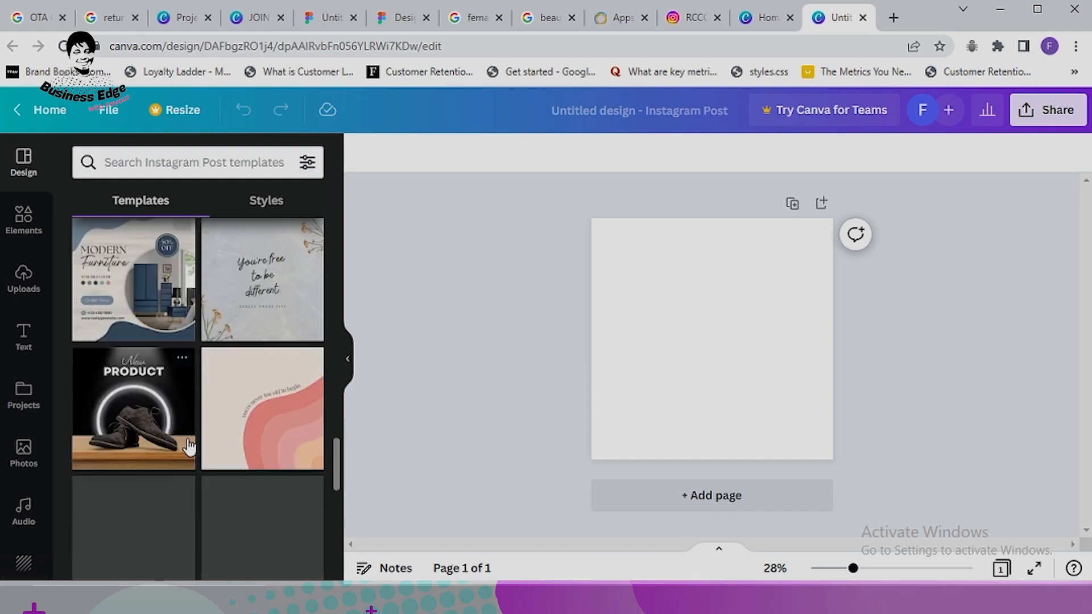
{"action": "scroll", "coordinate": [189, 446], "scroll_direction": "down", "scroll_amount": 2}
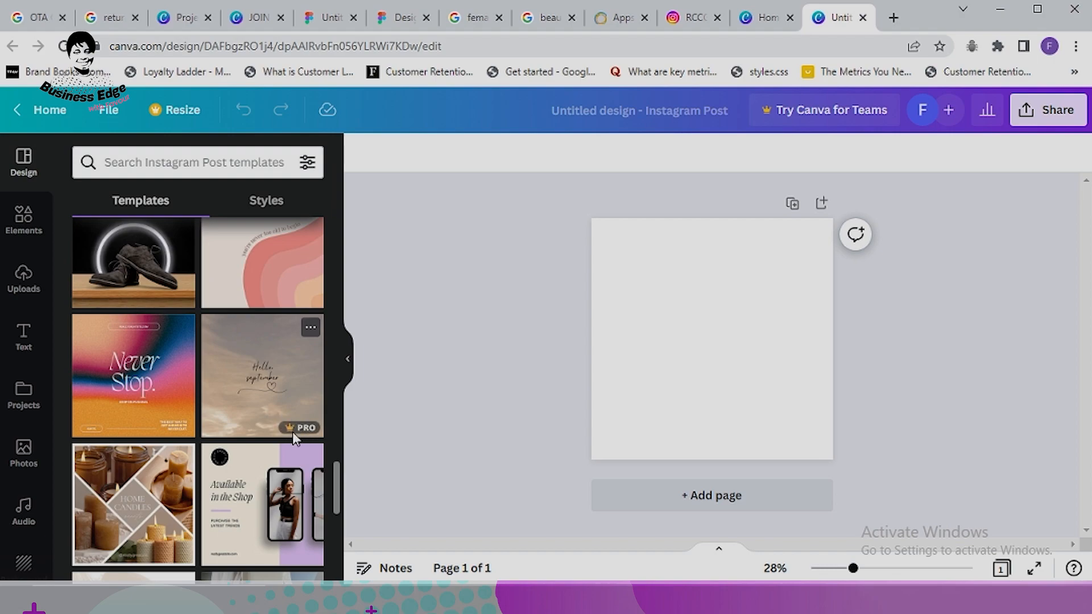
{"action": "scroll", "coordinate": [293, 425], "scroll_direction": "down", "scroll_amount": 3}
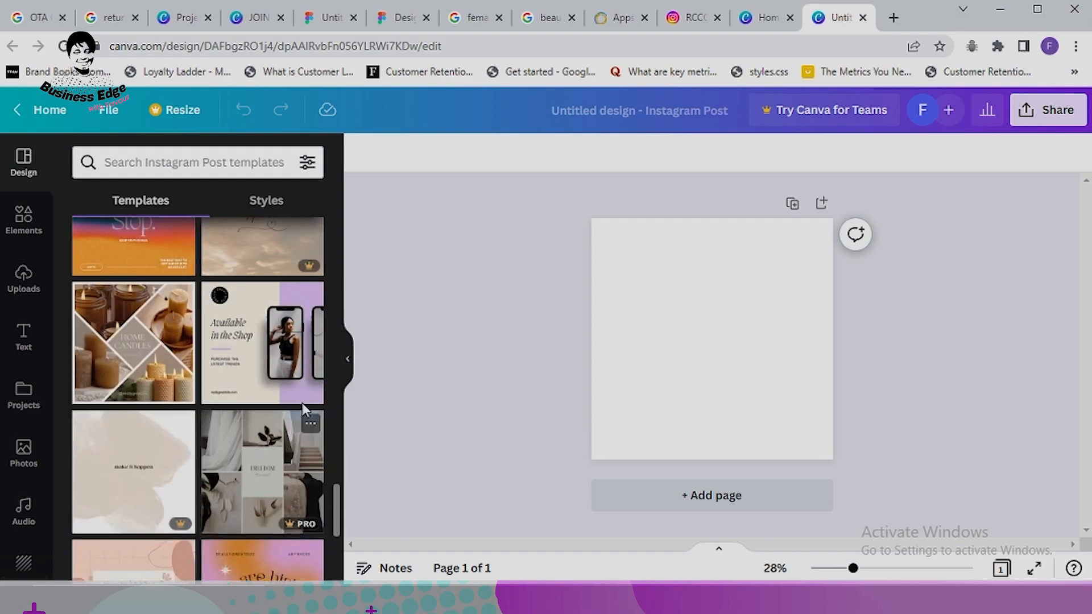
{"action": "left_click", "coordinate": [263, 363]}
{"action": "scroll", "coordinate": [158, 345], "scroll_direction": "down", "scroll_amount": 2}
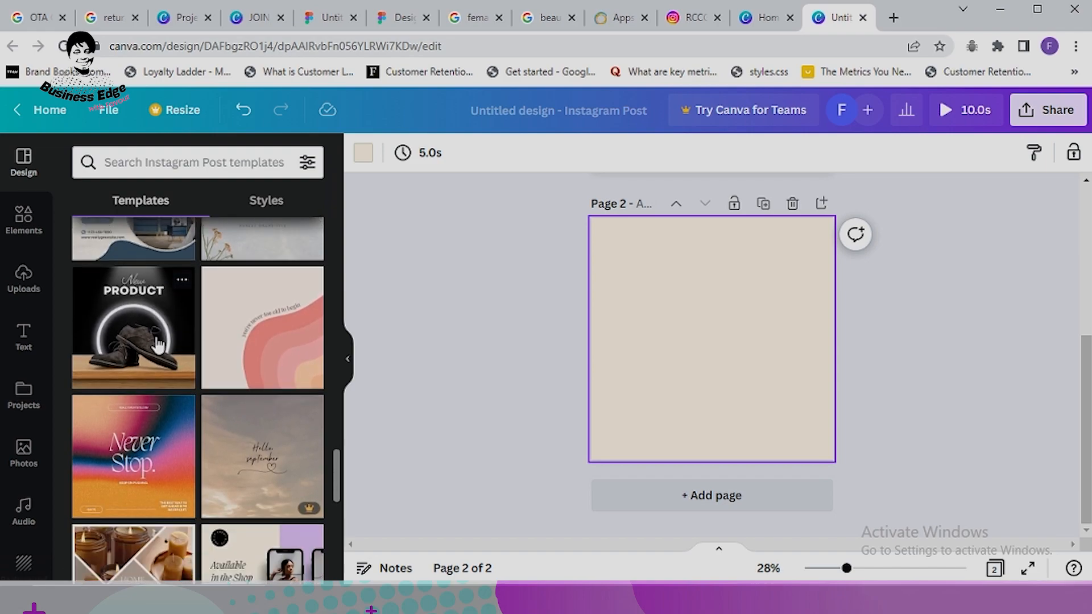
{"action": "scroll", "coordinate": [241, 287], "scroll_direction": "down", "scroll_amount": 3}
{"action": "left_click", "coordinate": [263, 409]}
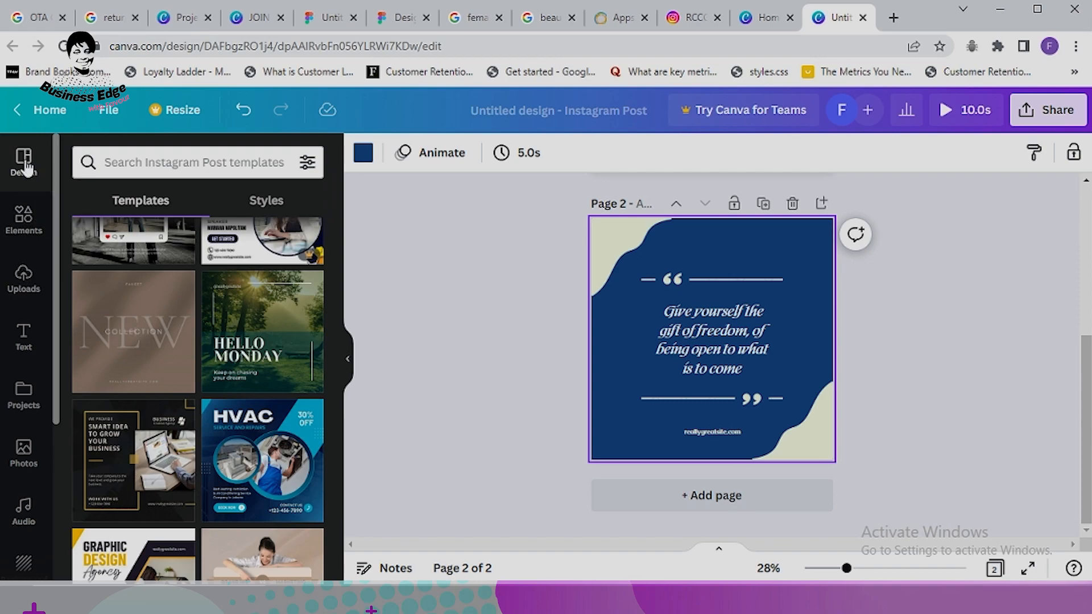
Step: Search templates for 'Fashion Instagram Posts' and add the New style collage as page 3
{"action": "left_click", "coordinate": [173, 162]}
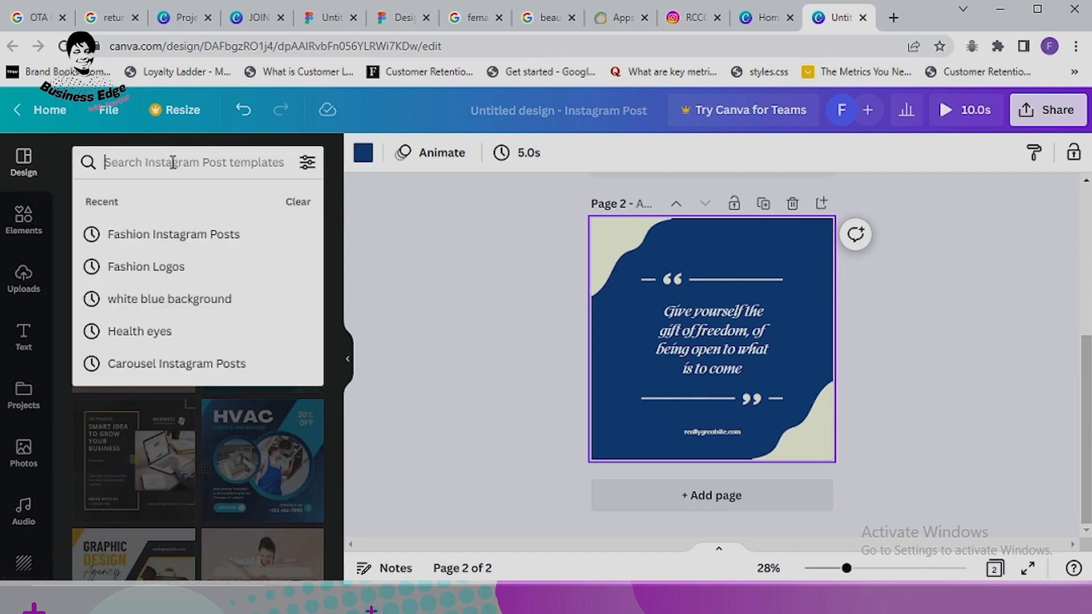
{"action": "left_click", "coordinate": [167, 242]}
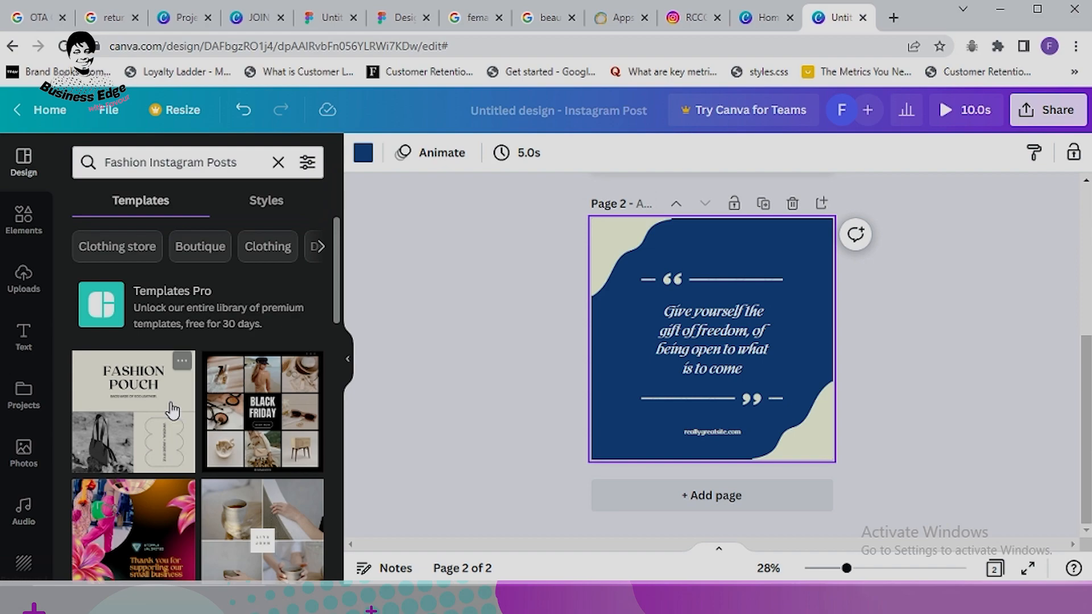
{"action": "scroll", "coordinate": [227, 412], "scroll_direction": "down", "scroll_amount": 2}
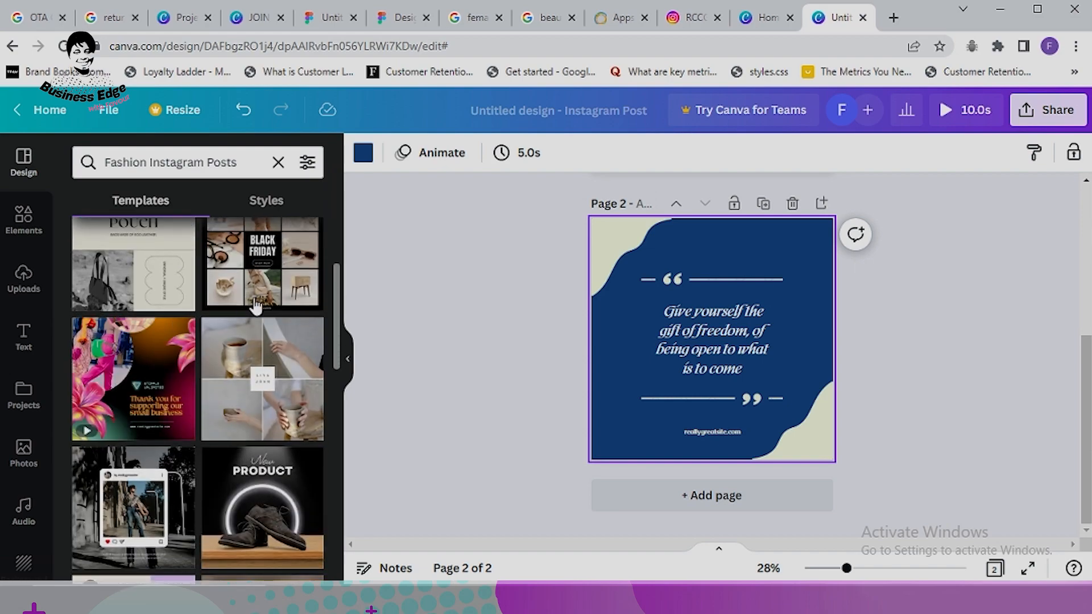
{"action": "scroll", "coordinate": [171, 292], "scroll_direction": "down", "scroll_amount": 5}
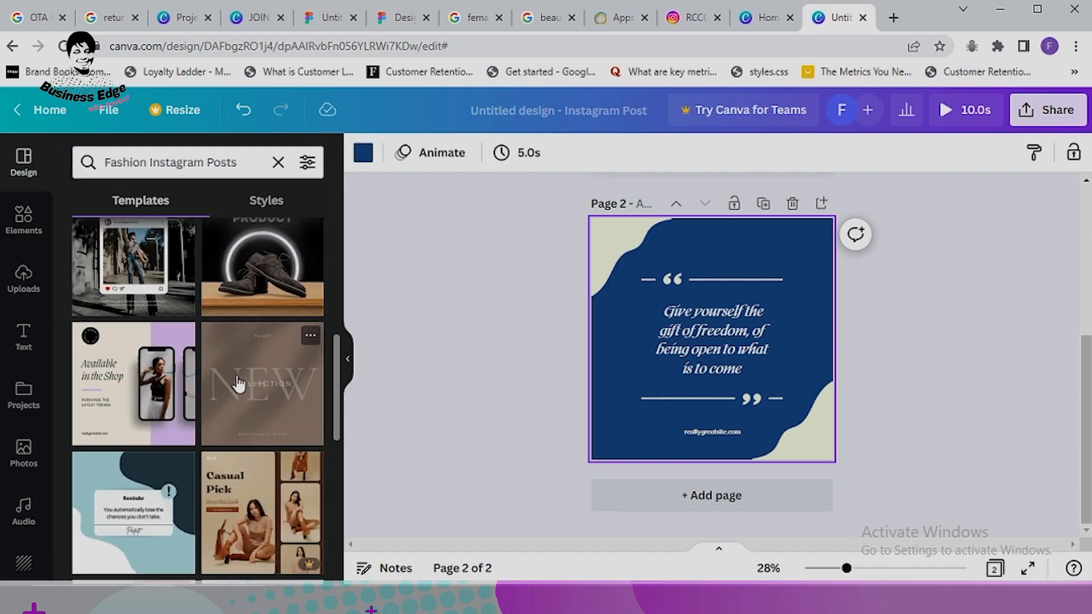
{"action": "scroll", "coordinate": [189, 364], "scroll_direction": "down", "scroll_amount": 5}
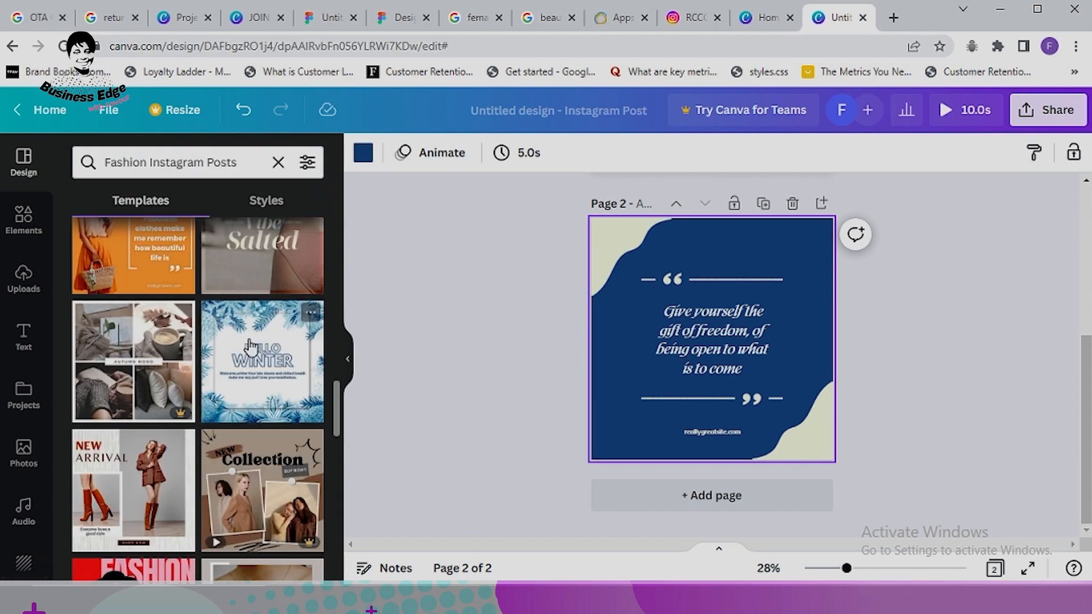
{"action": "scroll", "coordinate": [272, 343], "scroll_direction": "down", "scroll_amount": 10}
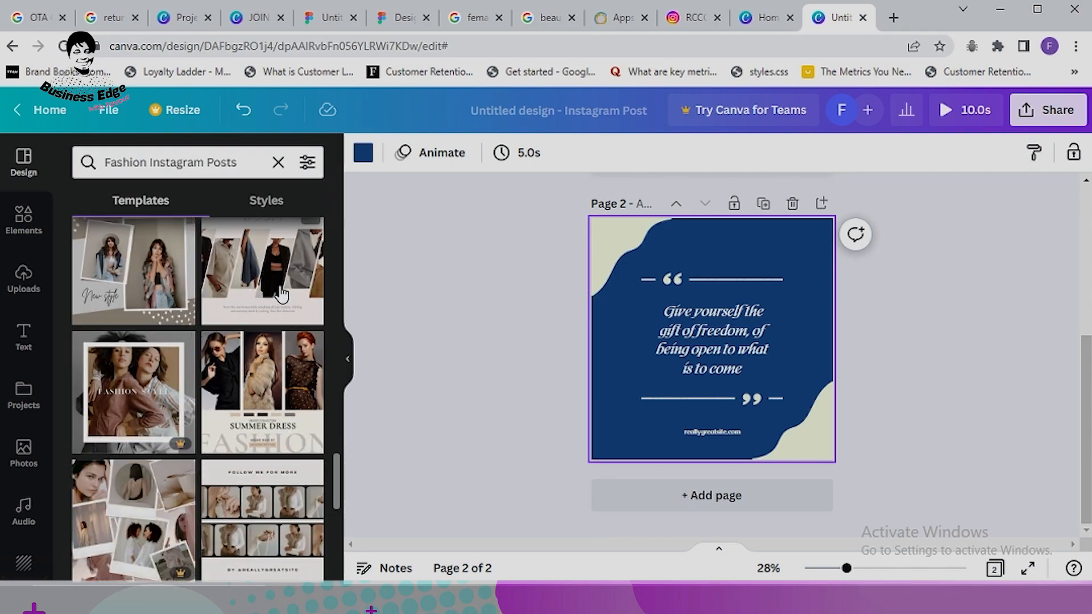
{"action": "left_click", "coordinate": [133, 271]}
Step: Search elements for lines, switching between graphic and photo results
{"action": "left_click", "coordinate": [23, 219]}
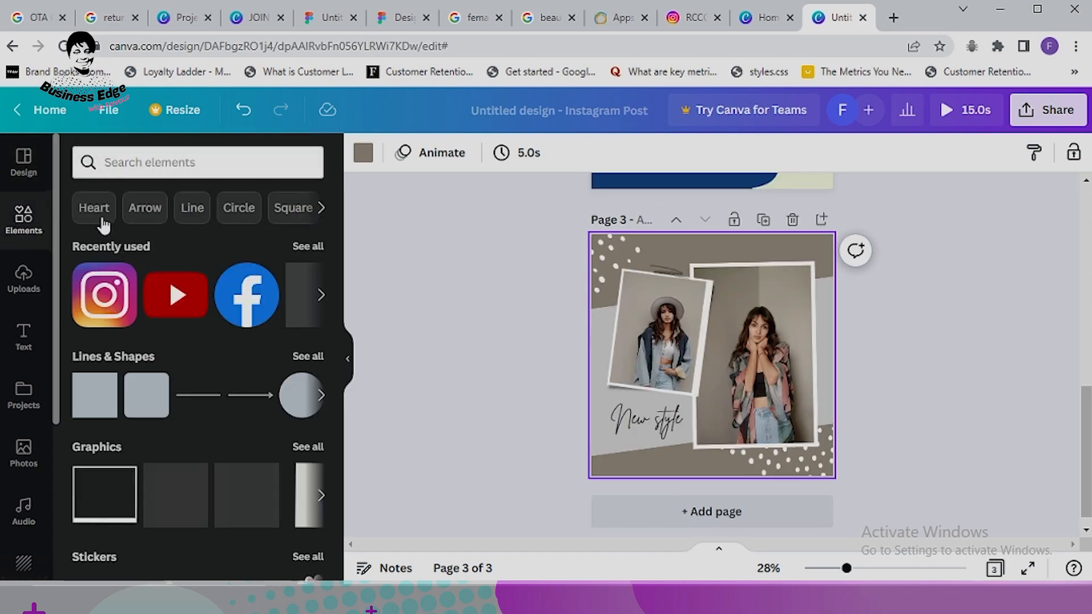
{"action": "left_click", "coordinate": [194, 209]}
{"action": "left_click", "coordinate": [138, 208]}
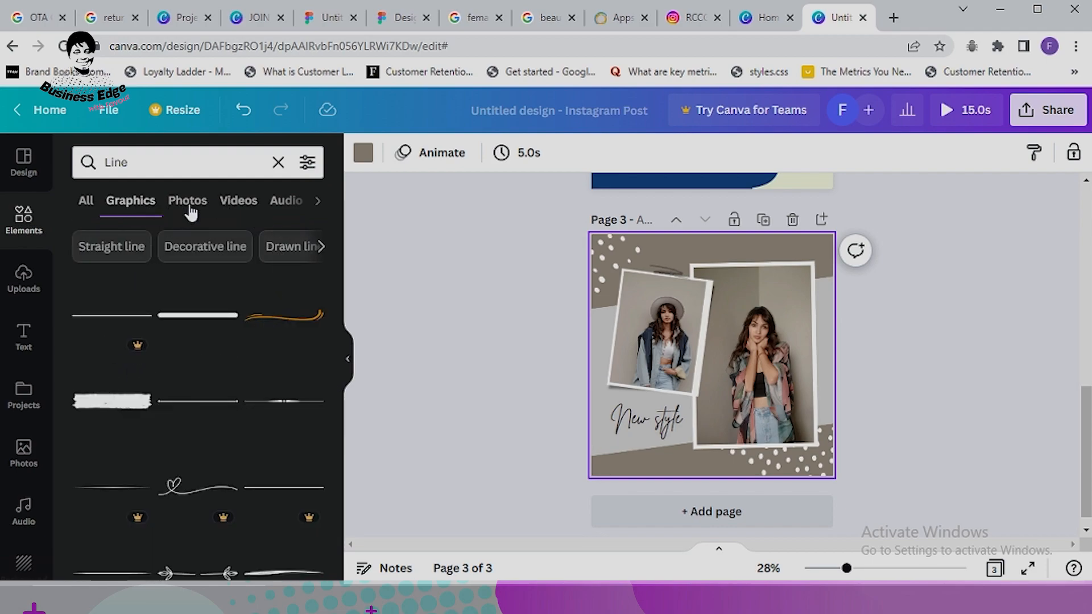
{"action": "left_click", "coordinate": [189, 211]}
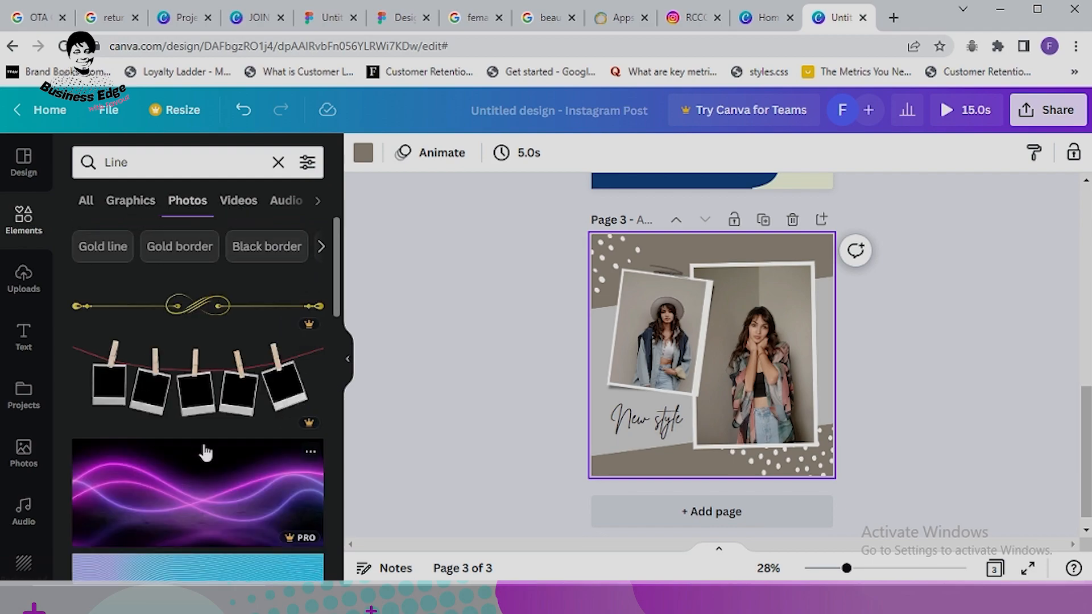
{"action": "scroll", "coordinate": [205, 452], "scroll_direction": "down", "scroll_amount": 10}
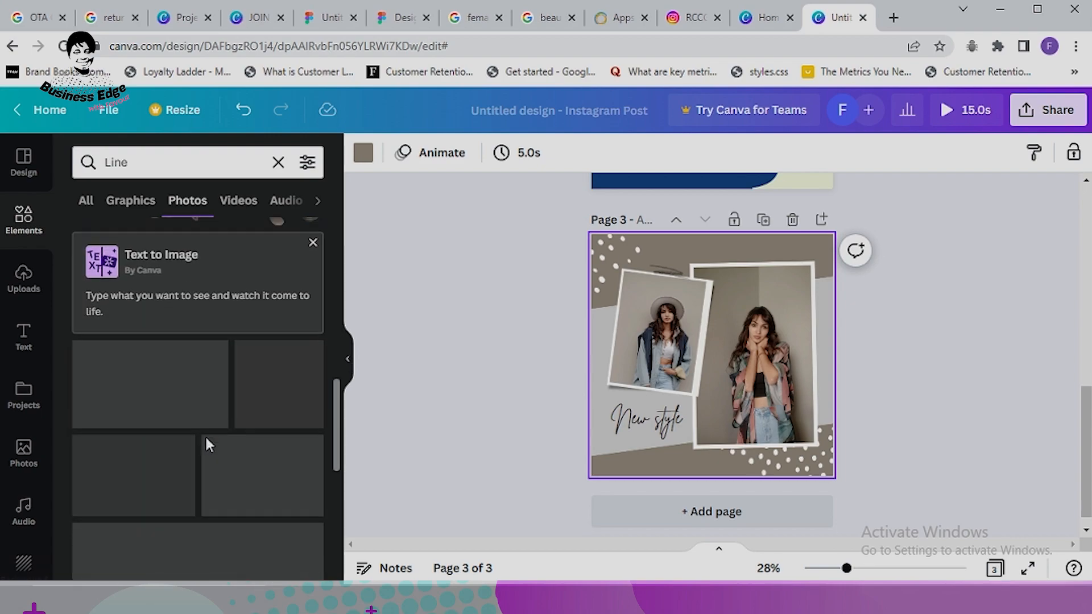
{"action": "scroll", "coordinate": [249, 220], "scroll_direction": "up", "scroll_amount": 3}
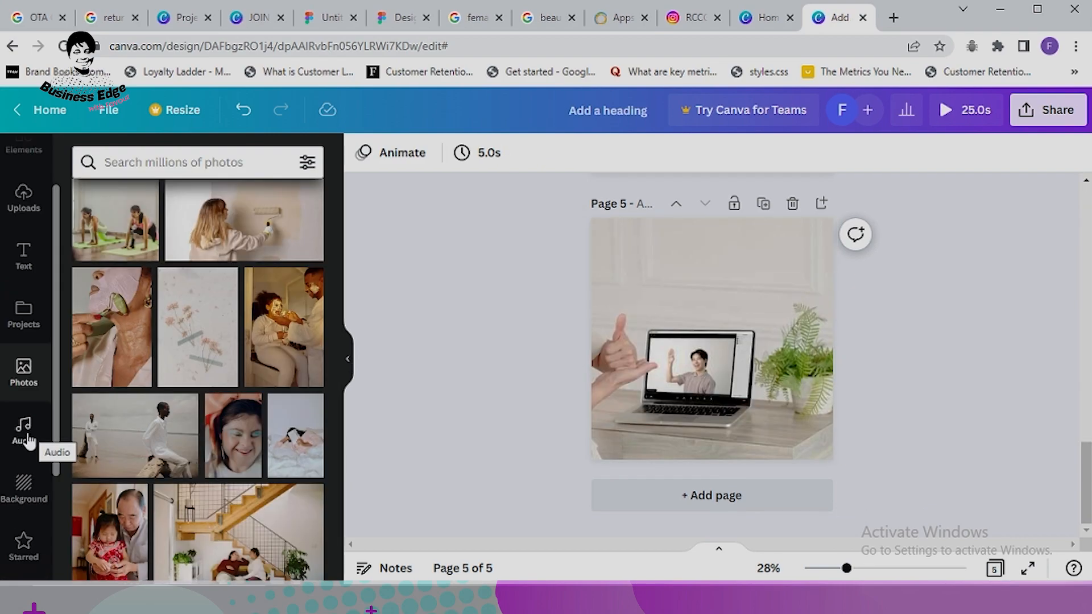
Step: Browse the audio, starred, YouTube, QR code and Apps panels, then add blank page 6
{"action": "left_click", "coordinate": [24, 432]}
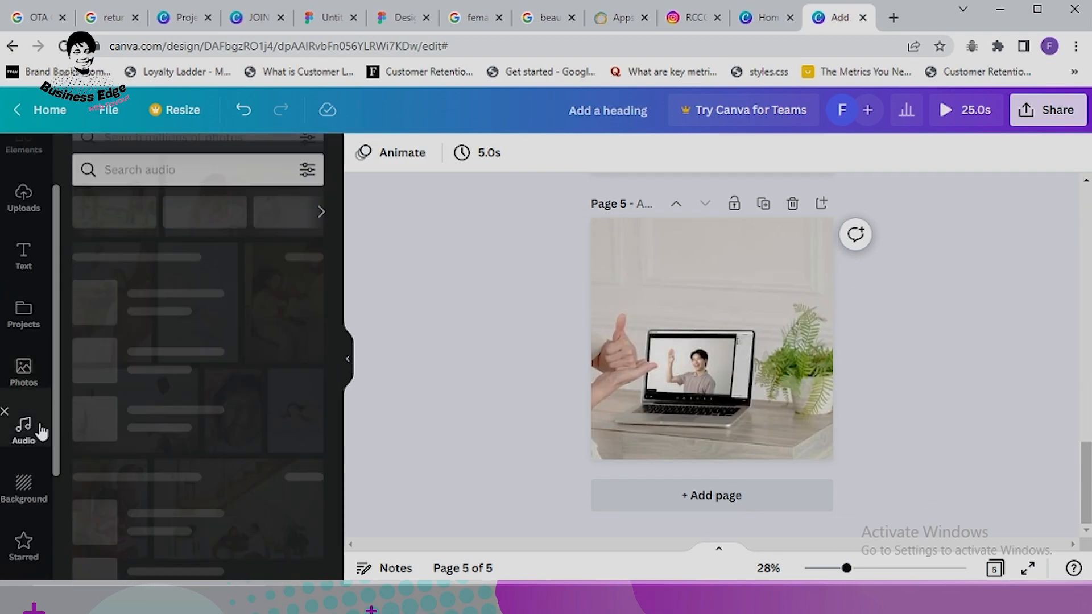
{"action": "scroll", "coordinate": [39, 444], "scroll_direction": "down", "scroll_amount": 2}
{"action": "left_click", "coordinate": [23, 463]}
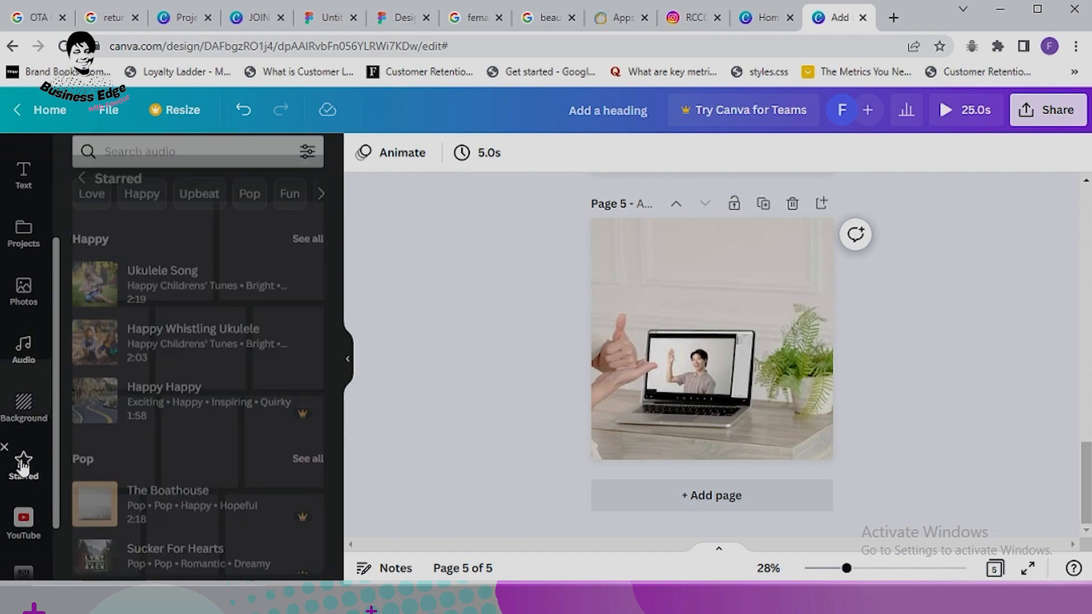
{"action": "scroll", "coordinate": [24, 449], "scroll_direction": "down", "scroll_amount": 2}
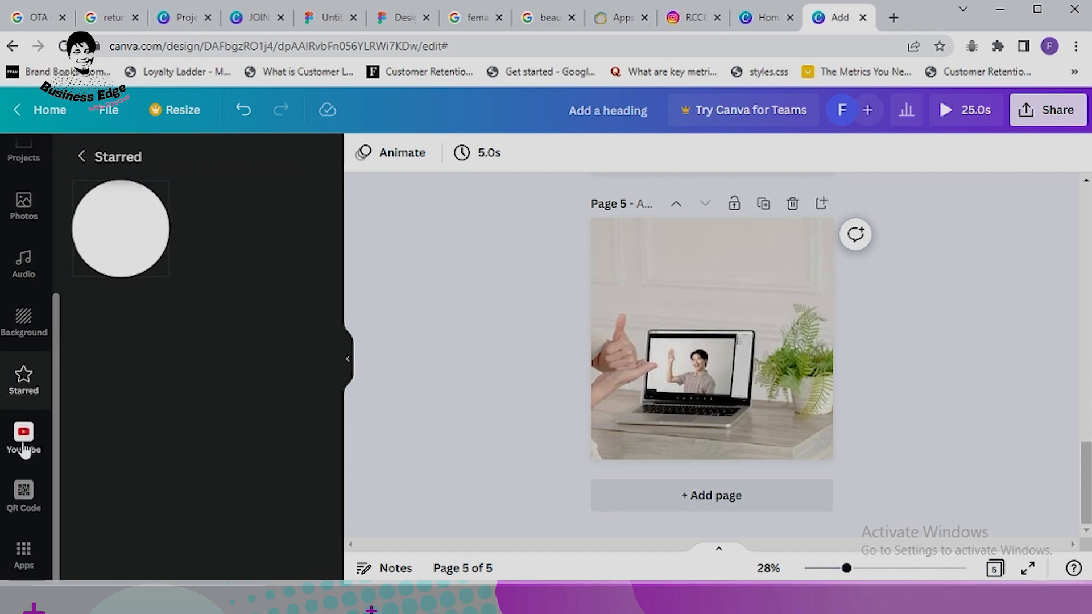
{"action": "left_click", "coordinate": [23, 447]}
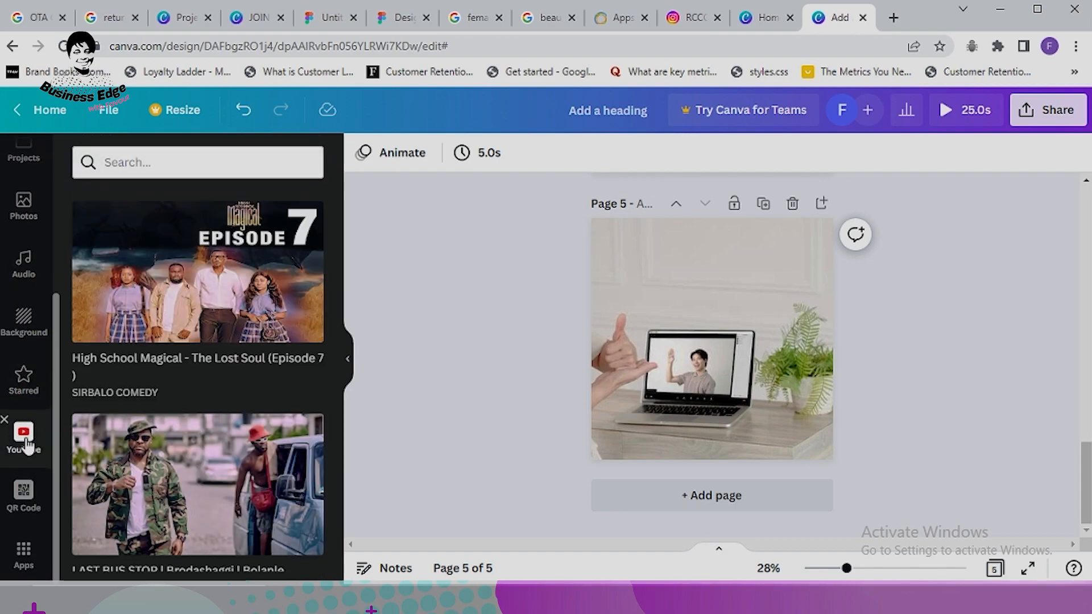
{"action": "left_click", "coordinate": [20, 495]}
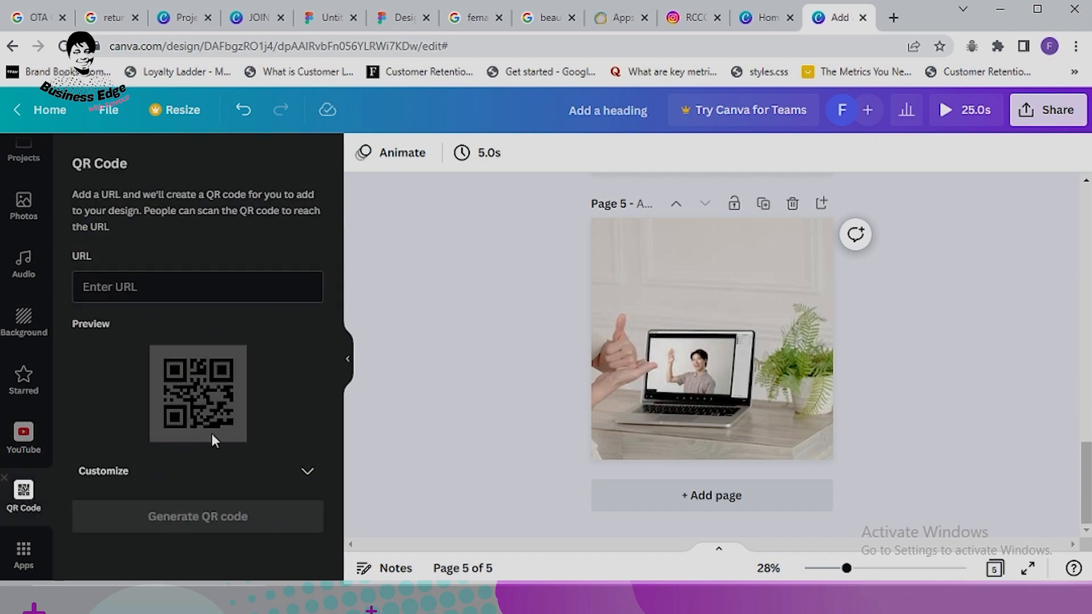
{"action": "left_click", "coordinate": [26, 551]}
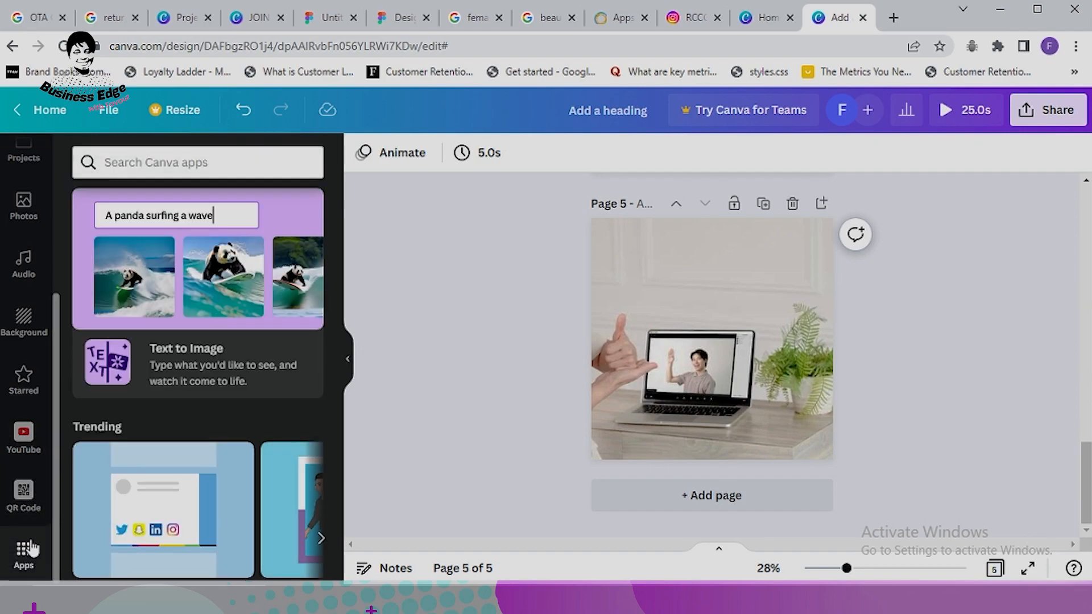
{"action": "scroll", "coordinate": [253, 330], "scroll_direction": "down", "scroll_amount": 8}
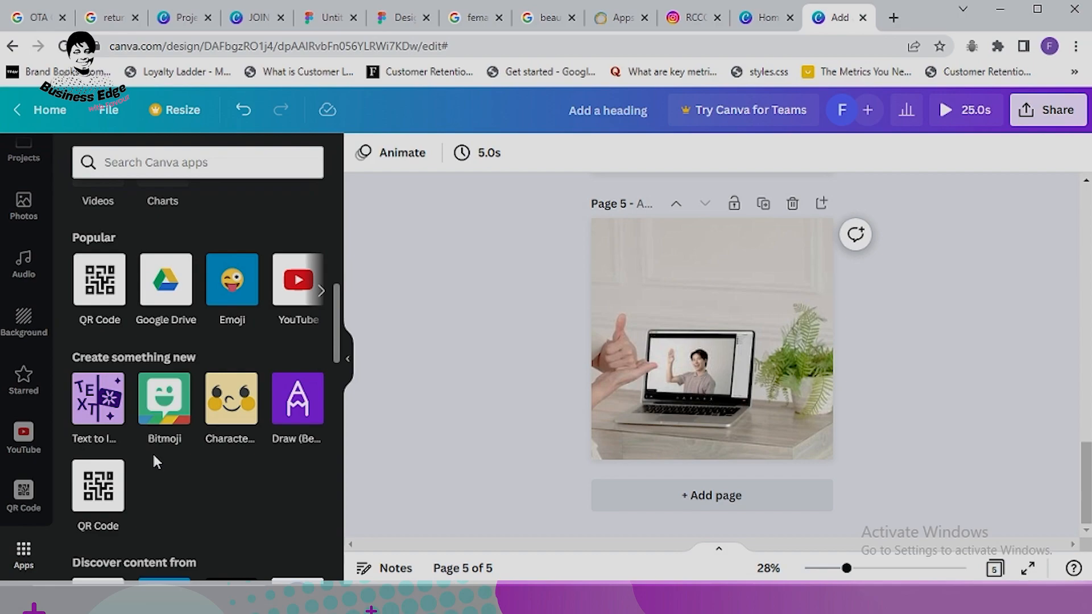
{"action": "scroll", "coordinate": [152, 452], "scroll_direction": "down", "scroll_amount": 5}
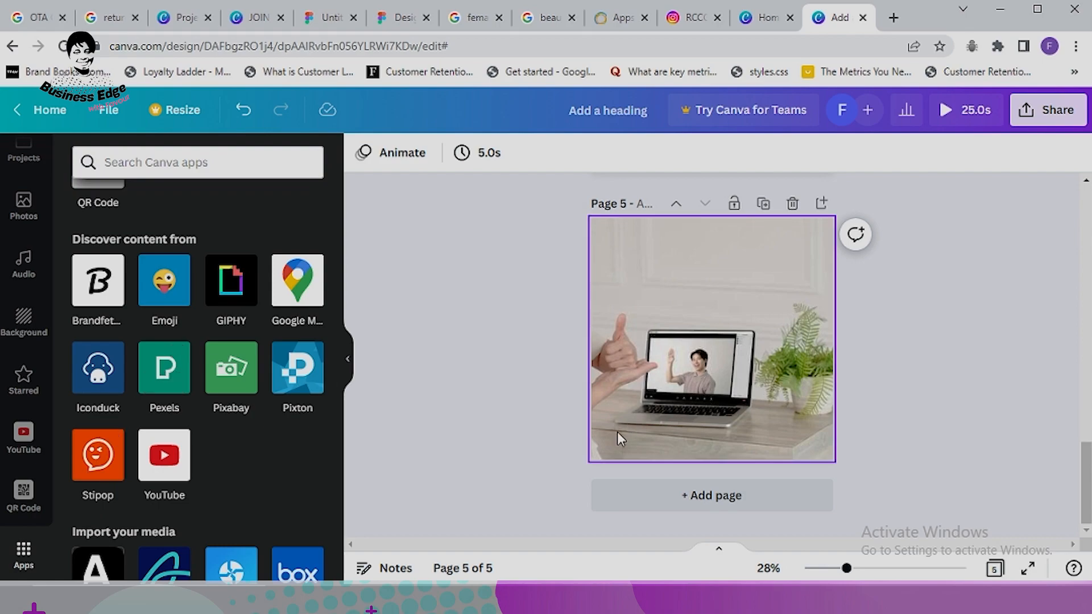
{"action": "left_click", "coordinate": [697, 502]}
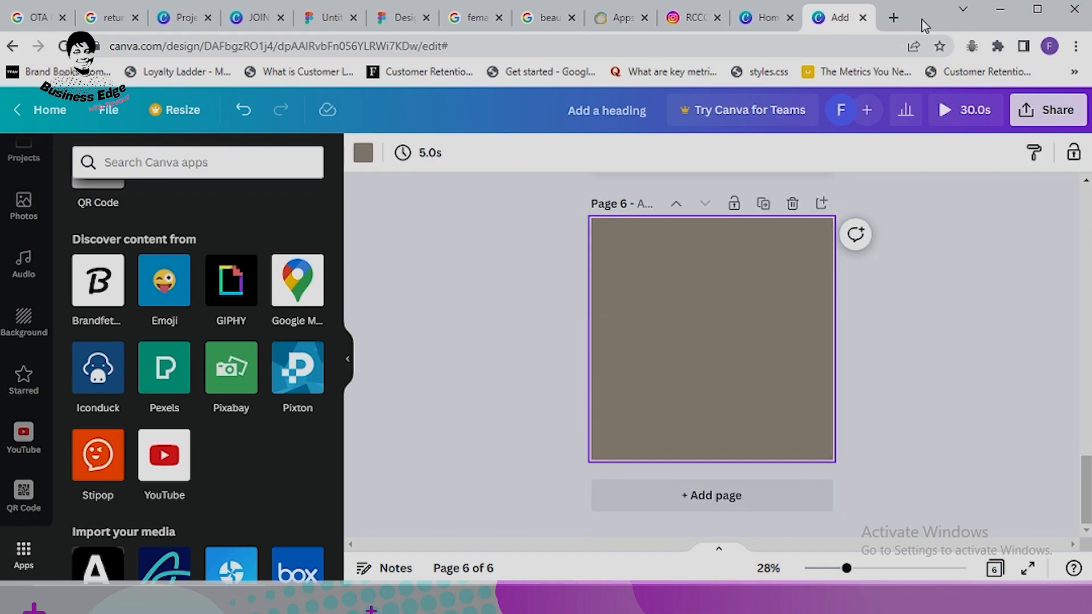
Step: Go to the pexels.com image search in a new browser tab
{"action": "left_click", "coordinate": [893, 18]}
{"action": "left_click", "coordinate": [768, 44]}
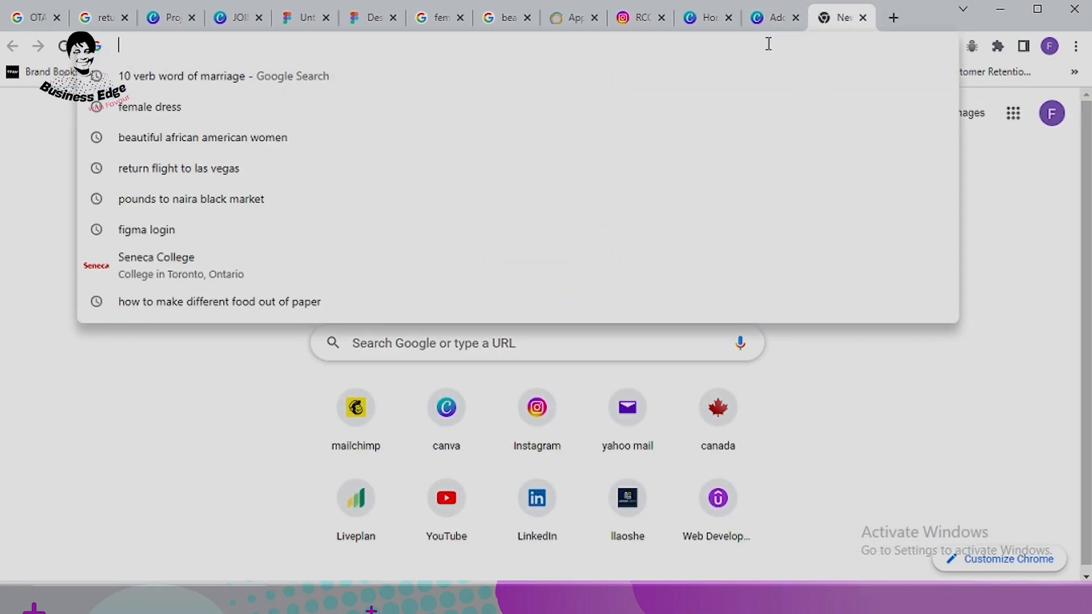
{"action": "type", "text": "pexels.com/video/woman-on-a-table-at-the-beach-6226349/"}
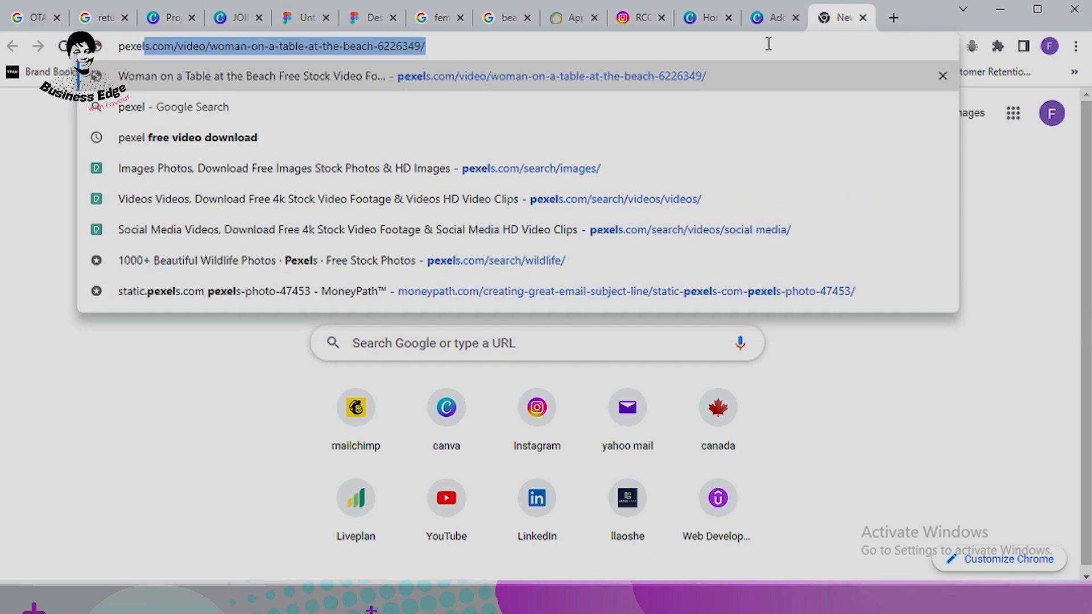
{"action": "left_click", "coordinate": [426, 169]}
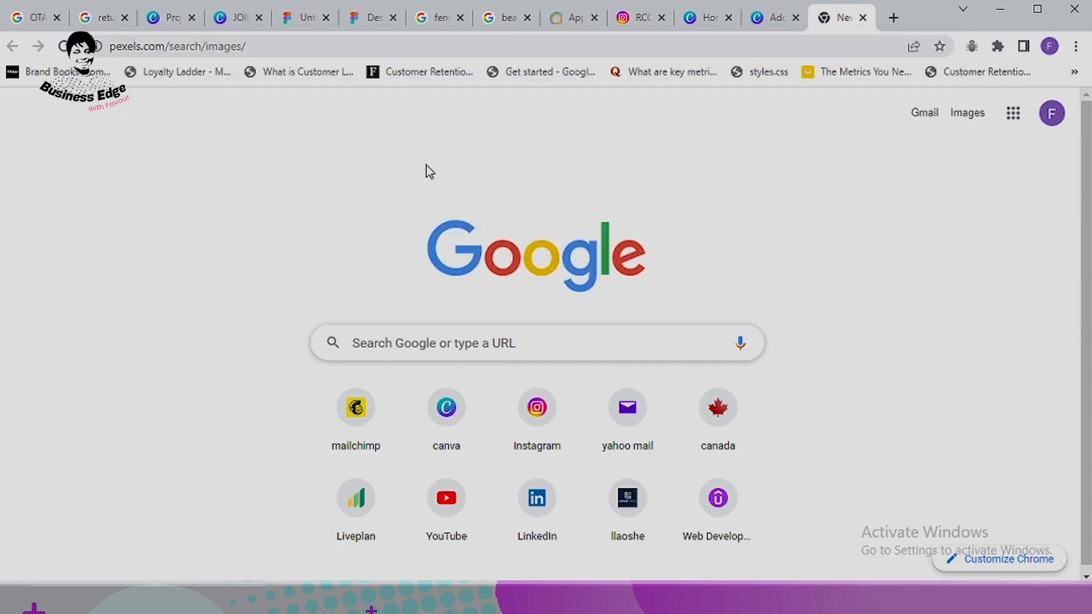
{"action": "scroll", "coordinate": [512, 381], "scroll_direction": "down", "scroll_amount": 4}
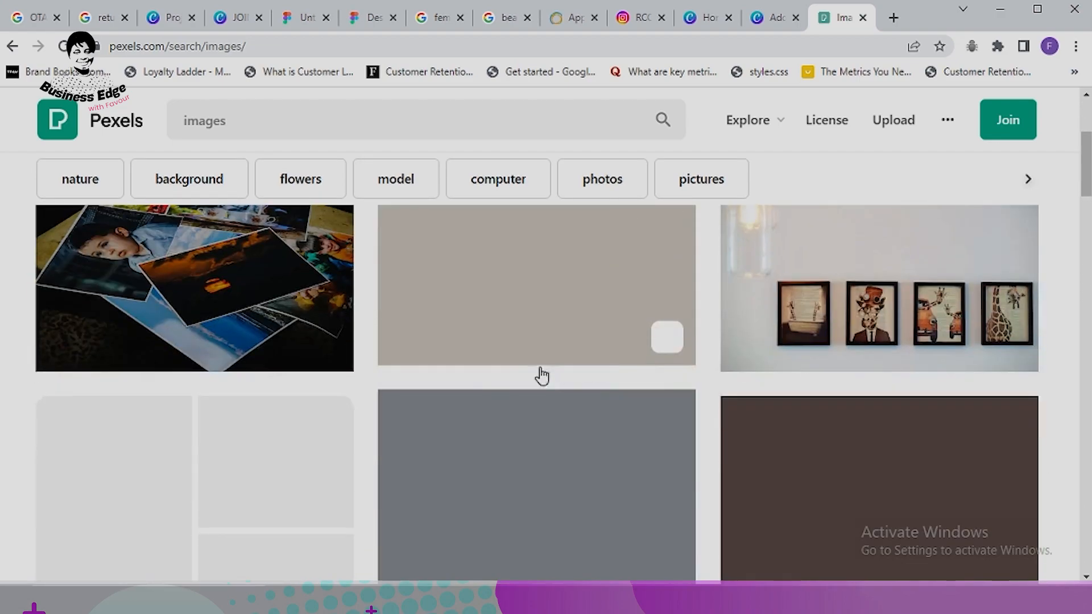
{"action": "scroll", "coordinate": [456, 342], "scroll_direction": "up", "scroll_amount": 4}
Step: Replace the old search with 'african american female' and run it
{"action": "left_click", "coordinate": [238, 118]}
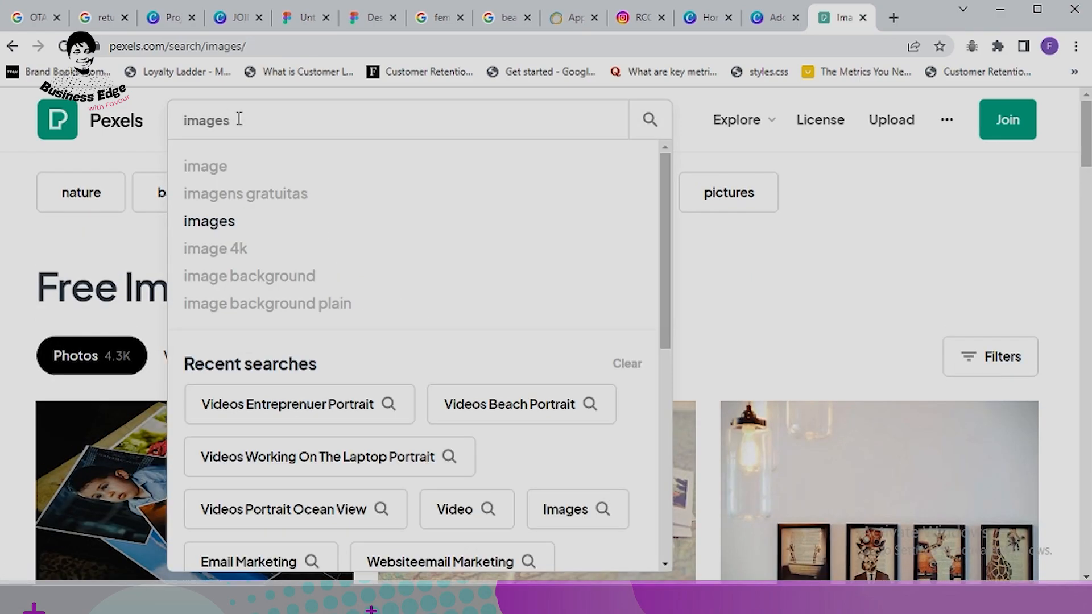
{"action": "key", "text": "BackSpace"}
{"action": "key", "text": "BackSpace"}
{"action": "key", "text": "BackSpace"}
{"action": "key", "text": "BackSpace"}
{"action": "key", "text": "BackSpace"}
{"action": "key", "text": "BackSpace"}
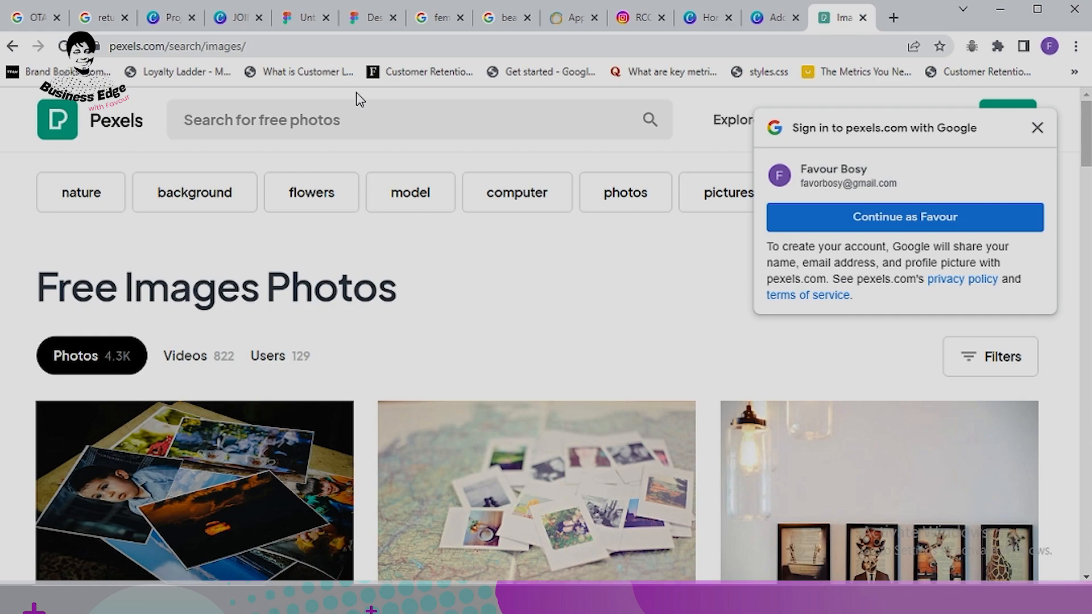
{"action": "left_click", "coordinate": [339, 114]}
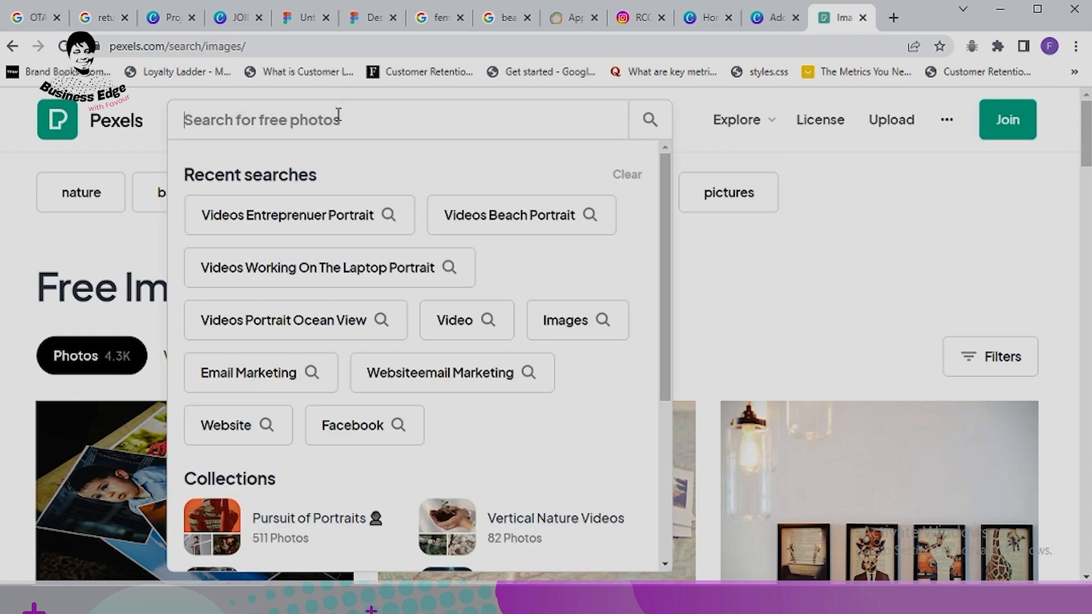
{"action": "type", "text": "africa"}
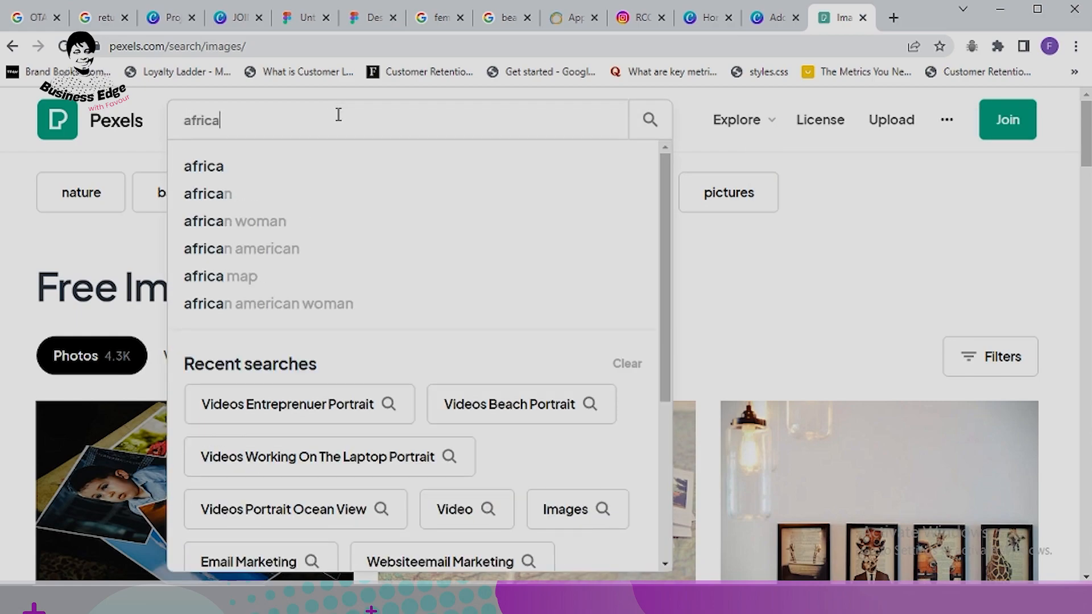
{"action": "type", "text": "n americ"}
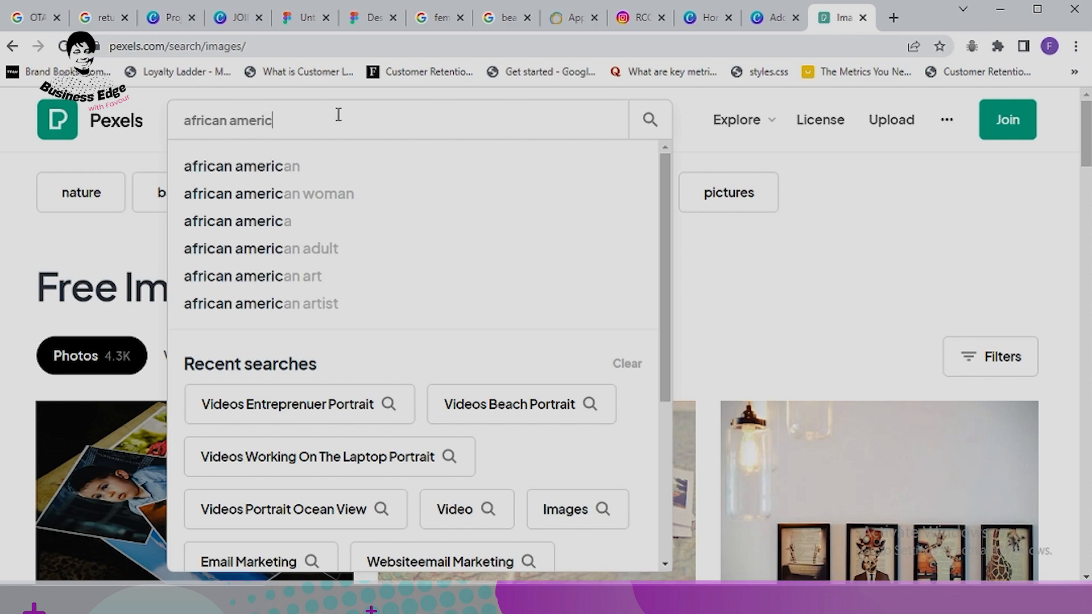
{"action": "type", "text": "an female"}
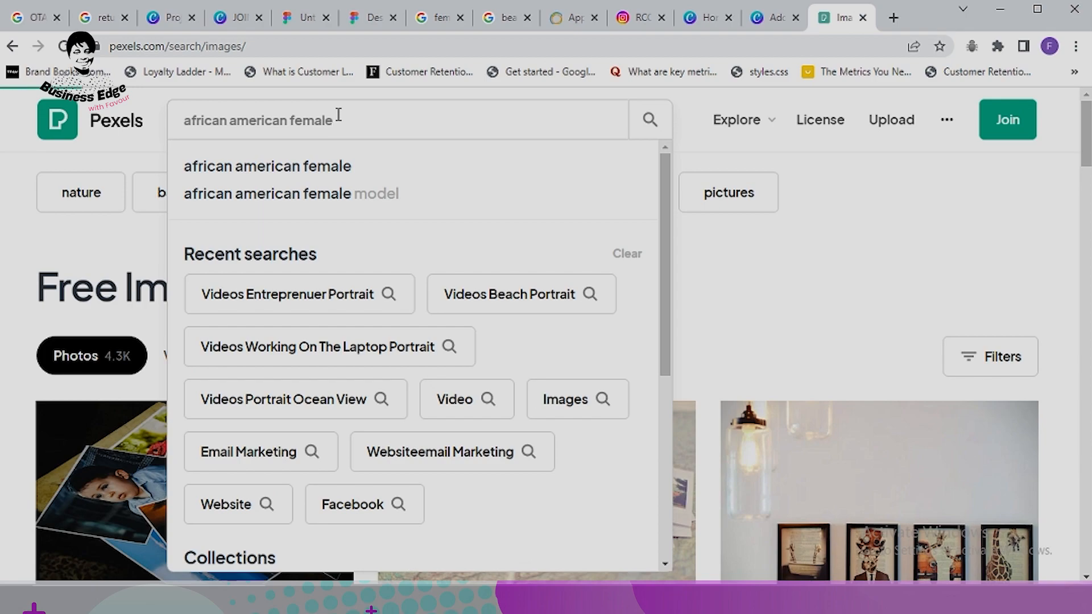
{"action": "key", "text": "Return"}
Step: Browse the results and open the photo of the woman in red by the stair railing
{"action": "scroll", "coordinate": [537, 275], "scroll_direction": "down", "scroll_amount": 4}
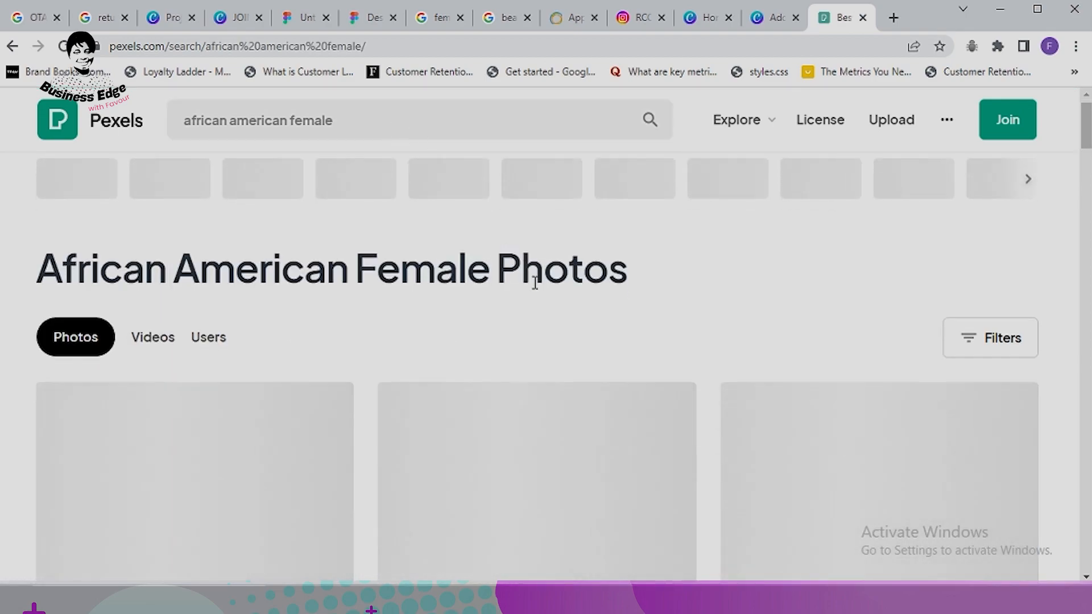
{"action": "scroll", "coordinate": [551, 294], "scroll_direction": "down", "scroll_amount": 1}
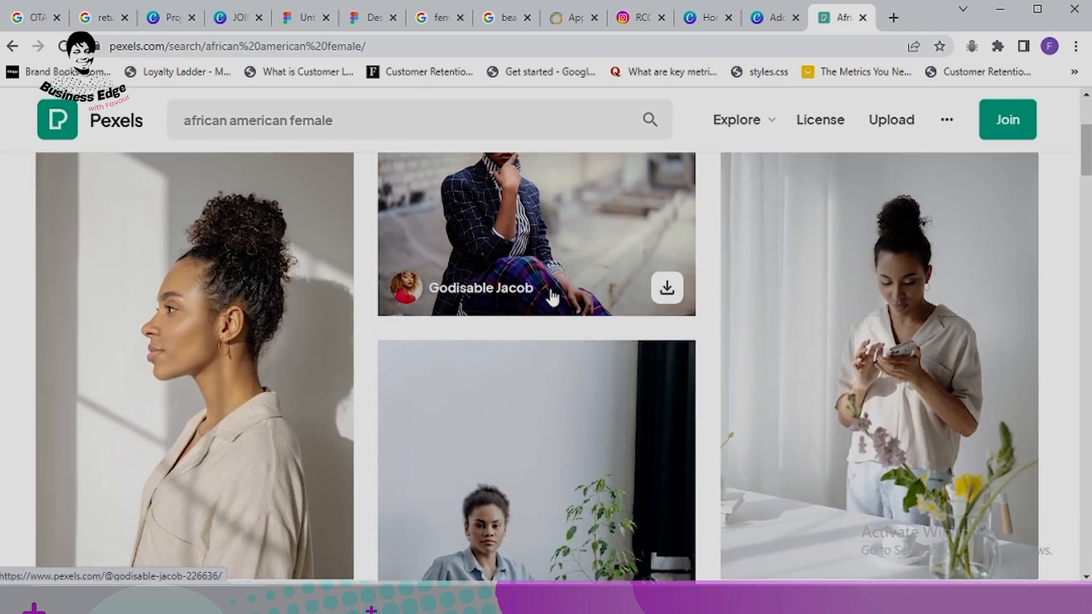
{"action": "scroll", "coordinate": [667, 357], "scroll_direction": "down", "scroll_amount": 4}
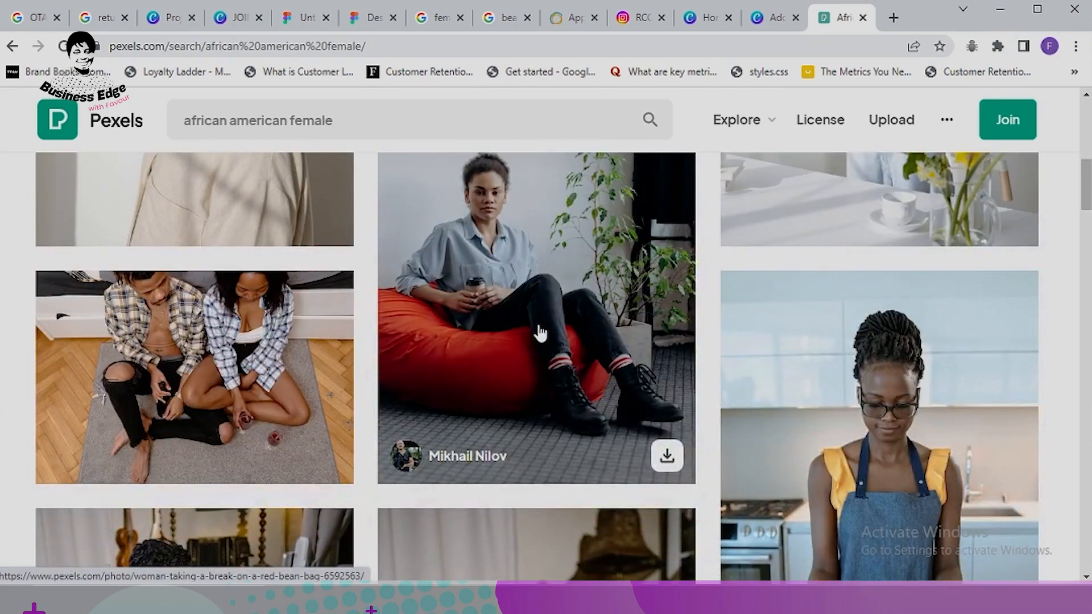
{"action": "scroll", "coordinate": [540, 333], "scroll_direction": "down", "scroll_amount": 1}
{"action": "scroll", "coordinate": [540, 333], "scroll_direction": "up", "scroll_amount": 2}
{"action": "scroll", "coordinate": [540, 333], "scroll_direction": "down", "scroll_amount": 7}
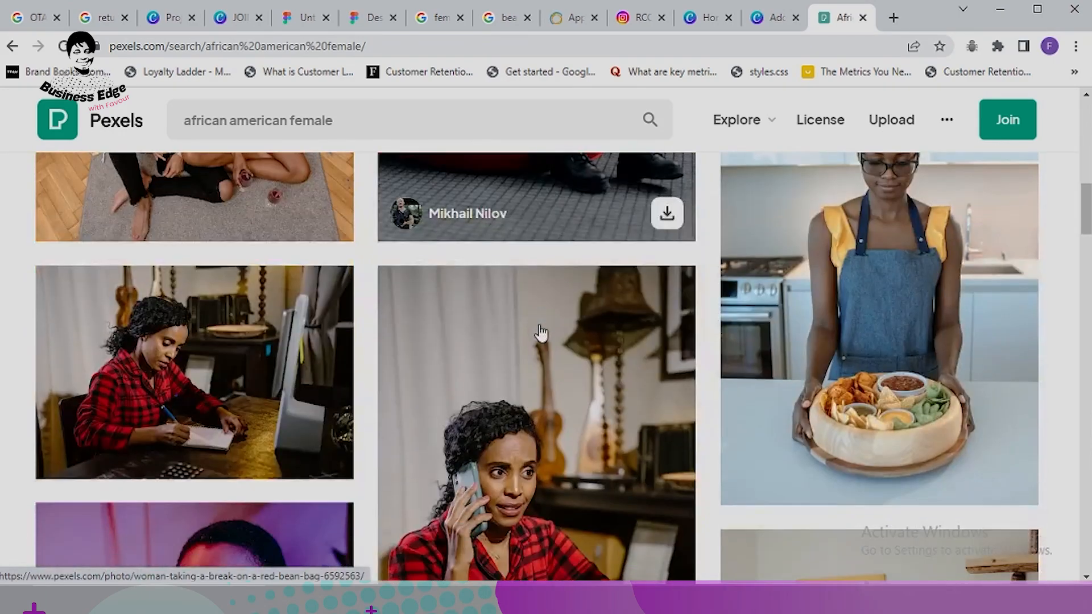
{"action": "scroll", "coordinate": [541, 333], "scroll_direction": "down", "scroll_amount": 6}
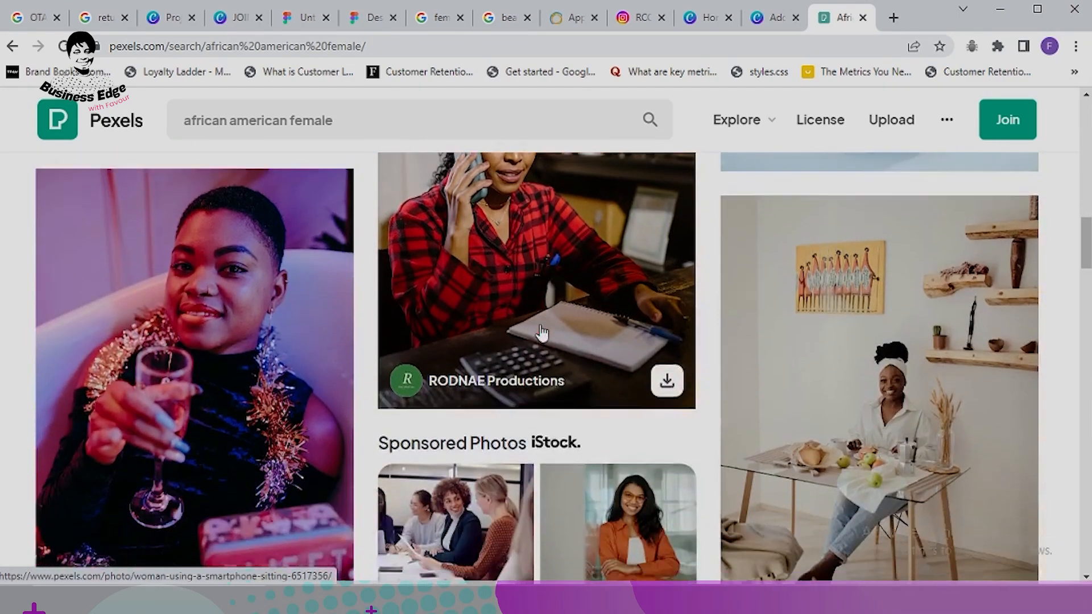
{"action": "scroll", "coordinate": [601, 333], "scroll_direction": "down", "scroll_amount": 1}
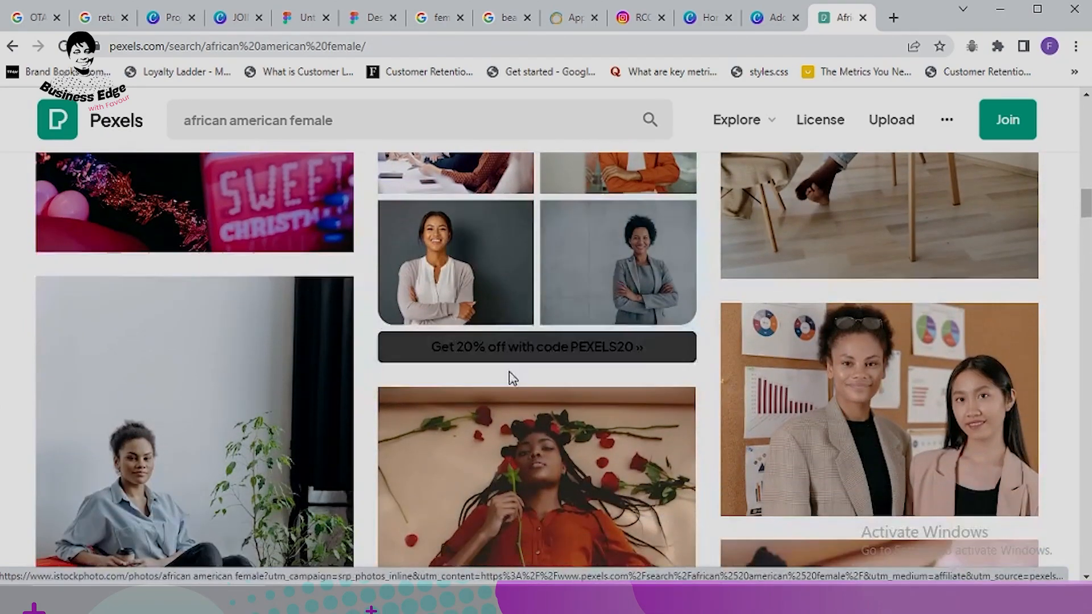
{"action": "scroll", "coordinate": [691, 295], "scroll_direction": "up", "scroll_amount": 1}
{"action": "scroll", "coordinate": [606, 309], "scroll_direction": "up", "scroll_amount": 1}
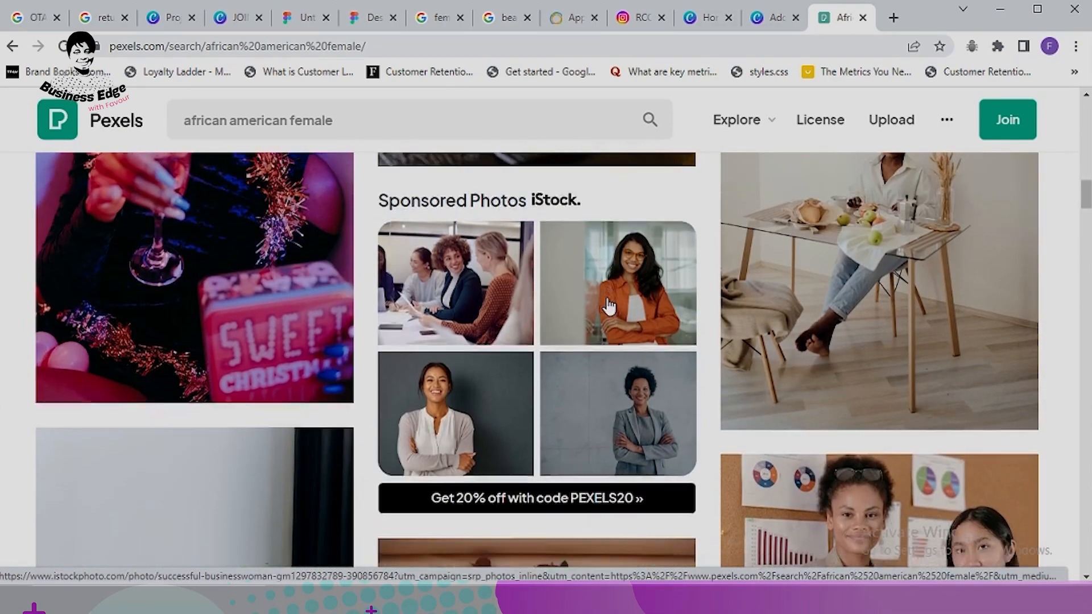
{"action": "scroll", "coordinate": [569, 273], "scroll_direction": "down", "scroll_amount": 2}
{"action": "scroll", "coordinate": [554, 262], "scroll_direction": "up", "scroll_amount": 3}
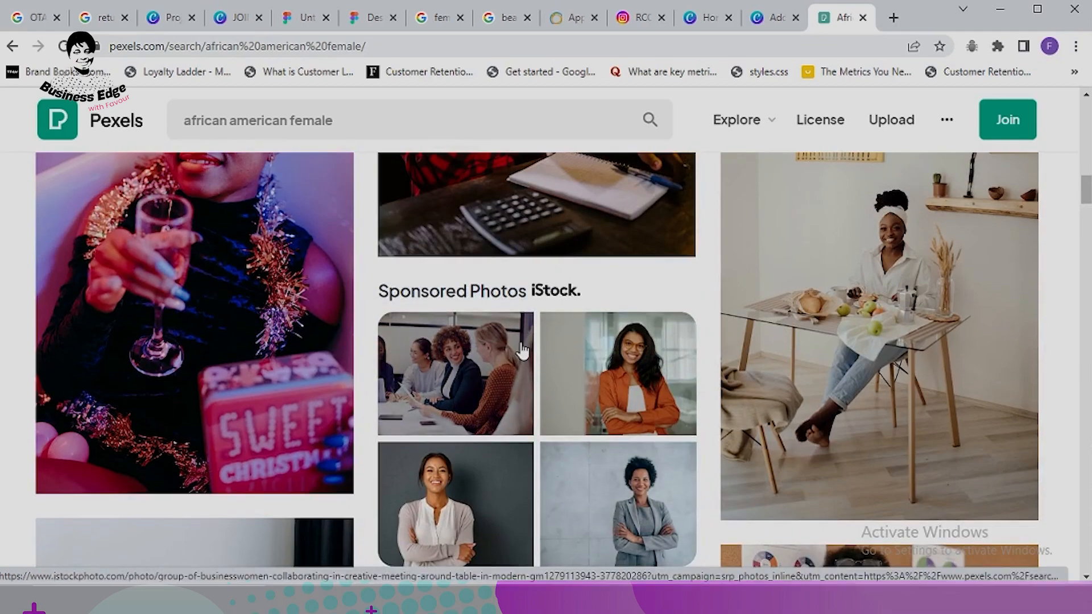
{"action": "scroll", "coordinate": [541, 341], "scroll_direction": "down", "scroll_amount": 3}
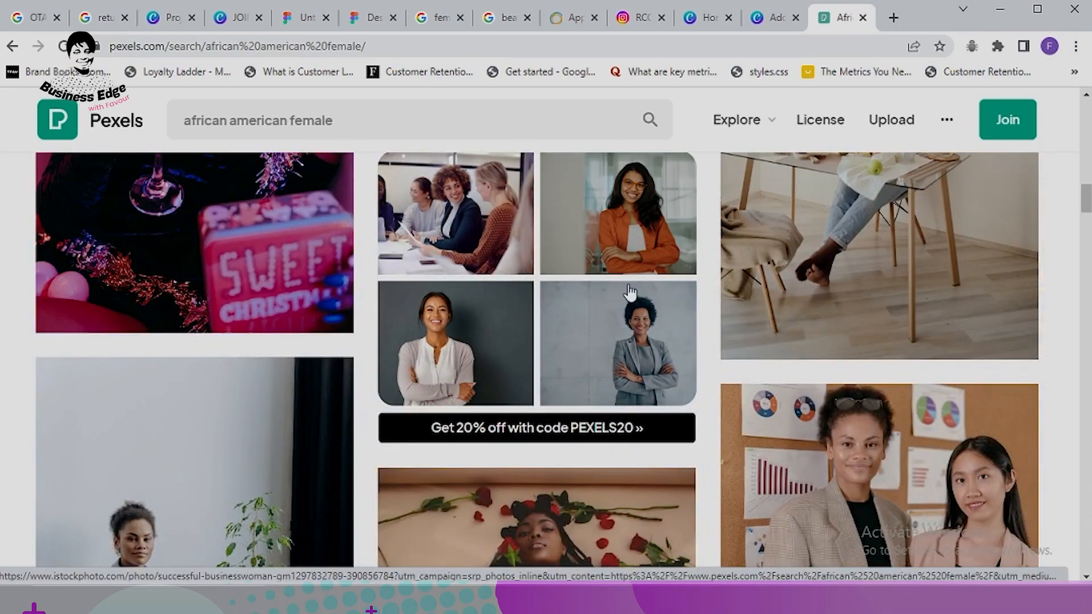
{"action": "scroll", "coordinate": [569, 301], "scroll_direction": "down", "scroll_amount": 3}
{"action": "scroll", "coordinate": [579, 263], "scroll_direction": "down", "scroll_amount": 3}
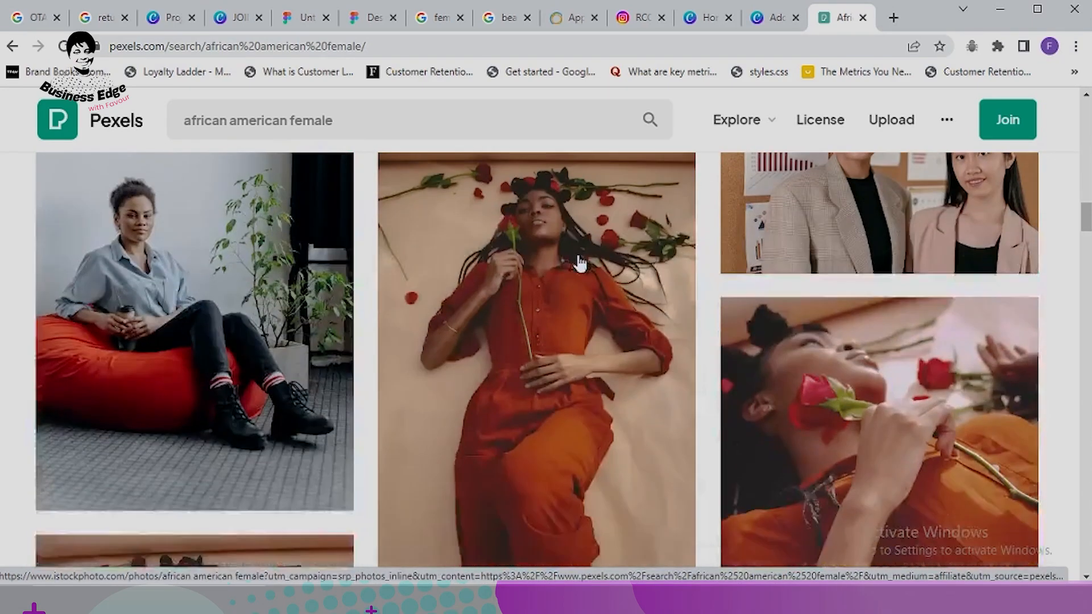
{"action": "scroll", "coordinate": [800, 338], "scroll_direction": "down", "scroll_amount": 3}
{"action": "scroll", "coordinate": [800, 337], "scroll_direction": "down", "scroll_amount": 10}
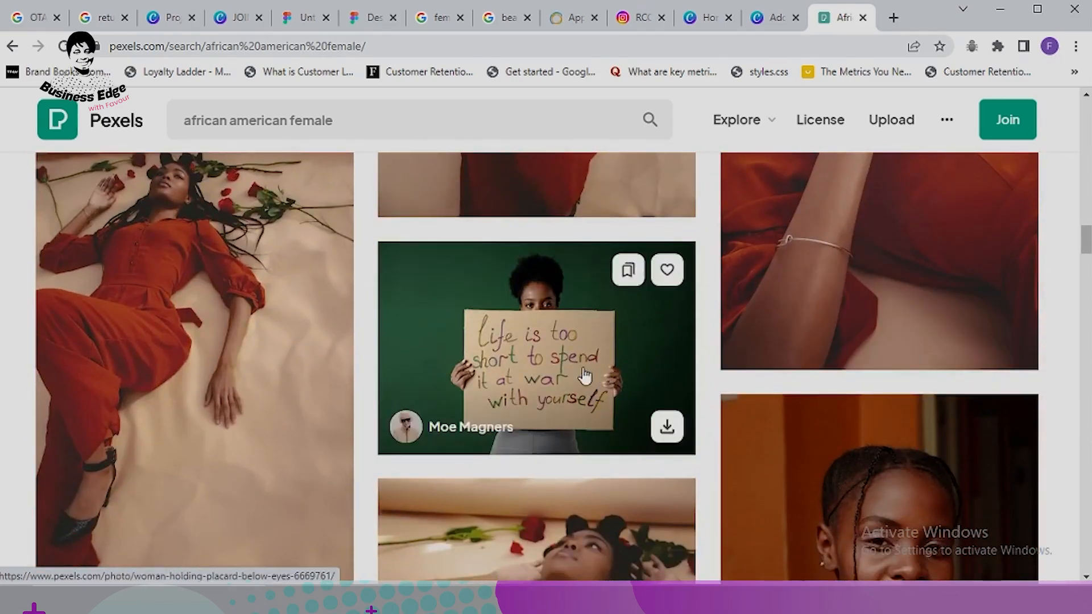
{"action": "scroll", "coordinate": [501, 373], "scroll_direction": "down", "scroll_amount": 15}
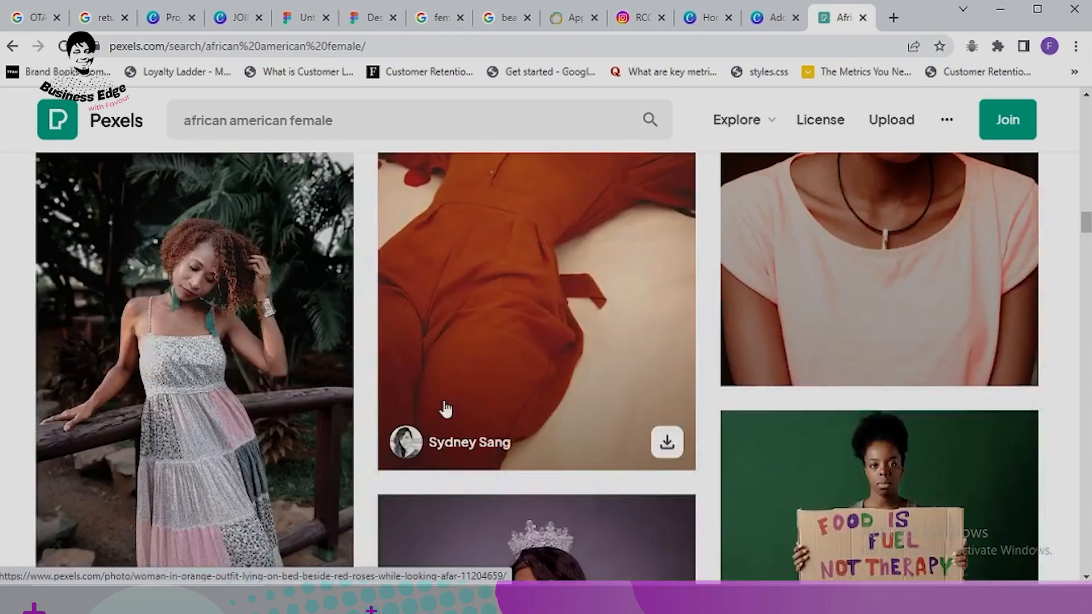
{"action": "scroll", "coordinate": [562, 353], "scroll_direction": "up", "scroll_amount": 3}
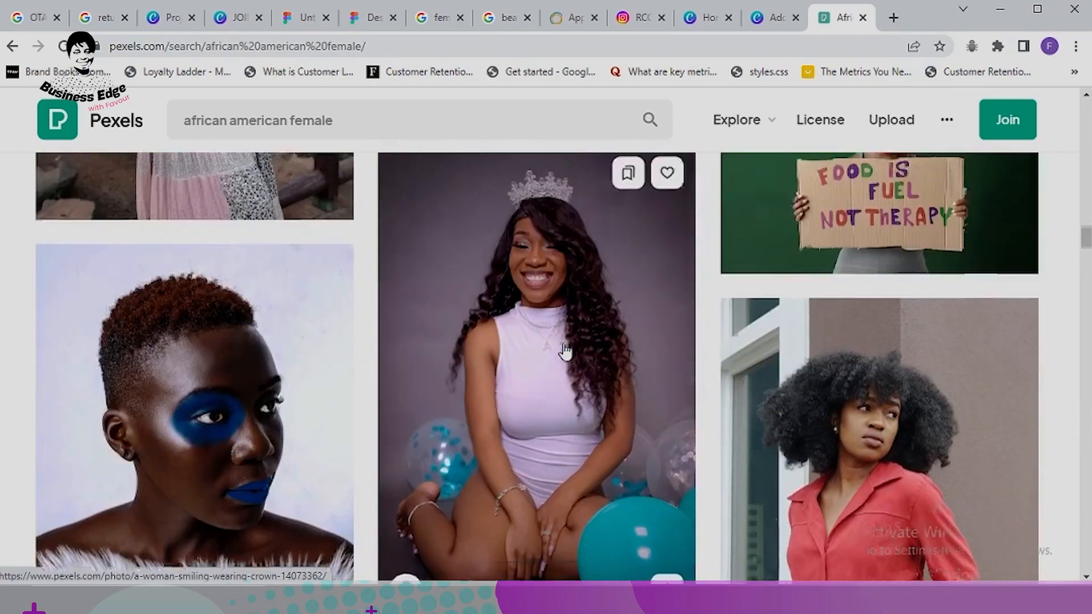
{"action": "scroll", "coordinate": [787, 377], "scroll_direction": "down", "scroll_amount": 3}
{"action": "scroll", "coordinate": [834, 411], "scroll_direction": "down", "scroll_amount": 3}
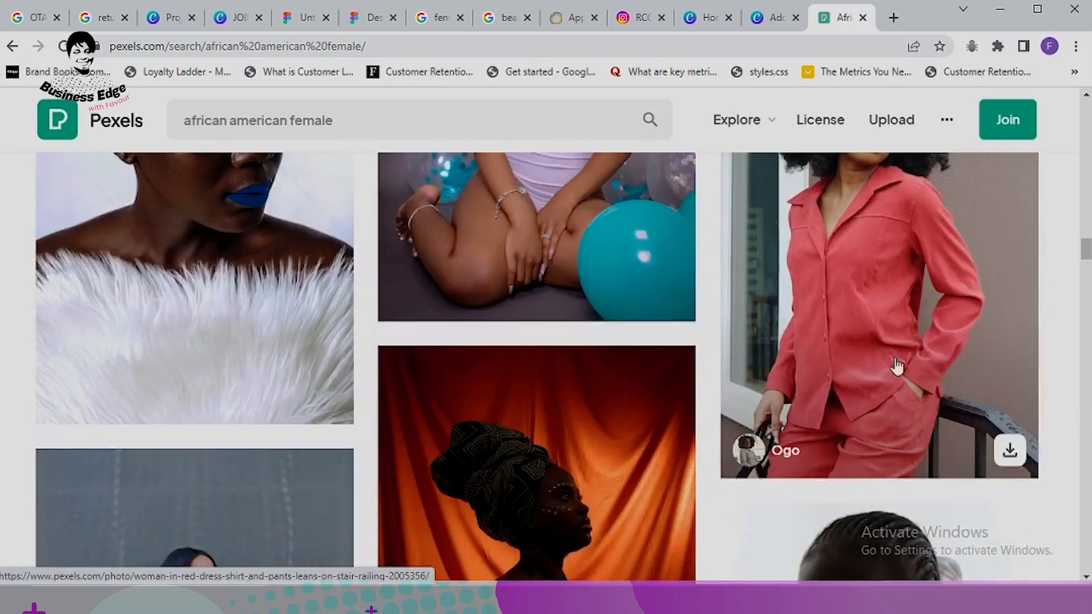
{"action": "left_click", "coordinate": [893, 332]}
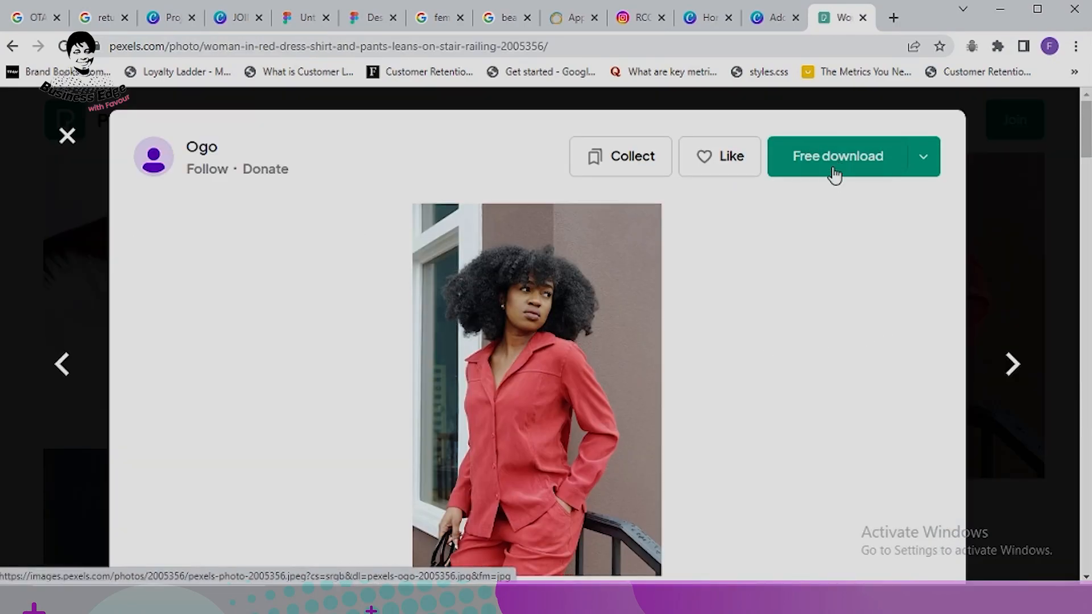
Step: Download the red-shirt photo as pexels-ogo-2005356.jpg (1.18 MB), then open a new tab
{"action": "left_click", "coordinate": [839, 161]}
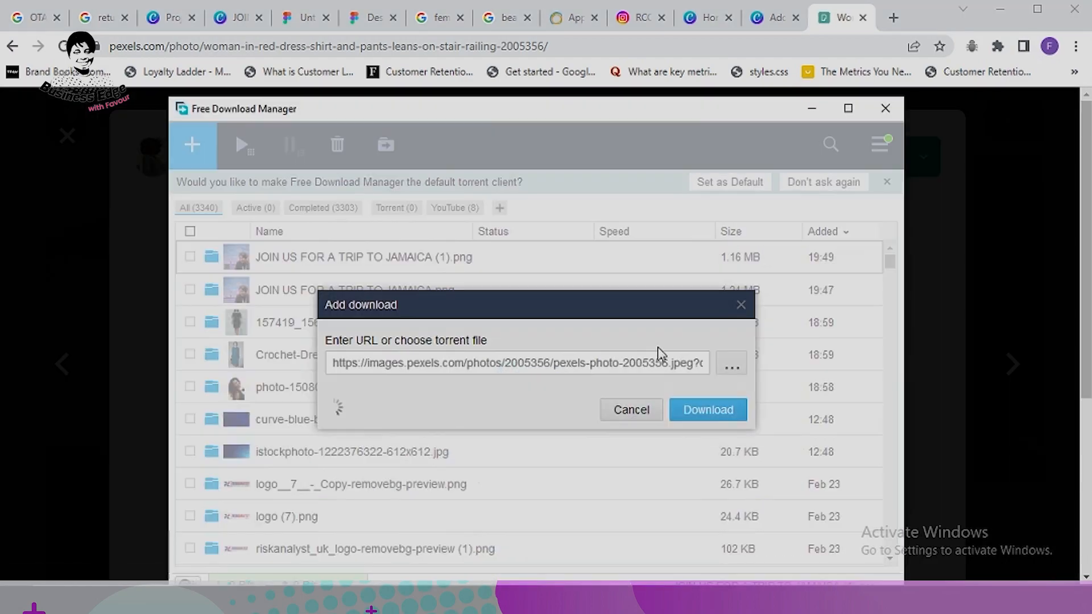
{"action": "left_click", "coordinate": [708, 414]}
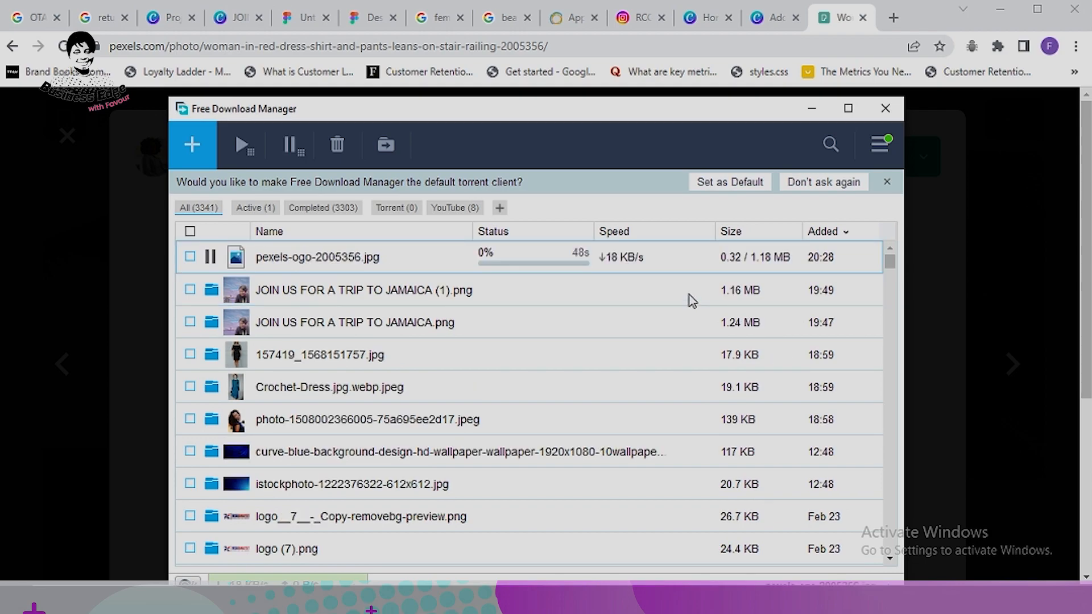
{"action": "left_click", "coordinate": [813, 110]}
{"action": "left_click", "coordinate": [893, 18]}
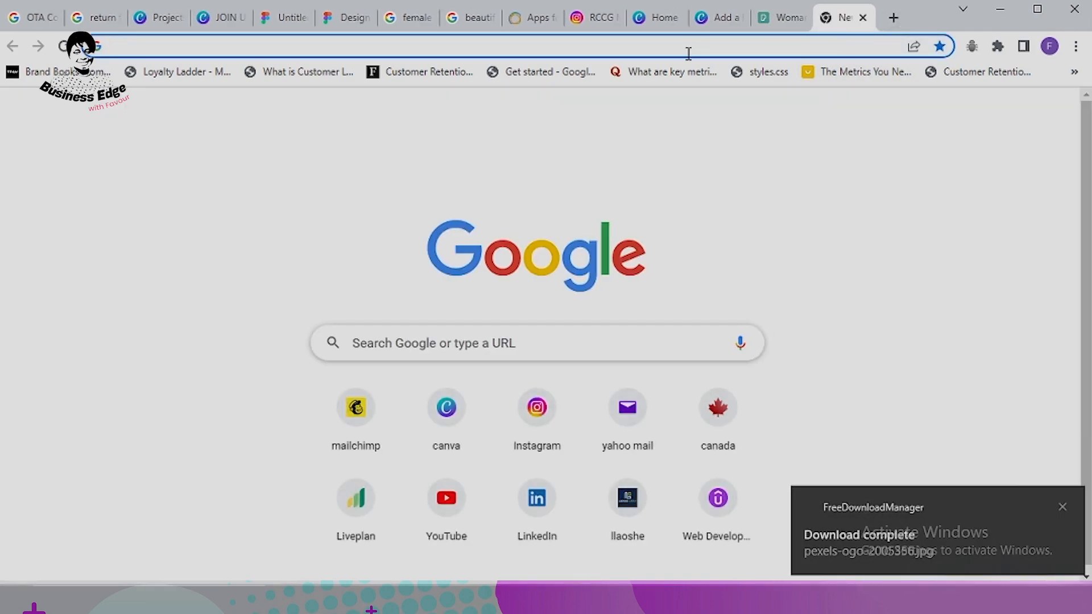
Step: Upload pexels-ogo-2005356 from Downloads to remove.bg to cut out the woman in red
{"action": "left_click", "coordinate": [667, 44]}
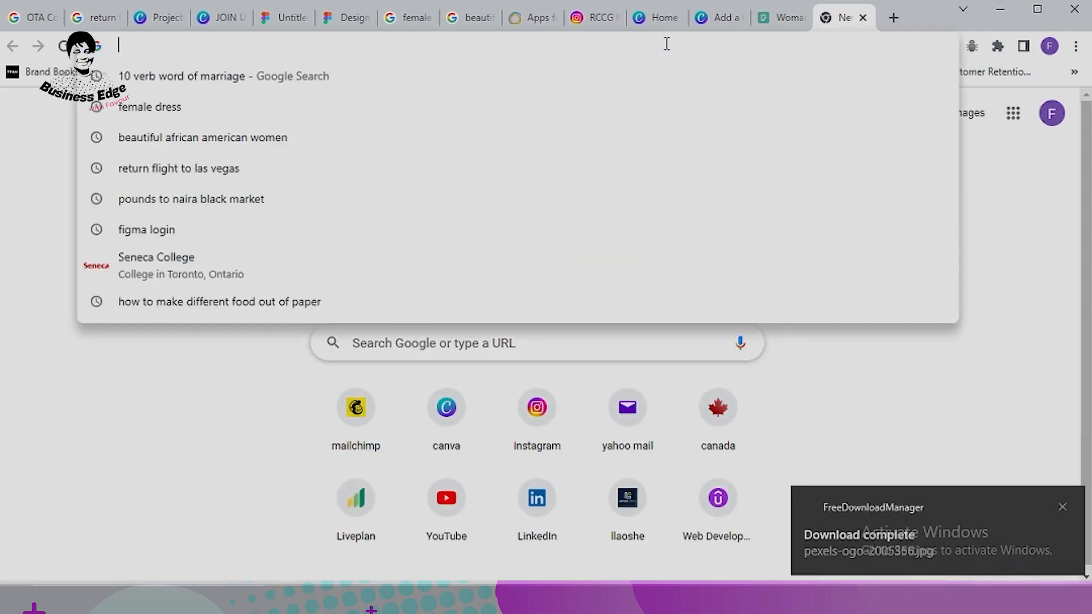
{"action": "type", "text": "remove.bg/upload"}
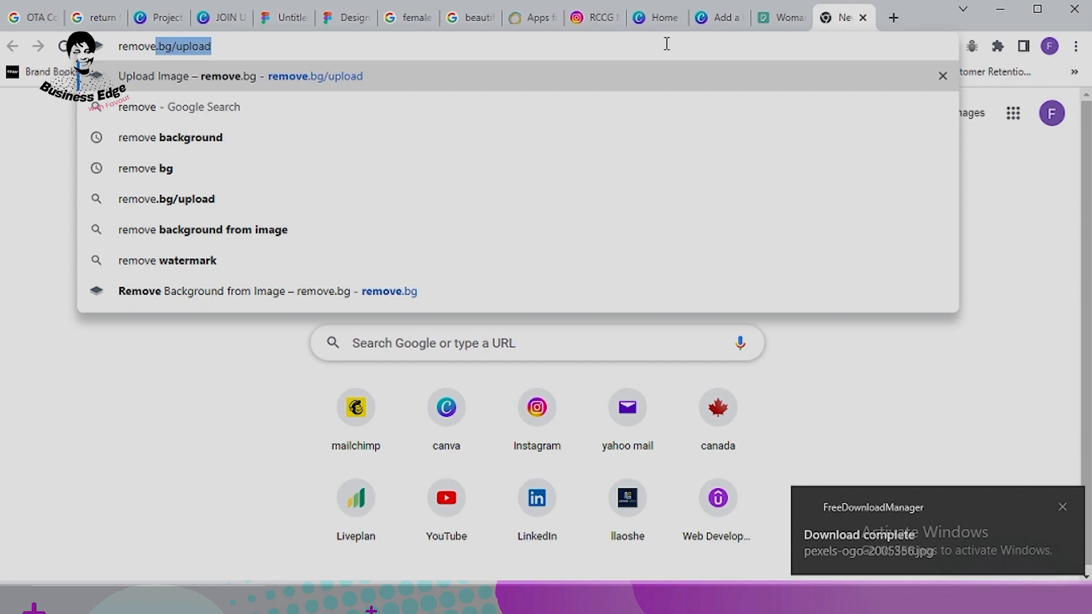
{"action": "left_click", "coordinate": [263, 84]}
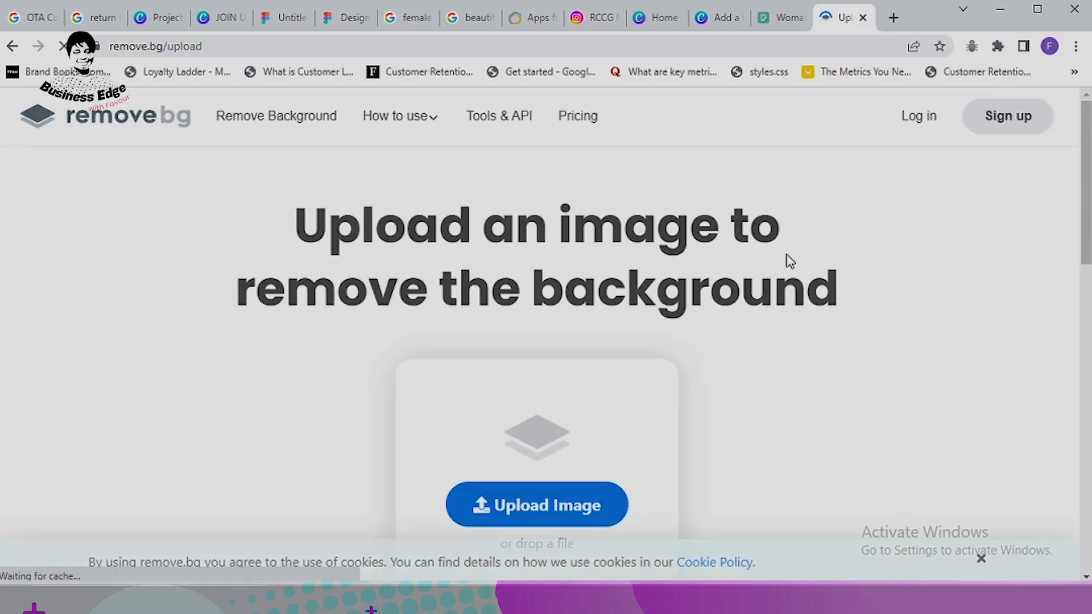
{"action": "scroll", "coordinate": [774, 265], "scroll_direction": "down", "scroll_amount": 4}
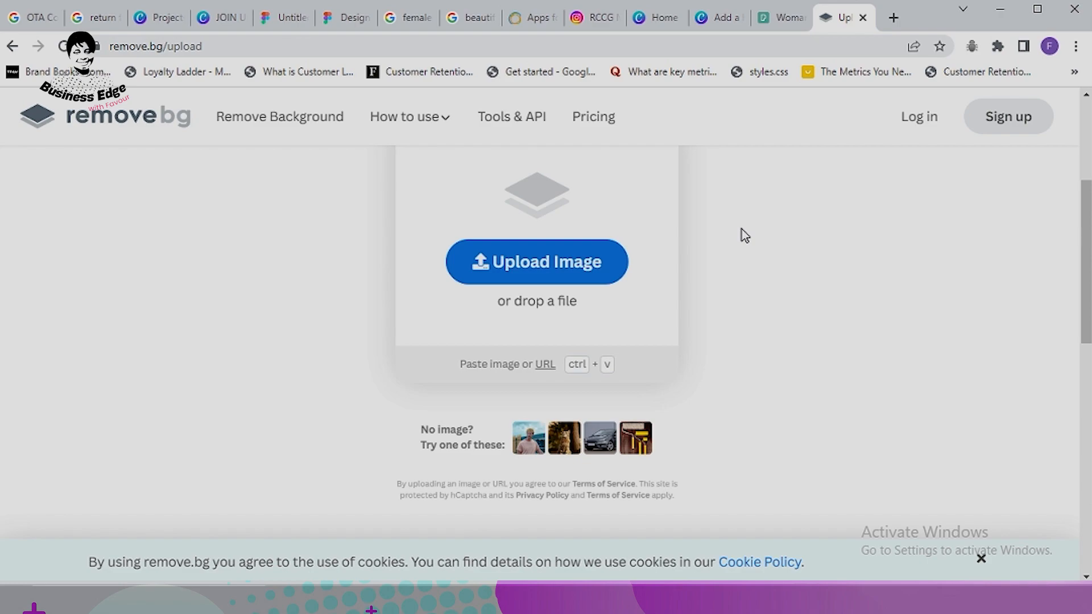
{"action": "left_click", "coordinate": [565, 271]}
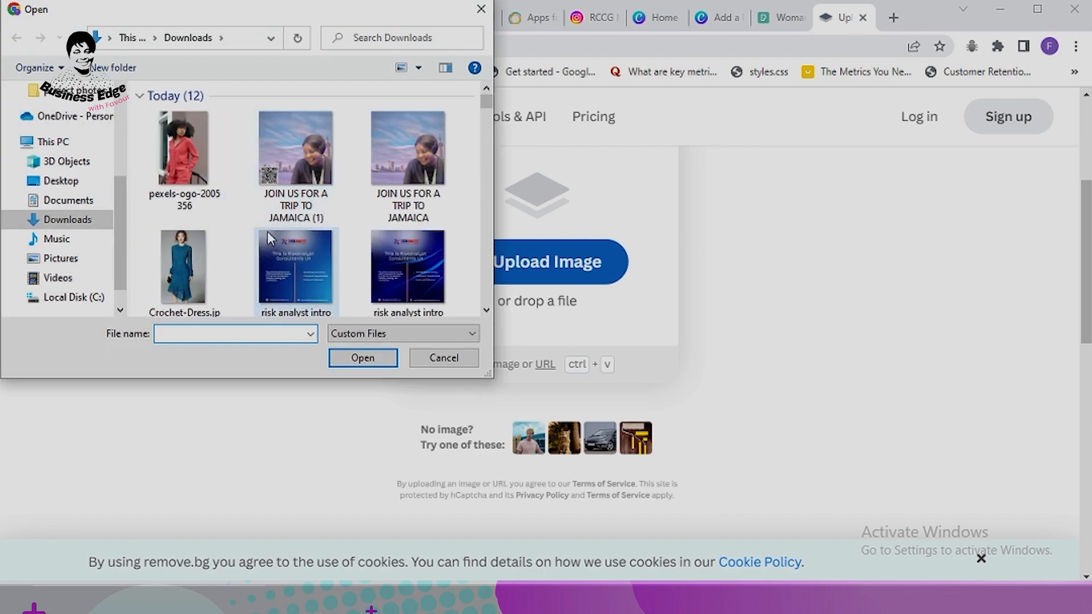
{"action": "left_click", "coordinate": [184, 162]}
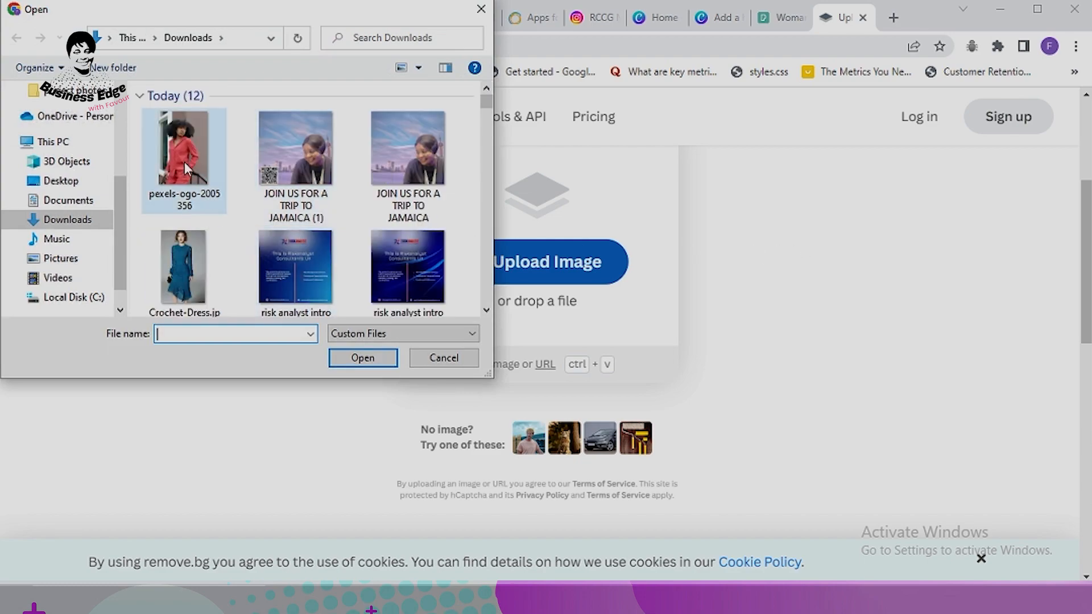
{"action": "left_click", "coordinate": [363, 359]}
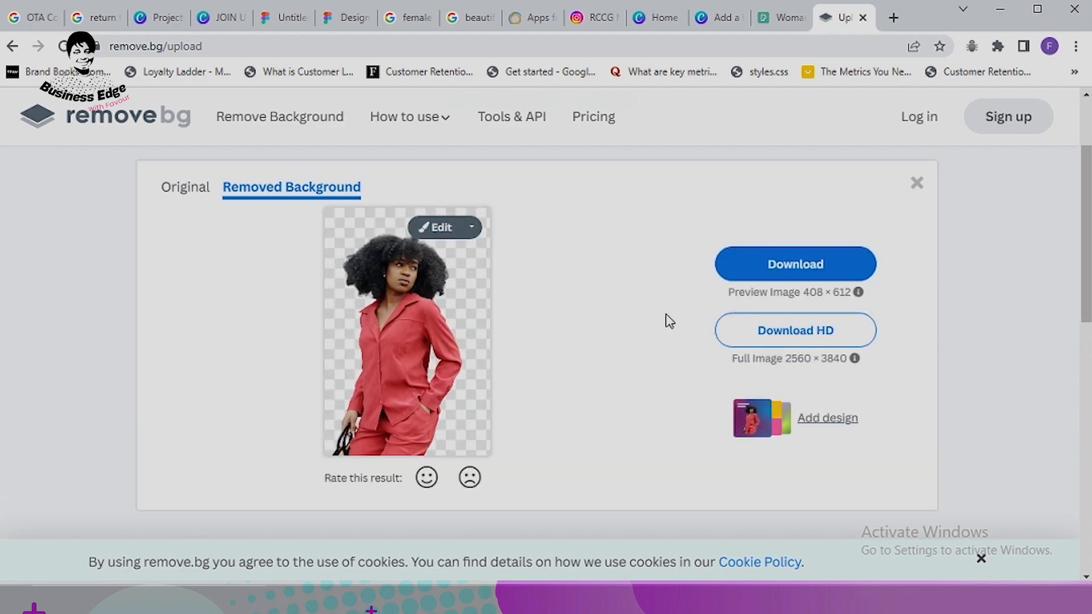
Step: Save the cut-out as pexels-ogo-2005356-removebg-preview.png (268 KB) in Downloads
{"action": "left_click", "coordinate": [788, 273]}
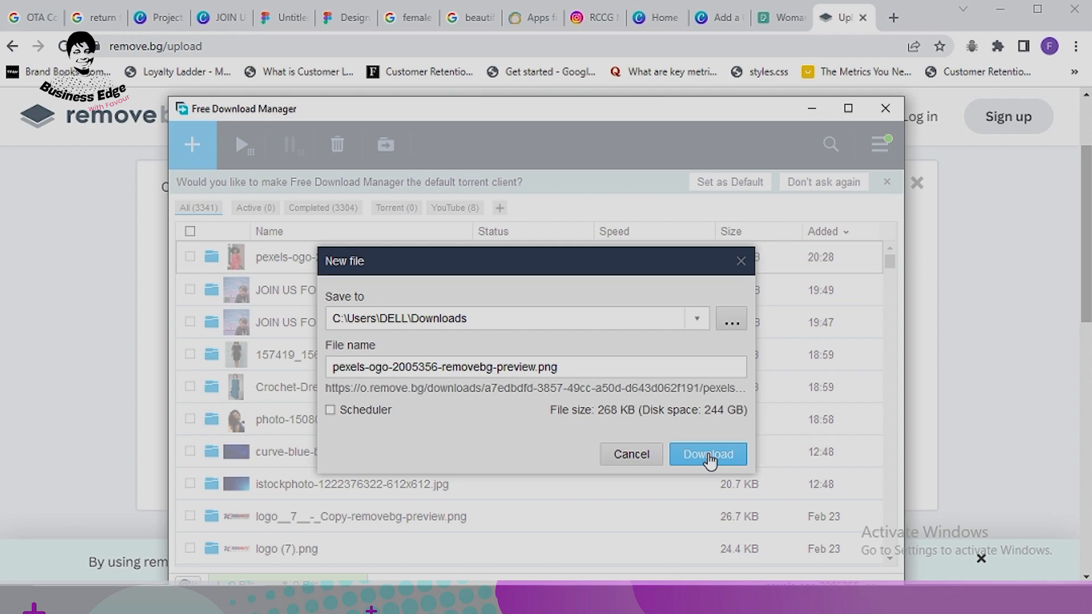
{"action": "left_click", "coordinate": [709, 455]}
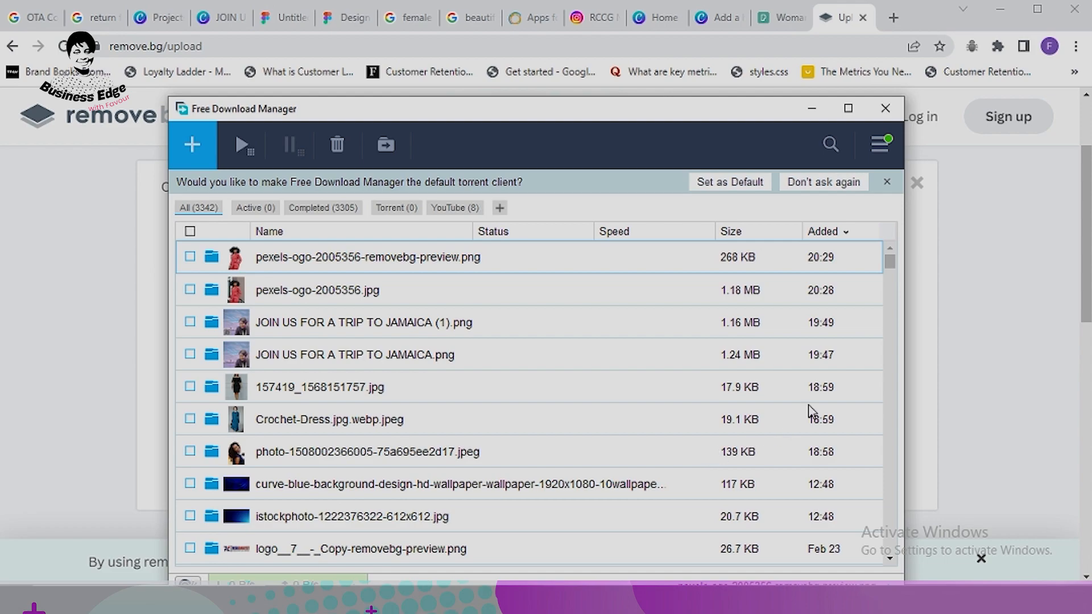
{"action": "left_click", "coordinate": [812, 109]}
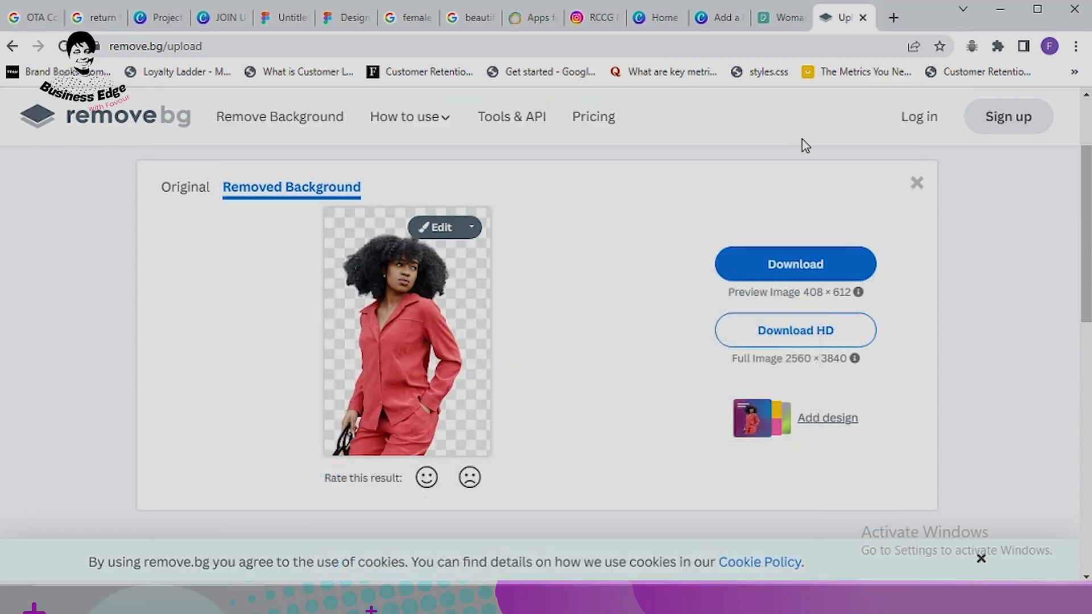
Step: Back in Canva, open the JOIN US FOR A TRIP TO JAMAICA design from Home
{"action": "left_click", "coordinate": [719, 21]}
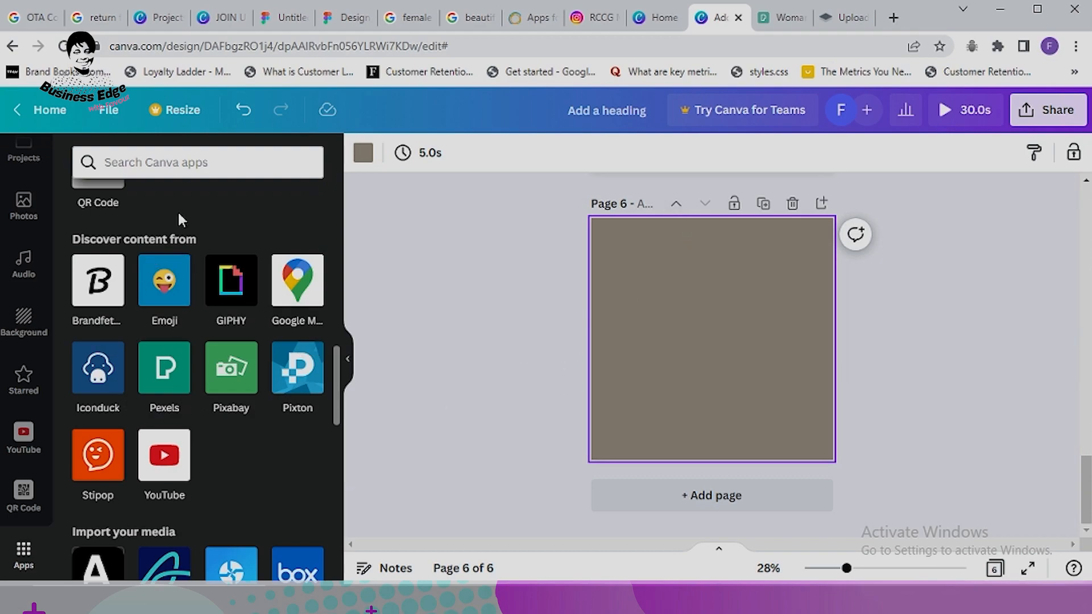
{"action": "left_click", "coordinate": [655, 23]}
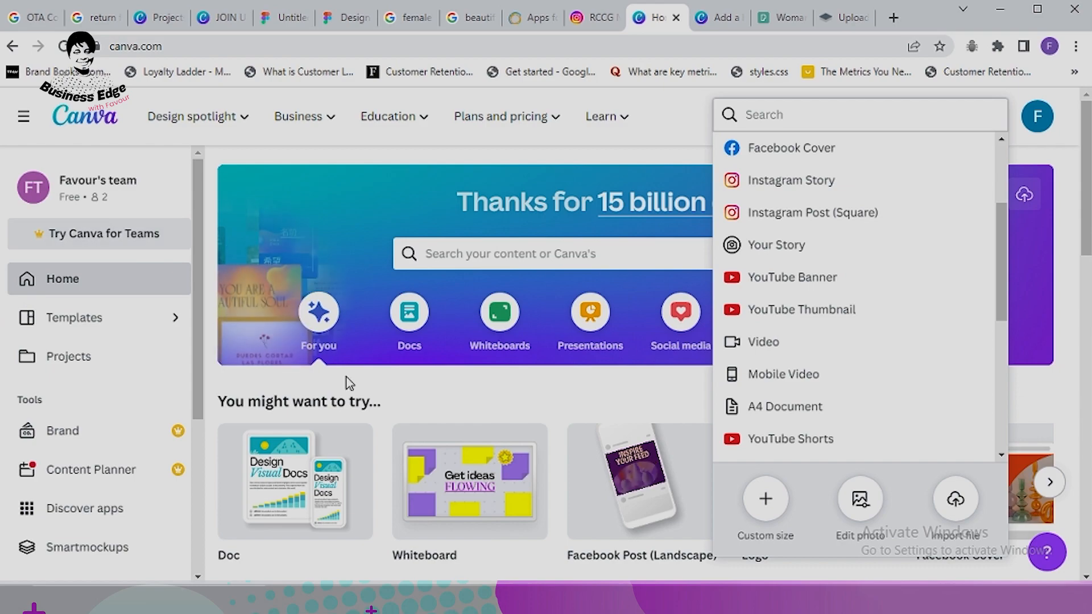
{"action": "scroll", "coordinate": [349, 383], "scroll_direction": "down", "scroll_amount": 4}
{"action": "left_click", "coordinate": [341, 470]}
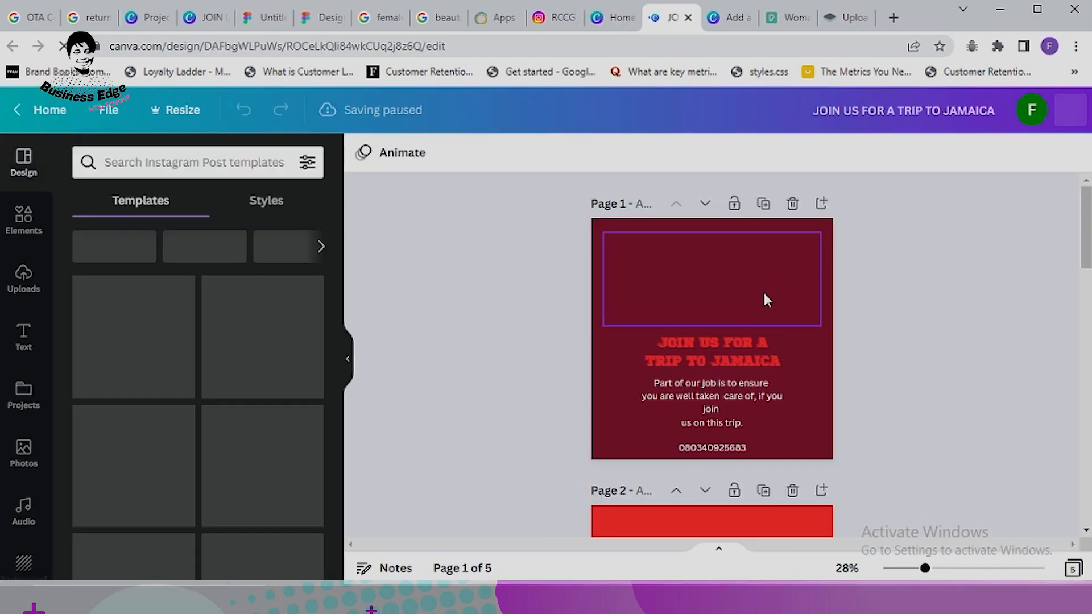
Step: Delete pages 3 to 5, including the NEW ARRIVAL and QR code pages
{"action": "scroll", "coordinate": [923, 307], "scroll_direction": "down", "scroll_amount": 1}
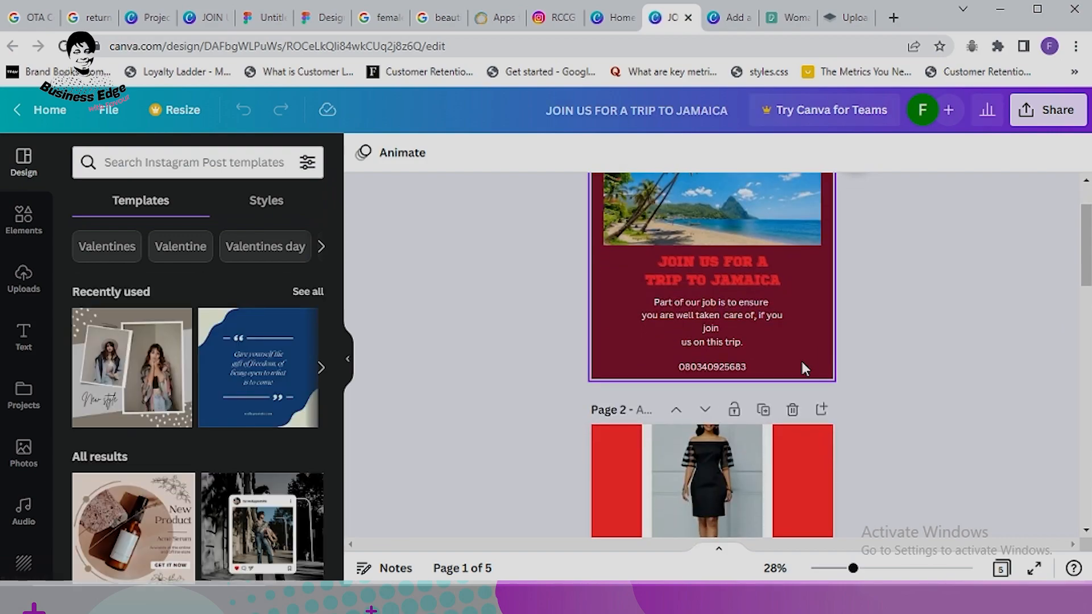
{"action": "scroll", "coordinate": [802, 361], "scroll_direction": "down", "scroll_amount": 3}
{"action": "scroll", "coordinate": [761, 426], "scroll_direction": "down", "scroll_amount": 5}
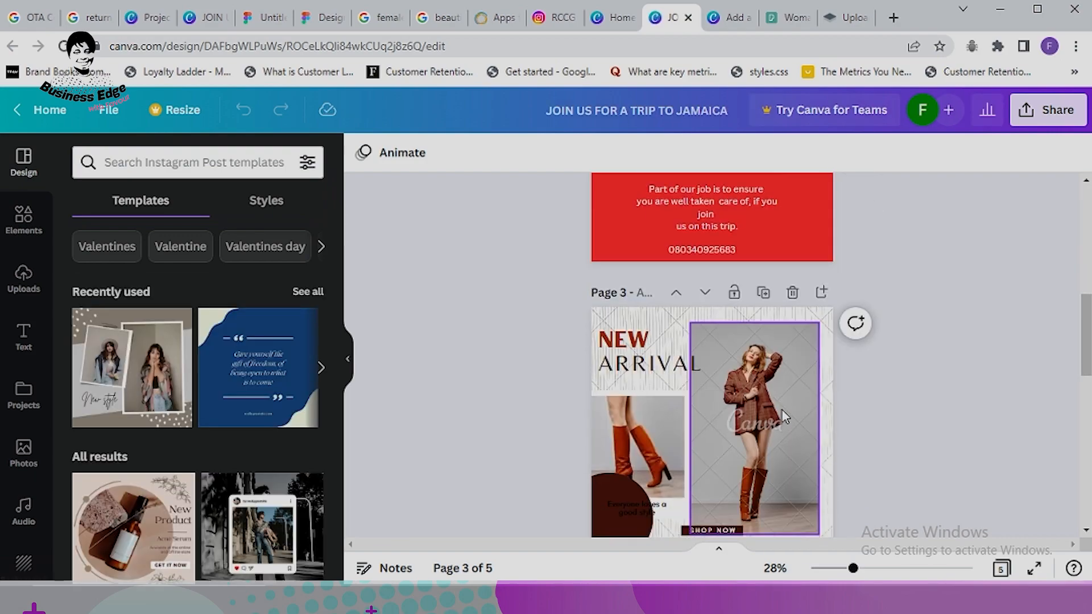
{"action": "left_click", "coordinate": [792, 292]}
{"action": "left_click", "coordinate": [794, 295]}
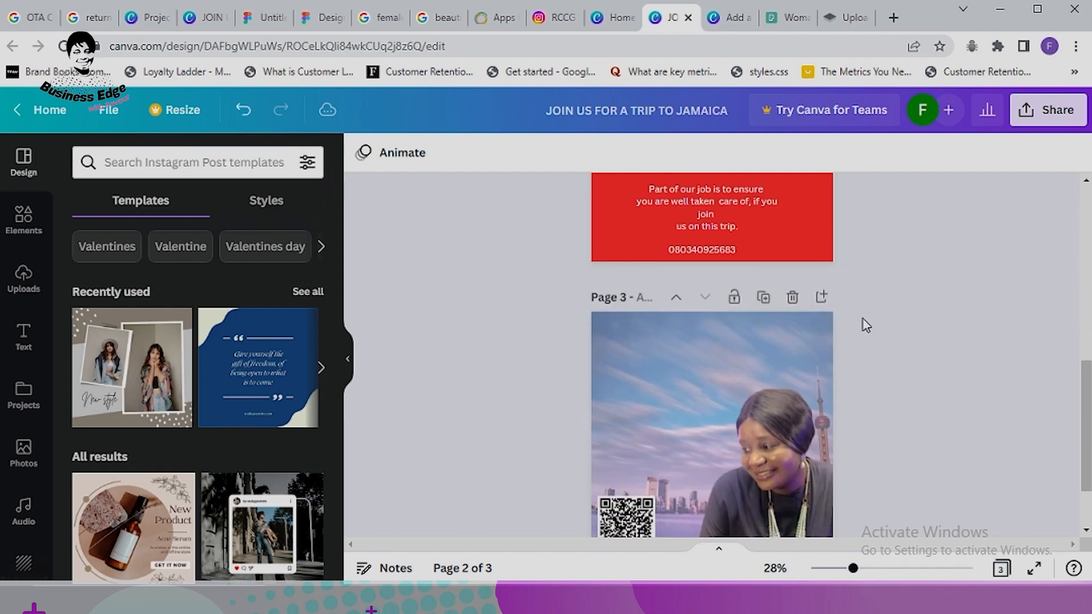
{"action": "left_click", "coordinate": [794, 295]}
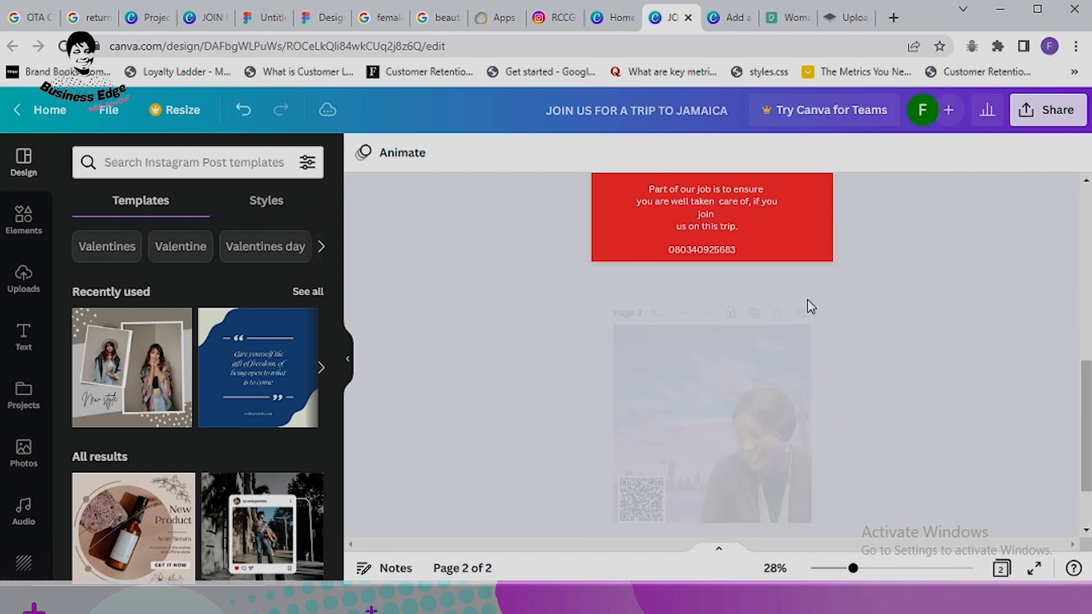
{"action": "scroll", "coordinate": [761, 347], "scroll_direction": "up", "scroll_amount": 5}
{"action": "scroll", "coordinate": [744, 353], "scroll_direction": "up", "scroll_amount": 1}
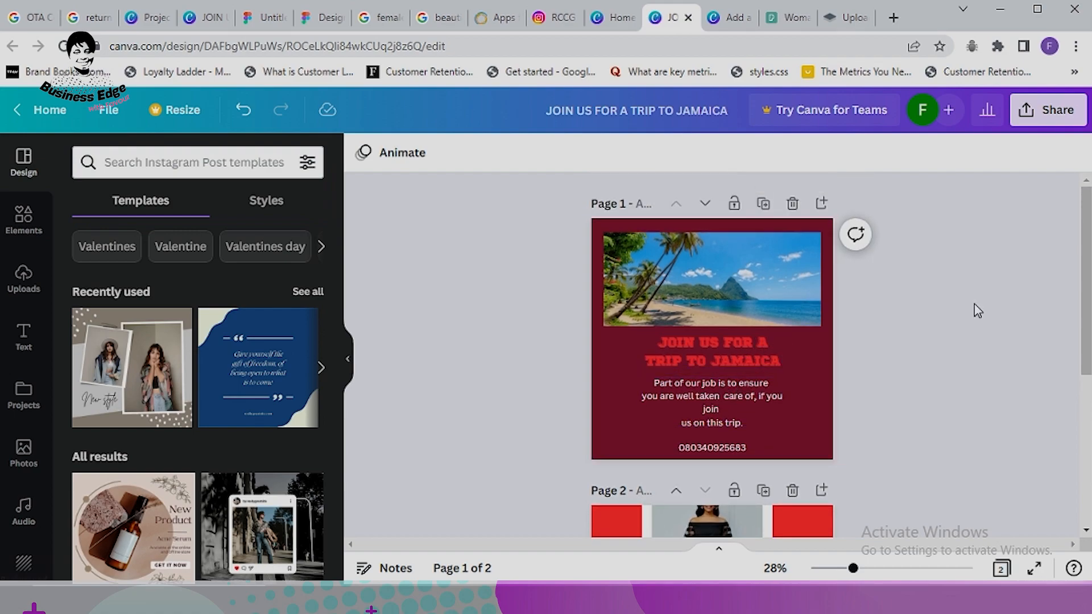
Step: Scroll to page 2's BUY 2 GET 1 FREE layout and select its body text
{"action": "scroll", "coordinate": [833, 419], "scroll_direction": "down", "scroll_amount": 5}
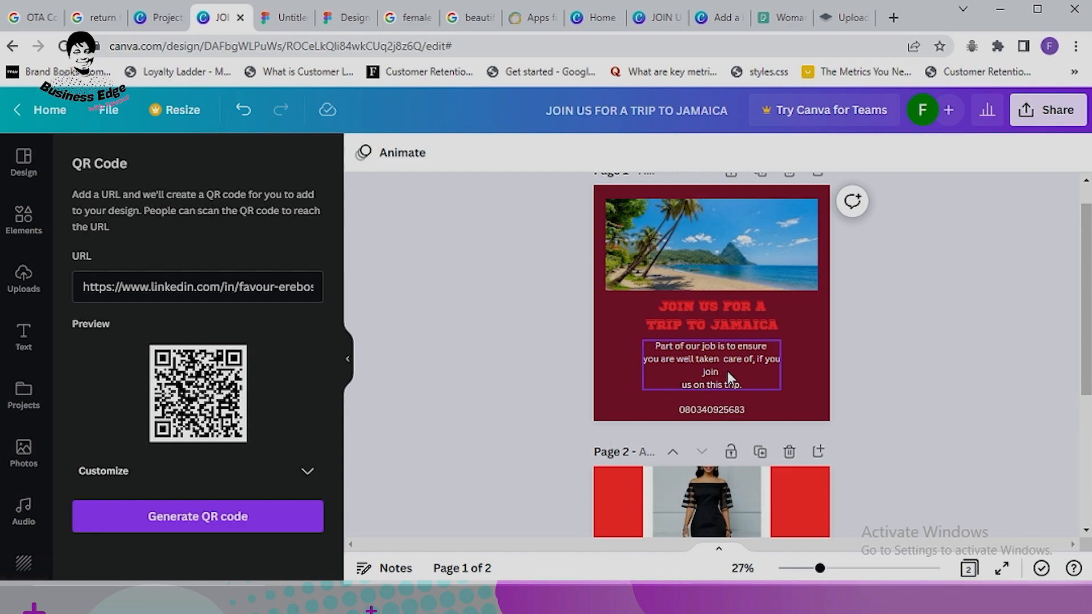
{"action": "scroll", "coordinate": [728, 371], "scroll_direction": "down", "scroll_amount": 5}
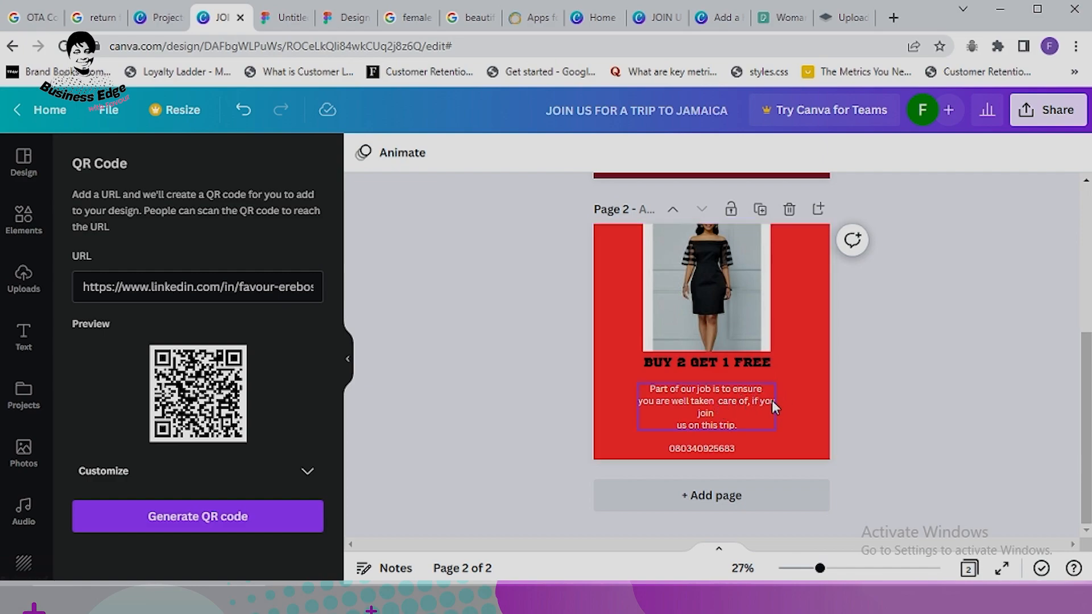
{"action": "left_click", "coordinate": [721, 412]}
Step: Left-align page 2's body text
{"action": "scroll", "coordinate": [960, 254], "scroll_direction": "up", "scroll_amount": 3}
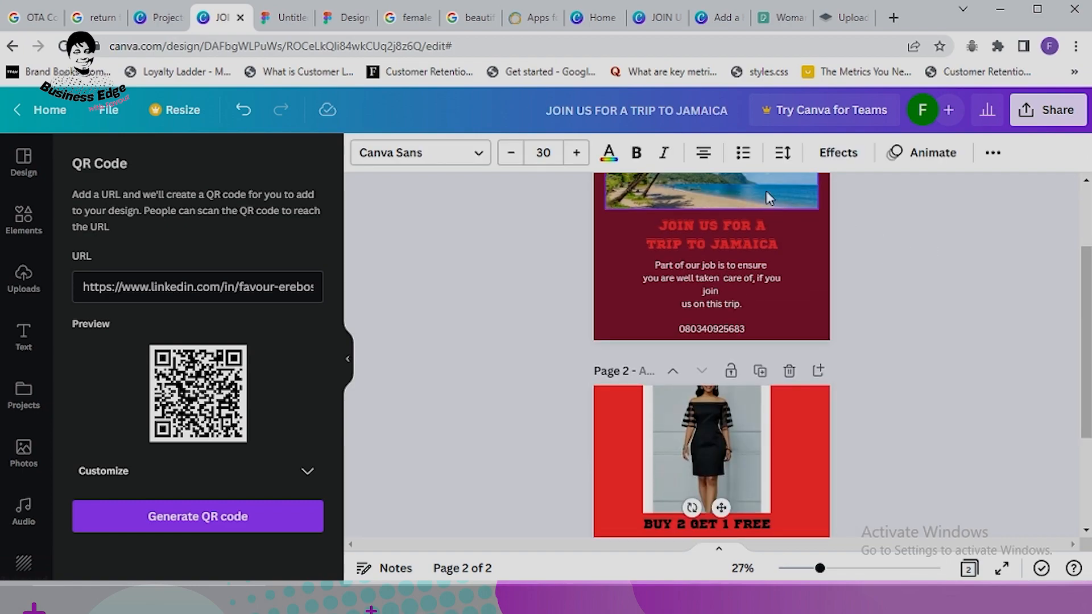
{"action": "left_click", "coordinate": [784, 153]}
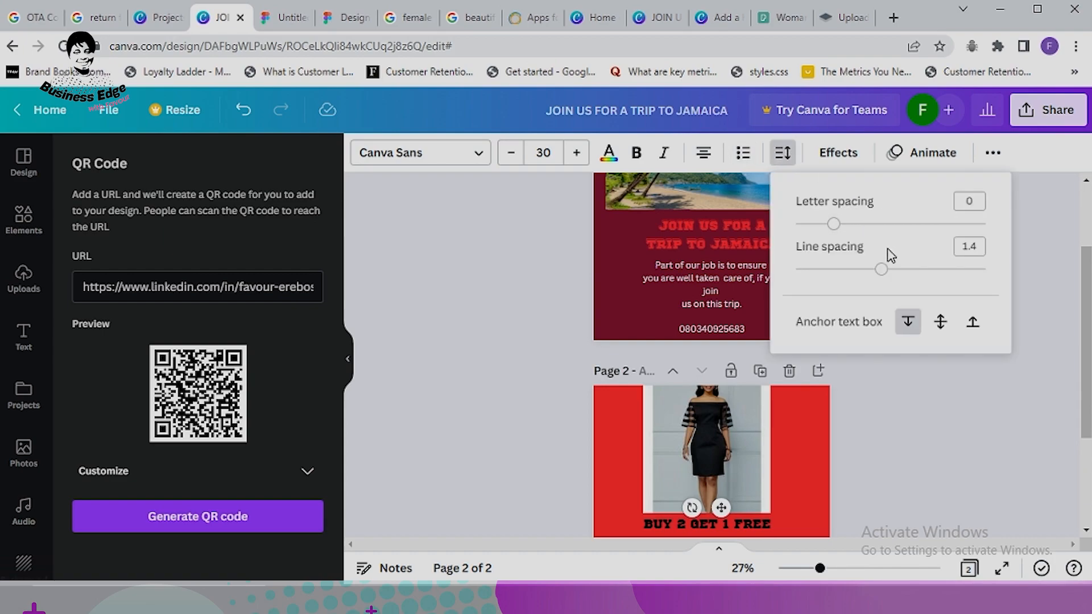
{"action": "left_click", "coordinate": [703, 158]}
{"action": "left_click", "coordinate": [704, 161]}
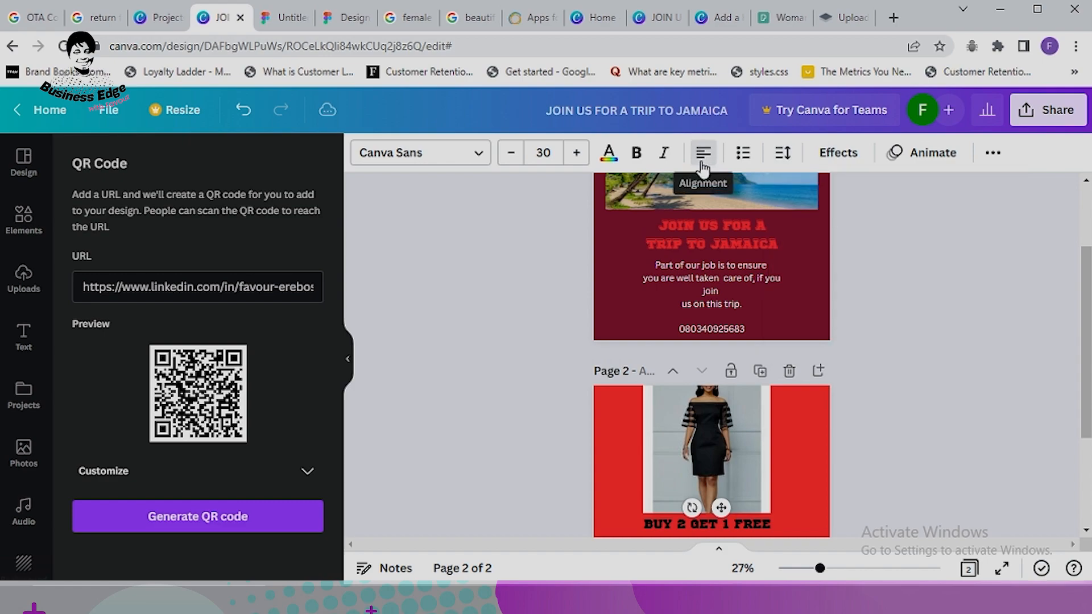
Step: Add a third page and change its background from red to white
{"action": "scroll", "coordinate": [851, 385], "scroll_direction": "down", "scroll_amount": 2}
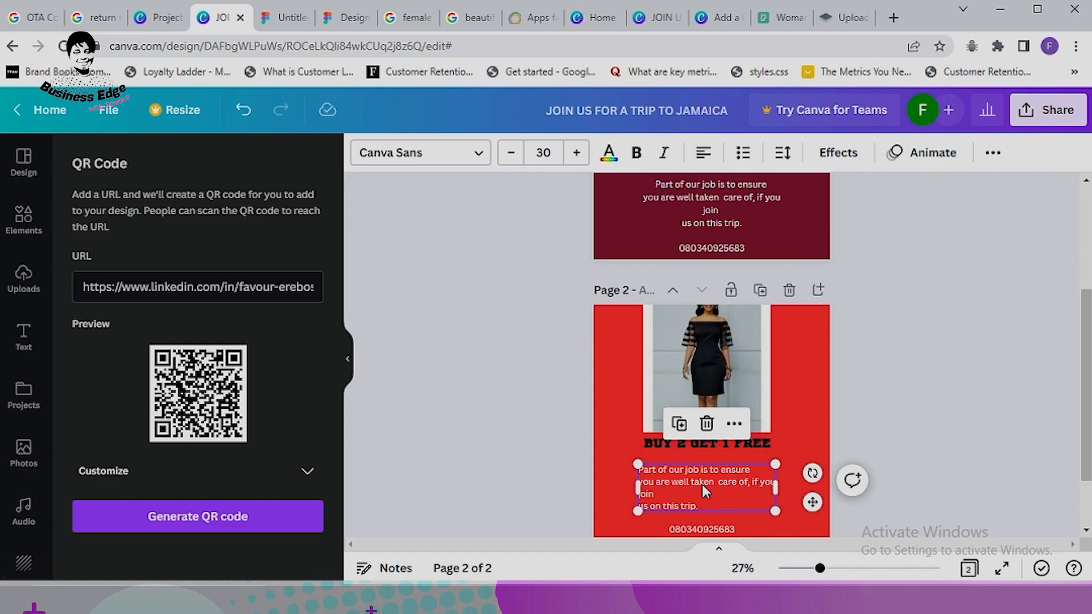
{"action": "scroll", "coordinate": [739, 484], "scroll_direction": "down", "scroll_amount": 2}
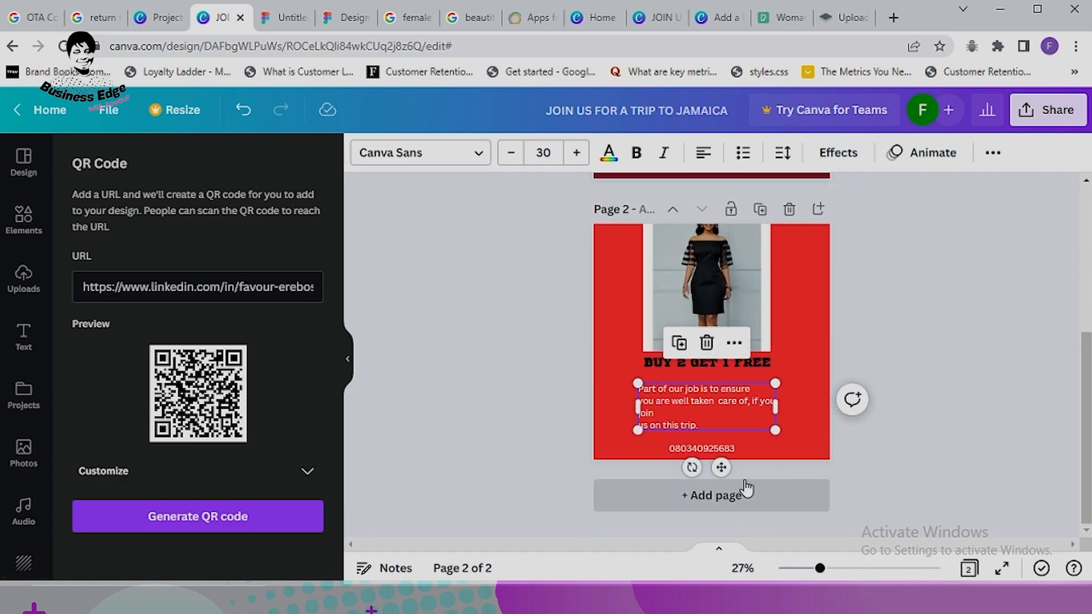
{"action": "left_click", "coordinate": [722, 503]}
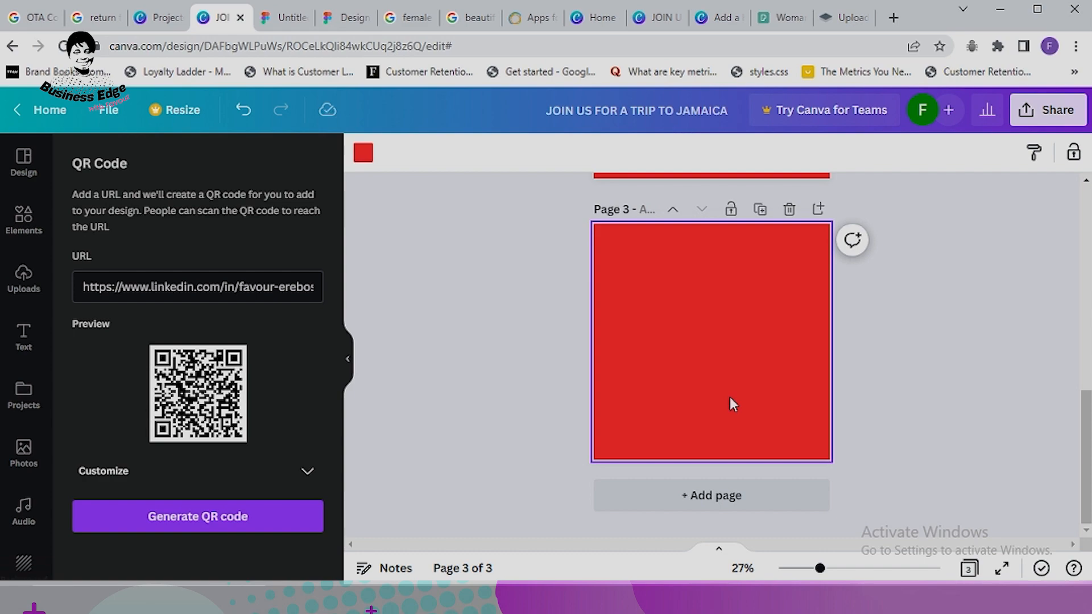
{"action": "left_click", "coordinate": [363, 153]}
{"action": "left_click", "coordinate": [250, 239]}
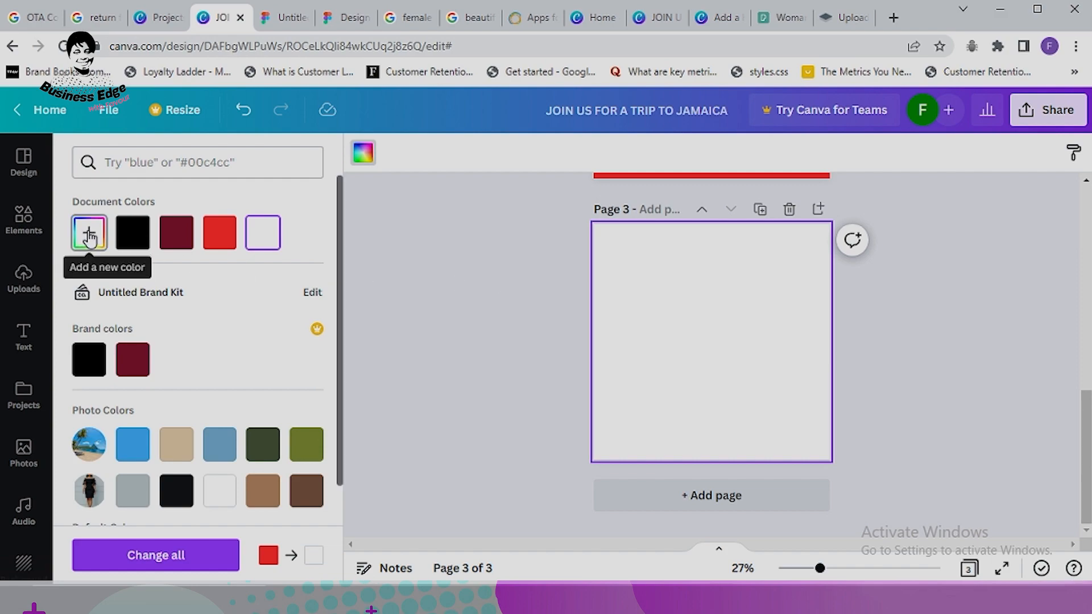
Step: Try several red shades for page 3's background, ending on a muted rose
{"action": "left_click", "coordinate": [90, 237]}
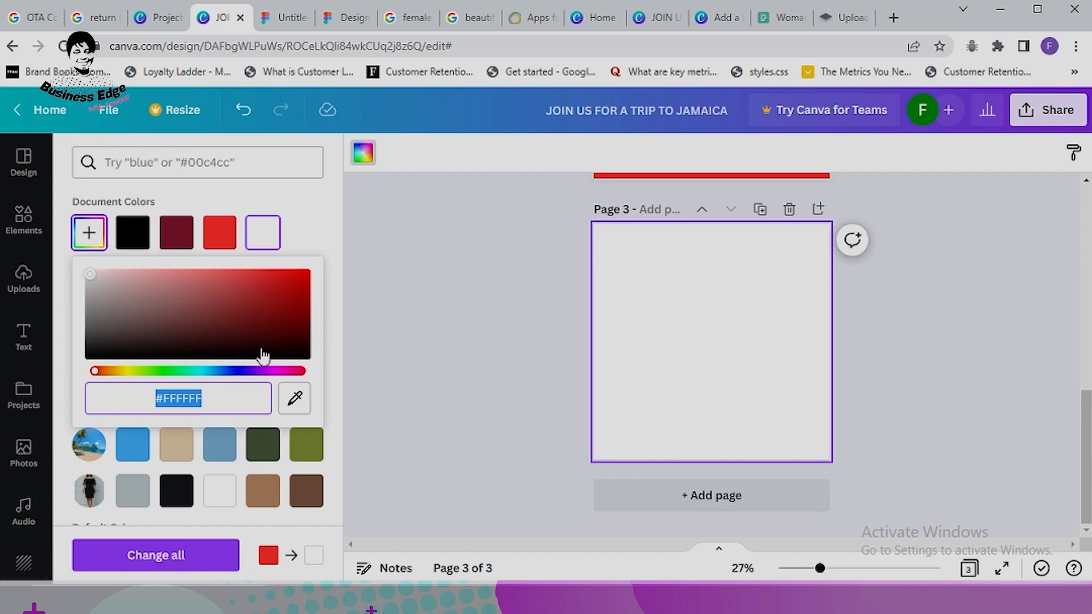
{"action": "left_click", "coordinate": [244, 277]}
{"action": "left_click", "coordinate": [286, 294]}
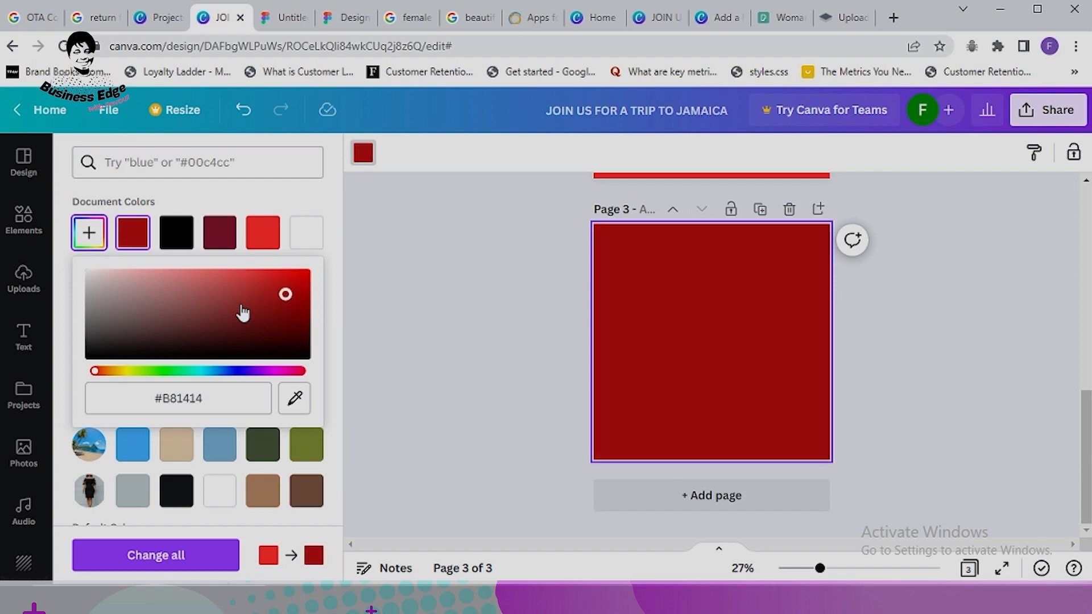
{"action": "left_click", "coordinate": [238, 306]}
{"action": "left_click", "coordinate": [205, 303]}
{"action": "left_click", "coordinate": [177, 279]}
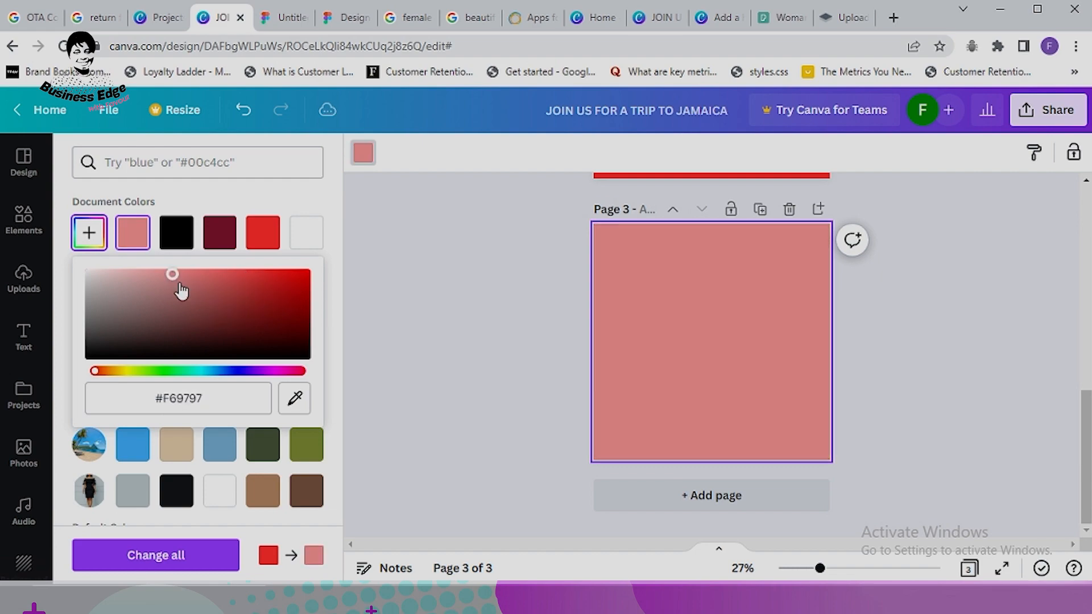
{"action": "left_click", "coordinate": [199, 287]}
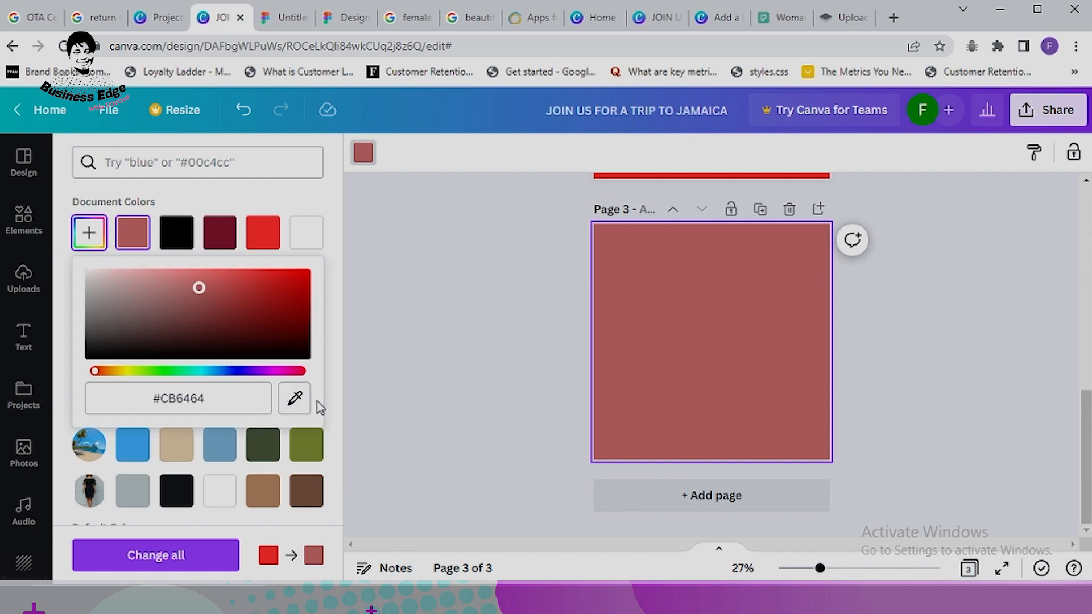
Step: Sample the beach photo's blue with the eyedropper, then reset page 3's background to white
{"action": "left_click", "coordinate": [294, 397]}
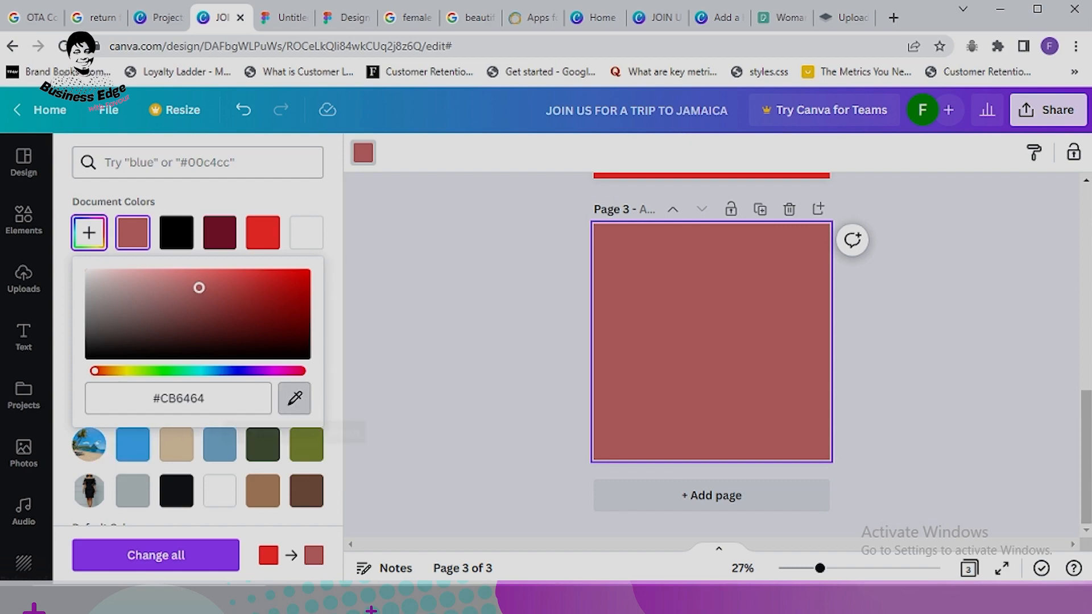
{"action": "left_click", "coordinate": [97, 448]}
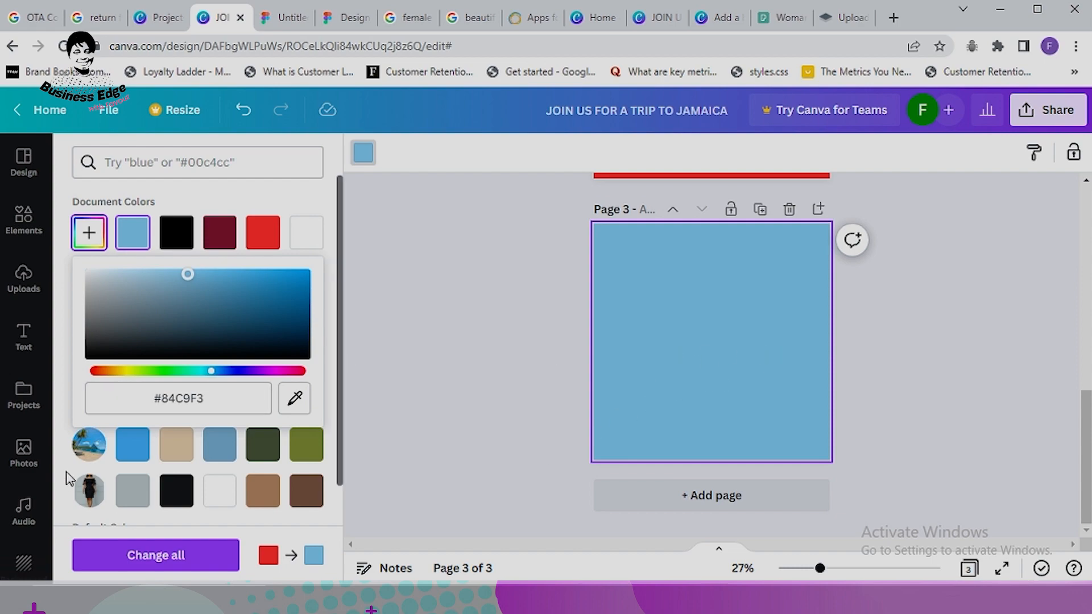
{"action": "scroll", "coordinate": [761, 321], "scroll_direction": "up", "scroll_amount": 4}
{"action": "scroll", "coordinate": [722, 312], "scroll_direction": "down", "scroll_amount": 1}
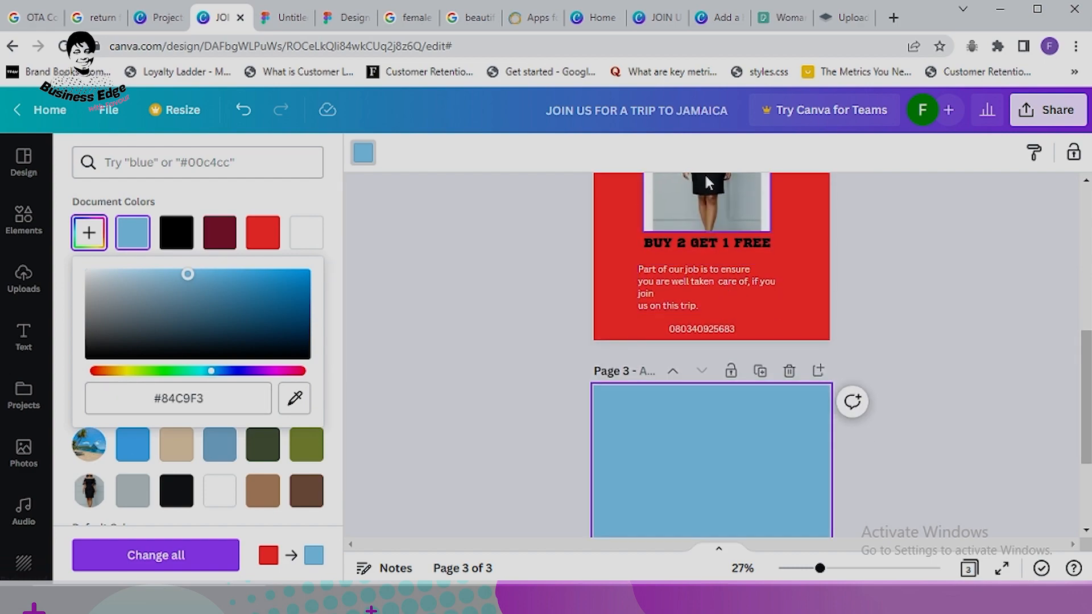
{"action": "scroll", "coordinate": [717, 285], "scroll_direction": "up", "scroll_amount": 2}
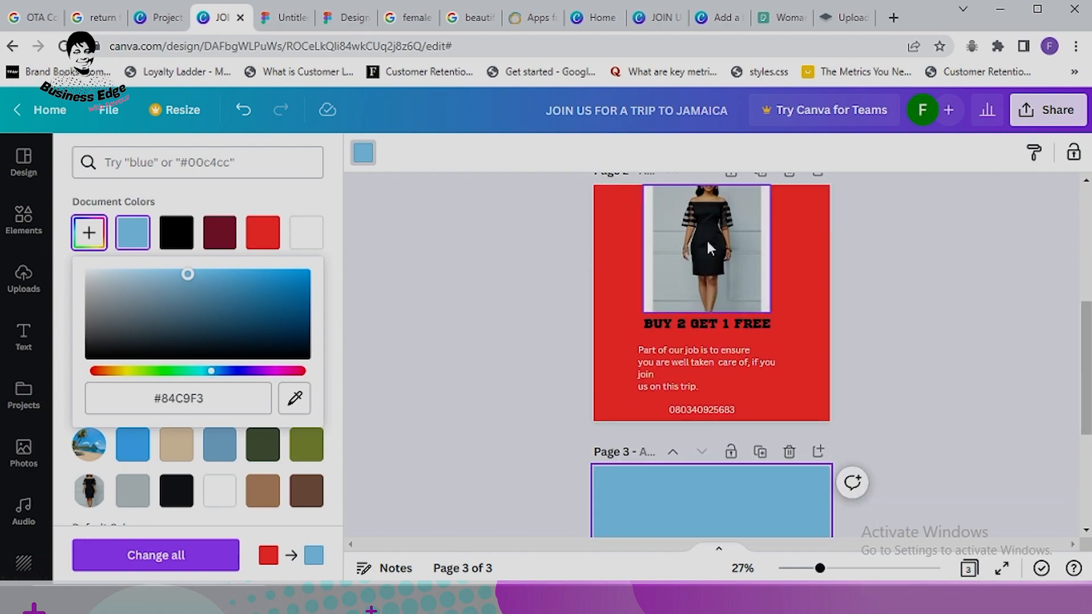
{"action": "scroll", "coordinate": [709, 246], "scroll_direction": "down", "scroll_amount": 4}
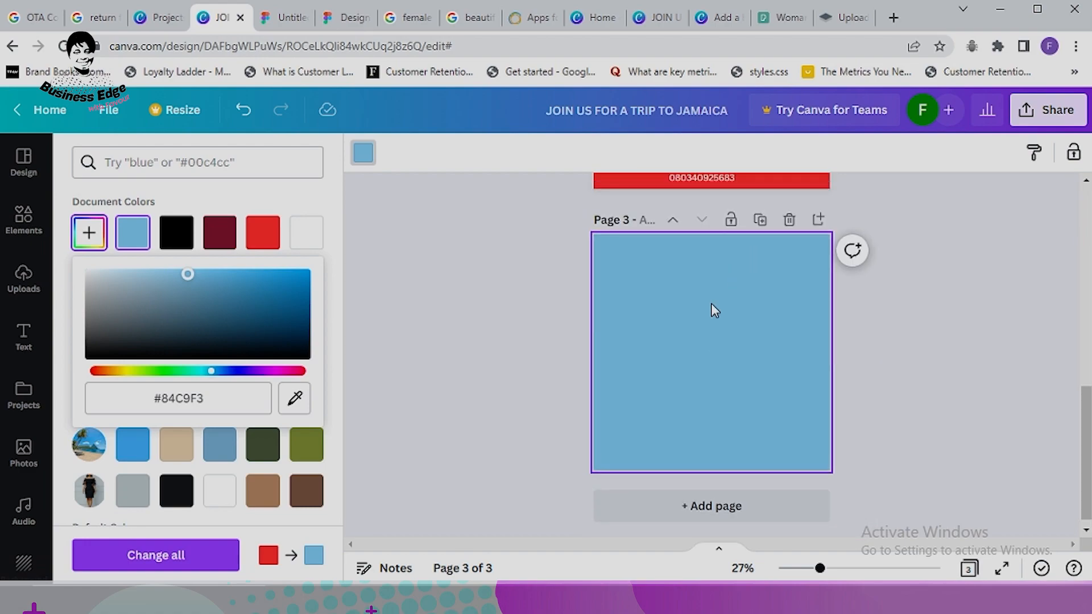
{"action": "scroll", "coordinate": [711, 307], "scroll_direction": "up", "scroll_amount": 4}
{"action": "scroll", "coordinate": [715, 477], "scroll_direction": "down", "scroll_amount": 1}
{"action": "scroll", "coordinate": [718, 467], "scroll_direction": "down", "scroll_amount": 2}
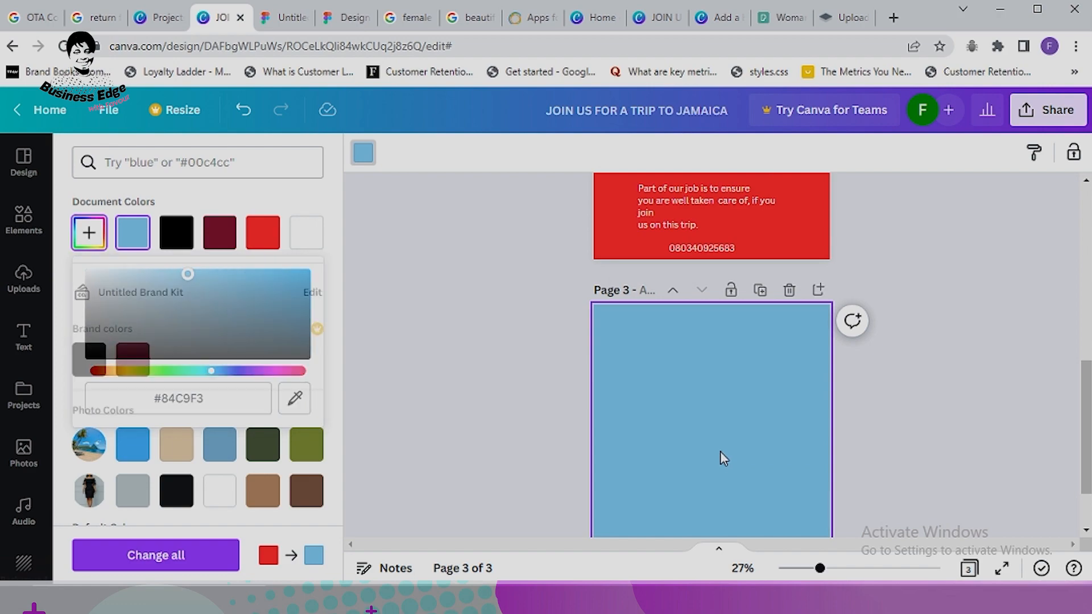
{"action": "left_click", "coordinate": [310, 239]}
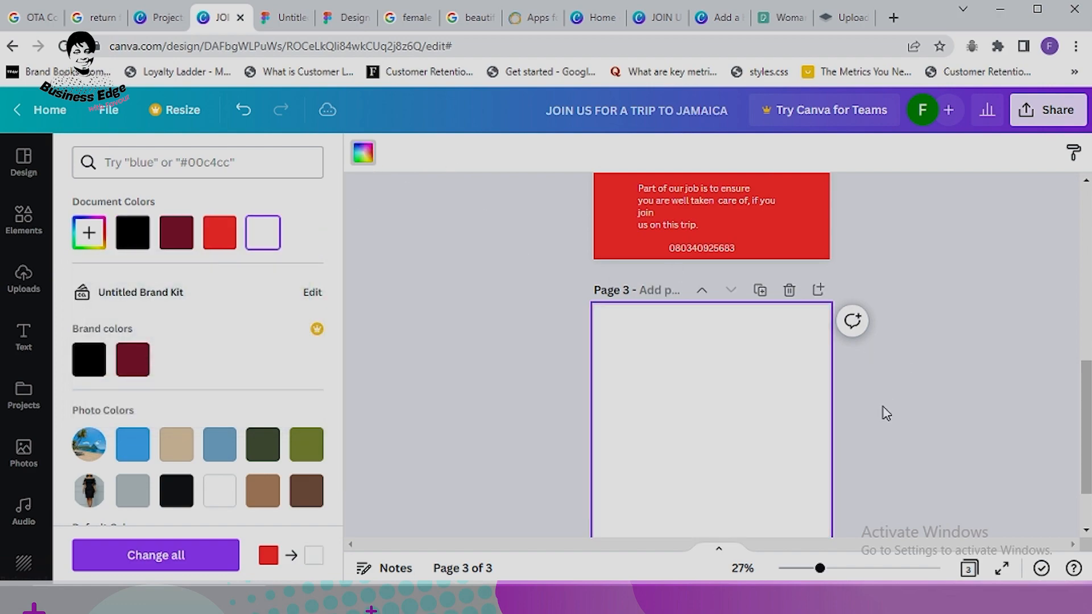
Step: Glance at page 2, return to the blank page 3 and bring up the Elements library
{"action": "scroll", "coordinate": [715, 312], "scroll_direction": "up", "scroll_amount": 4}
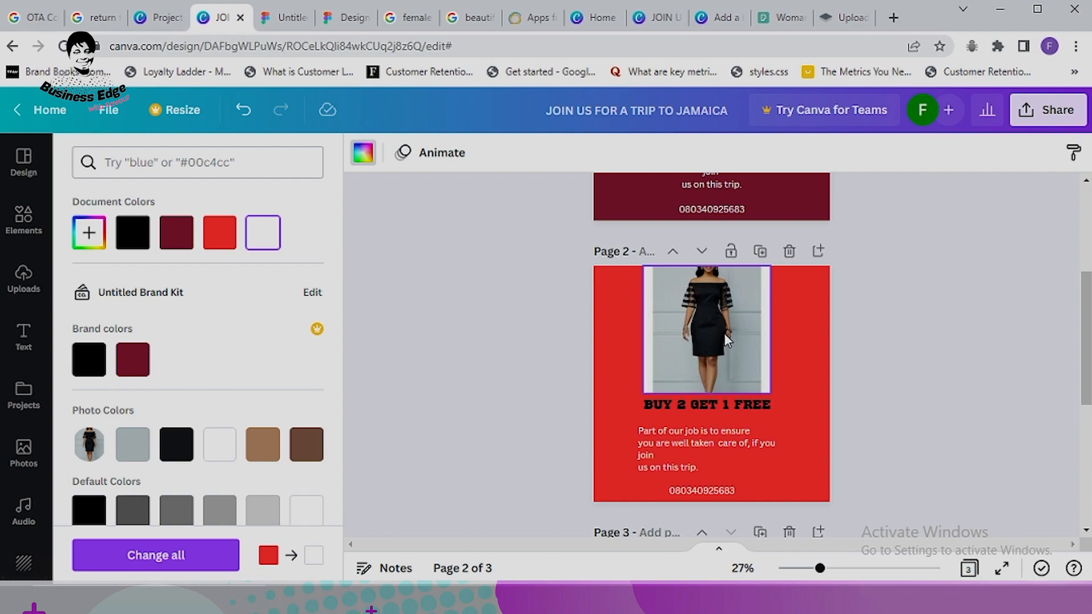
{"action": "scroll", "coordinate": [724, 333], "scroll_direction": "down", "scroll_amount": 4}
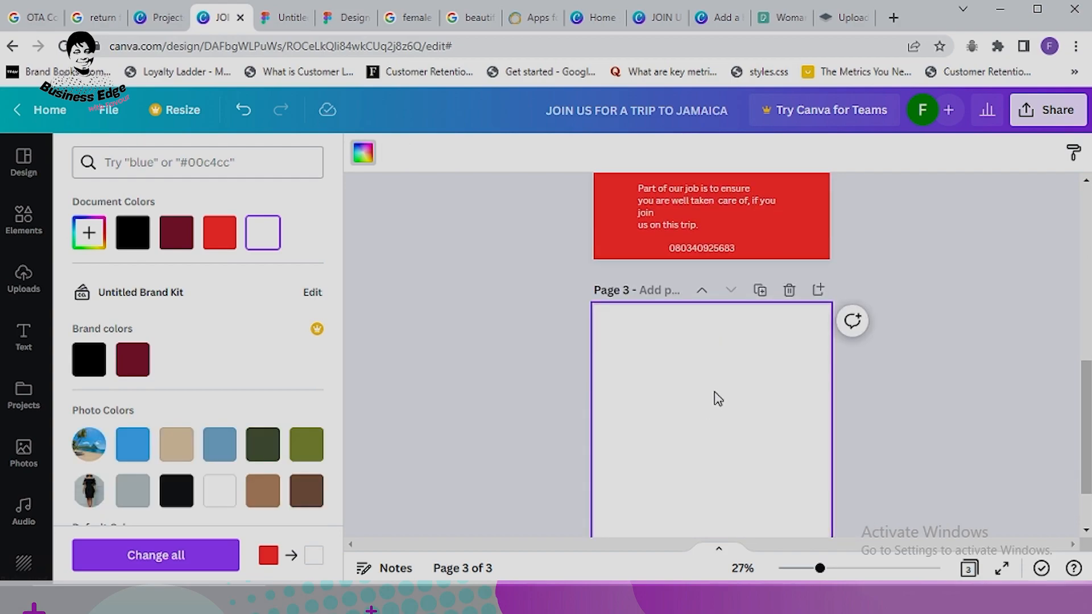
{"action": "left_click", "coordinate": [23, 219]}
Step: Add the dark-red trapezoid from Recently used and stretch it across page 3's left side
{"action": "left_click", "coordinate": [205, 316]}
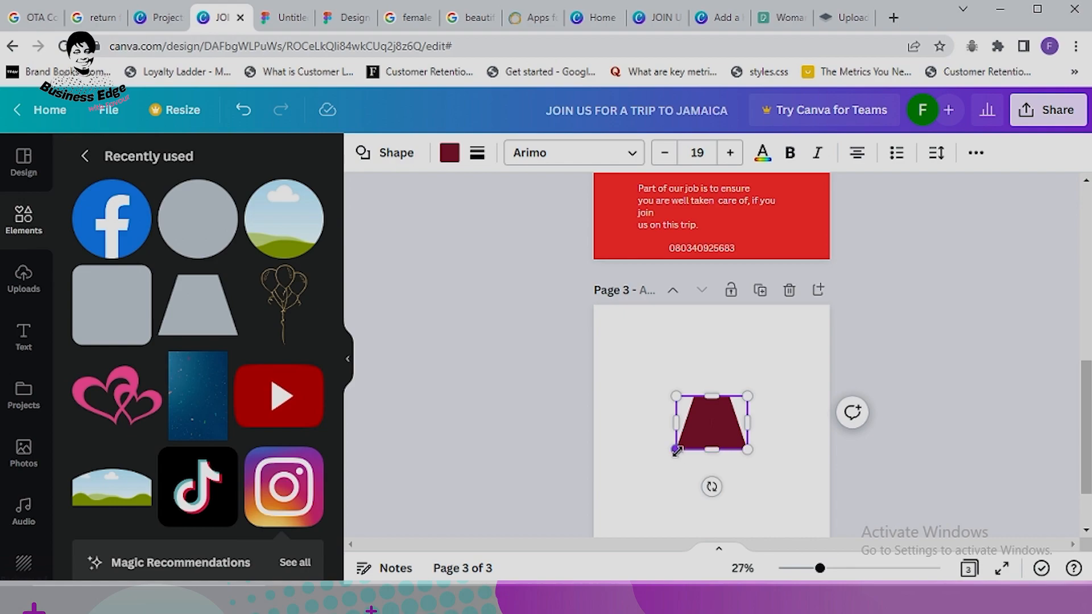
{"action": "left_click_drag", "start_coordinate": [684, 454], "coordinate": [589, 518]}
{"action": "left_click_drag", "start_coordinate": [673, 444], "coordinate": [693, 445]}
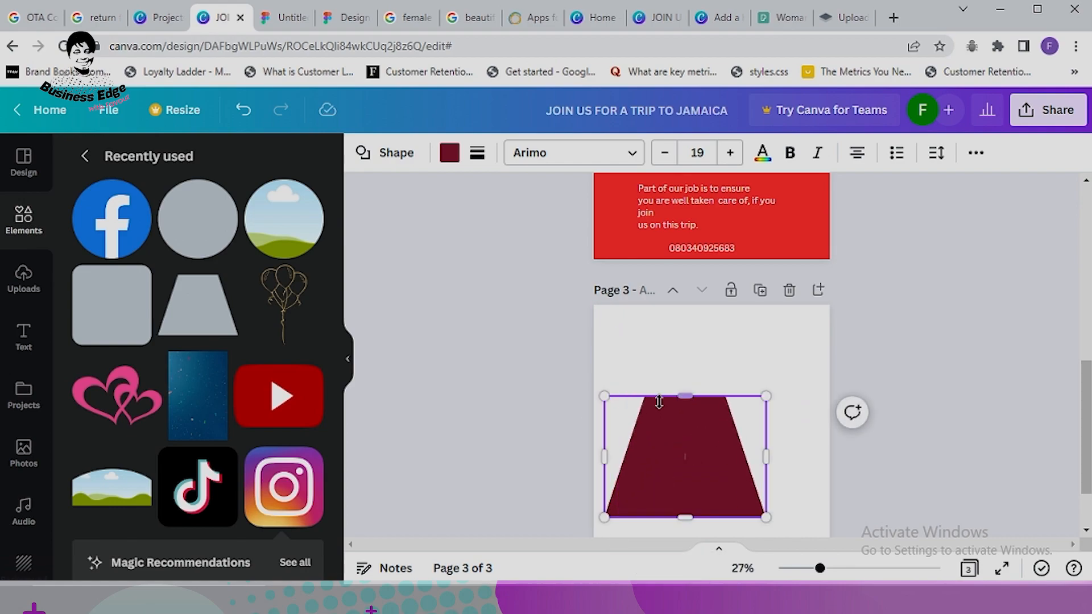
{"action": "left_click_drag", "start_coordinate": [680, 394], "coordinate": [617, 334]}
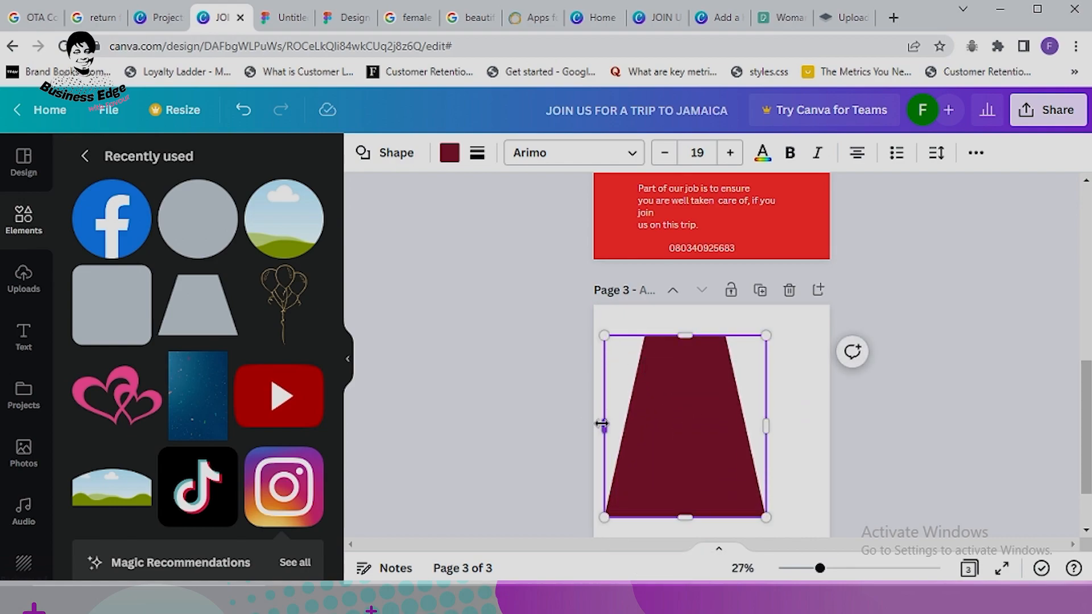
{"action": "left_click_drag", "start_coordinate": [604, 426], "coordinate": [516, 427]}
{"action": "left_click_drag", "start_coordinate": [645, 340], "coordinate": [626, 284]}
{"action": "left_click_drag", "start_coordinate": [677, 369], "coordinate": [654, 389]}
{"action": "scroll", "coordinate": [654, 389], "scroll_direction": "down", "scroll_amount": 2}
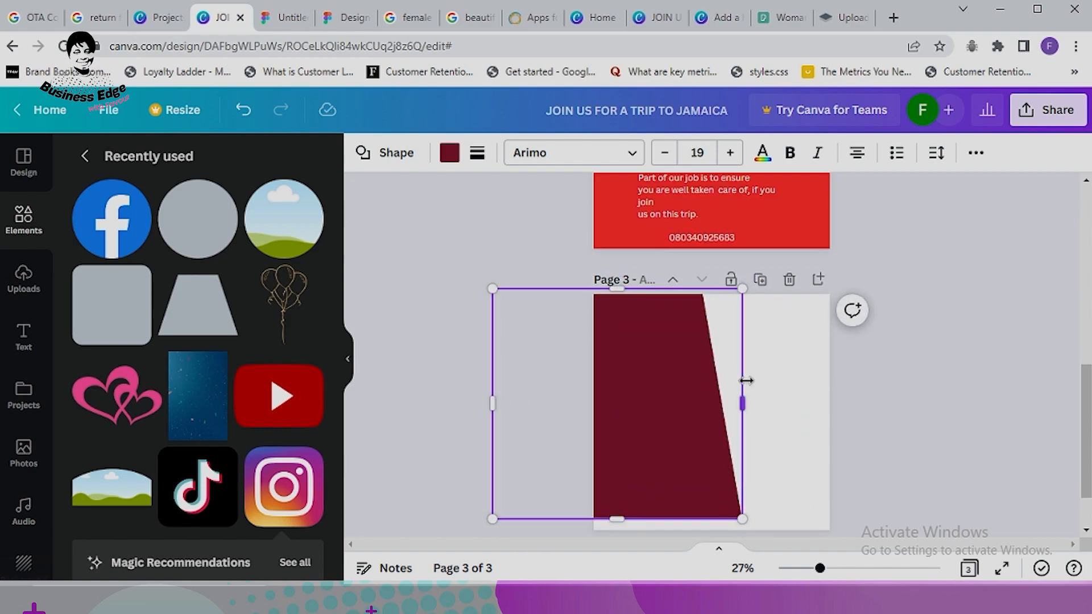
{"action": "left_click_drag", "start_coordinate": [744, 450], "coordinate": [739, 500]}
{"action": "left_click_drag", "start_coordinate": [683, 398], "coordinate": [659, 408]}
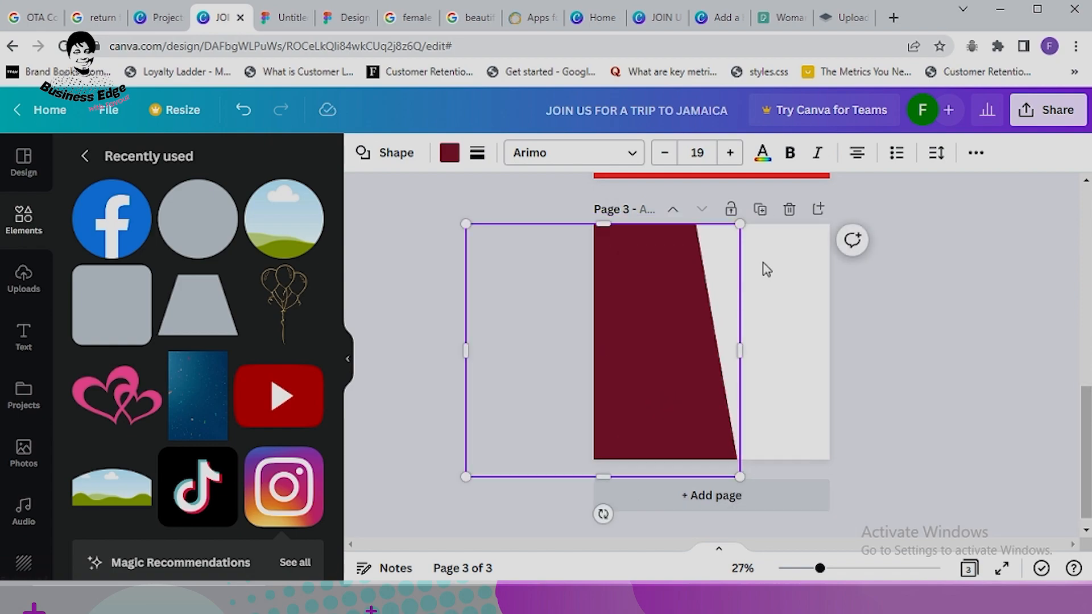
Step: Refine the trapezoid's height and position so its slanted edge divides the page diagonally
{"action": "left_click", "coordinate": [826, 361]}
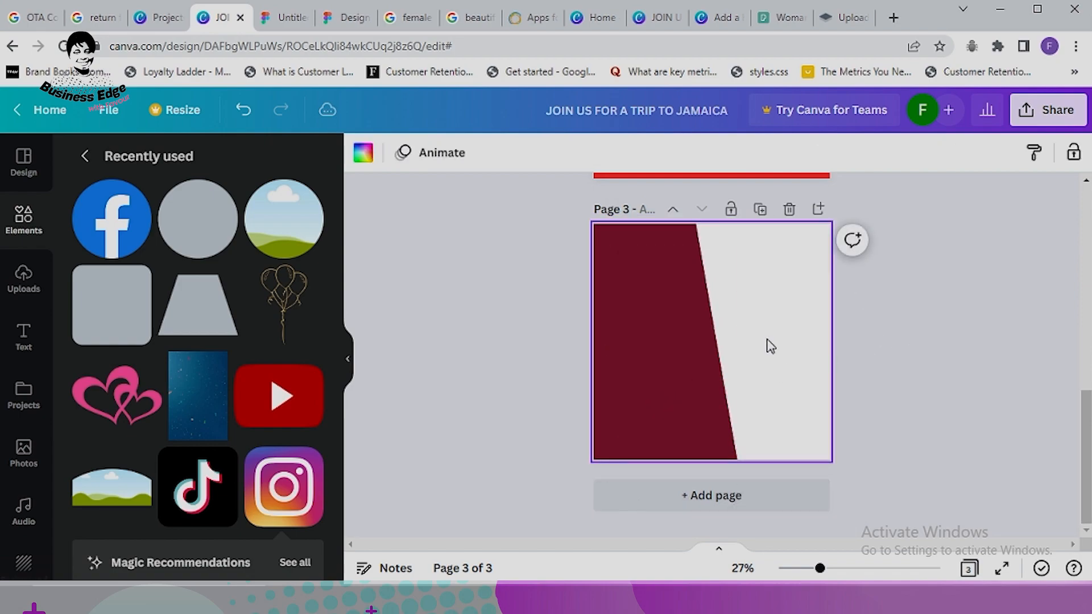
{"action": "left_click", "coordinate": [653, 267]}
{"action": "left_click_drag", "start_coordinate": [603, 222], "coordinate": [602, 204]}
{"action": "left_click_drag", "start_coordinate": [632, 283], "coordinate": [623, 281]}
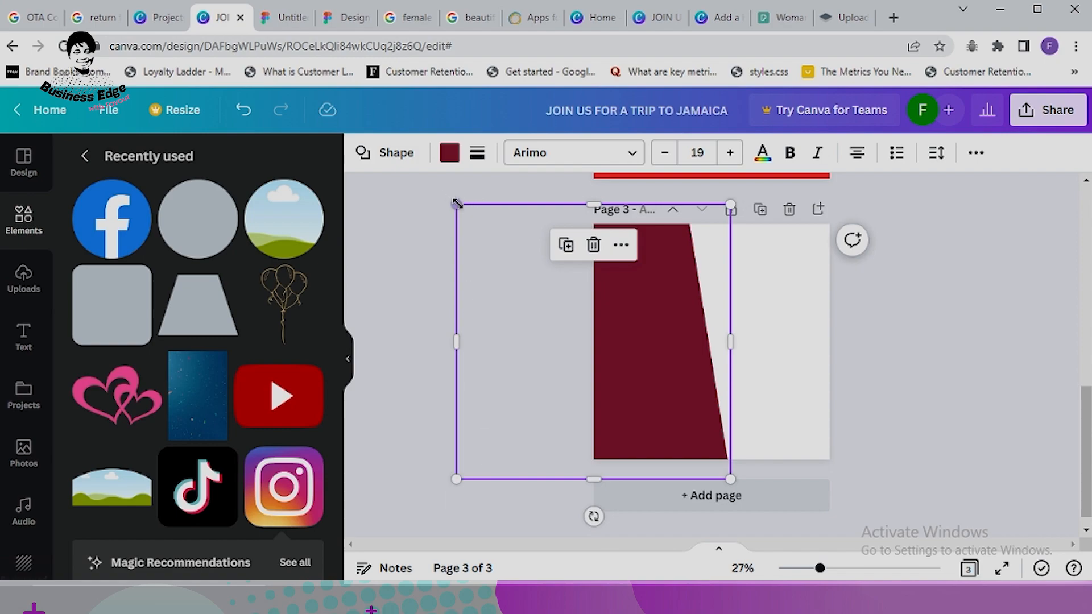
{"action": "left_click_drag", "start_coordinate": [457, 204], "coordinate": [449, 198]}
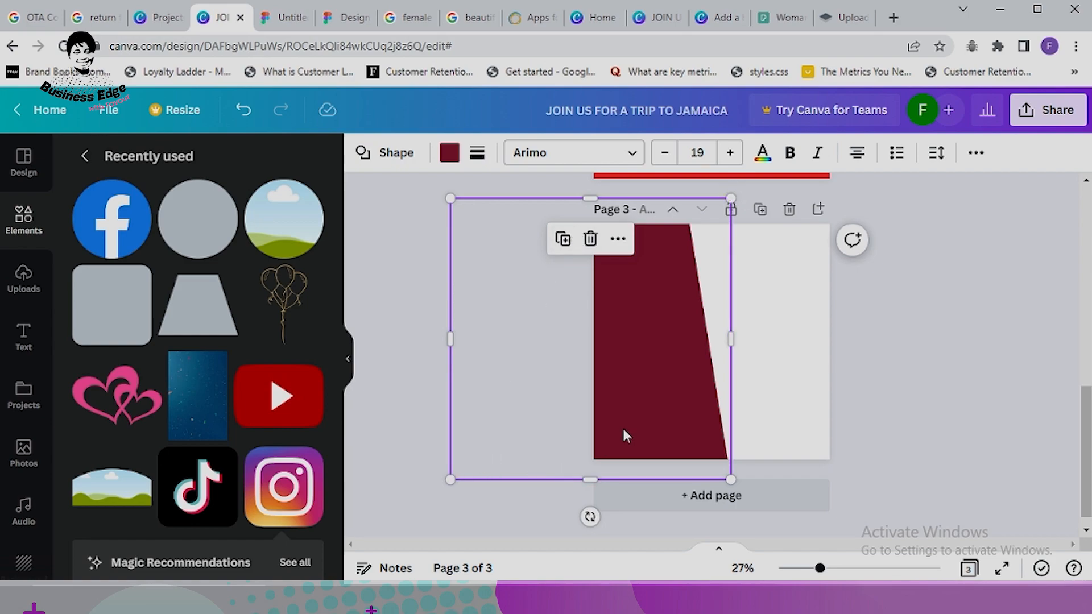
{"action": "left_click_drag", "start_coordinate": [632, 438], "coordinate": [636, 439]}
{"action": "left_click", "coordinate": [840, 354]}
{"action": "left_click", "coordinate": [787, 363]}
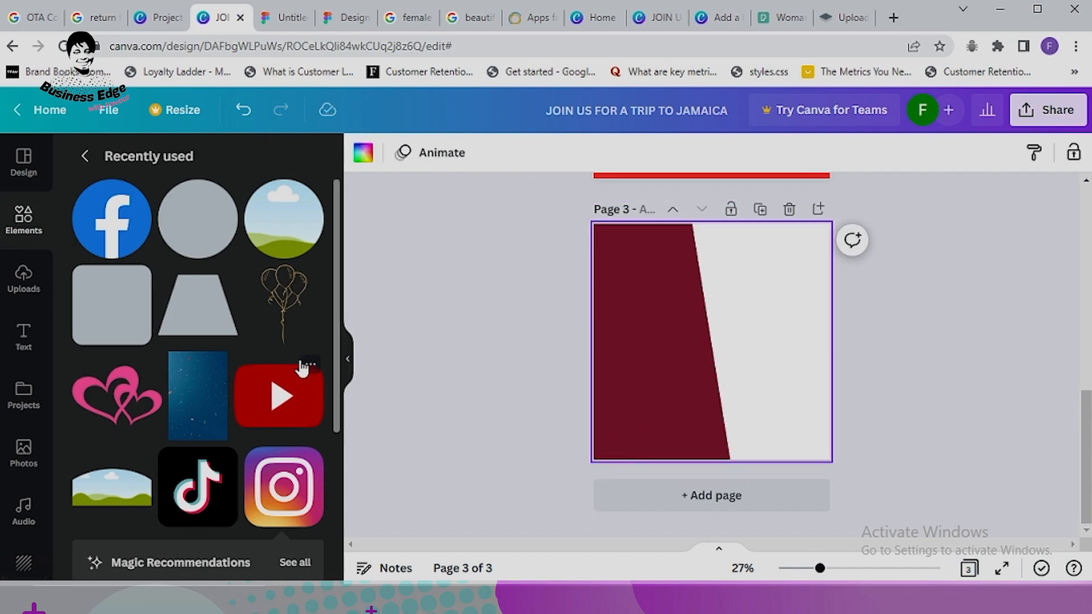
Step: Add the uploaded black-dress photo to page 3 and shrink it into the lower right
{"action": "left_click", "coordinate": [23, 276]}
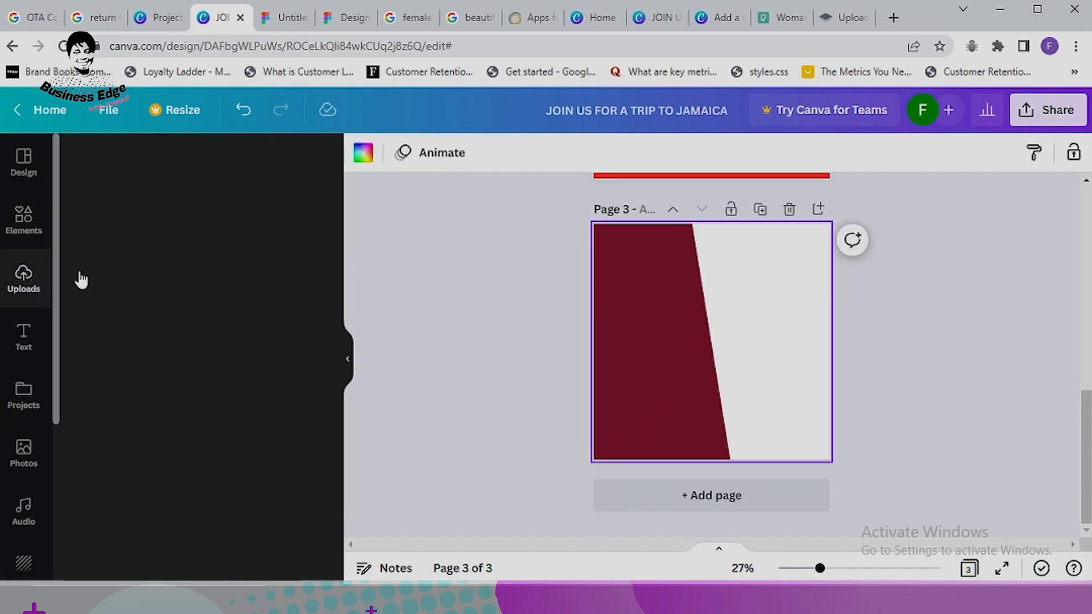
{"action": "left_click", "coordinate": [214, 356]}
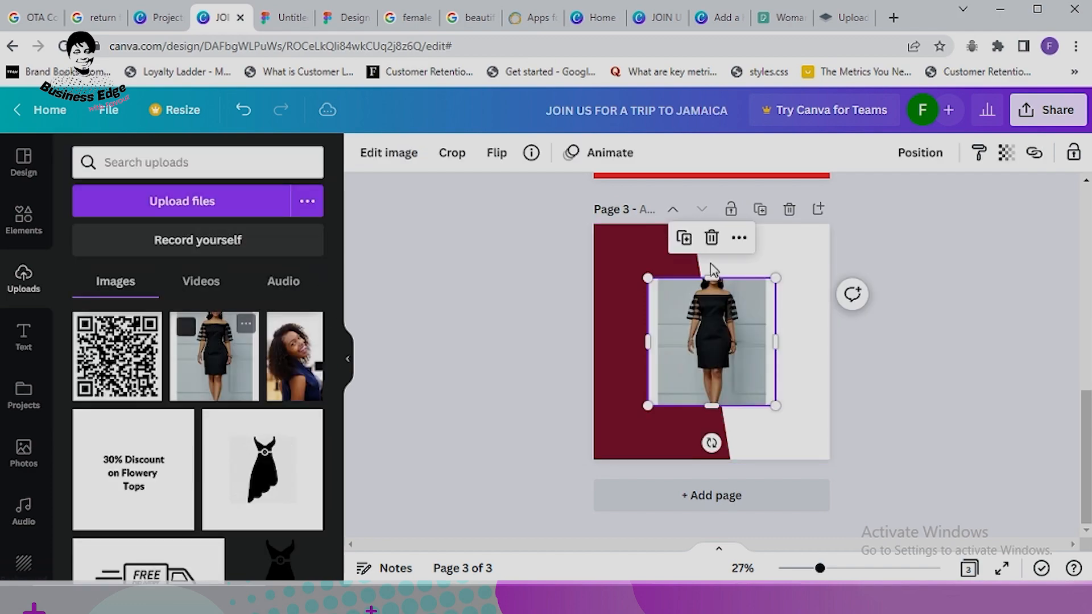
{"action": "left_click_drag", "start_coordinate": [728, 336], "coordinate": [782, 324]}
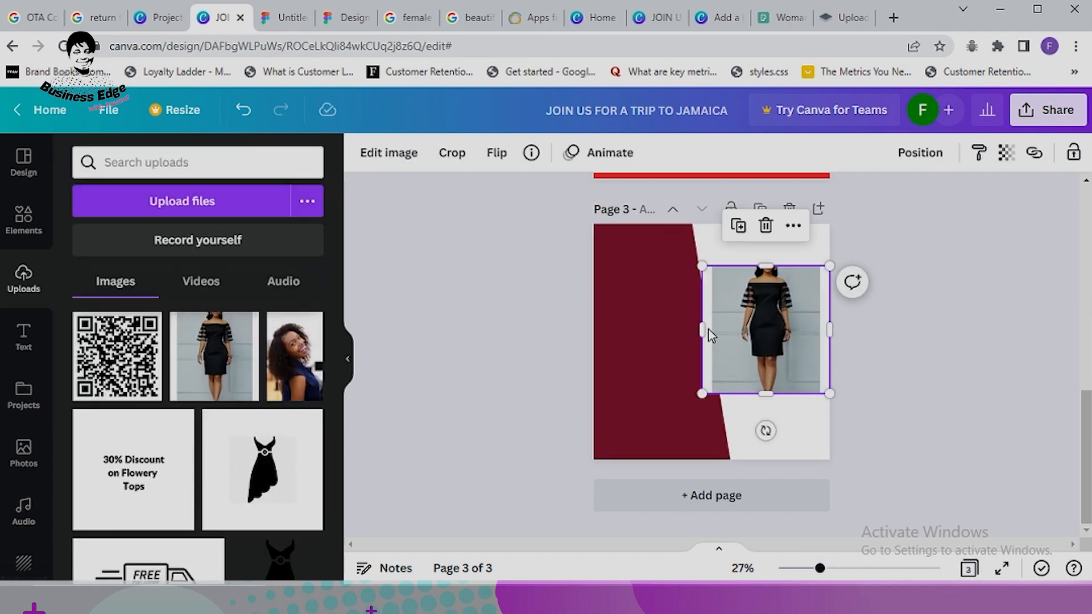
{"action": "left_click_drag", "start_coordinate": [704, 270], "coordinate": [719, 288]}
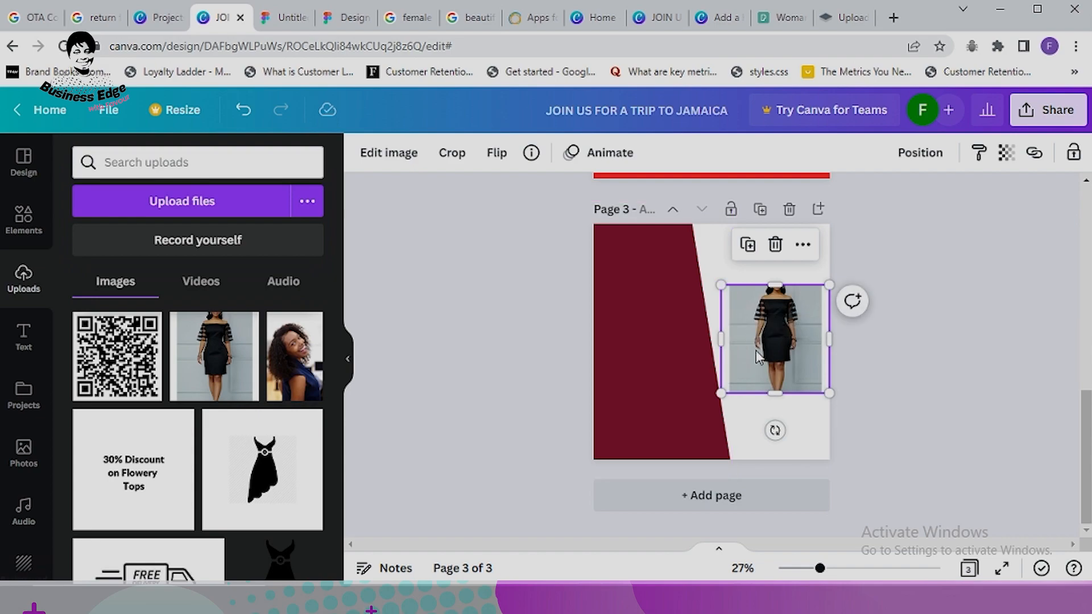
{"action": "left_click_drag", "start_coordinate": [756, 350], "coordinate": [755, 434]}
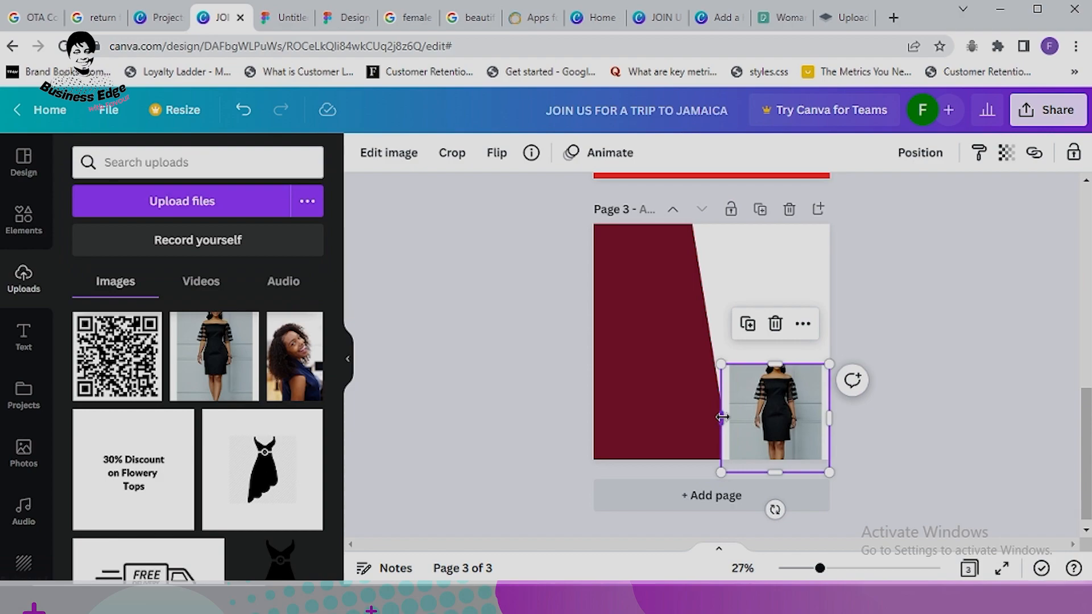
{"action": "left_click_drag", "start_coordinate": [722, 472], "coordinate": [733, 469]}
Step: Fine-tune the dress photo's size so it sits in the bottom-right corner beside the maroon panel
{"action": "left_click", "coordinate": [977, 254]}
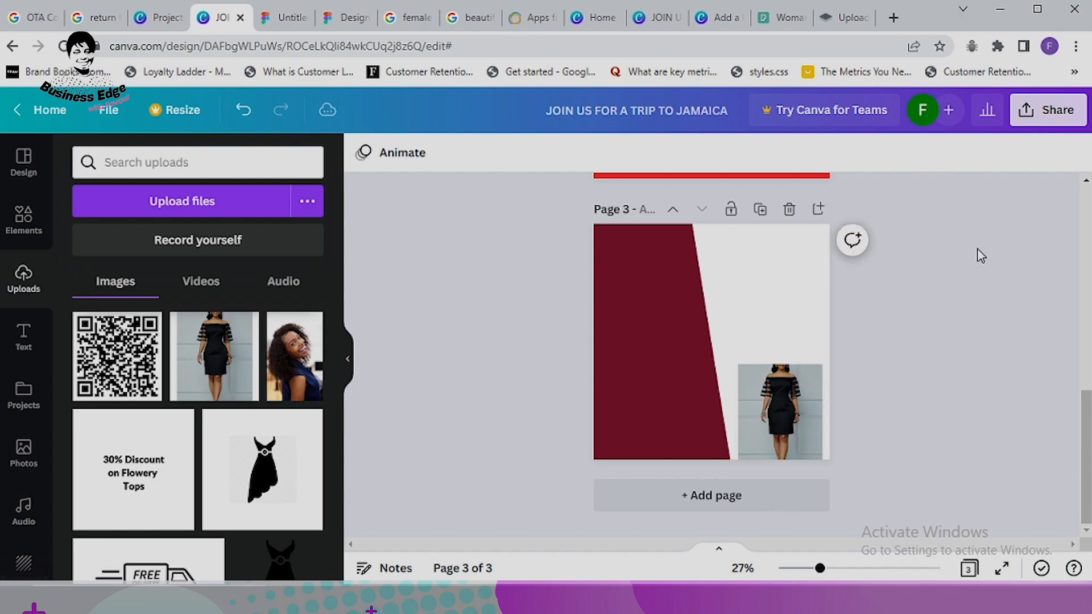
{"action": "left_click", "coordinate": [776, 386]}
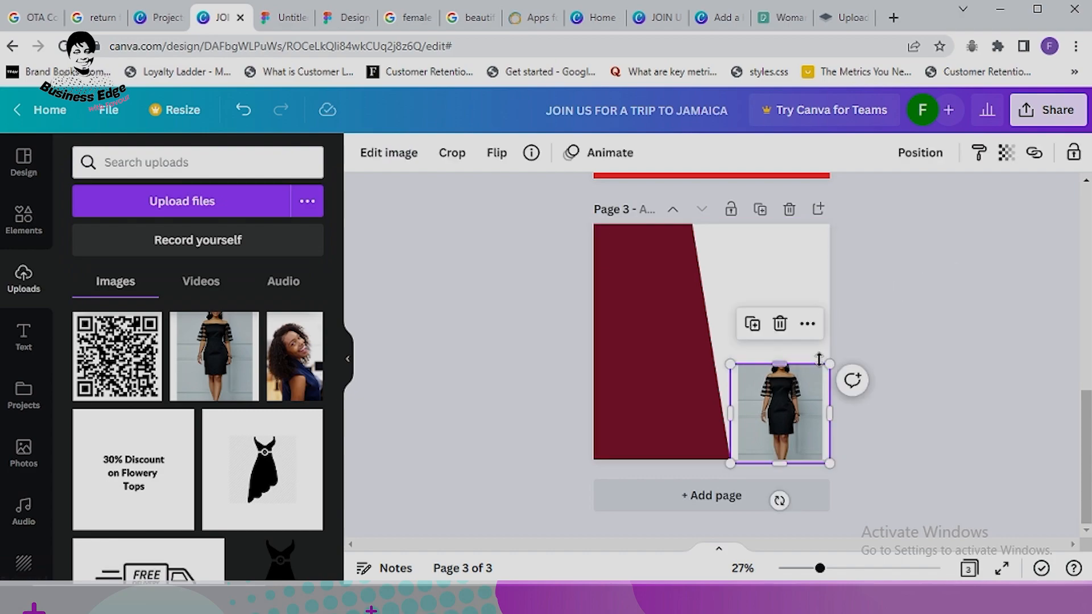
{"action": "left_click_drag", "start_coordinate": [832, 364], "coordinate": [848, 345]}
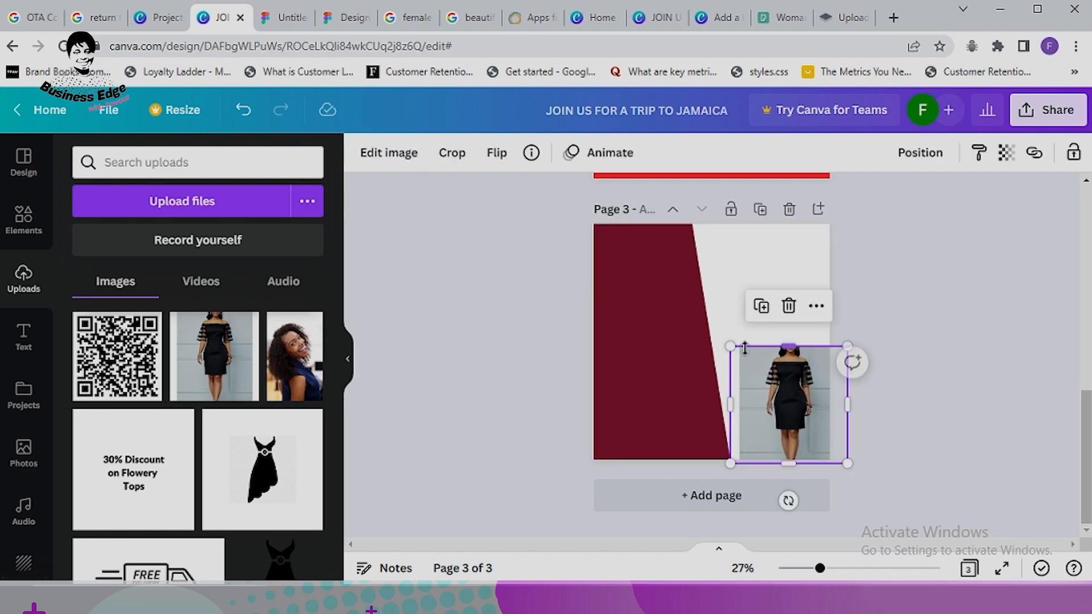
{"action": "left_click_drag", "start_coordinate": [730, 345], "coordinate": [726, 341]}
{"action": "left_click_drag", "start_coordinate": [732, 459], "coordinate": [725, 455]}
{"action": "left_click", "coordinate": [920, 361]}
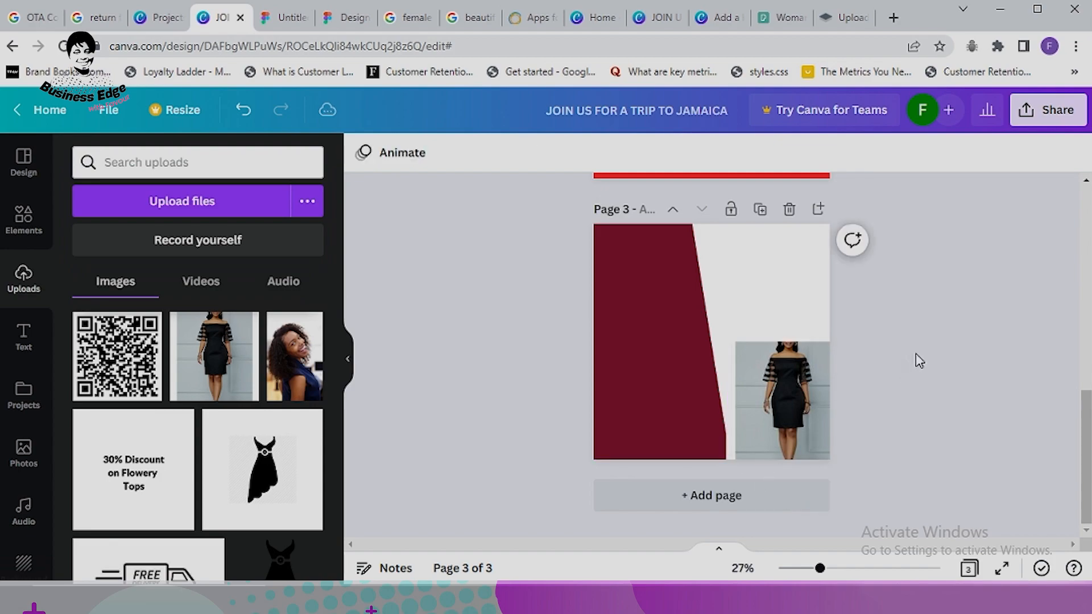
{"action": "left_click", "coordinate": [783, 401]}
{"action": "left_click", "coordinate": [950, 320]}
{"action": "left_click", "coordinate": [646, 285]}
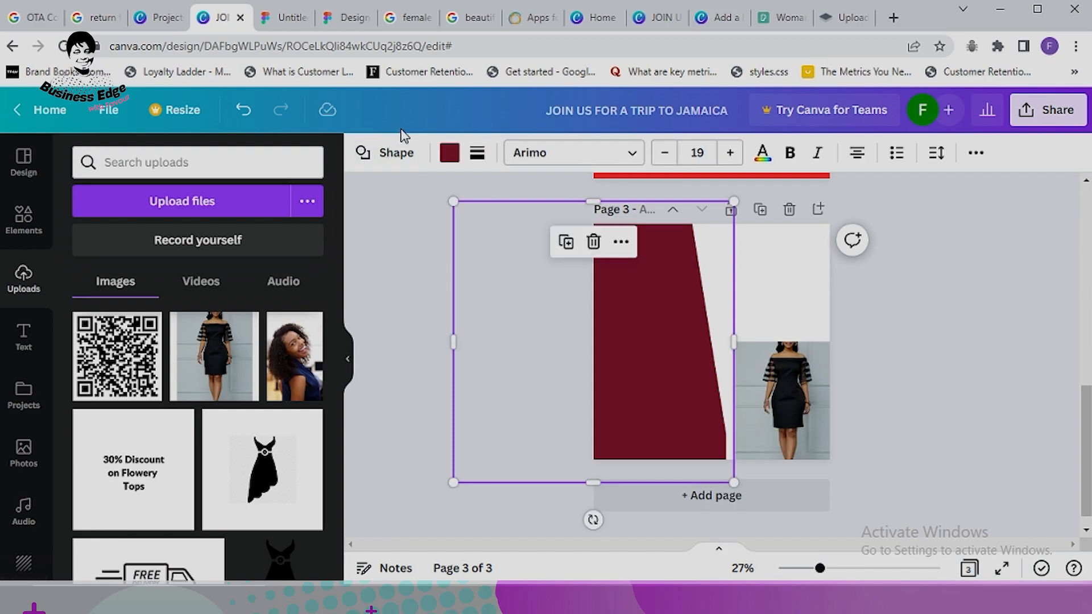
Step: Recolour the slanted panel grey, after trying black
{"action": "left_click", "coordinate": [449, 153]}
{"action": "left_click", "coordinate": [177, 233]}
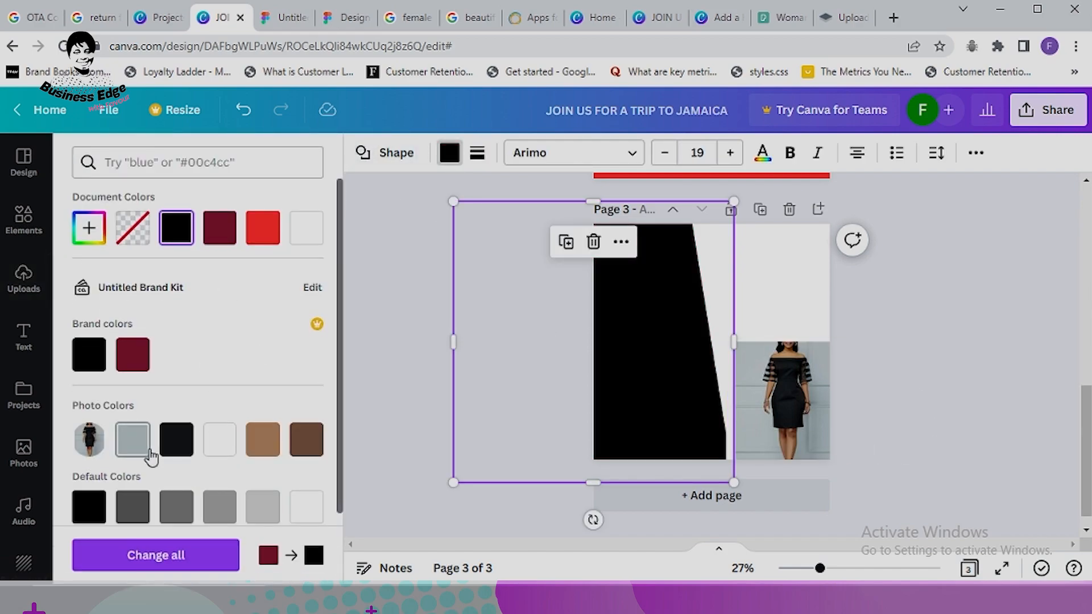
{"action": "scroll", "coordinate": [180, 475], "scroll_direction": "down", "scroll_amount": 2}
{"action": "left_click", "coordinate": [176, 438]}
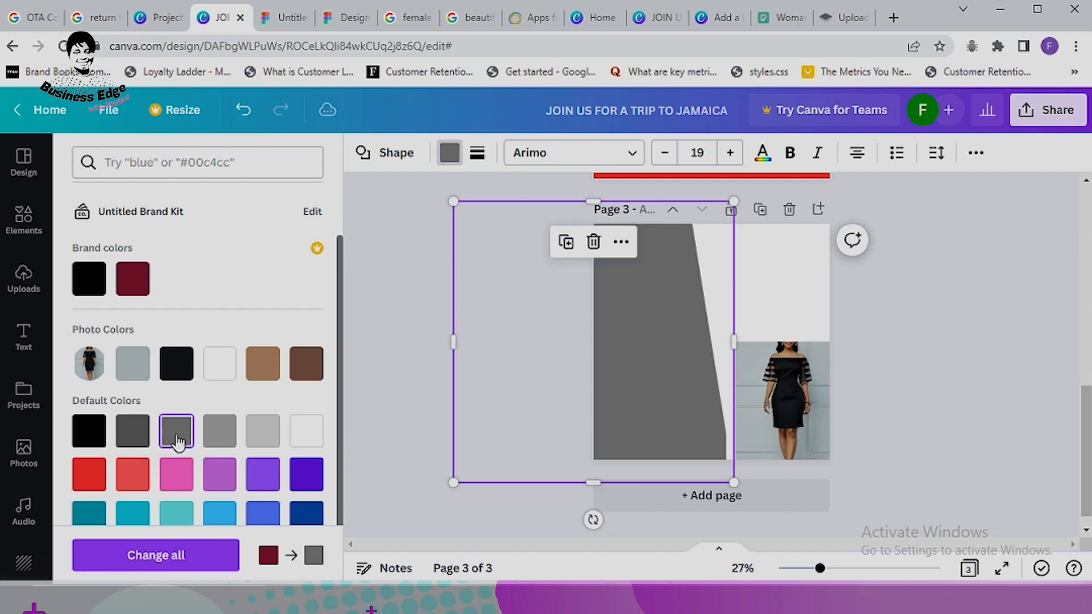
Step: Enlarge the dress photo and send it backward behind the grey panel
{"action": "left_click", "coordinate": [761, 365]}
{"action": "left_click_drag", "start_coordinate": [726, 342], "coordinate": [678, 317]}
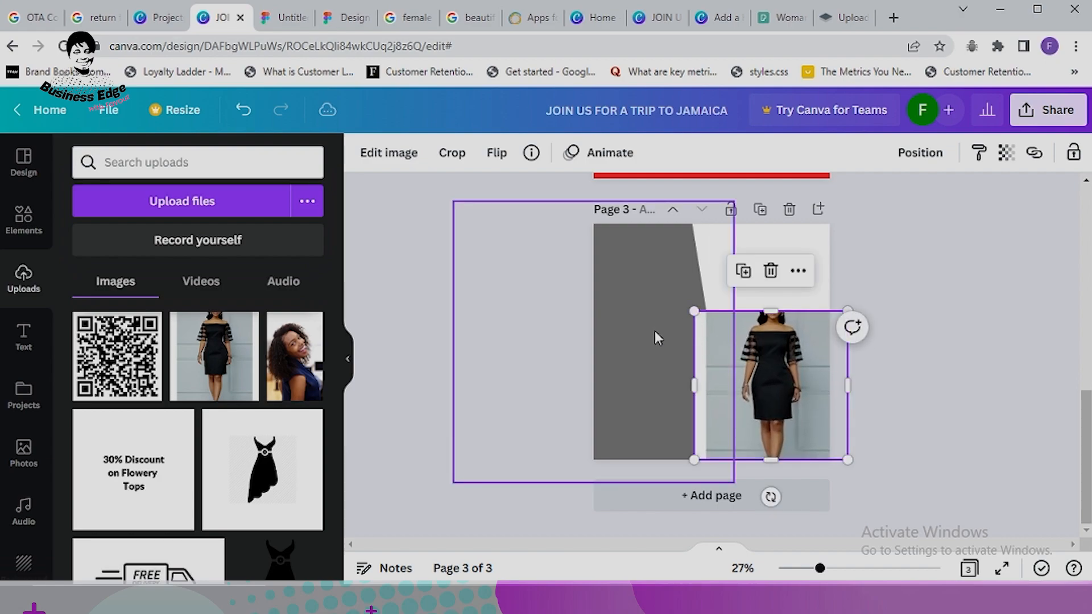
{"action": "left_click", "coordinate": [922, 164]}
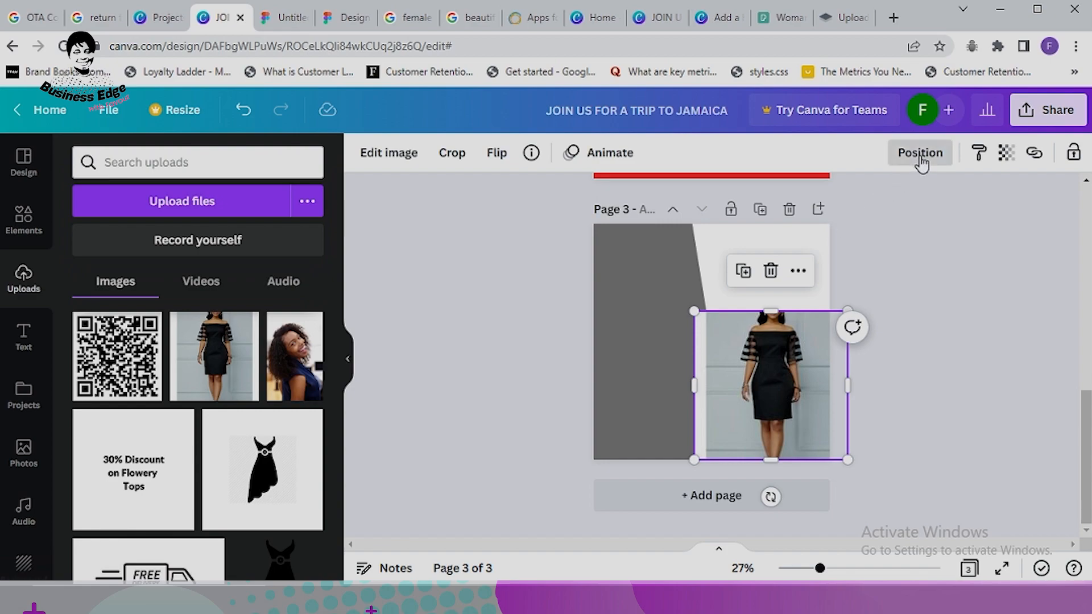
{"action": "left_click", "coordinate": [859, 200]}
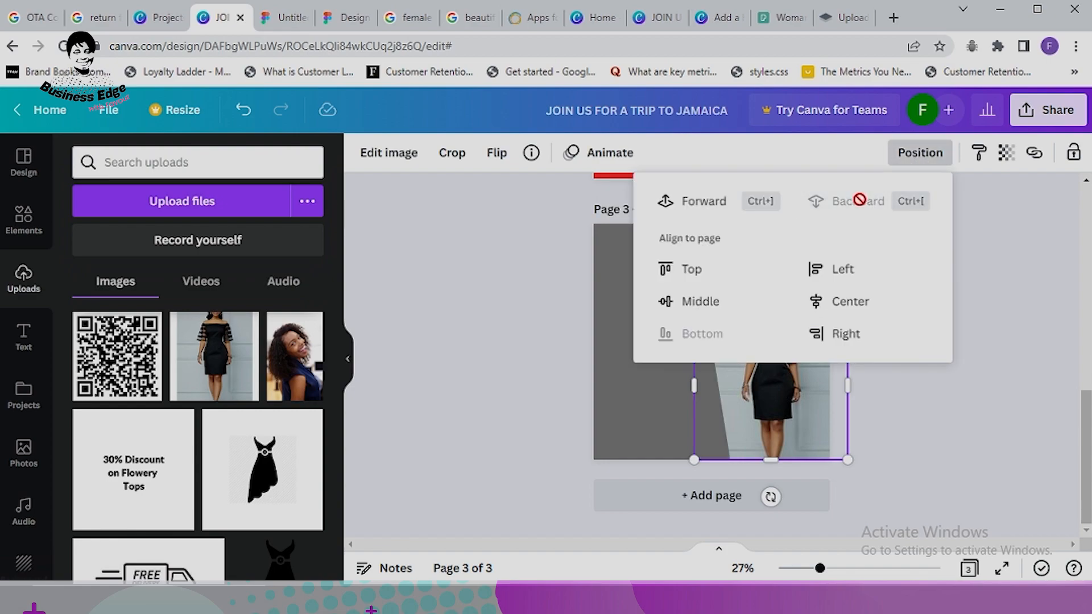
{"action": "left_click", "coordinate": [990, 310]}
{"action": "left_click", "coordinate": [1010, 309]}
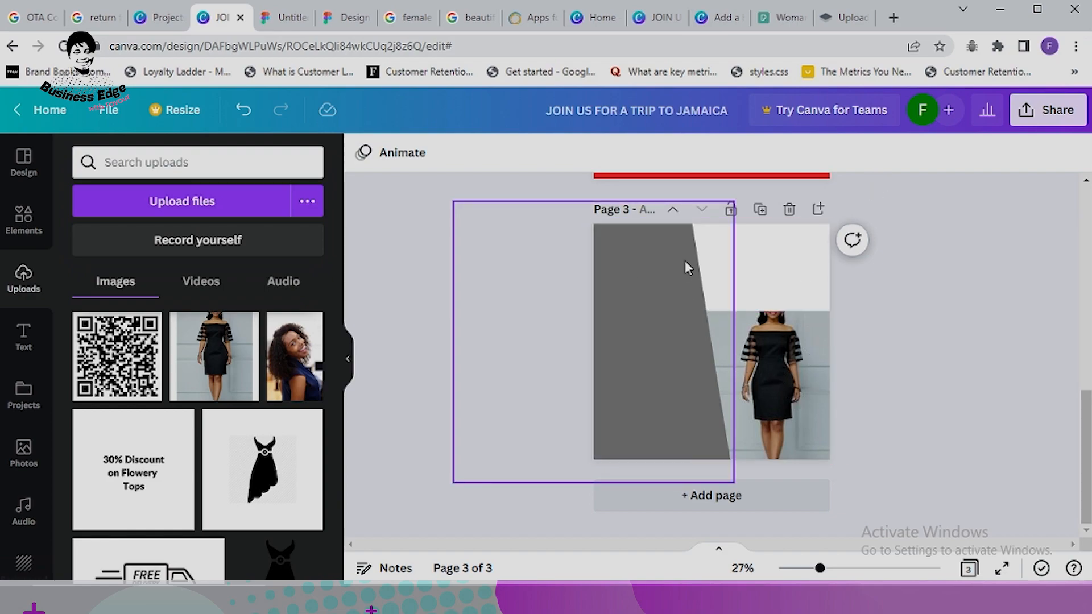
Step: Copy the BUY 2 GET 1 FREE heading from page 2 and paste it at the top of page 3
{"action": "scroll", "coordinate": [818, 277], "scroll_direction": "up", "scroll_amount": 5}
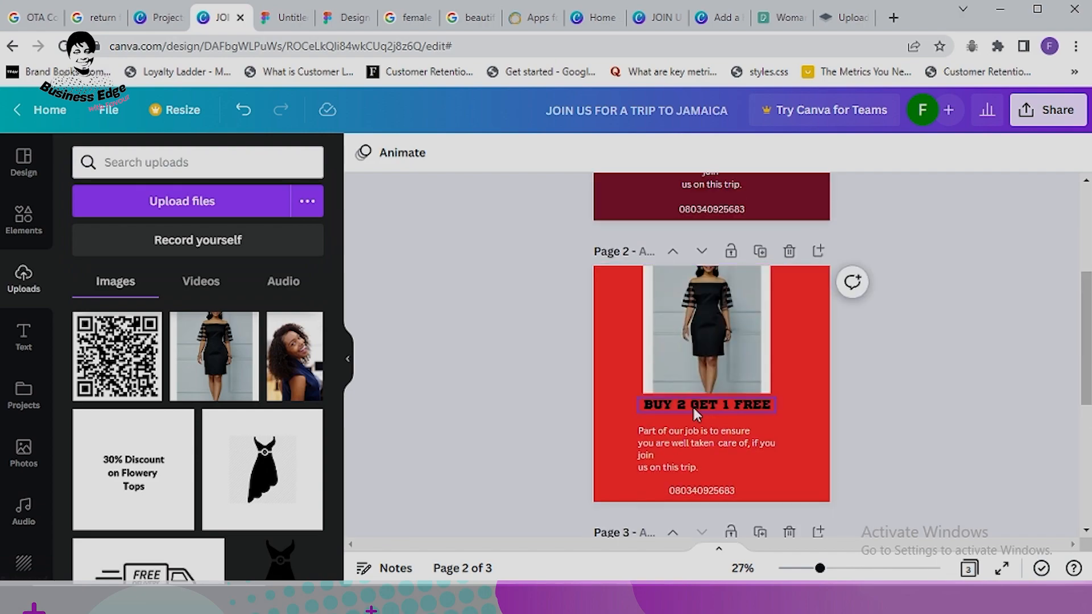
{"action": "left_click", "coordinate": [691, 405]}
{"action": "right_click", "coordinate": [692, 405]}
{"action": "left_click", "coordinate": [747, 352]}
{"action": "scroll", "coordinate": [860, 343], "scroll_direction": "down", "scroll_amount": 3}
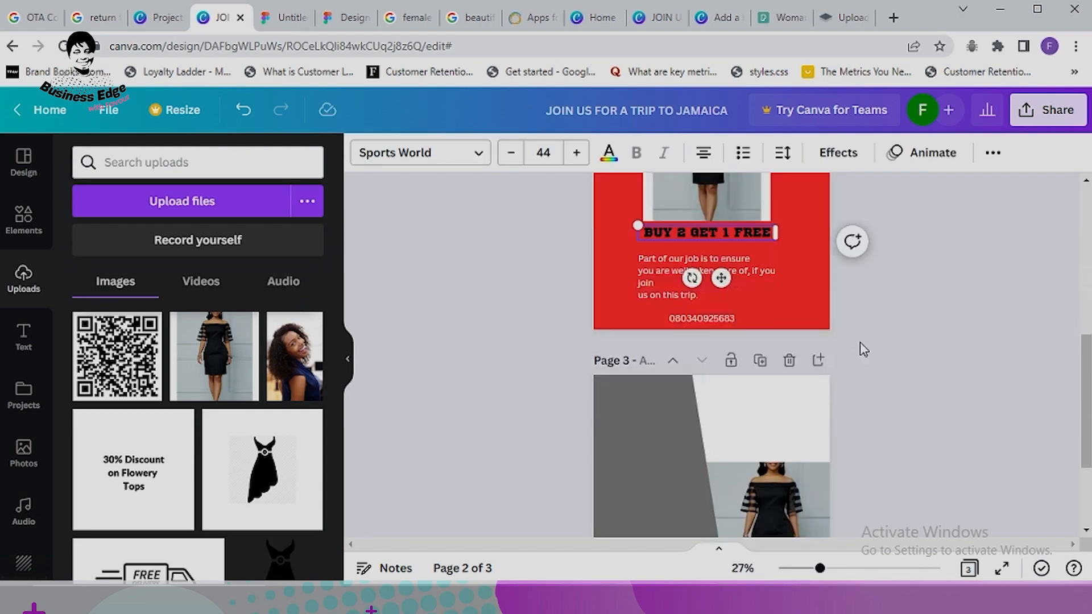
{"action": "scroll", "coordinate": [695, 361], "scroll_direction": "down", "scroll_amount": 3}
{"action": "left_click", "coordinate": [650, 271]}
{"action": "right_click", "coordinate": [649, 270]}
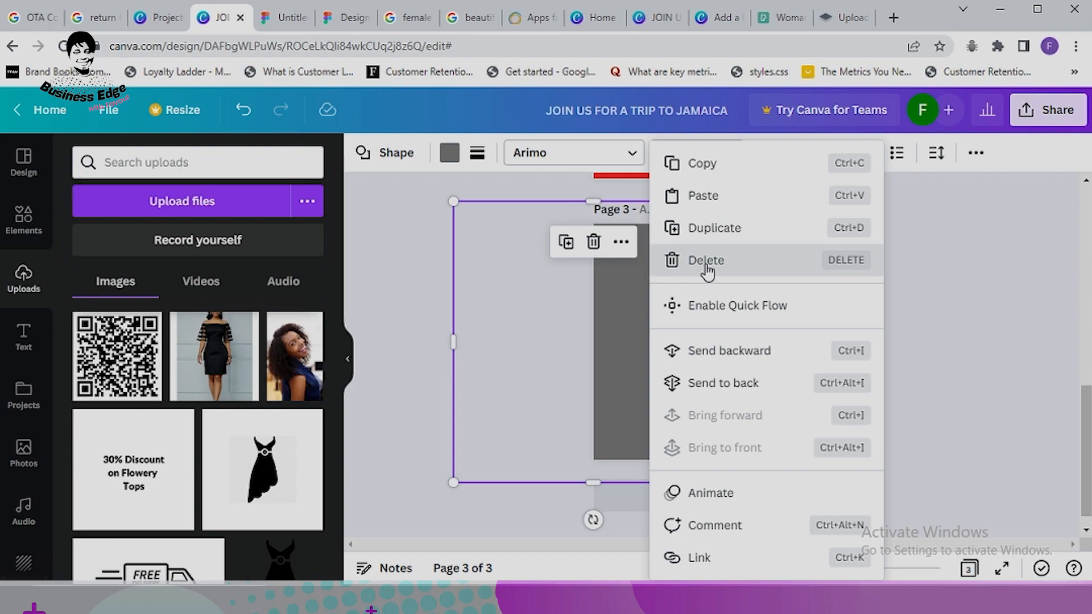
{"action": "left_click", "coordinate": [703, 197]}
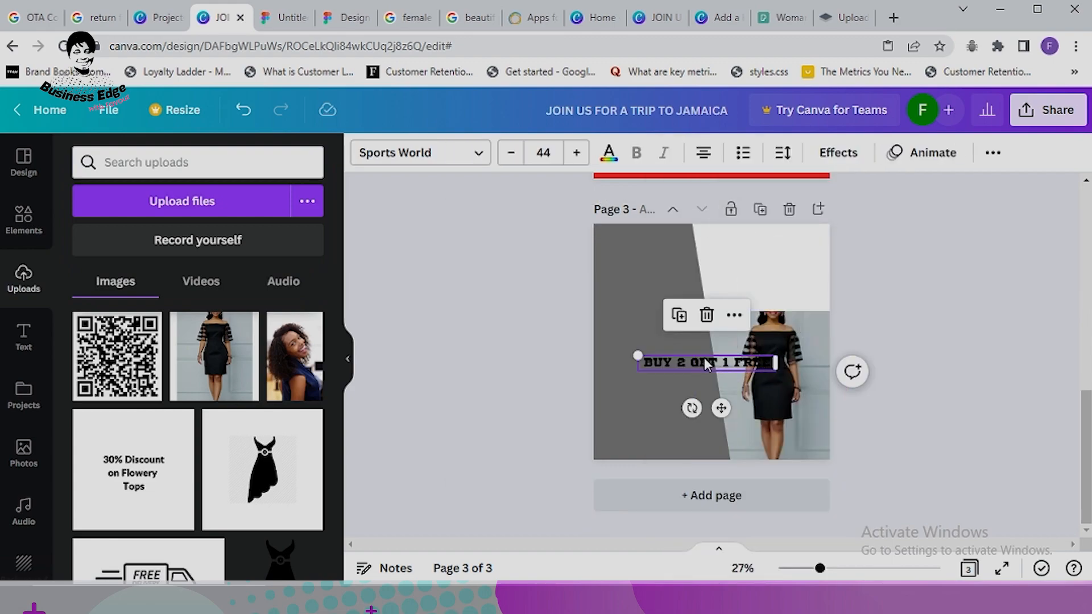
{"action": "left_click_drag", "start_coordinate": [705, 362], "coordinate": [752, 239]}
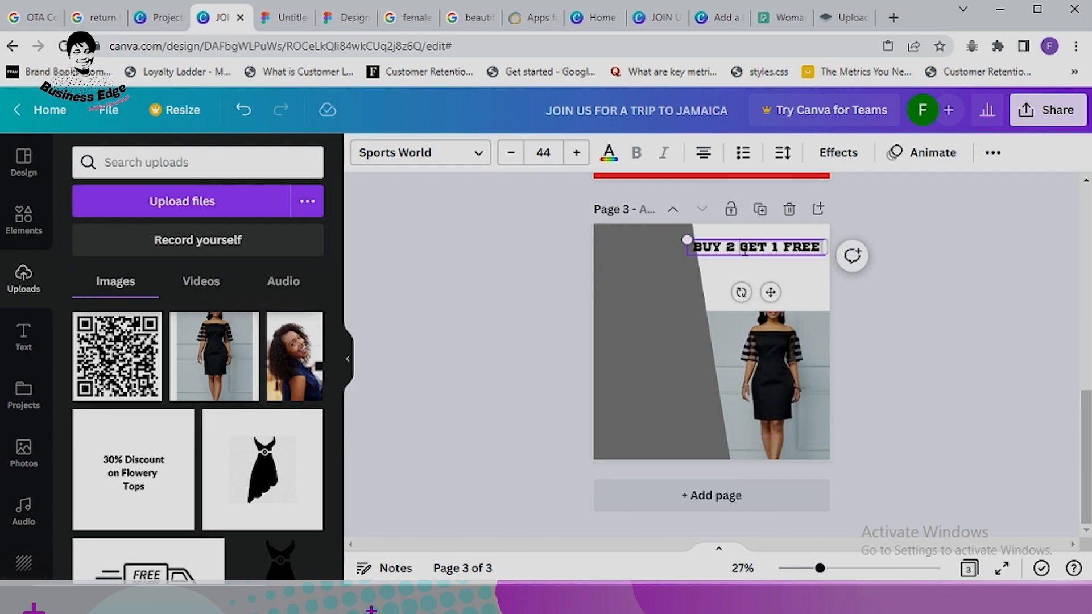
{"action": "left_click", "coordinate": [919, 302]}
{"action": "left_click_drag", "start_coordinate": [759, 246], "coordinate": [756, 255]}
Step: Shift the grey panel left, enlarge the dress photo to 763×740, and nudge the heading
{"action": "left_click", "coordinate": [653, 337]}
{"action": "left_click_drag", "start_coordinate": [635, 339], "coordinate": [628, 339]}
{"action": "left_click", "coordinate": [740, 322]}
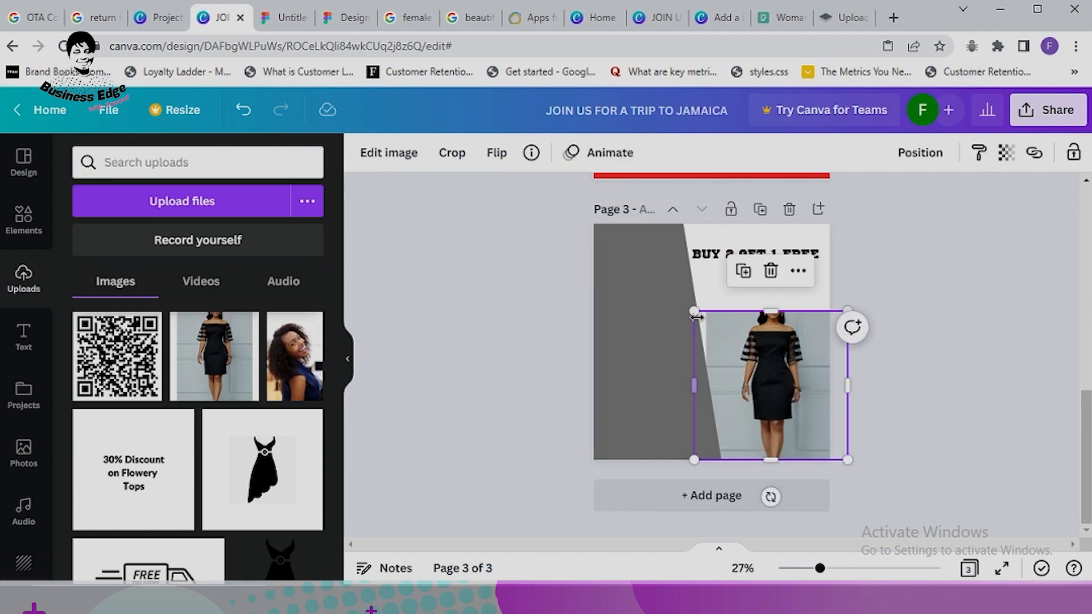
{"action": "left_click_drag", "start_coordinate": [691, 311], "coordinate": [680, 298]}
{"action": "left_click", "coordinate": [946, 292]}
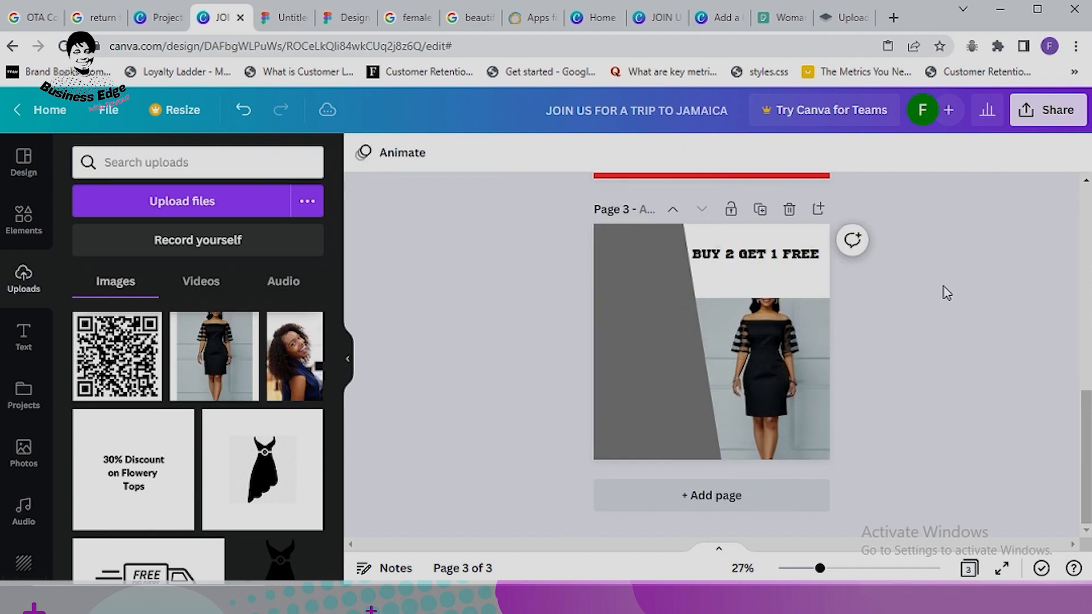
{"action": "left_click", "coordinate": [784, 259]}
{"action": "left_click_drag", "start_coordinate": [784, 261], "coordinate": [786, 261]}
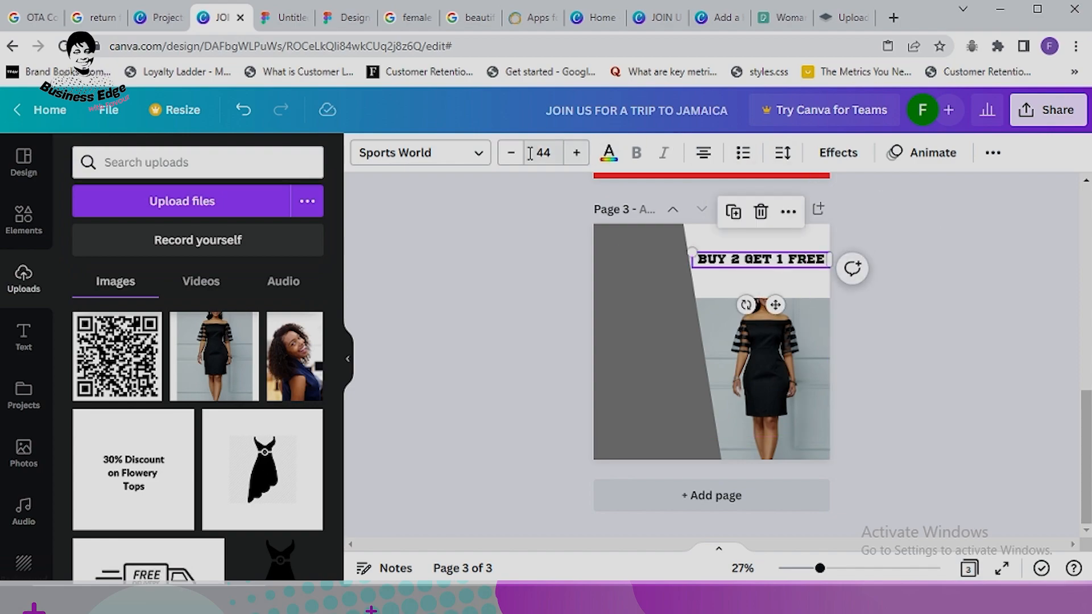
Step: Switch the heading font to Teko Bold after trying Archivo Black
{"action": "left_click", "coordinate": [476, 161]}
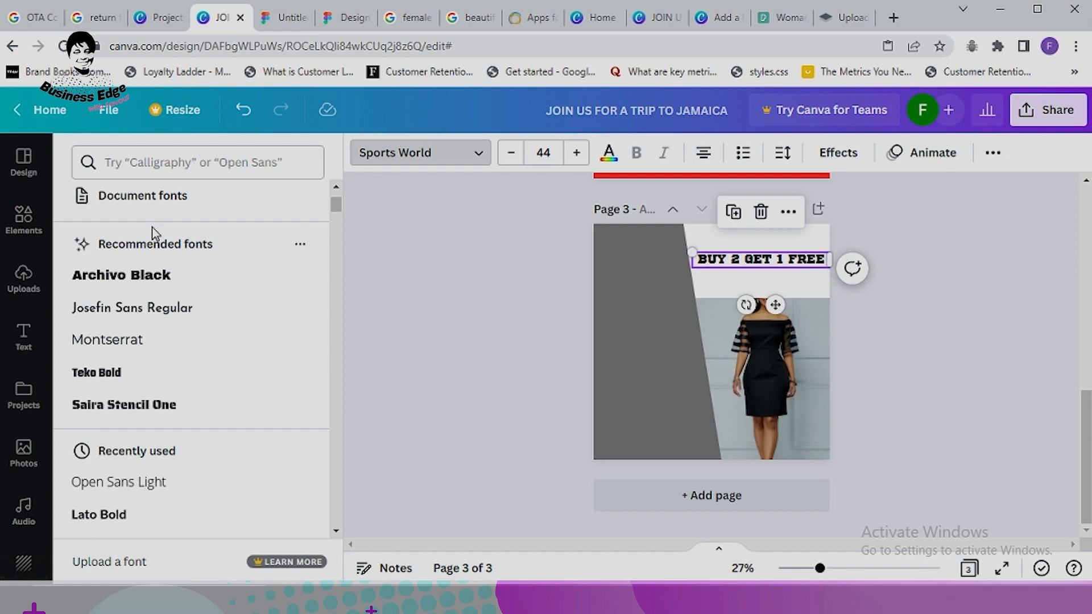
{"action": "left_click", "coordinate": [149, 289]}
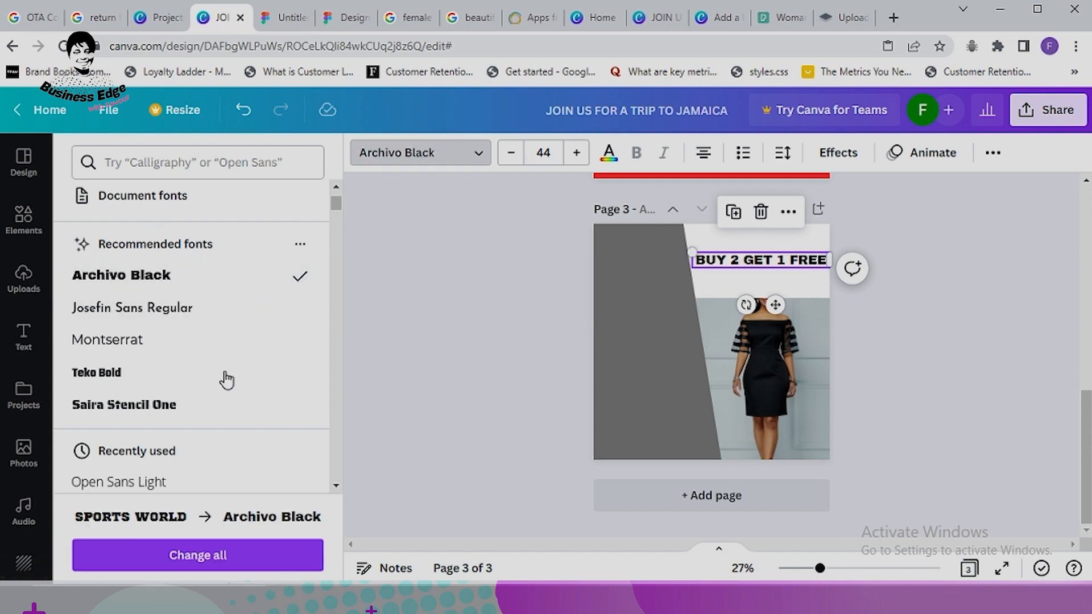
{"action": "left_click", "coordinate": [122, 382]}
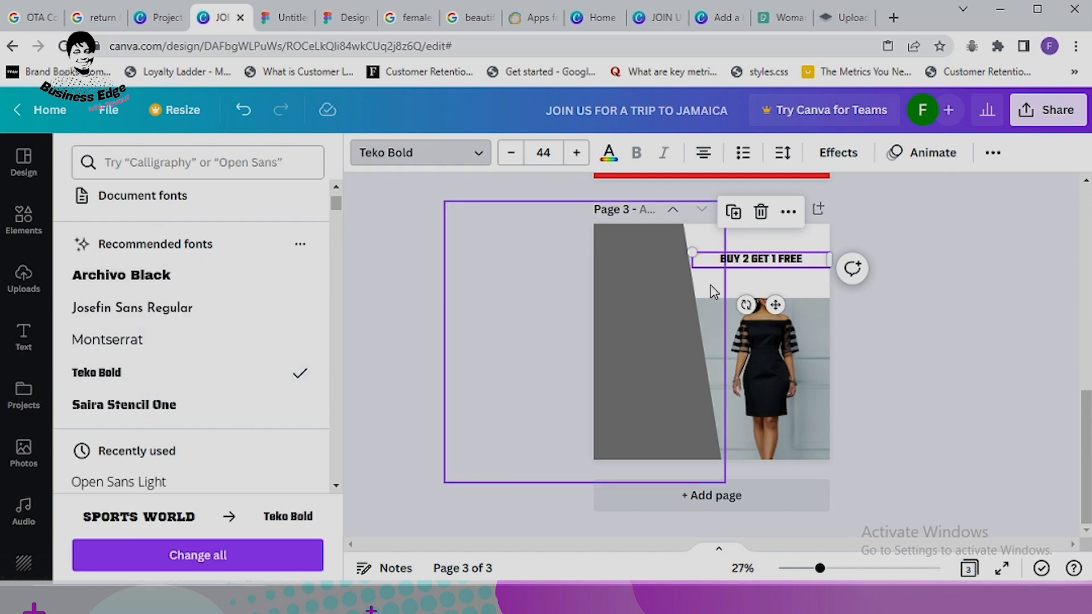
Step: Enlarge the heading to about 58.8 (842×94) and centre it slightly right above the photo
{"action": "left_click_drag", "start_coordinate": [693, 252], "coordinate": [659, 249]}
{"action": "left_click_drag", "start_coordinate": [740, 263], "coordinate": [749, 253]}
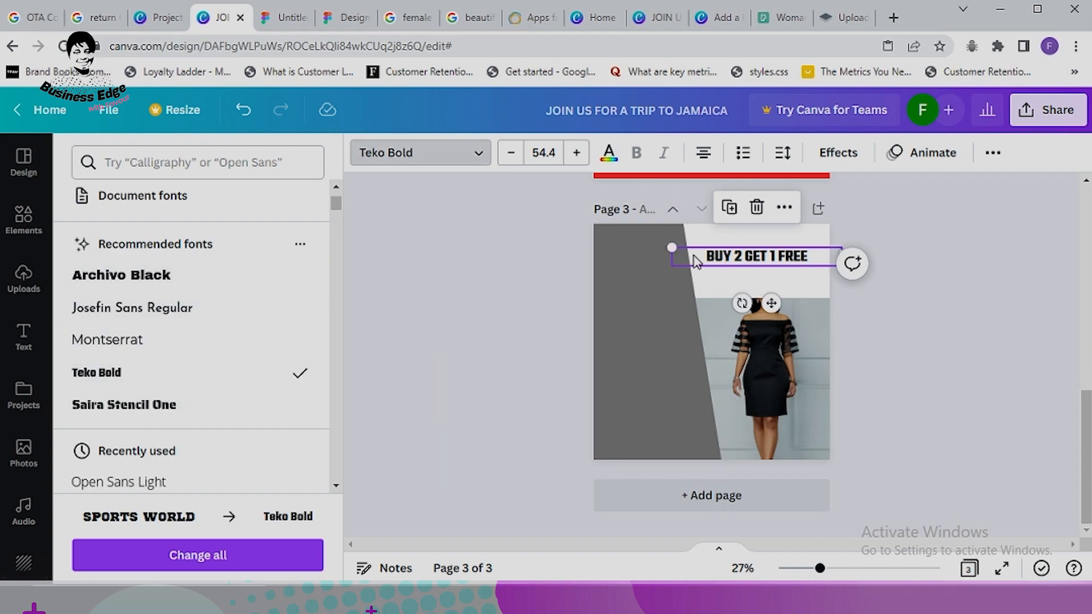
{"action": "mouse_move", "coordinate": [670, 249]}
{"action": "left_mouse_down"}
{"action": "mouse_move", "coordinate": [617, 243]}
{"action": "mouse_move", "coordinate": [658, 246]}
{"action": "left_mouse_up"}
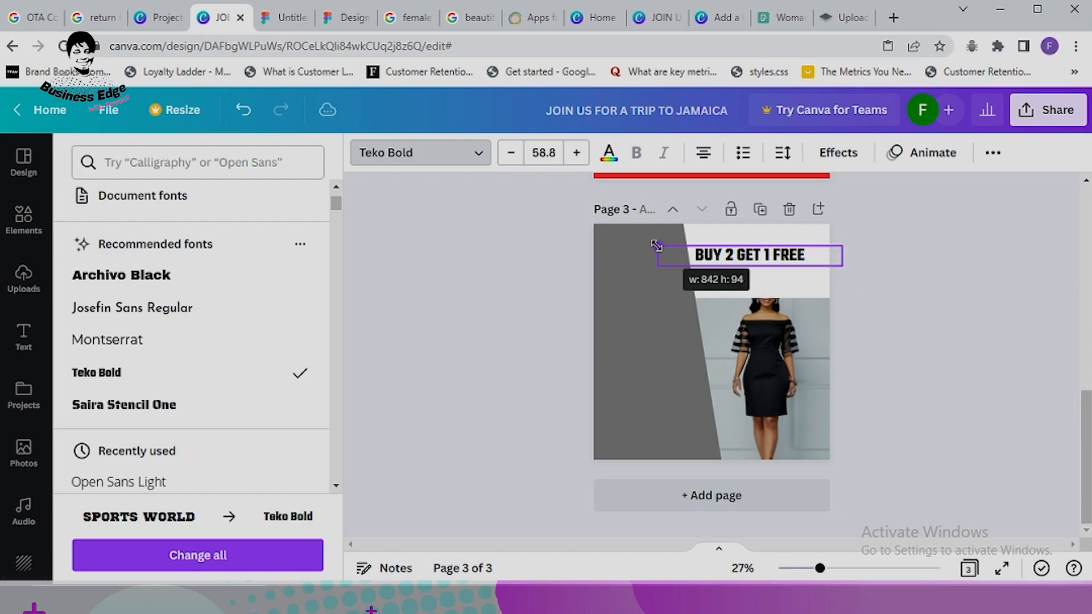
{"action": "left_click_drag", "start_coordinate": [734, 262], "coordinate": [740, 264]}
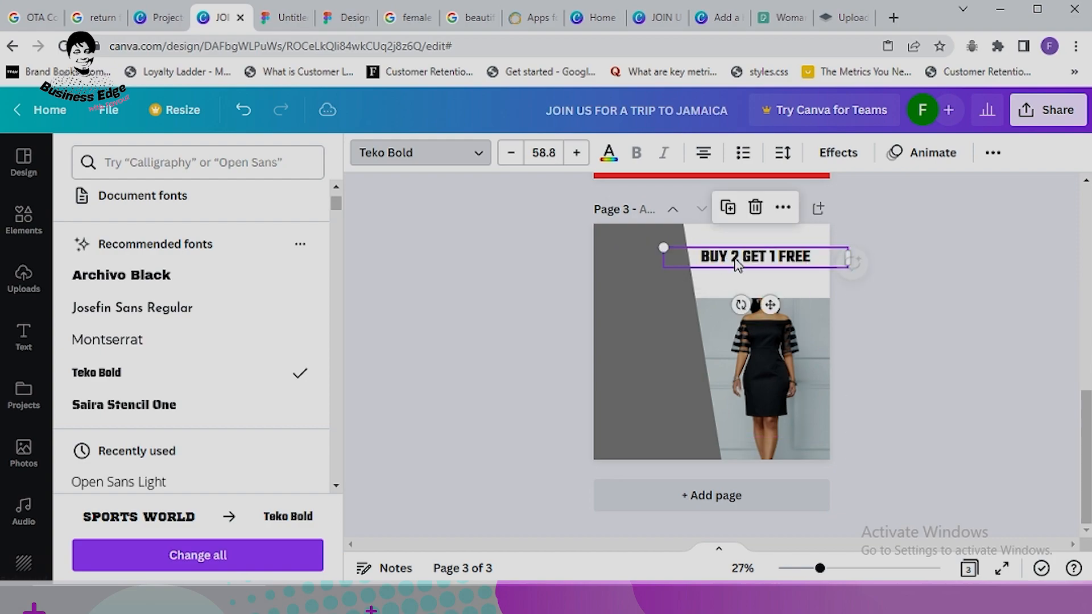
{"action": "scroll", "coordinate": [190, 377], "scroll_direction": "down", "scroll_amount": 3}
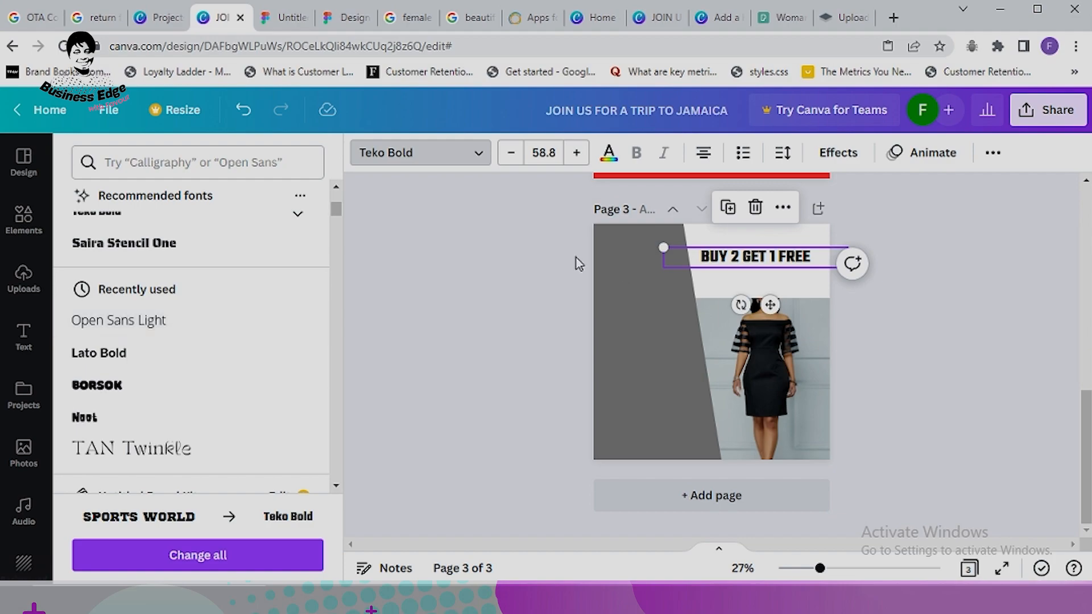
{"action": "left_click", "coordinate": [945, 248]}
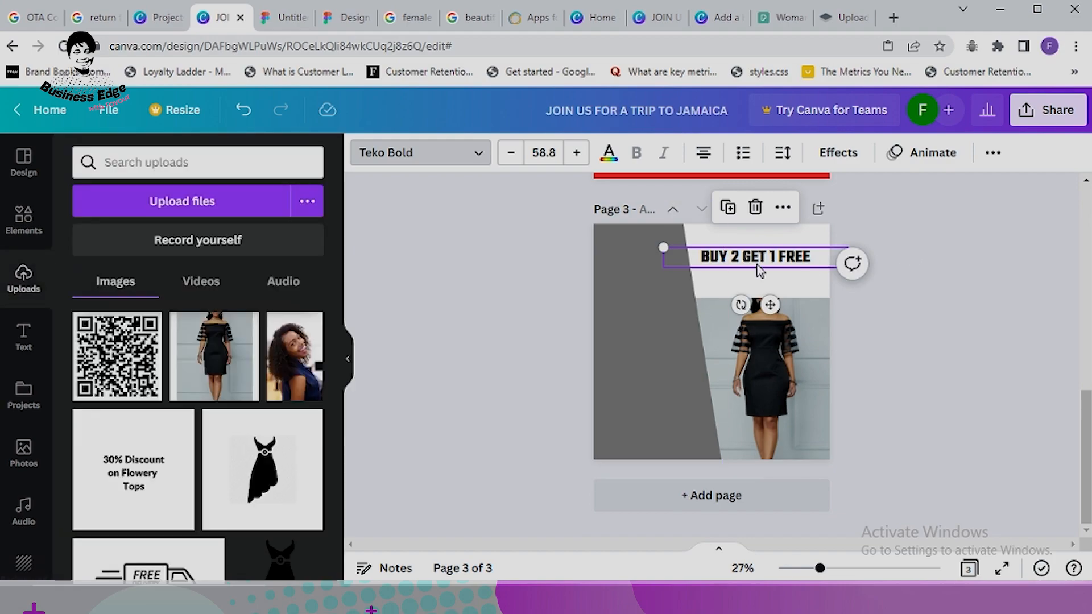
{"action": "left_click_drag", "start_coordinate": [759, 264], "coordinate": [764, 261]}
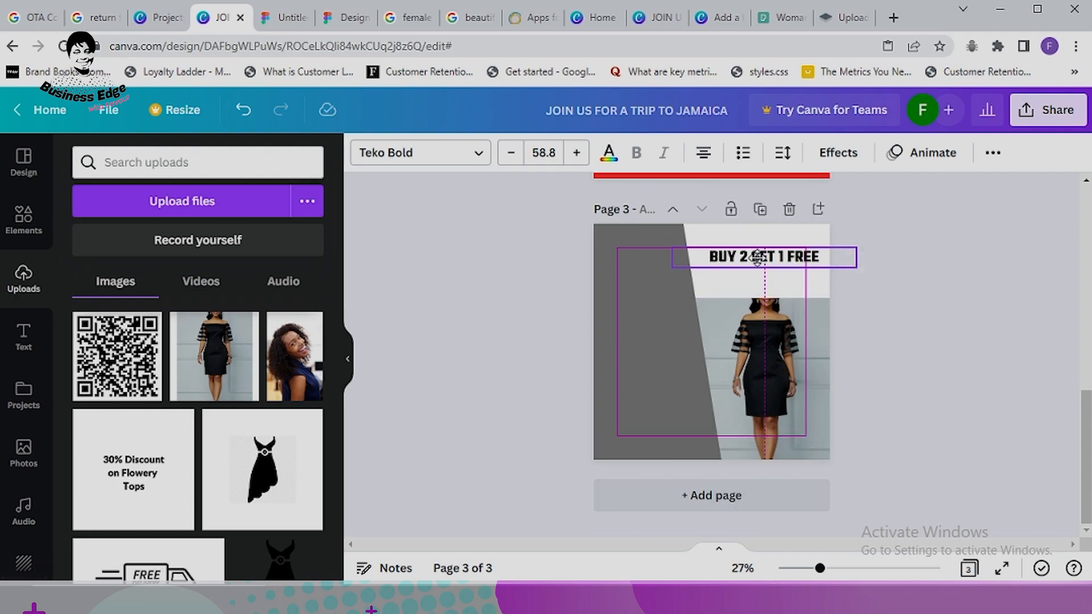
Step: Scroll around the design and deselect the heading on page 3
{"action": "scroll", "coordinate": [793, 300], "scroll_direction": "up", "scroll_amount": 3}
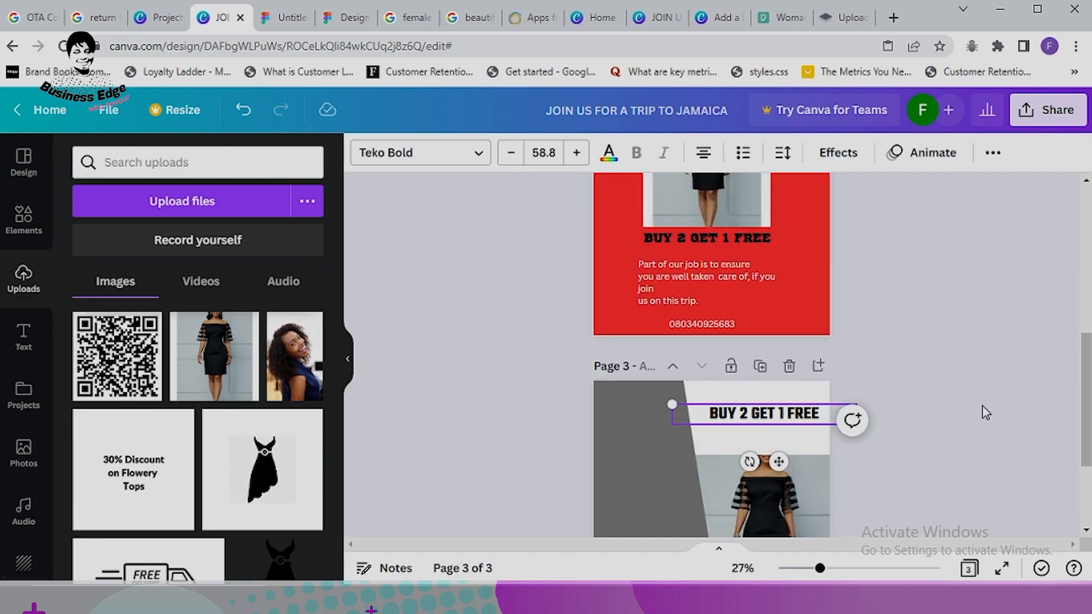
{"action": "scroll", "coordinate": [982, 405], "scroll_direction": "down", "scroll_amount": 3}
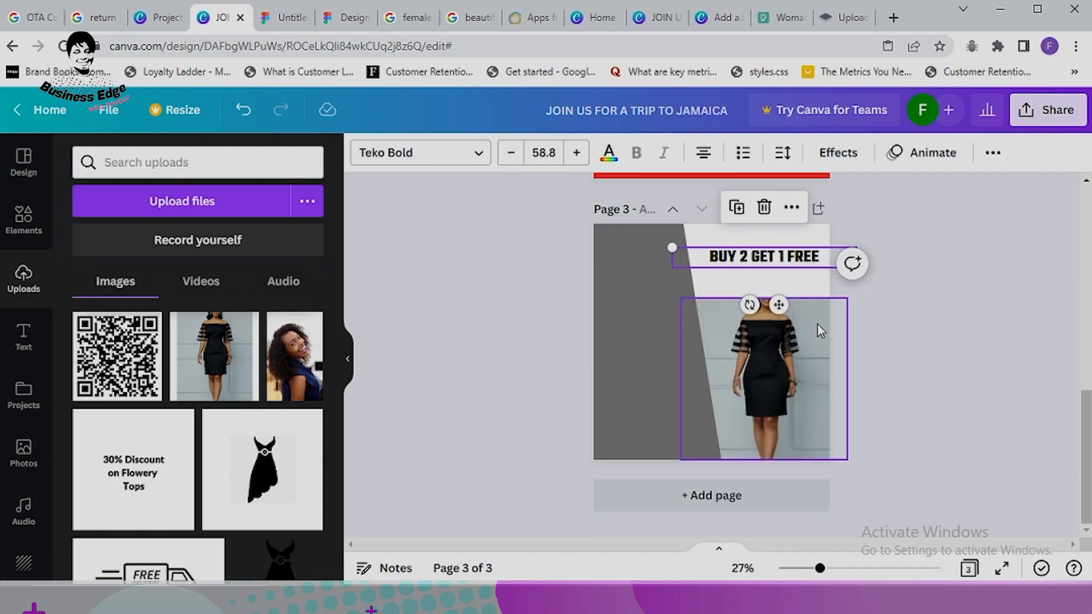
{"action": "left_click", "coordinate": [961, 344]}
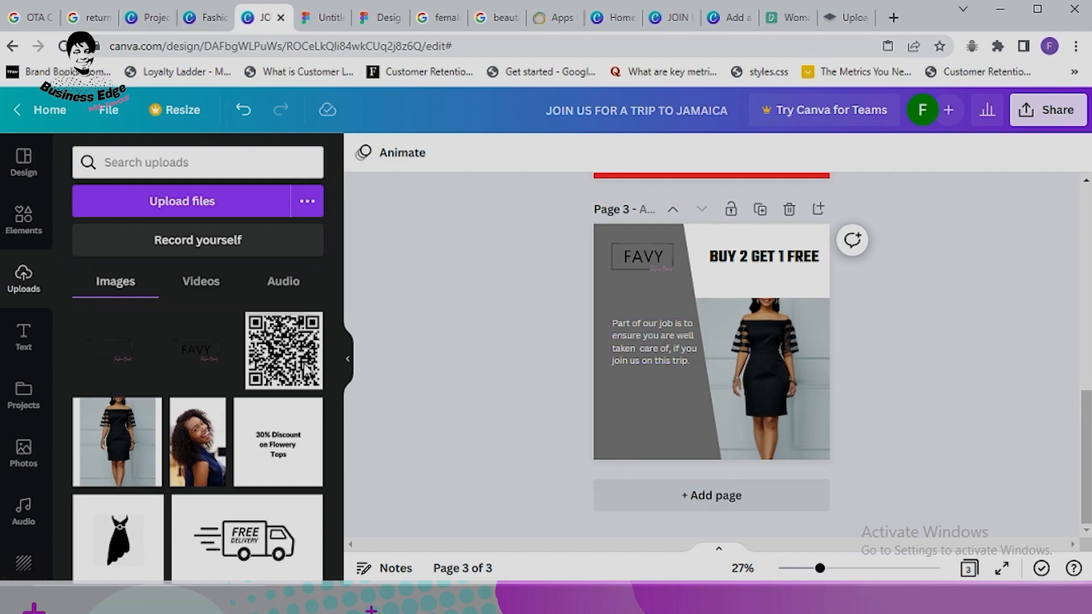
Step: Add the Instagram graphic from Recently used, shrink it and place it at page 3's bottom-left
{"action": "left_click", "coordinate": [21, 222]}
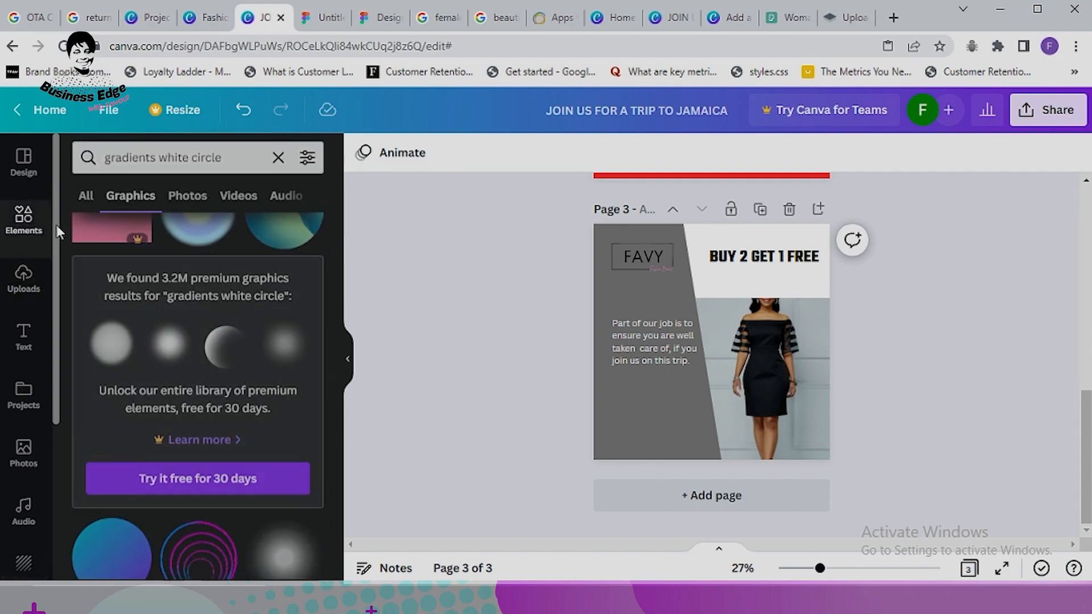
{"action": "left_click", "coordinate": [276, 163]}
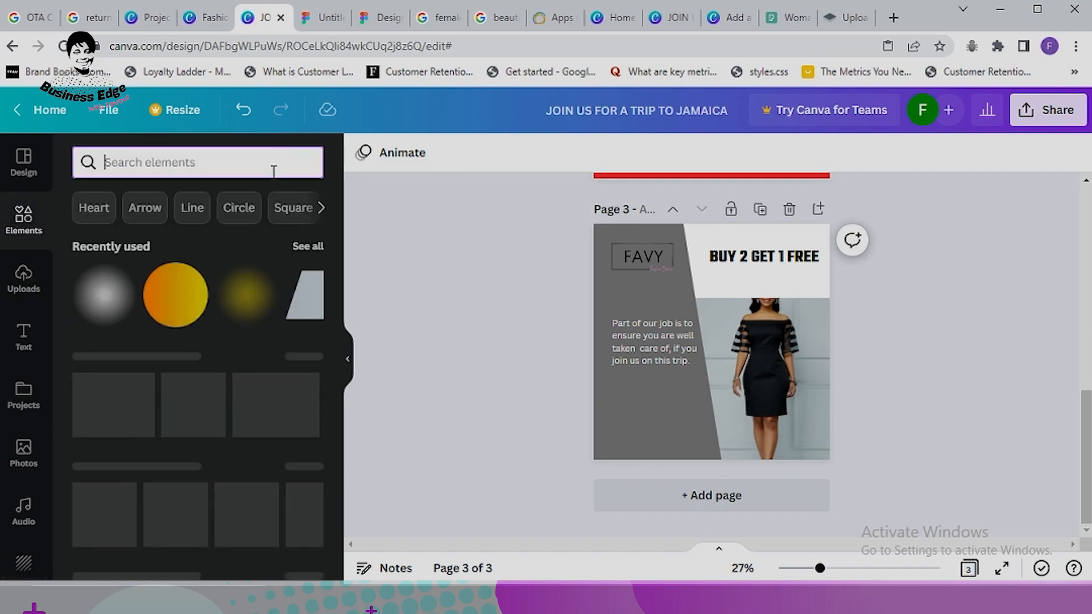
{"action": "left_click", "coordinate": [308, 248]}
{"action": "left_click", "coordinate": [208, 323]}
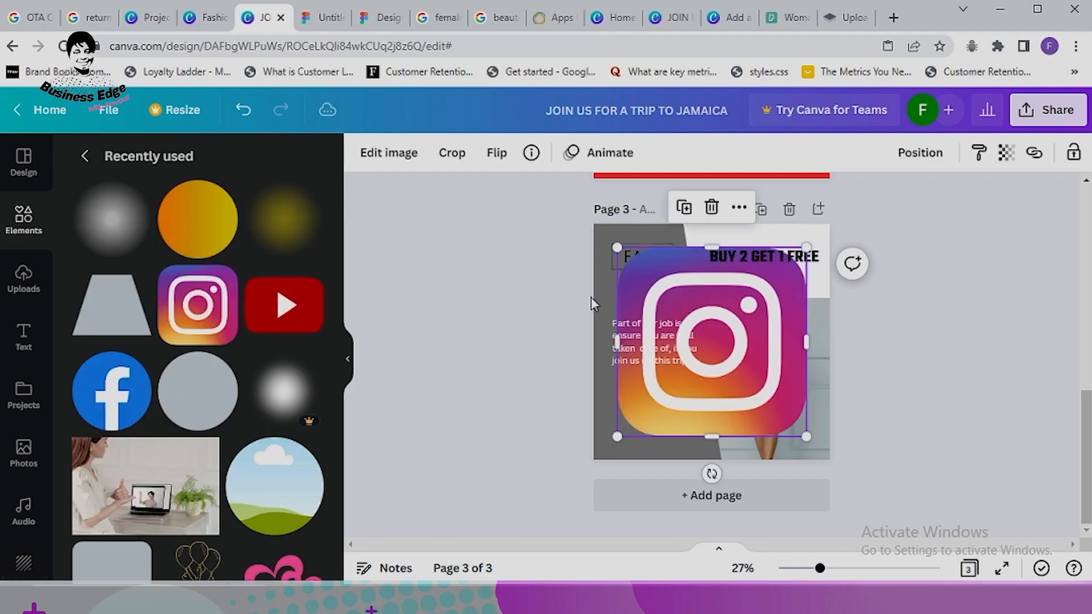
{"action": "left_click_drag", "start_coordinate": [798, 257], "coordinate": [630, 425]}
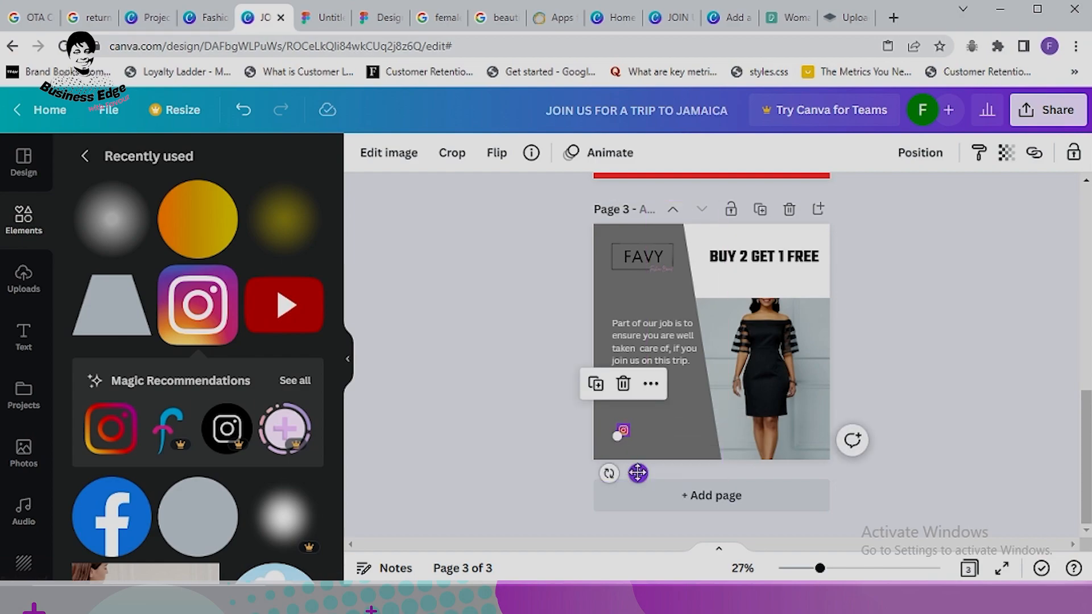
{"action": "left_click_drag", "start_coordinate": [638, 473], "coordinate": [618, 496]}
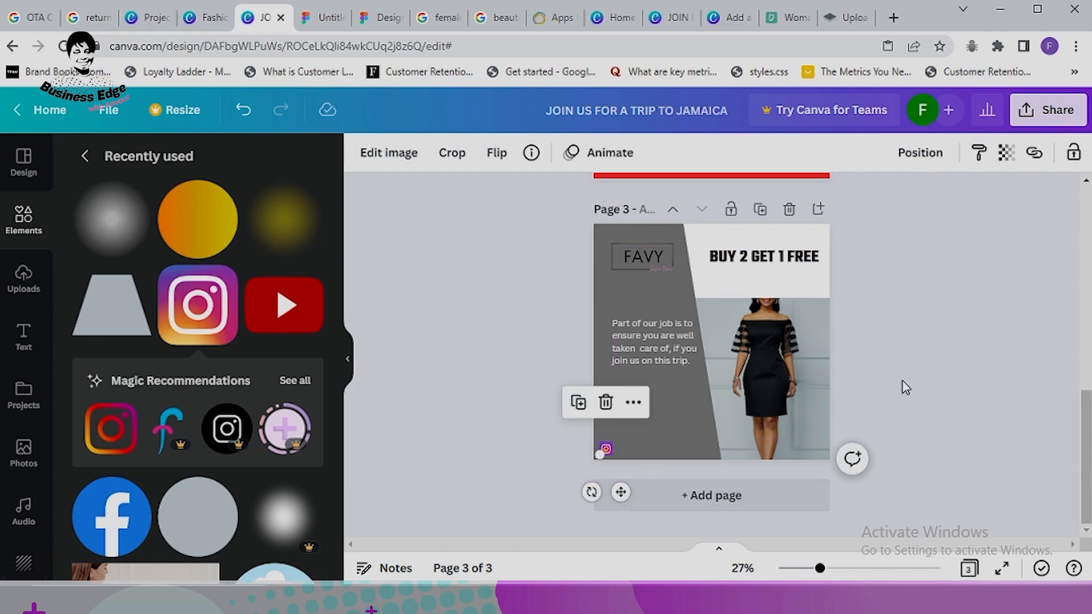
{"action": "left_click", "coordinate": [913, 392]}
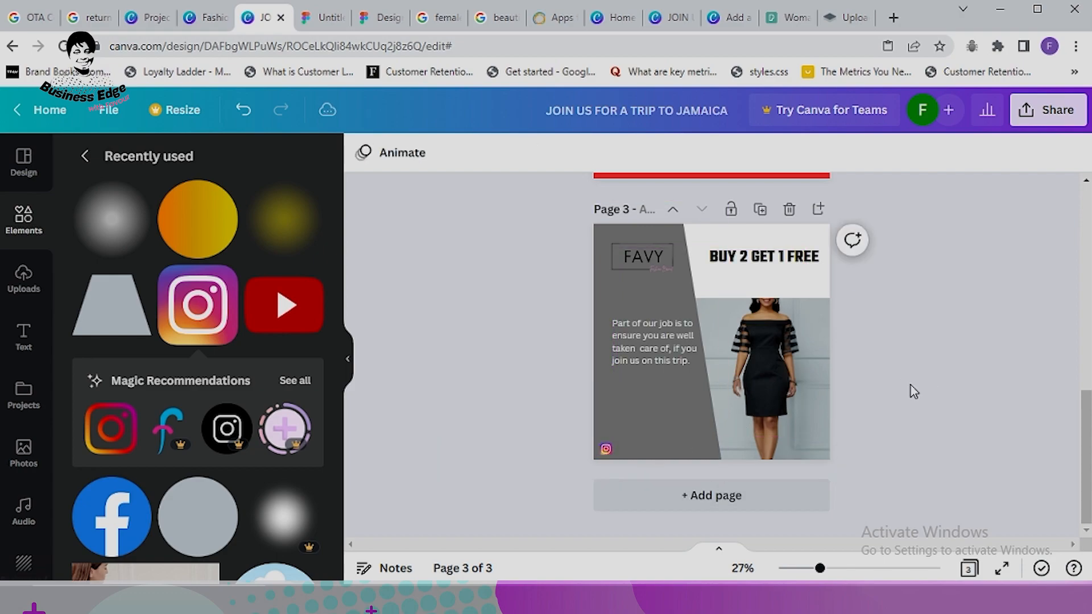
Step: Add small YouTube and Facebook icons in a row beside the Instagram icon
{"action": "left_click", "coordinate": [279, 315]}
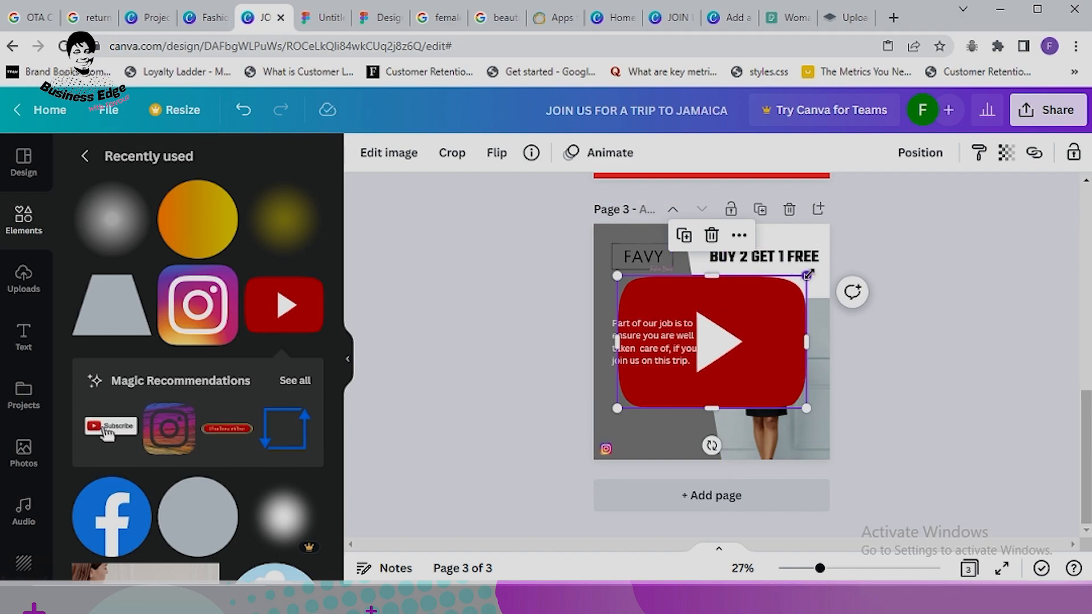
{"action": "left_click_drag", "start_coordinate": [807, 276], "coordinate": [632, 396]}
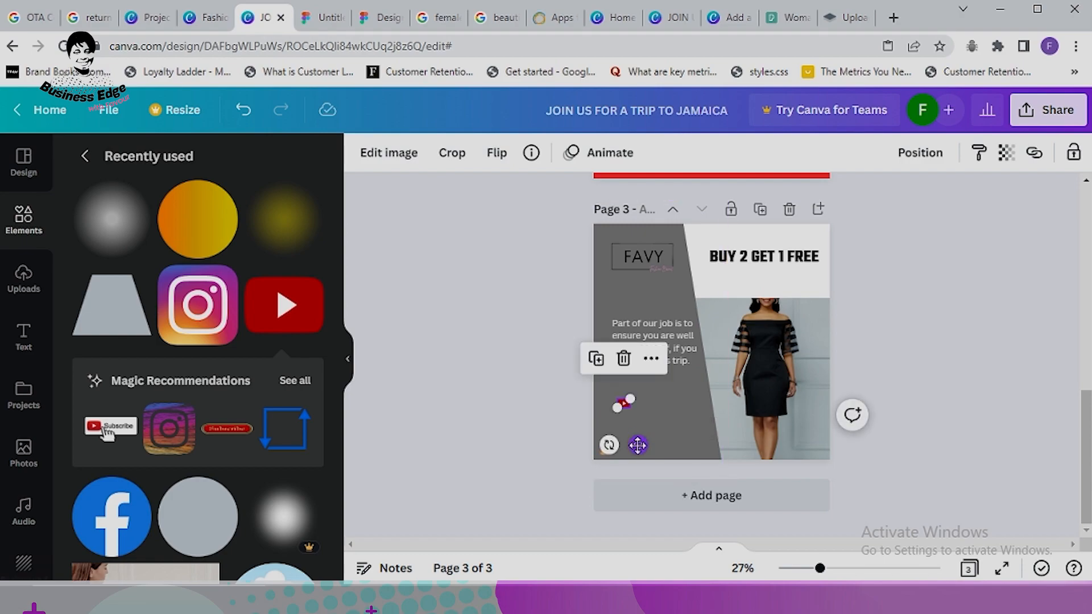
{"action": "left_click_drag", "start_coordinate": [638, 449], "coordinate": [640, 492]}
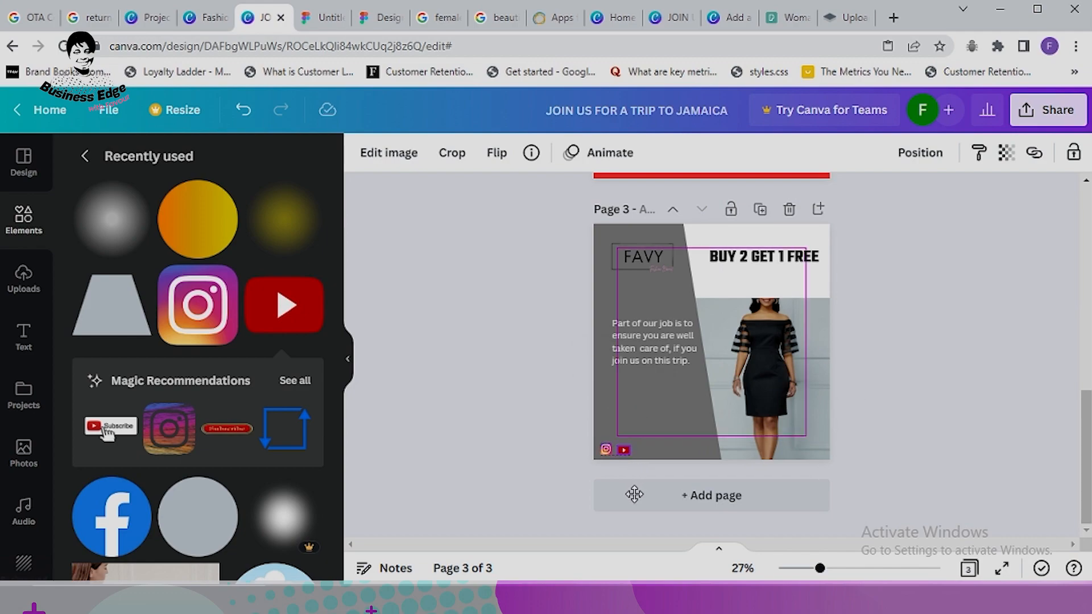
{"action": "left_click_drag", "start_coordinate": [634, 494], "coordinate": [634, 494]}
{"action": "left_click", "coordinate": [137, 512]}
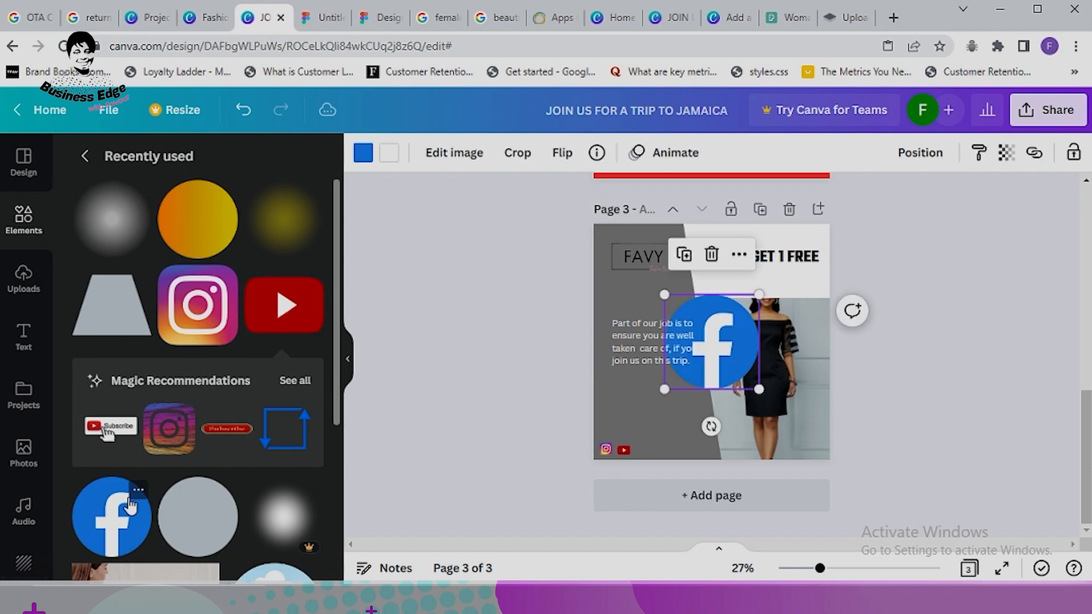
{"action": "left_click_drag", "start_coordinate": [759, 295], "coordinate": [660, 491]}
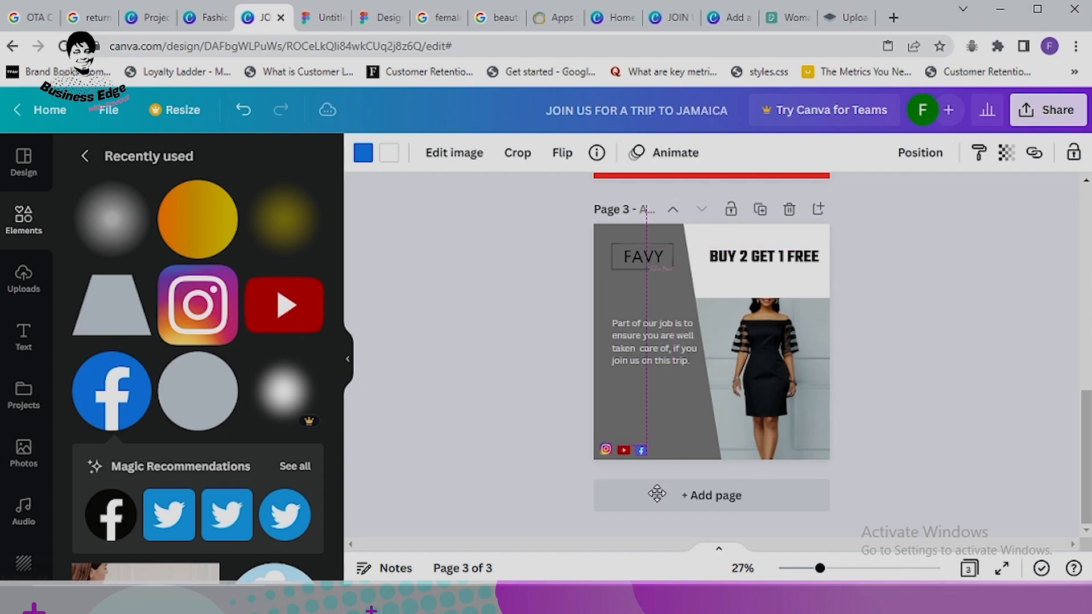
{"action": "left_click_drag", "start_coordinate": [661, 493], "coordinate": [655, 490]}
{"action": "left_click", "coordinate": [947, 329]}
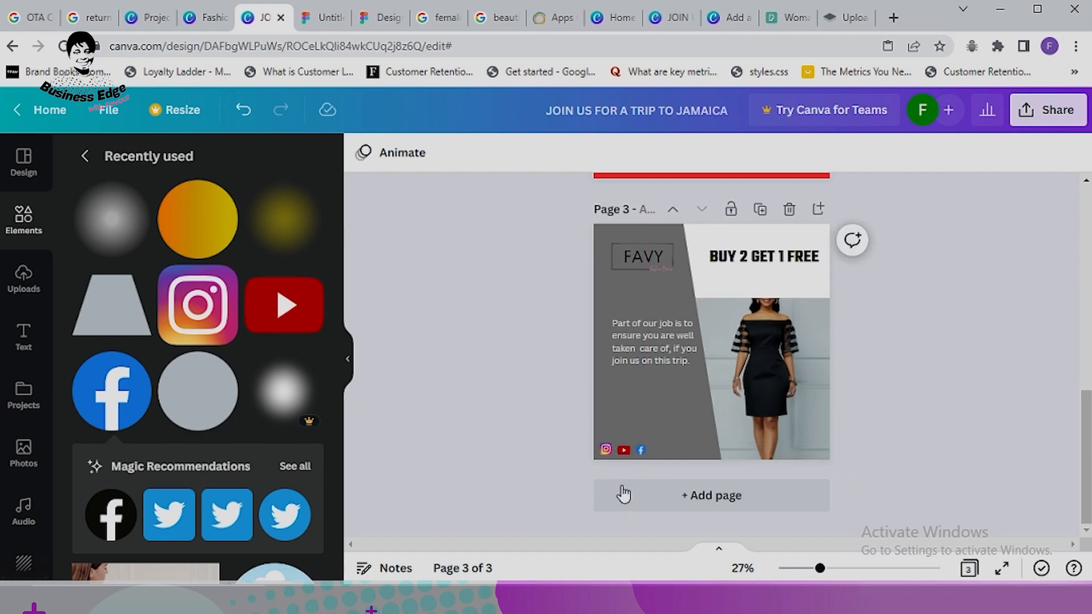
{"action": "left_click", "coordinate": [23, 335]}
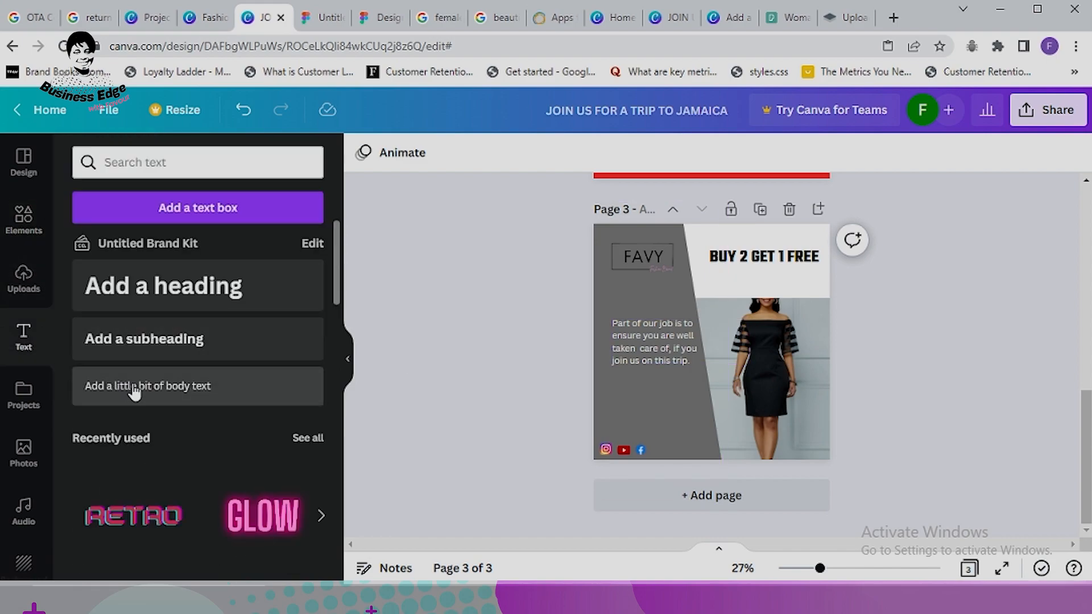
{"action": "left_click", "coordinate": [134, 385]}
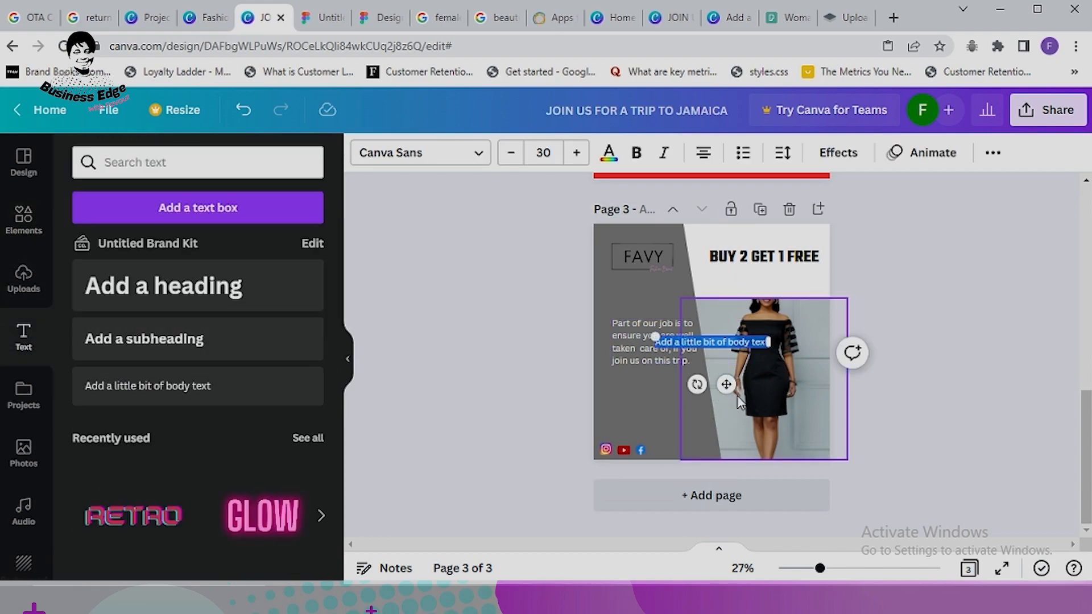
{"action": "key", "text": "BackSpace"}
{"action": "type", "text": "@favy"}
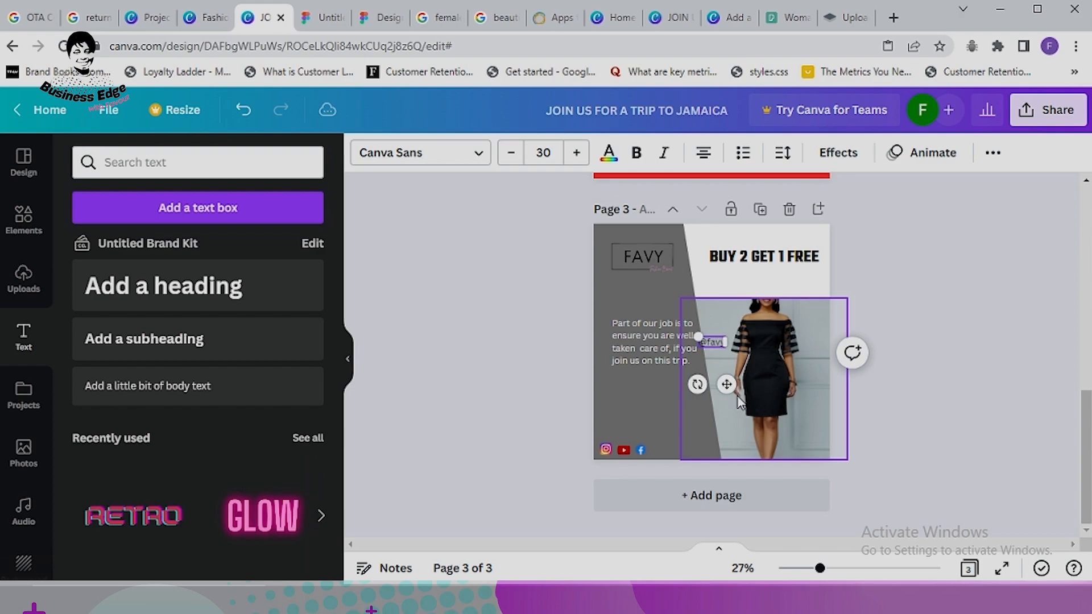
{"action": "type", "text": "colle"}
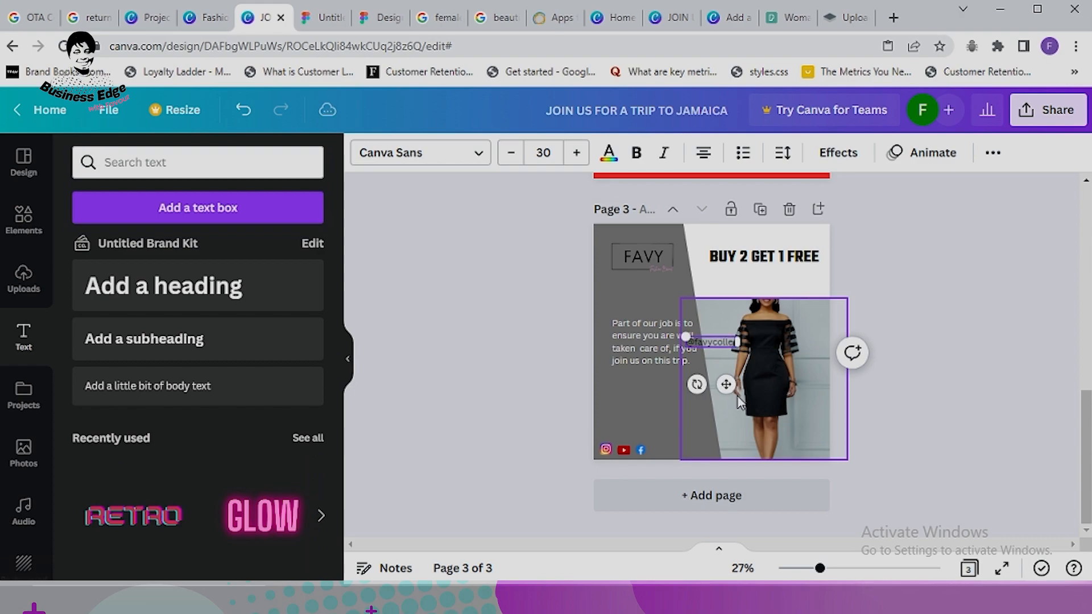
{"action": "type", "text": "cti"}
{"action": "left_click_drag", "start_coordinate": [726, 385], "coordinate": [697, 495]}
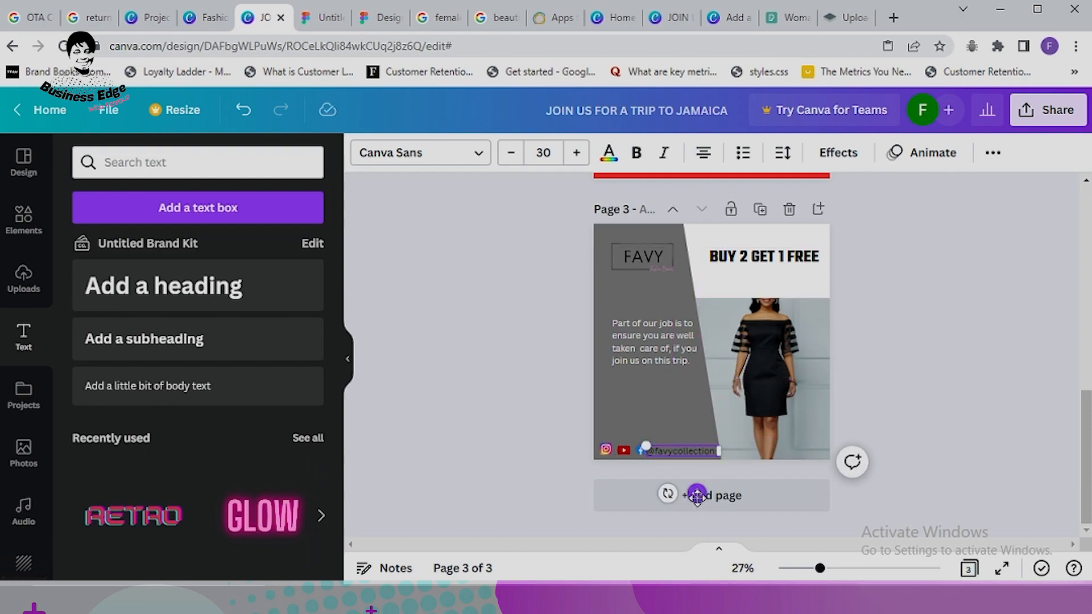
Step: Reduce the handle to font size 25, colour it white and nudge it into alignment
{"action": "left_click", "coordinate": [512, 152]}
{"action": "left_click", "coordinate": [512, 152]}
{"action": "left_click", "coordinate": [512, 153]}
{"action": "left_click", "coordinate": [512, 153]}
{"action": "left_click", "coordinate": [512, 153]}
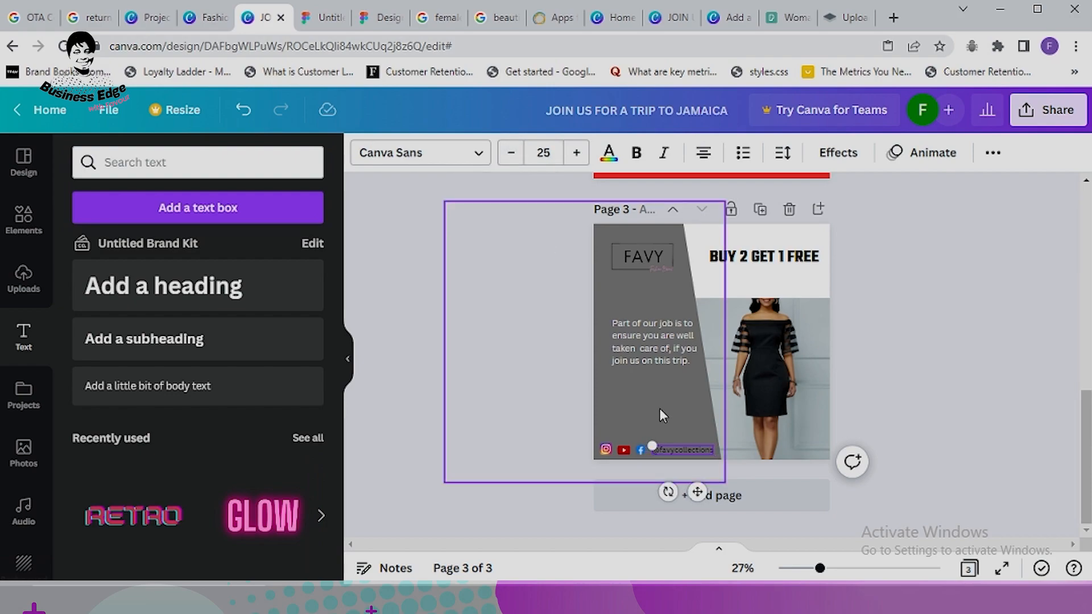
{"action": "left_click", "coordinate": [608, 152]}
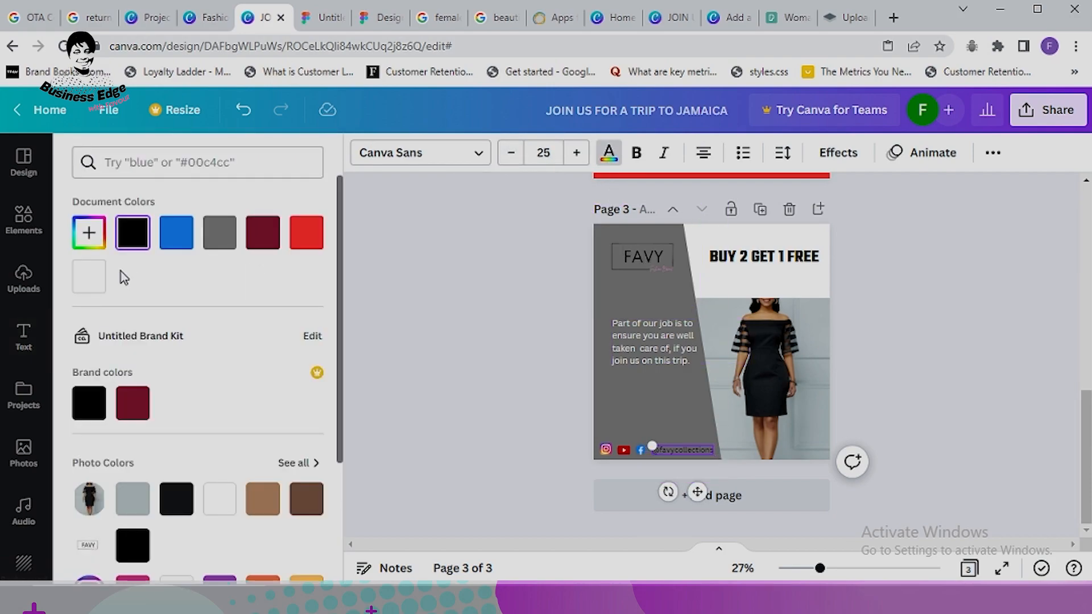
{"action": "left_click", "coordinate": [88, 277]}
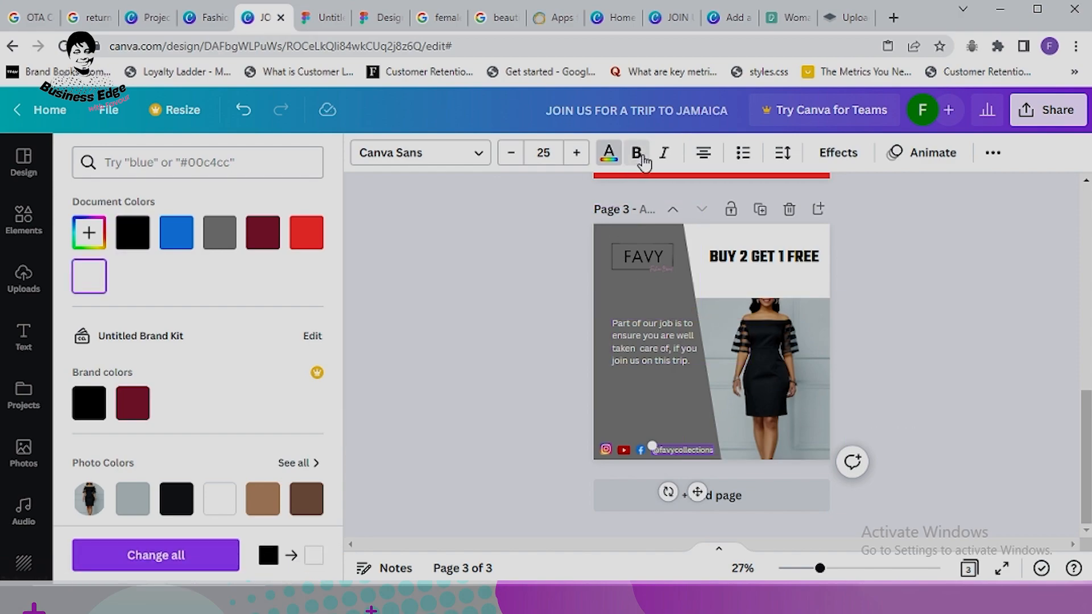
{"action": "left_click", "coordinate": [923, 348]}
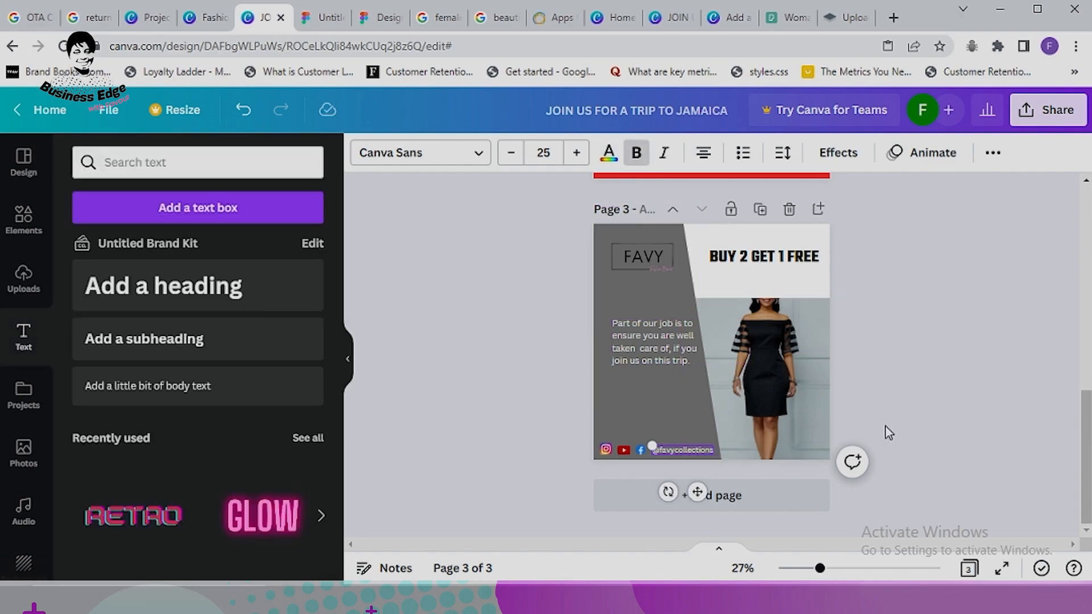
{"action": "left_click", "coordinate": [681, 452]}
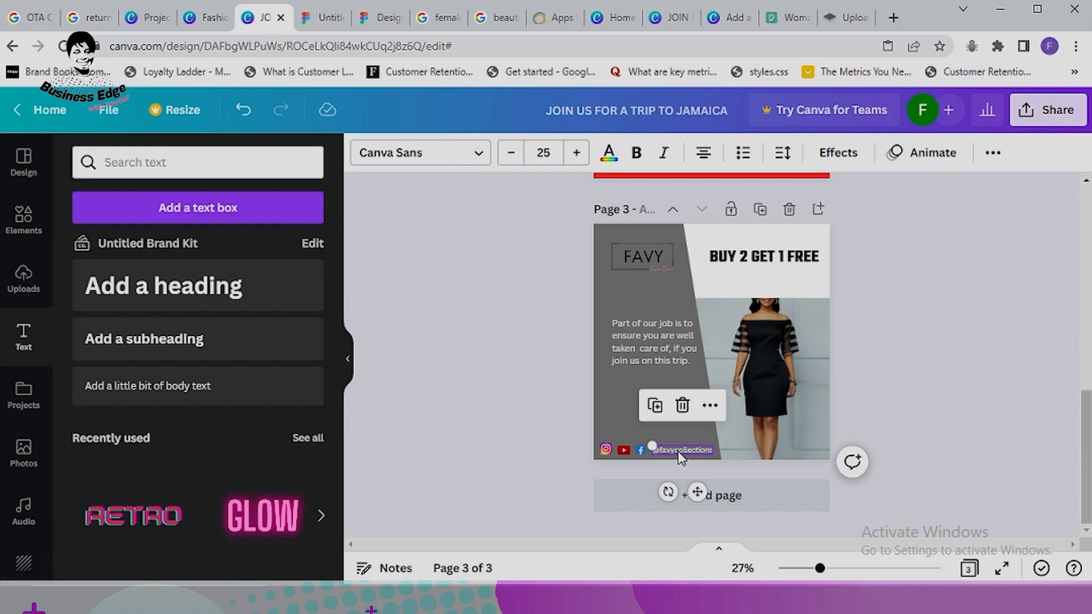
{"action": "key", "text": "Left"}
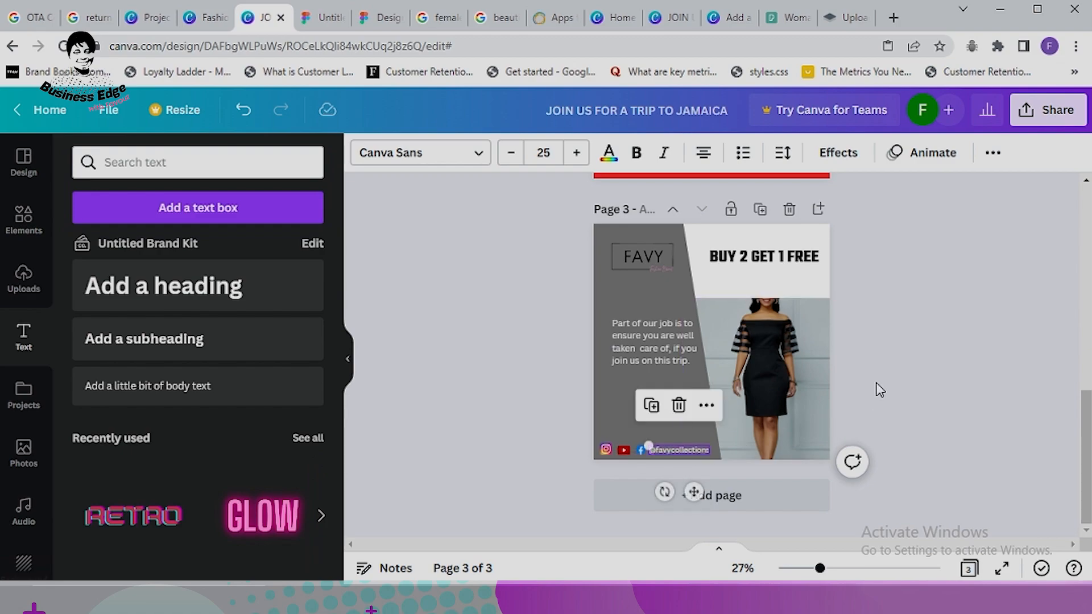
{"action": "left_click", "coordinate": [958, 366]}
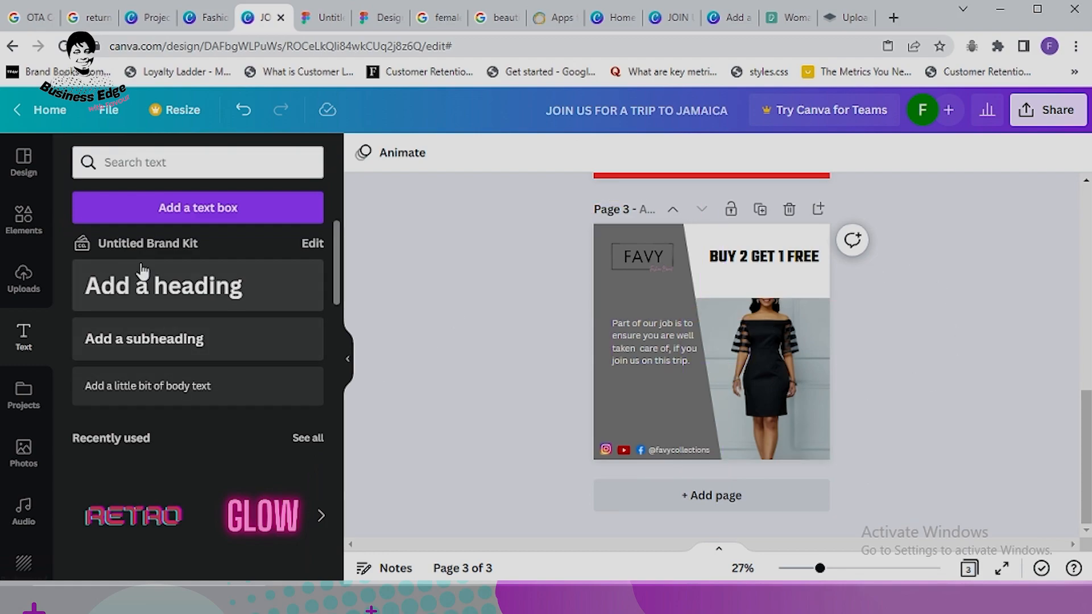
{"action": "left_click", "coordinate": [23, 219]}
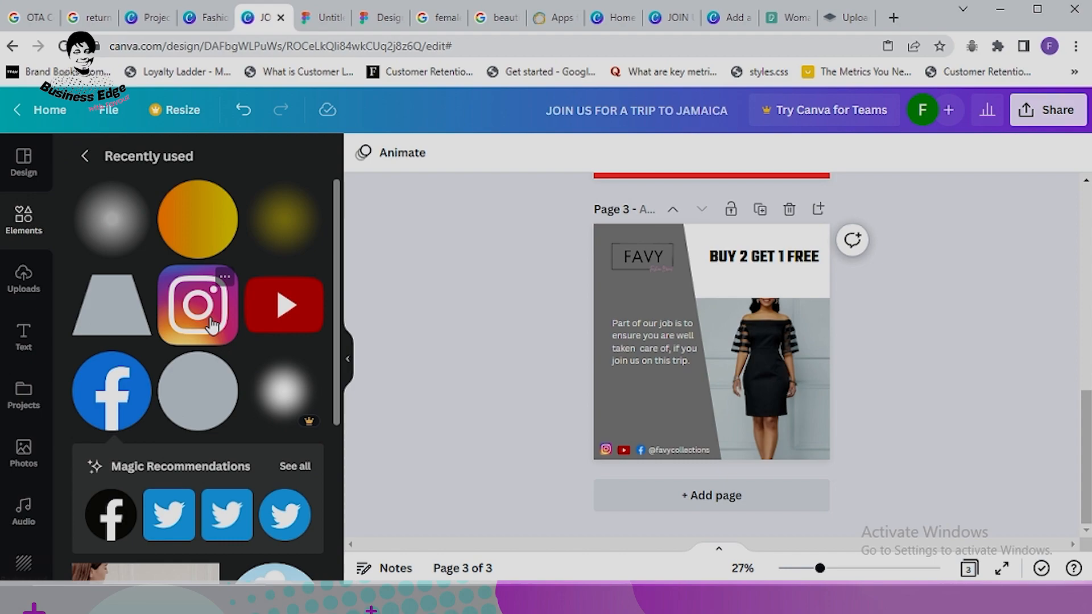
Step: Add a rounded square and flatten it into a short, wide maroon bar at page 3's bottom right
{"action": "left_click", "coordinate": [89, 156]}
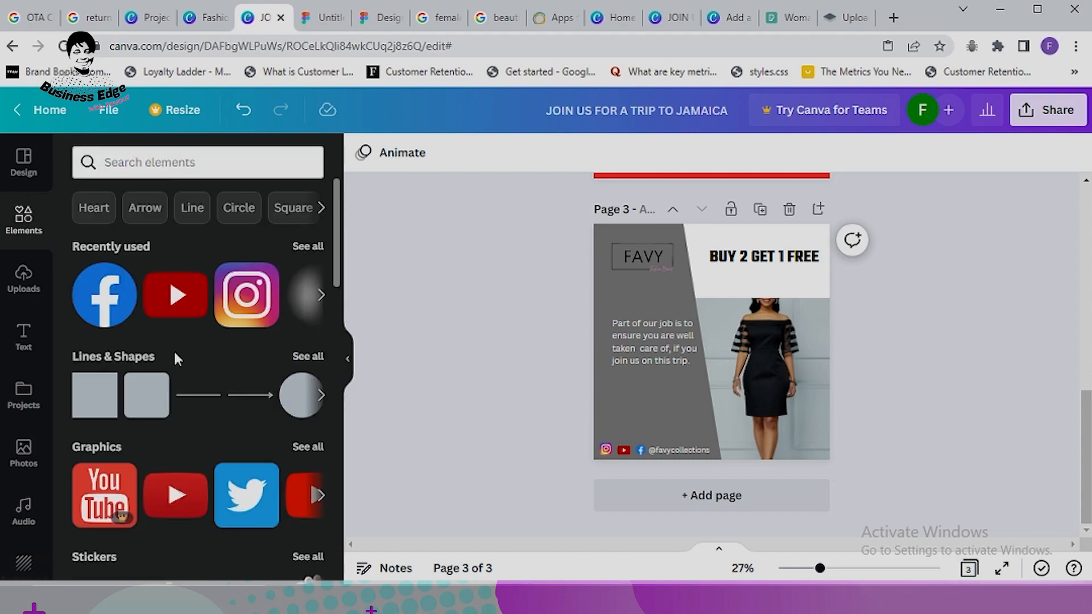
{"action": "left_click", "coordinate": [147, 396]}
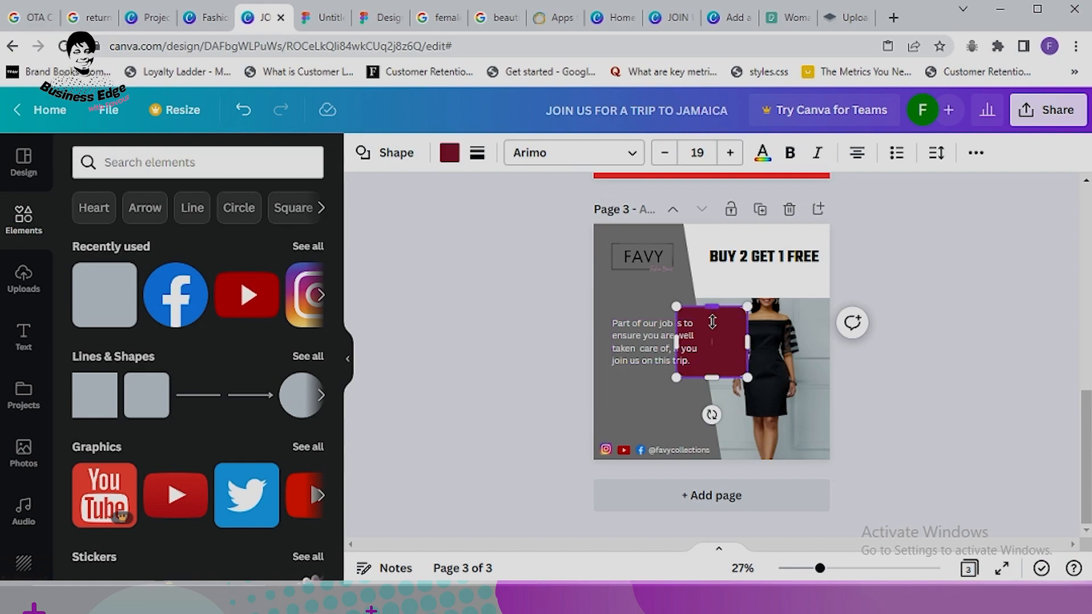
{"action": "left_click_drag", "start_coordinate": [712, 322], "coordinate": [824, 487]}
{"action": "left_click", "coordinate": [901, 403]}
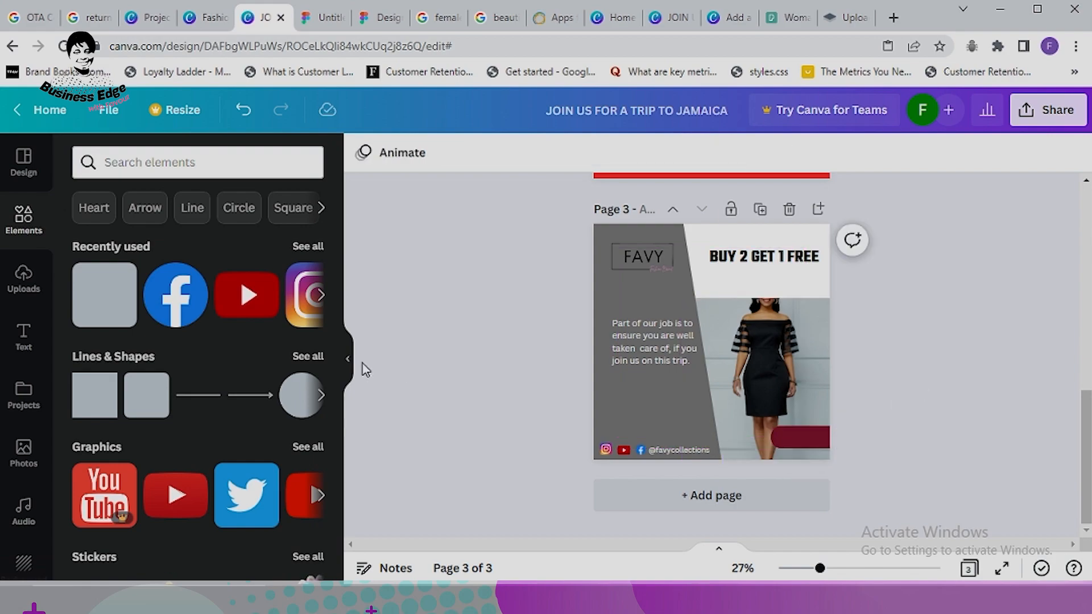
Step: Recolour the bar to a new custom bright magenta, #D42899
{"action": "left_click", "coordinate": [819, 439]}
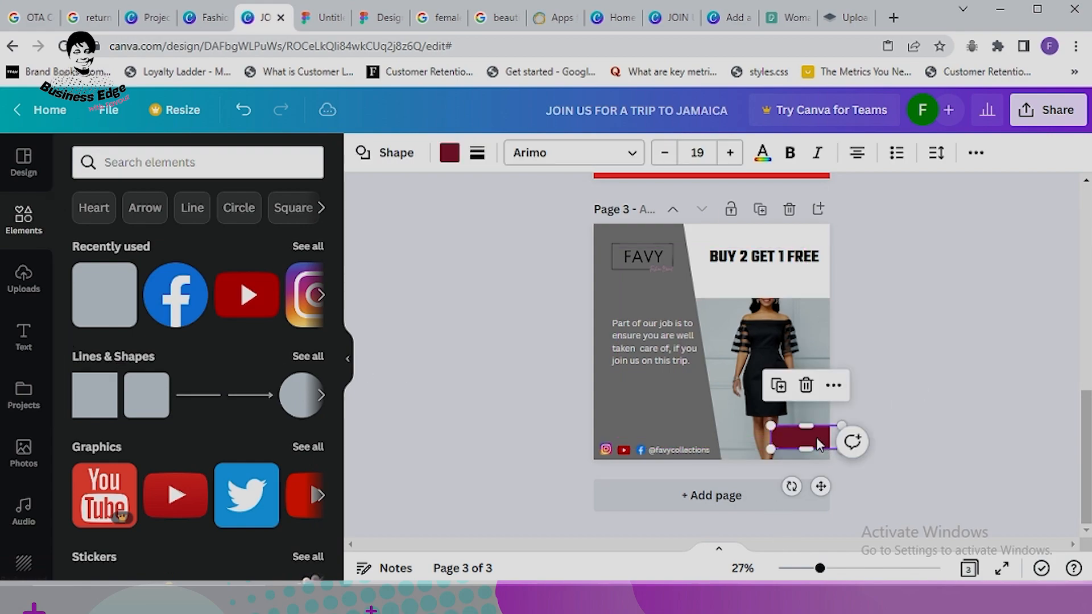
{"action": "left_click", "coordinate": [450, 153]}
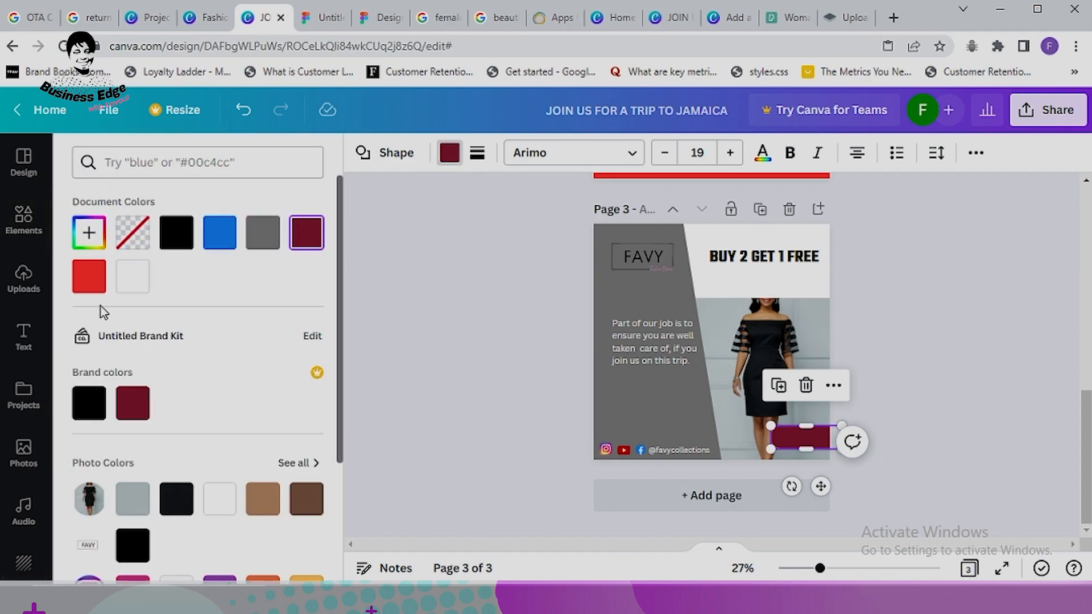
{"action": "left_click", "coordinate": [88, 232]}
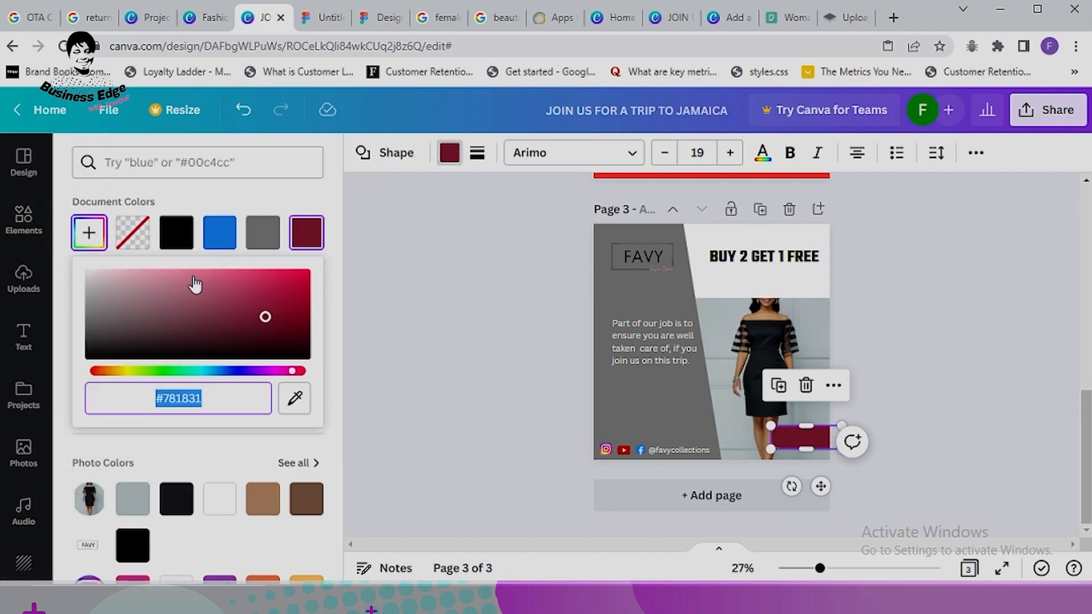
{"action": "left_click_drag", "start_coordinate": [292, 371], "coordinate": [280, 371]}
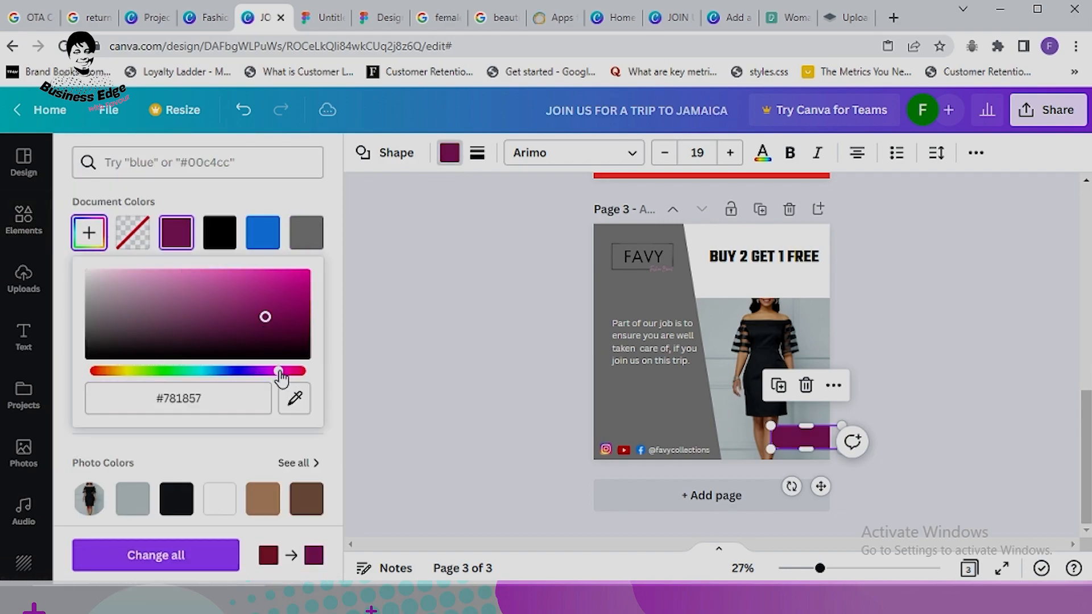
{"action": "left_click", "coordinate": [268, 285]}
{"action": "left_click", "coordinate": [909, 322]}
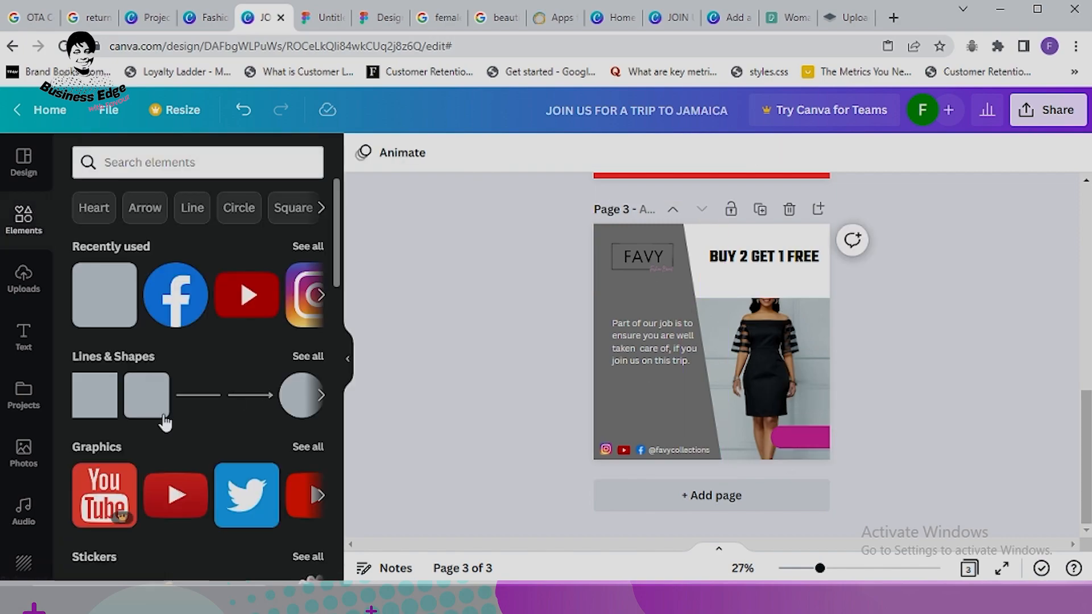
Step: Add a subheading reading 'N80,000' and move it onto the magenta bar
{"action": "left_click", "coordinate": [23, 337]}
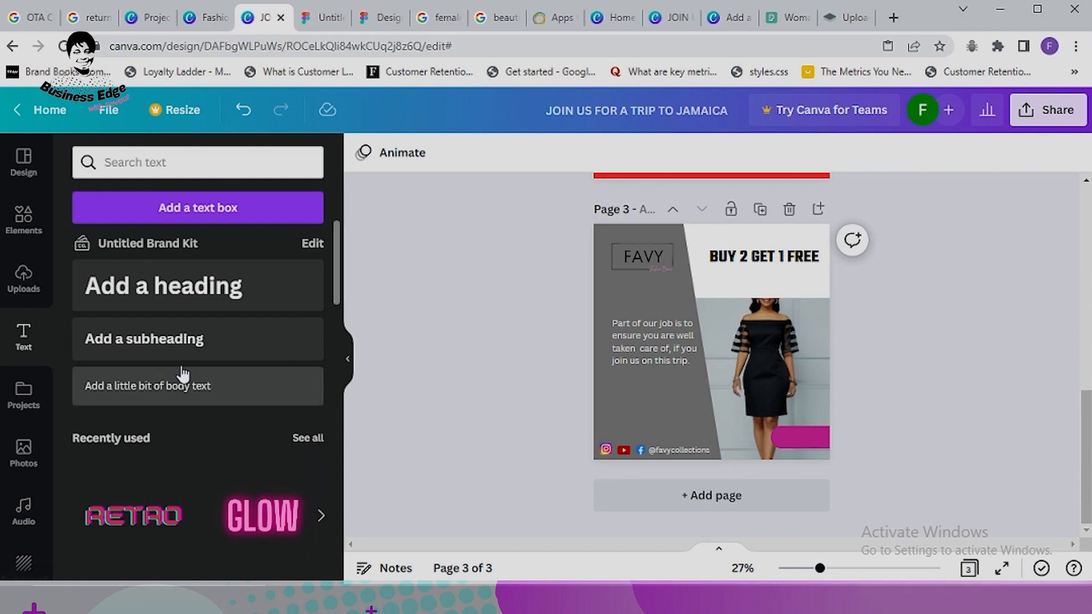
{"action": "left_click", "coordinate": [156, 345]}
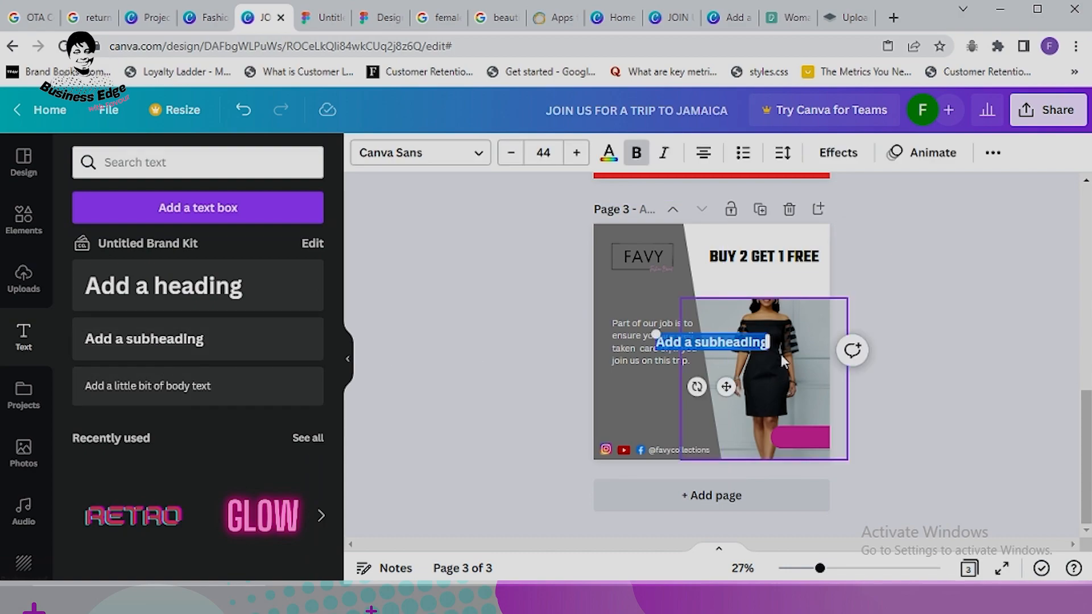
{"action": "type", "text": "N8"}
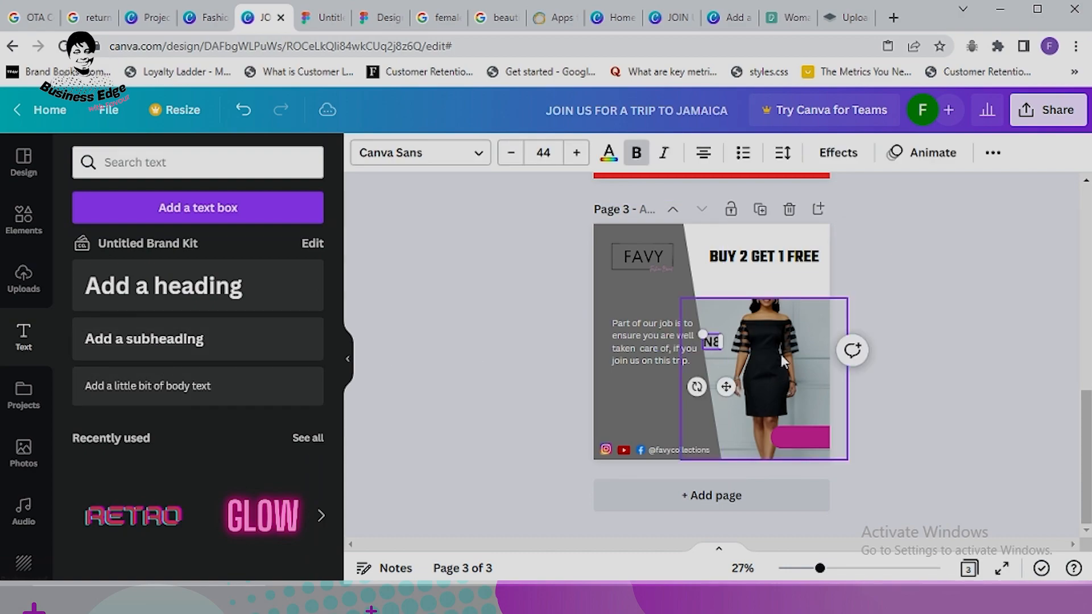
{"action": "type", "text": "0,000"}
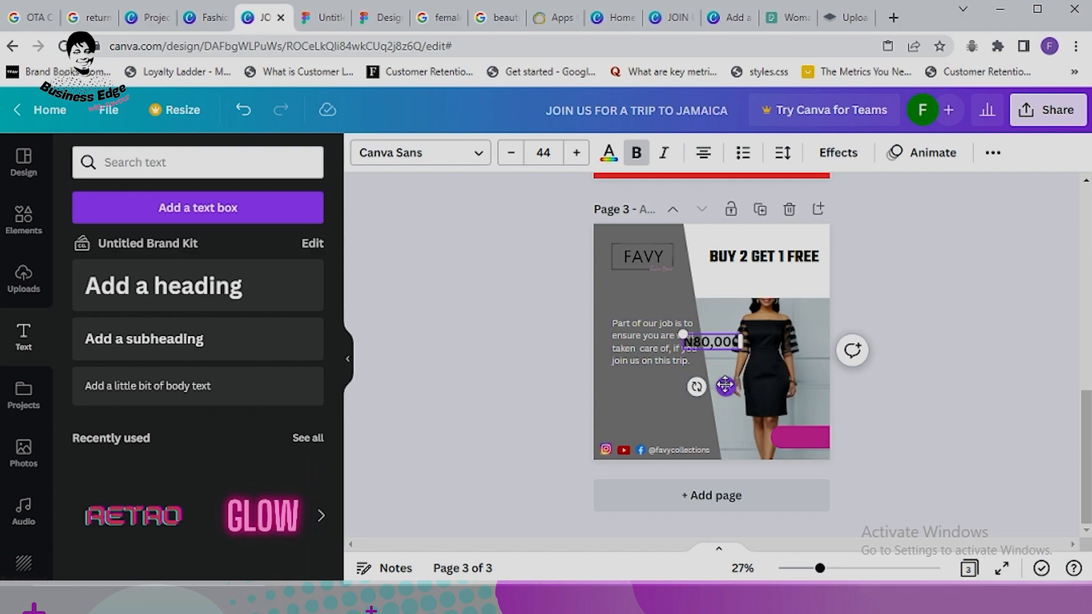
{"action": "left_click_drag", "start_coordinate": [726, 386], "coordinate": [819, 482]}
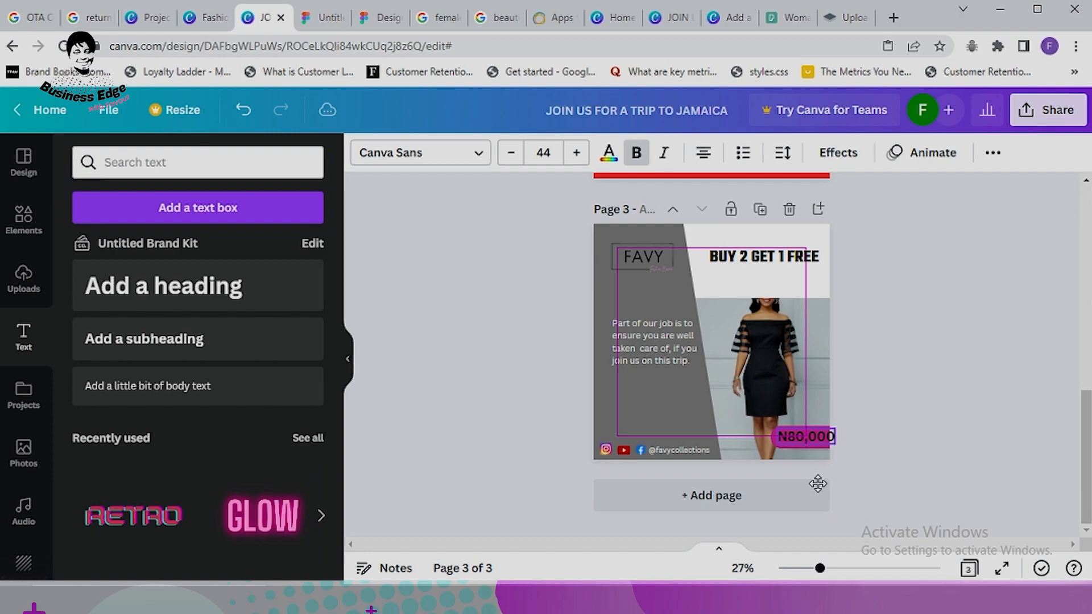
Step: Shrink the price text to size 35, settle it on the bar and make it white
{"action": "left_click", "coordinate": [513, 157]}
{"action": "left_click", "coordinate": [513, 157]}
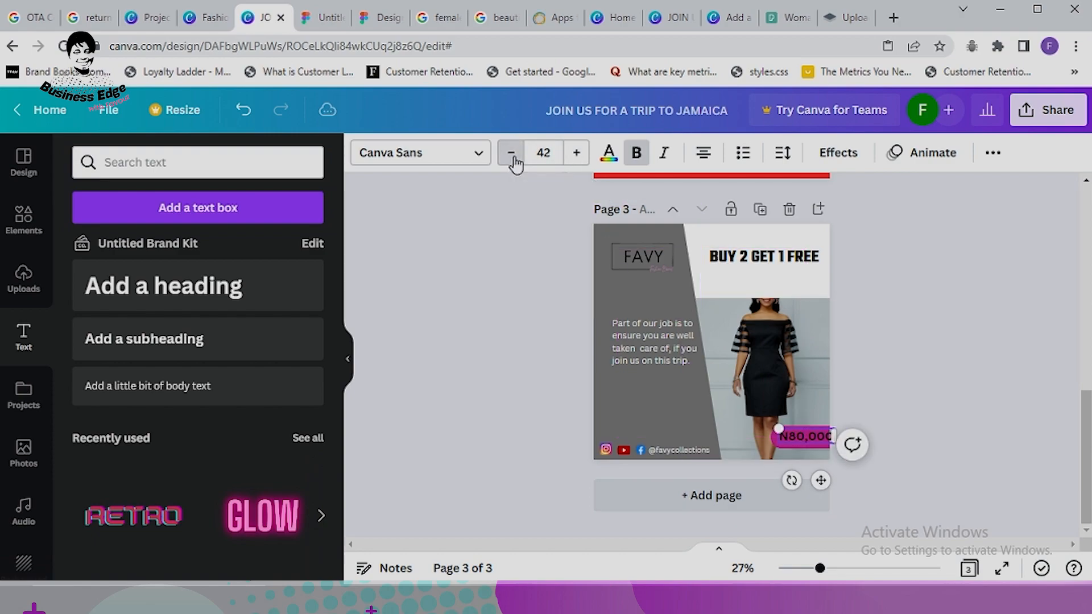
{"action": "left_click", "coordinate": [513, 157]}
{"action": "left_click", "coordinate": [513, 157]}
{"action": "left_click", "coordinate": [512, 157]}
{"action": "left_click", "coordinate": [513, 157]}
{"action": "left_click", "coordinate": [513, 157]}
{"action": "left_click", "coordinate": [514, 161]}
{"action": "left_click", "coordinate": [514, 161]}
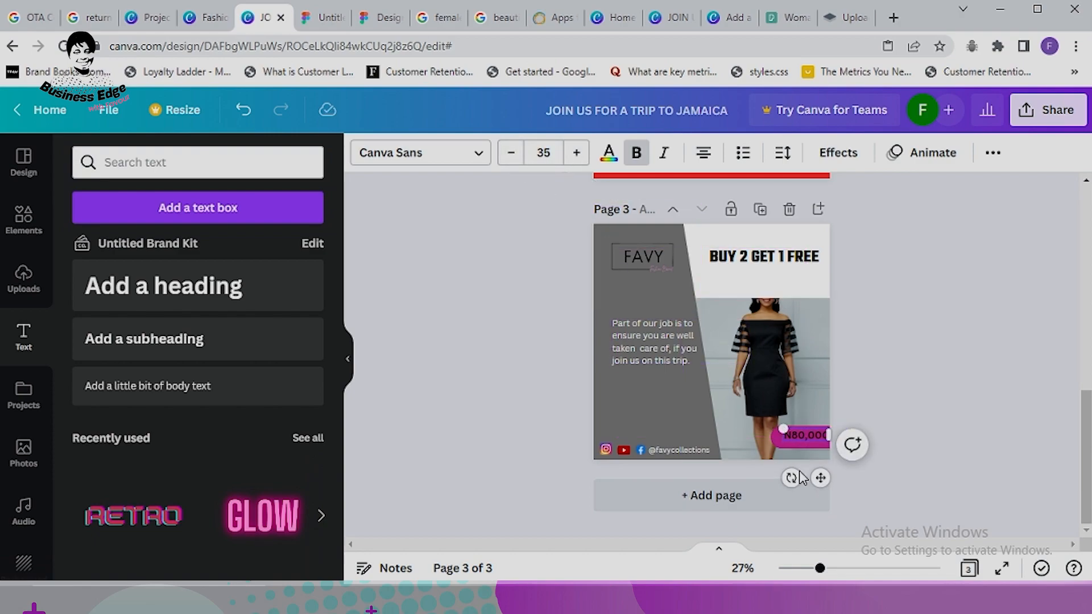
{"action": "left_click_drag", "start_coordinate": [817, 478], "coordinate": [813, 482]}
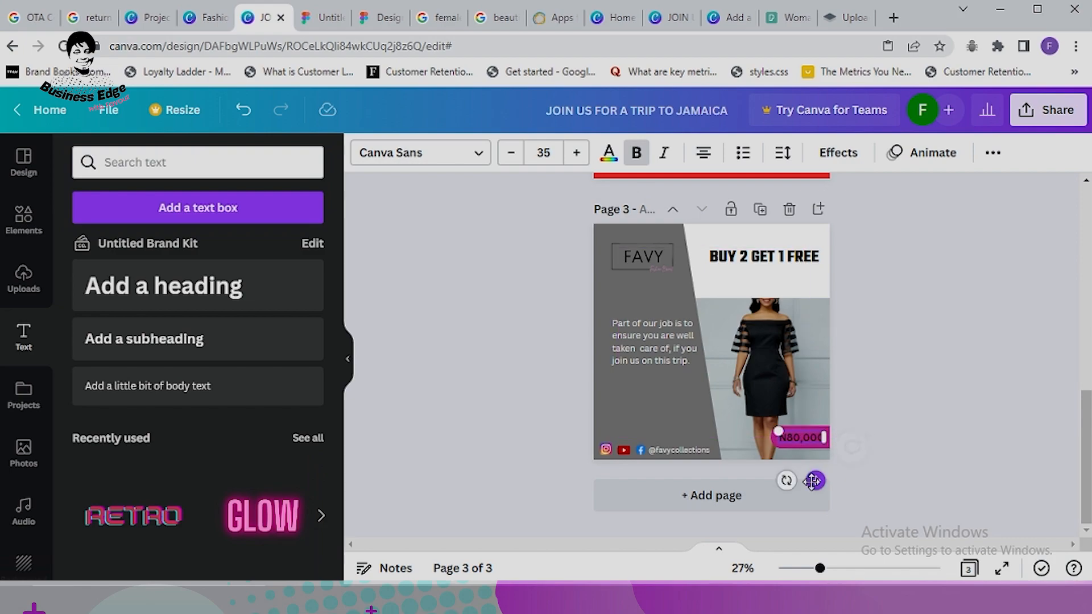
{"action": "left_click", "coordinate": [608, 154]}
{"action": "left_click", "coordinate": [135, 288]}
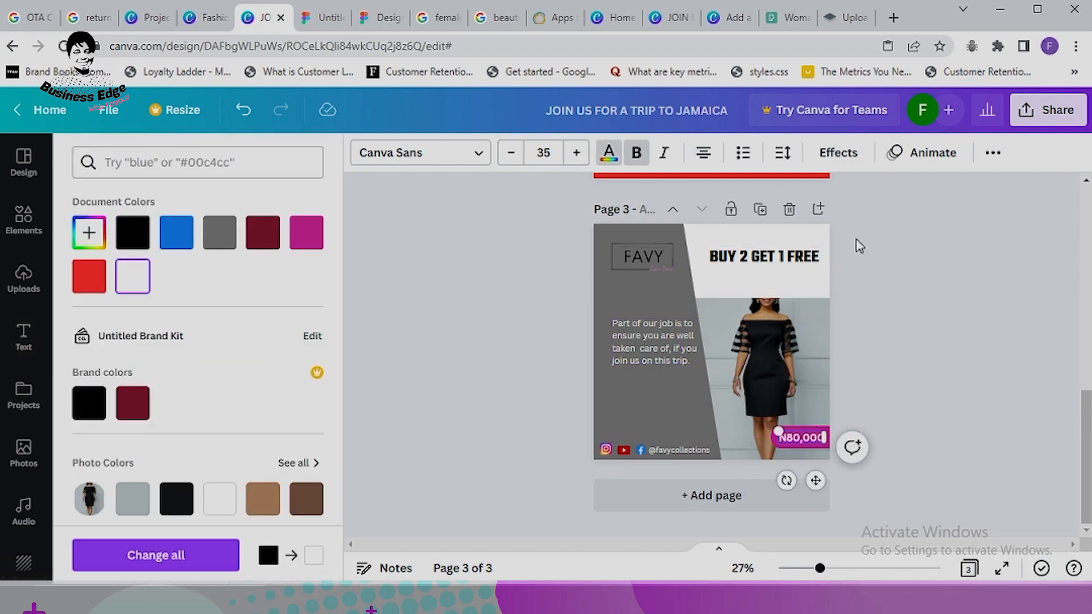
{"action": "left_click", "coordinate": [936, 286]}
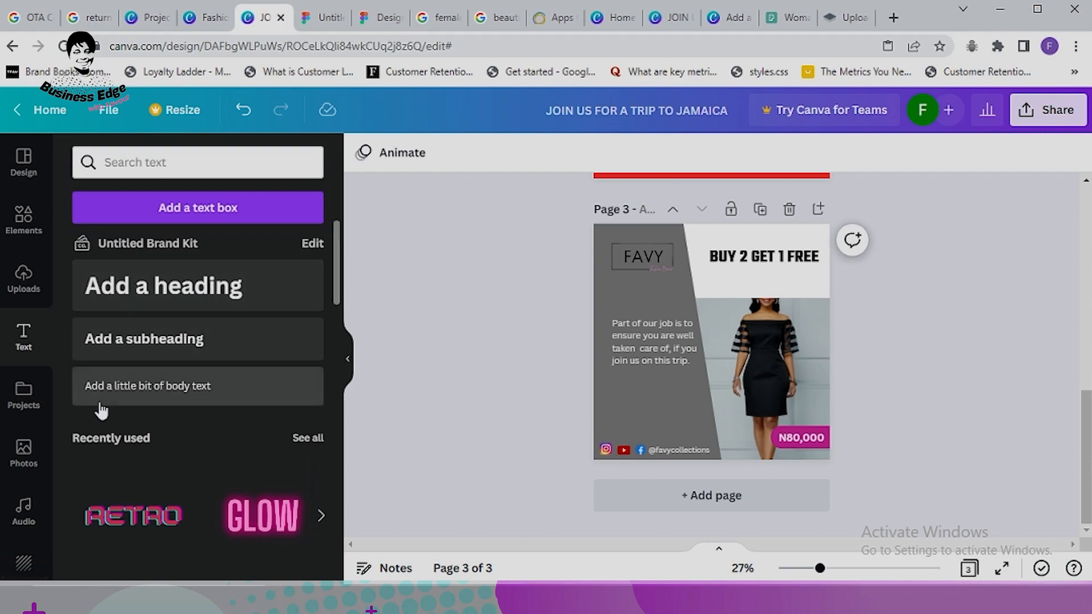
Step: Add the phone icon from Recently used elements, shrink it and place it bottom left above the social handles
{"action": "left_click", "coordinate": [24, 219]}
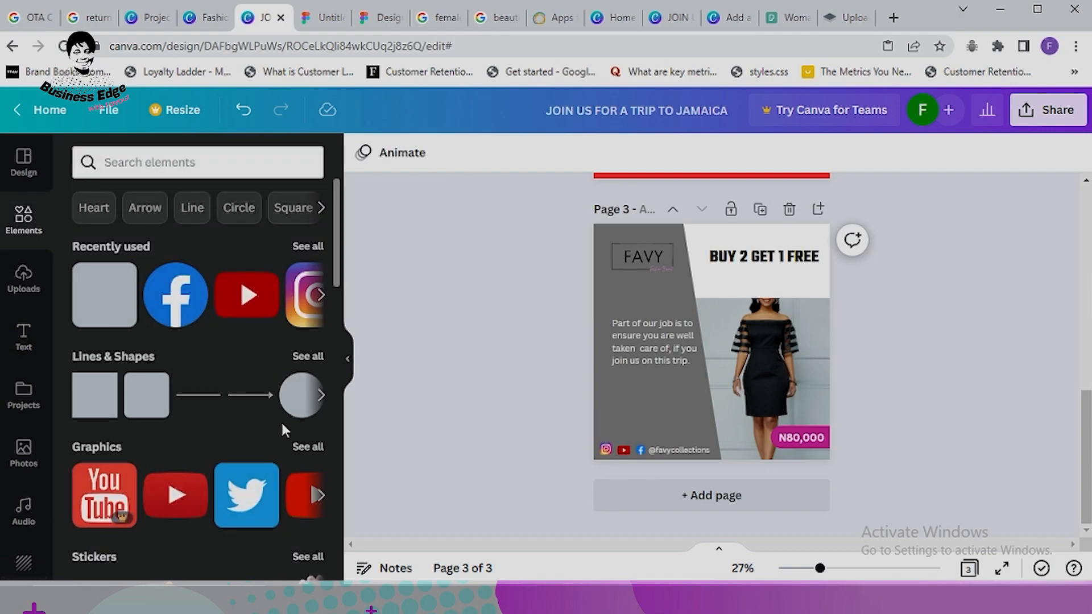
{"action": "scroll", "coordinate": [305, 346], "scroll_direction": "down", "scroll_amount": 4}
{"action": "scroll", "coordinate": [305, 345], "scroll_direction": "down", "scroll_amount": 5}
{"action": "scroll", "coordinate": [312, 230], "scroll_direction": "up", "scroll_amount": 10}
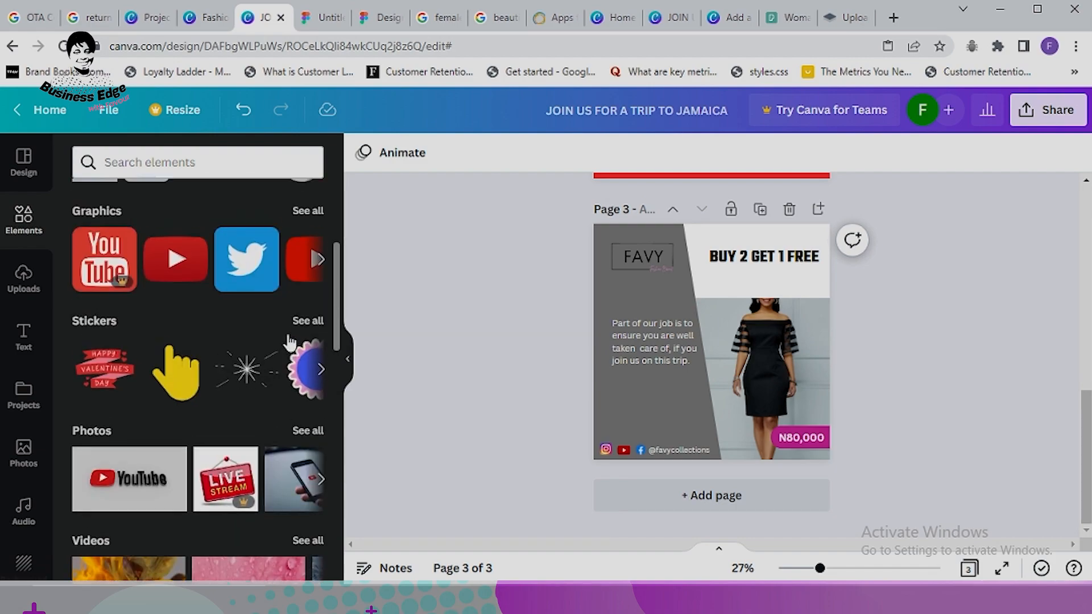
{"action": "left_click", "coordinate": [308, 247]}
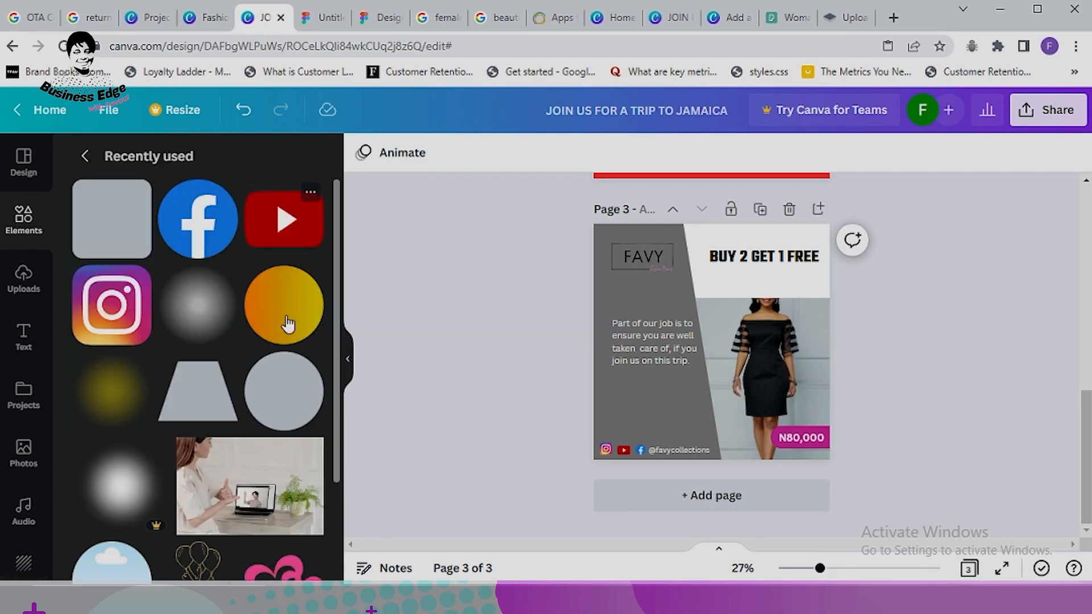
{"action": "scroll", "coordinate": [242, 344], "scroll_direction": "down", "scroll_amount": 2}
{"action": "scroll", "coordinate": [242, 344], "scroll_direction": "down", "scroll_amount": 8}
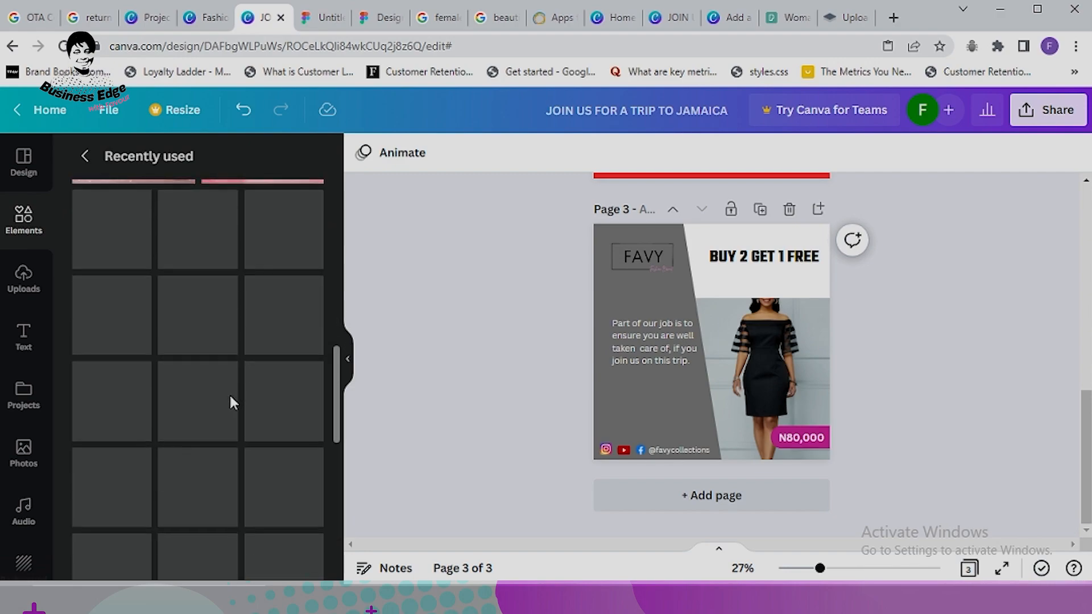
{"action": "scroll", "coordinate": [233, 391], "scroll_direction": "up", "scroll_amount": 2}
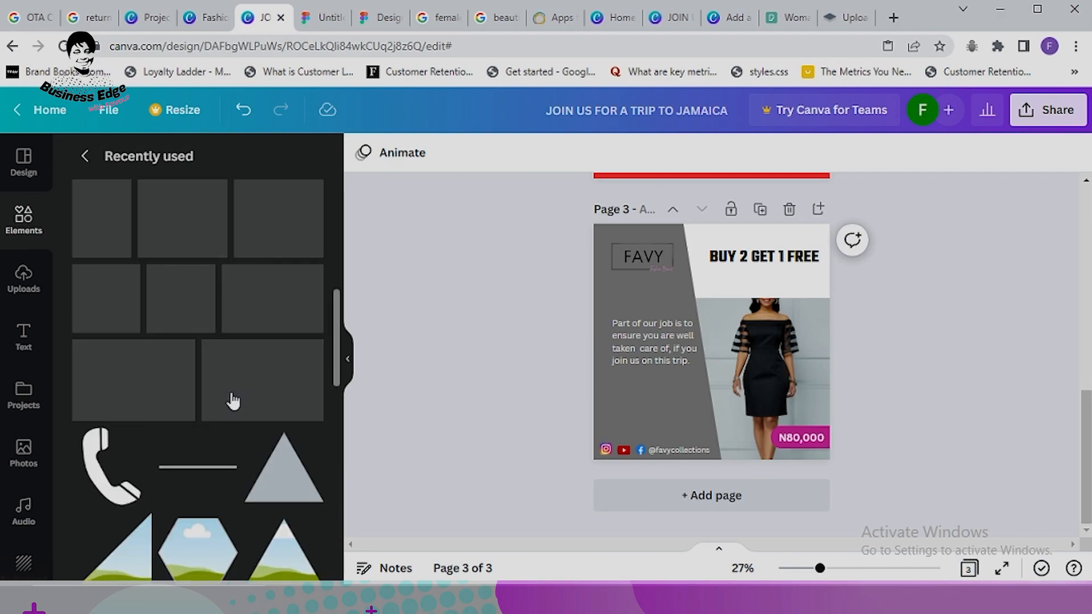
{"action": "left_click", "coordinate": [107, 393]}
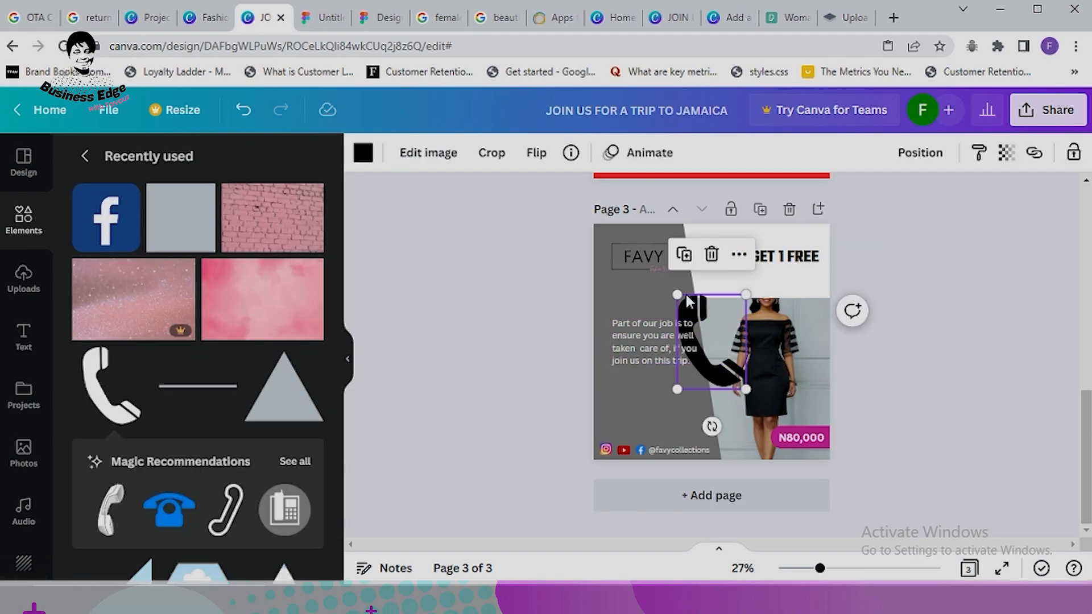
{"action": "left_click_drag", "start_coordinate": [676, 291], "coordinate": [717, 384]}
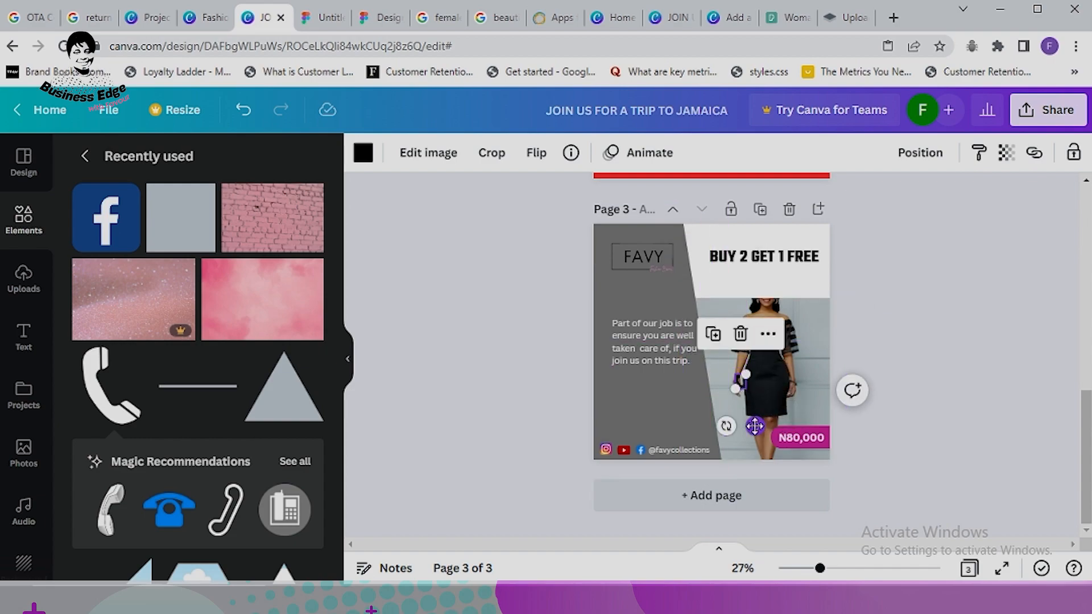
{"action": "left_click_drag", "start_coordinate": [752, 429], "coordinate": [621, 479]}
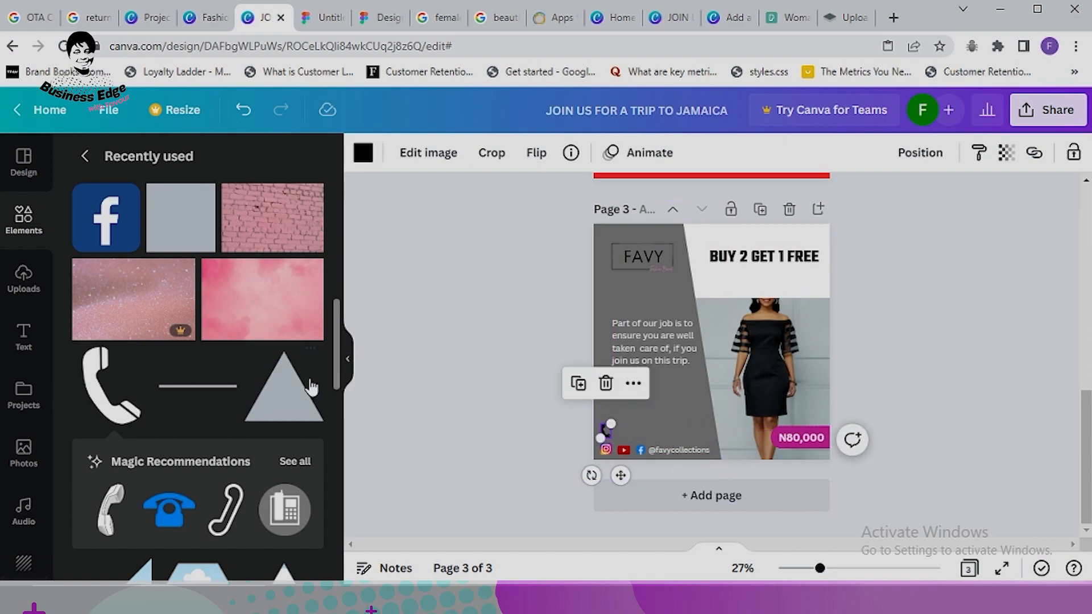
{"action": "left_click", "coordinate": [457, 323]}
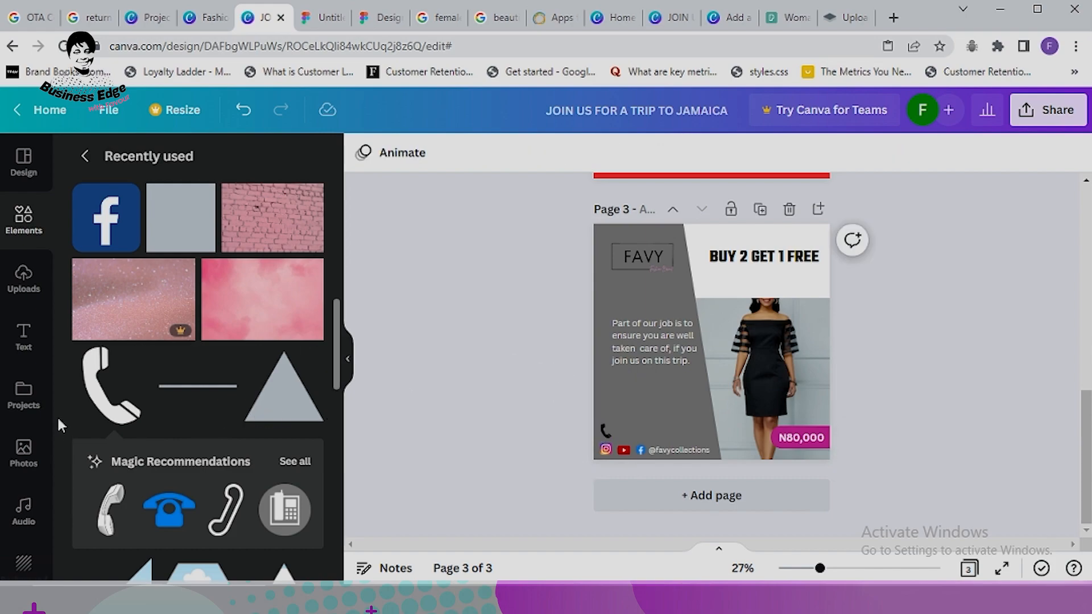
{"action": "left_click", "coordinate": [25, 332]}
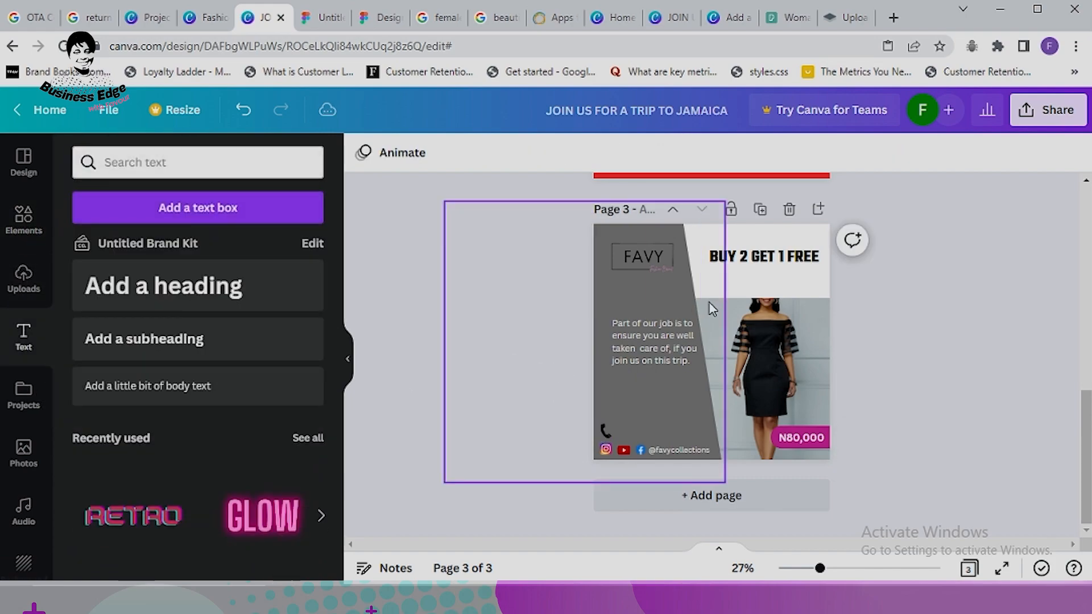
{"action": "left_click", "coordinate": [146, 385]}
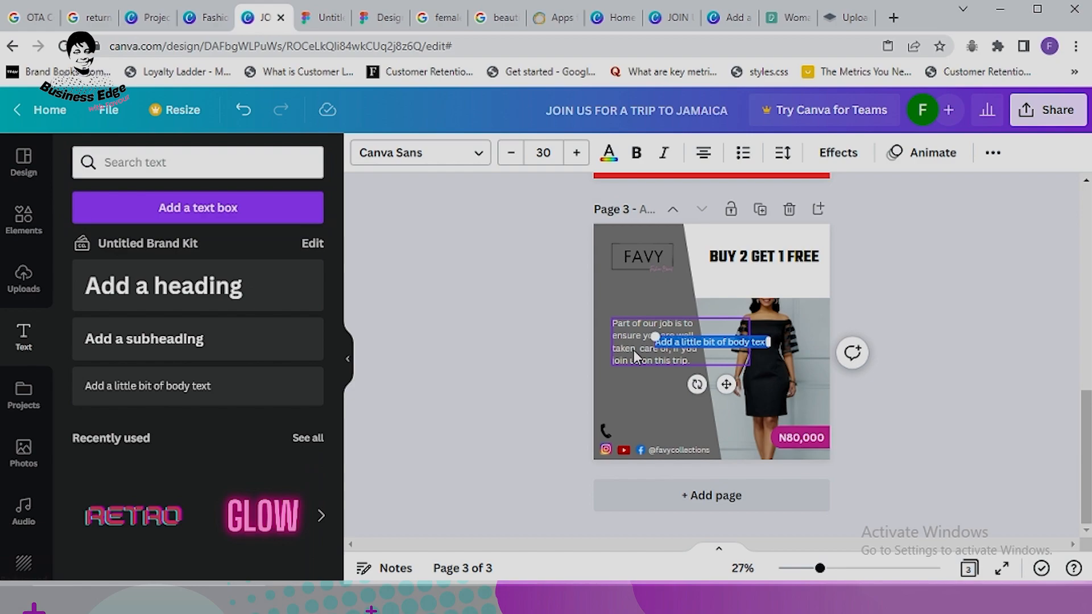
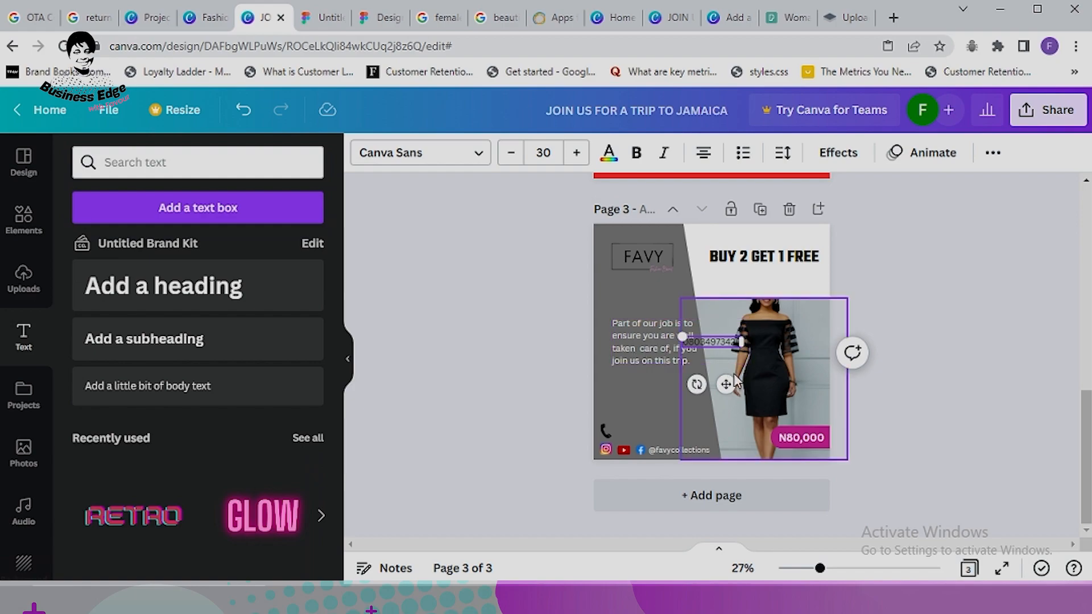
{"action": "left_click_drag", "start_coordinate": [725, 385], "coordinate": [660, 473]}
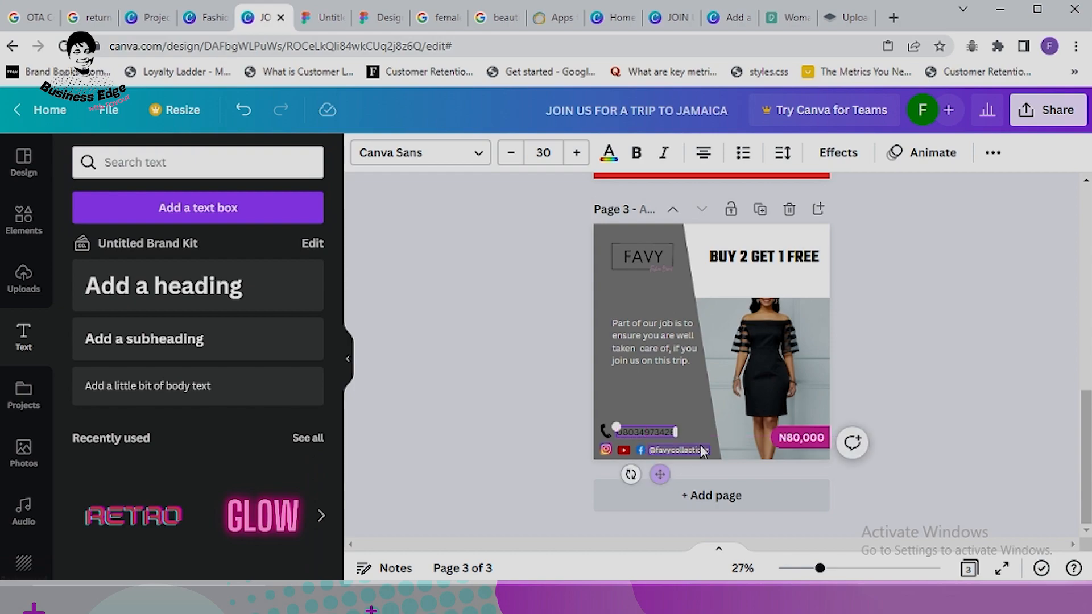
{"action": "left_click", "coordinate": [509, 161]}
{"action": "left_click", "coordinate": [509, 161]}
{"action": "left_click", "coordinate": [509, 161]}
{"action": "left_click", "coordinate": [509, 161]}
{"action": "left_click", "coordinate": [509, 161]}
{"action": "left_click", "coordinate": [509, 161]}
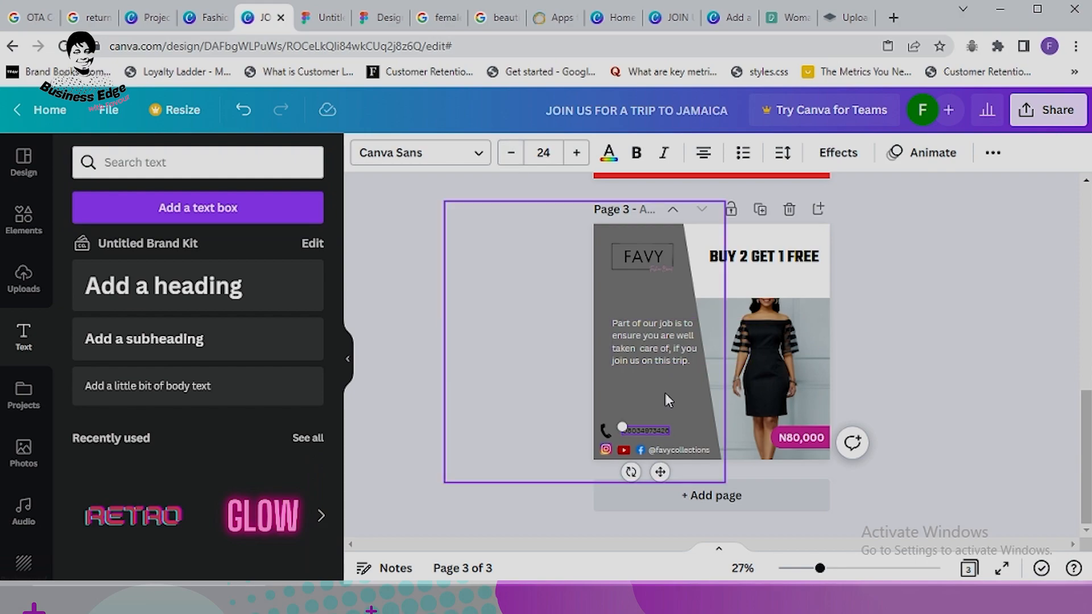
{"action": "left_click", "coordinate": [648, 428]}
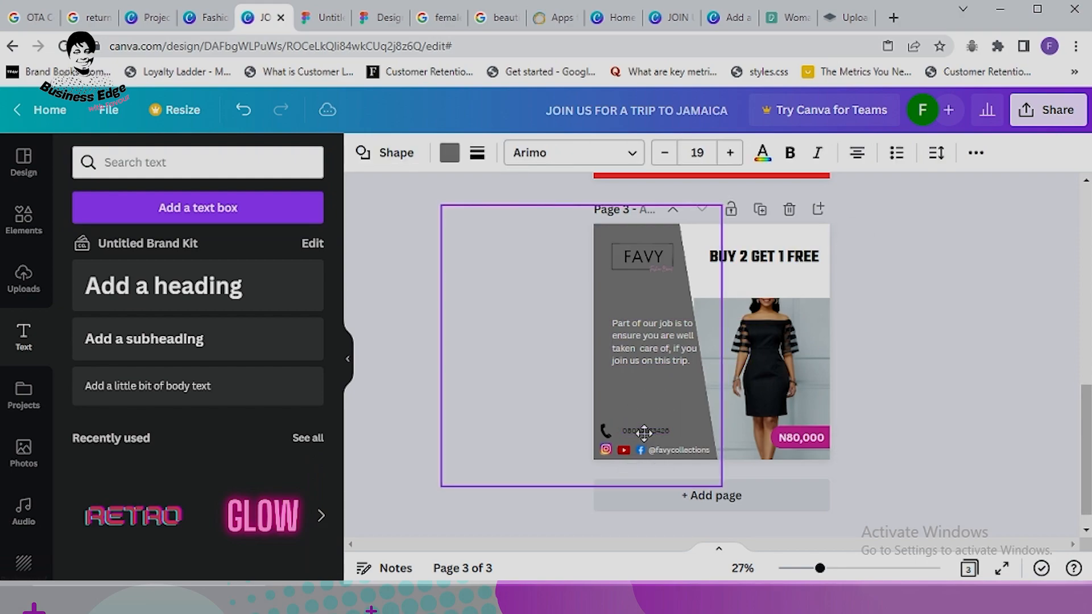
{"action": "left_click", "coordinate": [912, 353]}
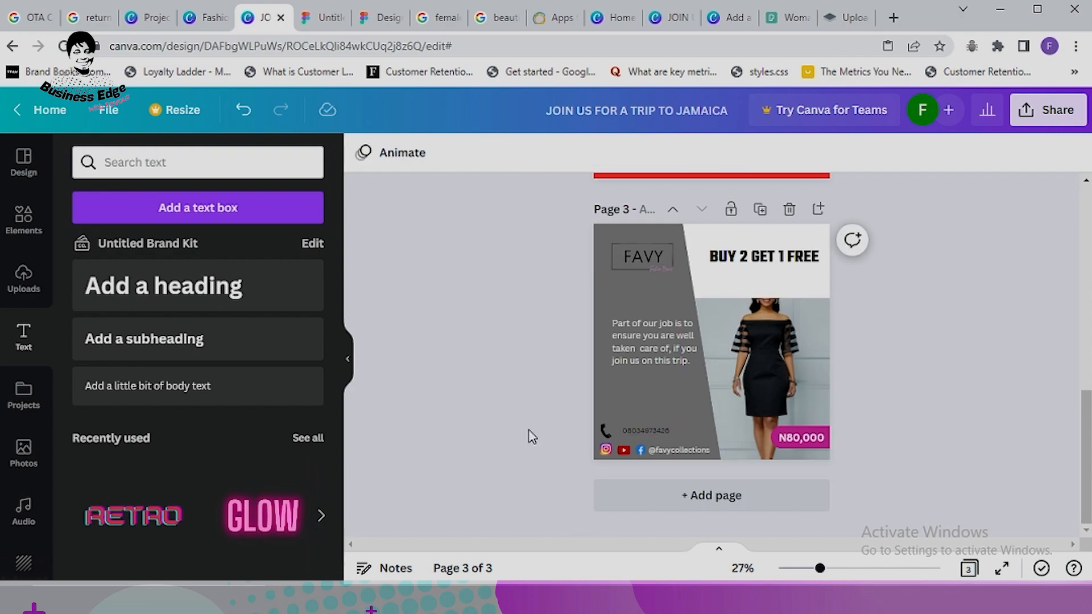
{"action": "left_click", "coordinate": [642, 430]}
Step: Nudge the phone number and the phone icon slightly right into alignment
{"action": "left_click_drag", "start_coordinate": [644, 428], "coordinate": [680, 432]}
{"action": "left_click", "coordinate": [605, 431]}
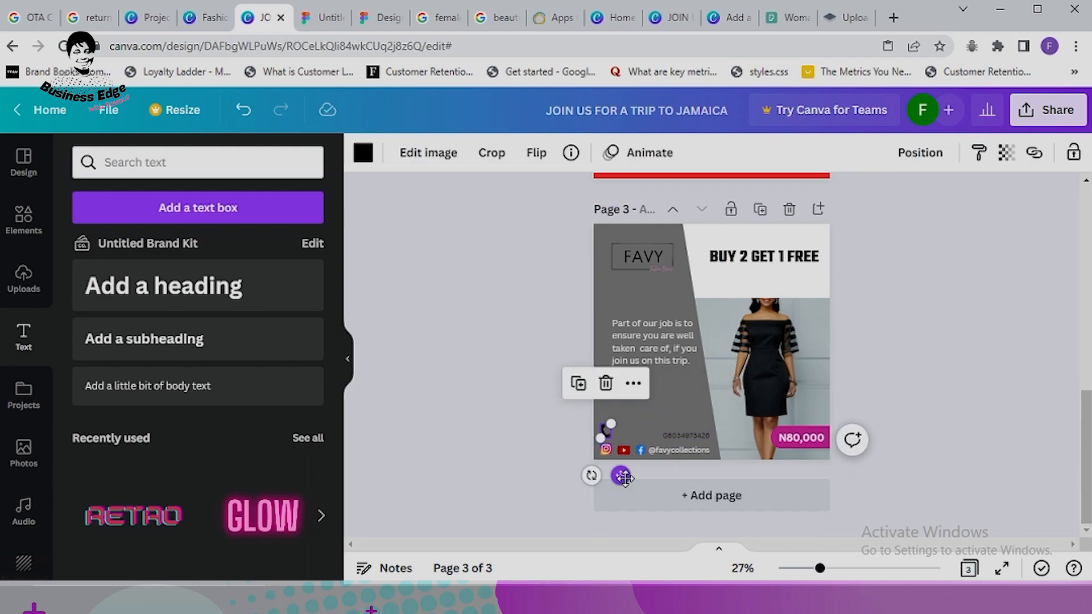
{"action": "left_click_drag", "start_coordinate": [621, 475], "coordinate": [676, 484]}
{"action": "left_click", "coordinate": [898, 407]}
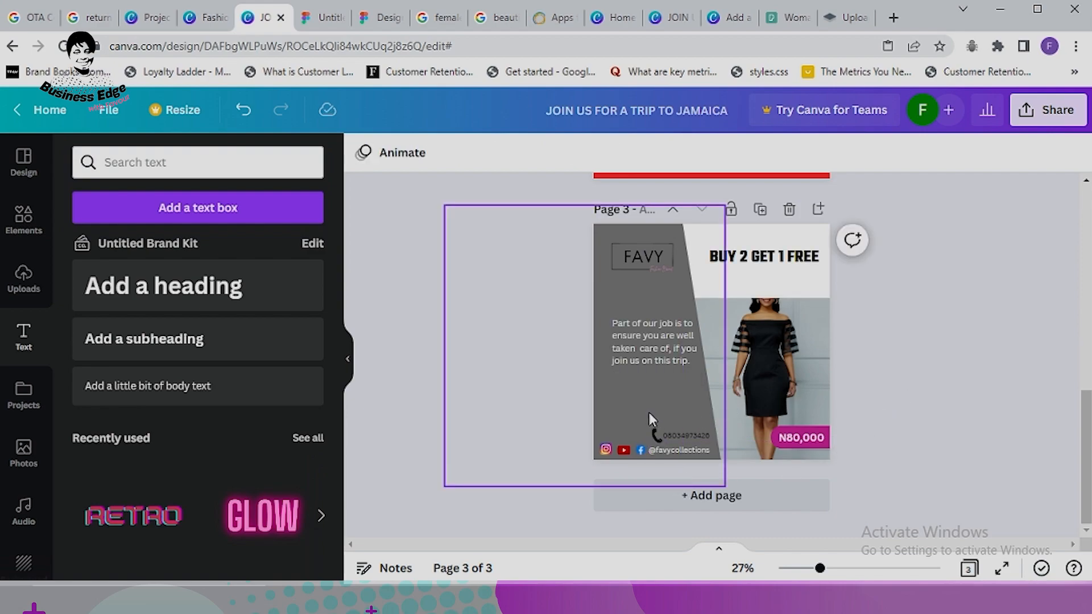
Step: Make the phone number text bold and white
{"action": "left_click", "coordinate": [678, 431]}
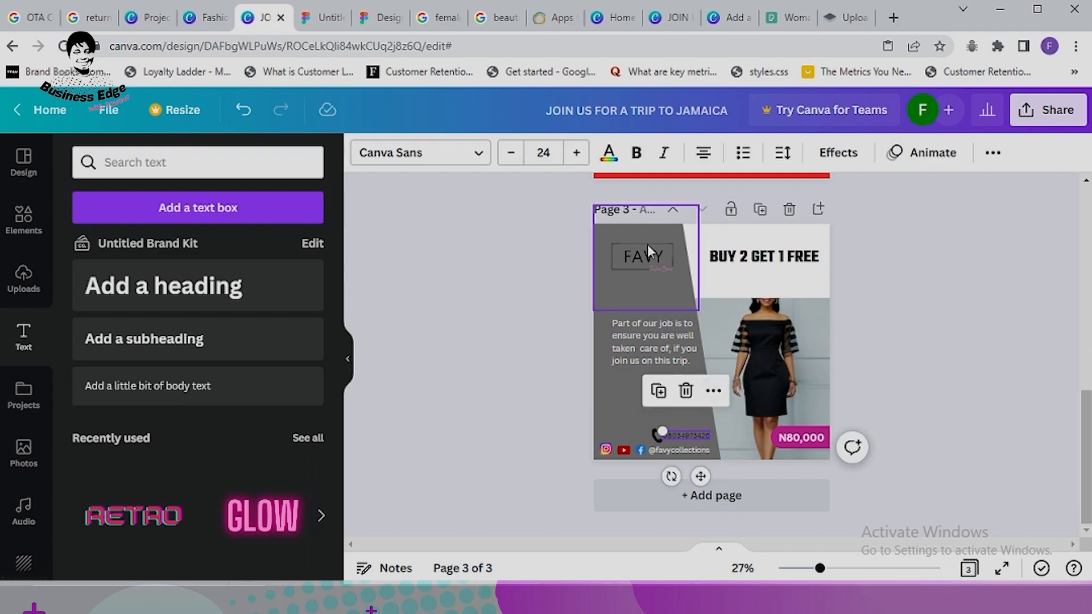
{"action": "left_click", "coordinate": [637, 152]}
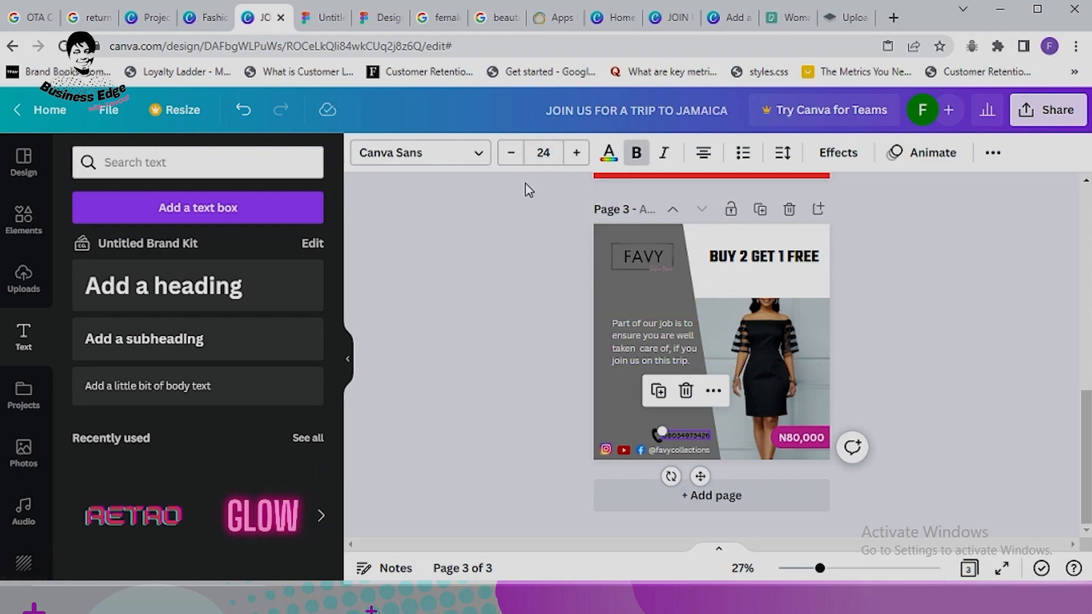
{"action": "left_click", "coordinate": [609, 153]}
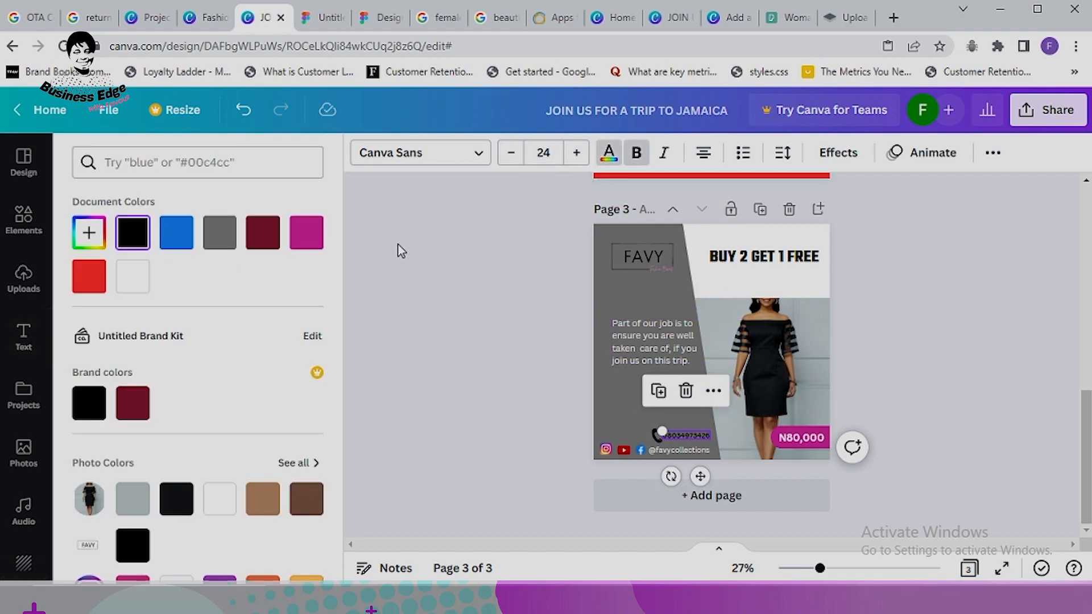
{"action": "left_click", "coordinate": [142, 298]}
{"action": "left_click", "coordinate": [931, 367]}
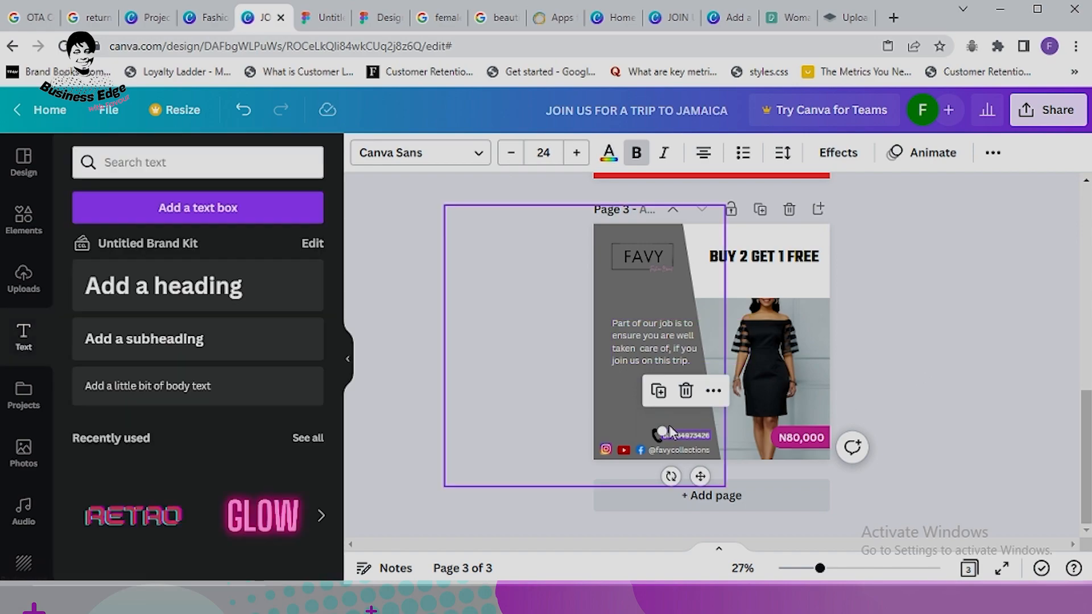
Step: Recolour the phone icon to magenta to match the price bar
{"action": "left_click", "coordinate": [657, 435]}
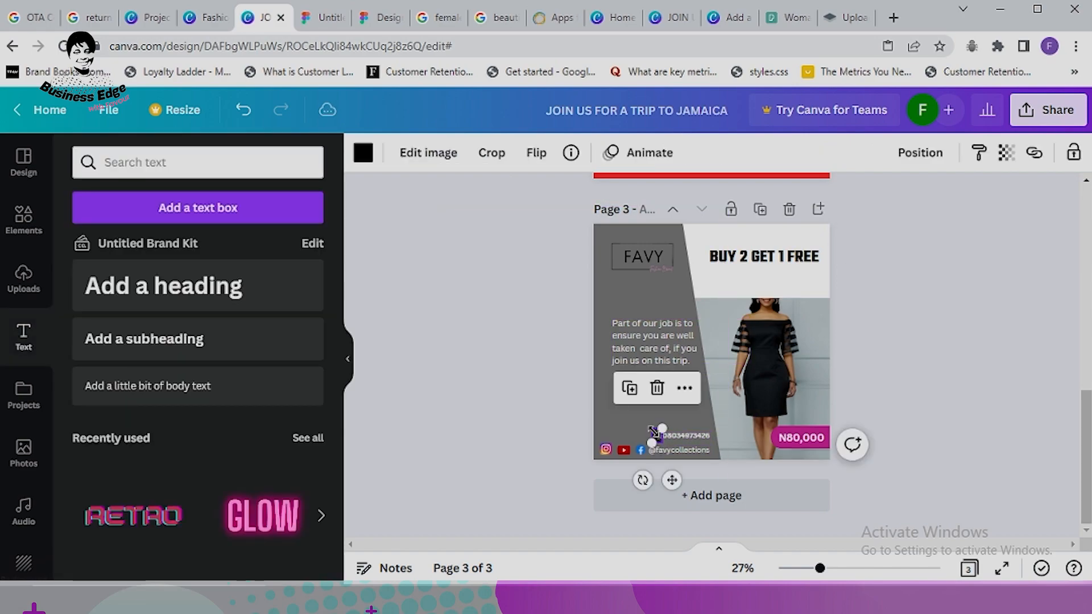
{"action": "left_click", "coordinate": [363, 153]}
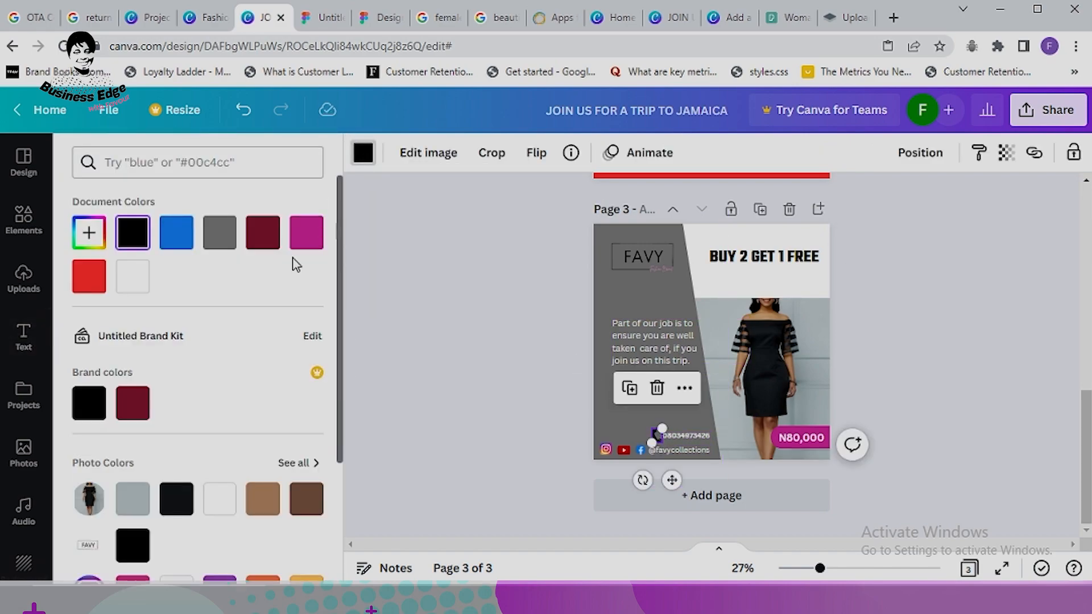
{"action": "left_click", "coordinate": [315, 231]}
{"action": "left_click", "coordinate": [947, 337]}
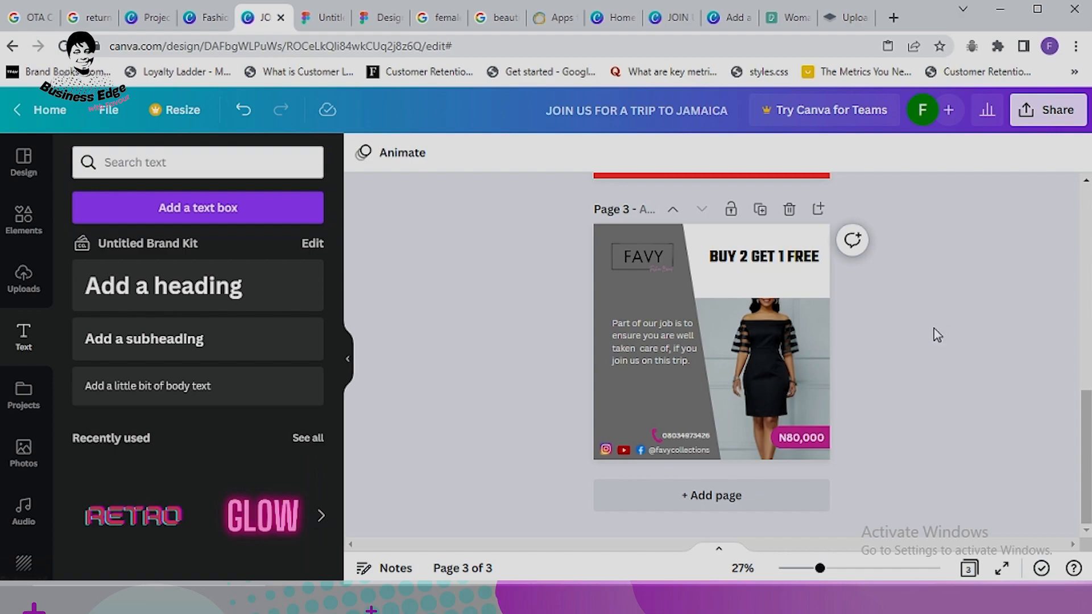
Step: Apply the Splice effect to the BUY 2 GET 1 FREE headline with a magenta colour
{"action": "left_click", "coordinate": [776, 266]}
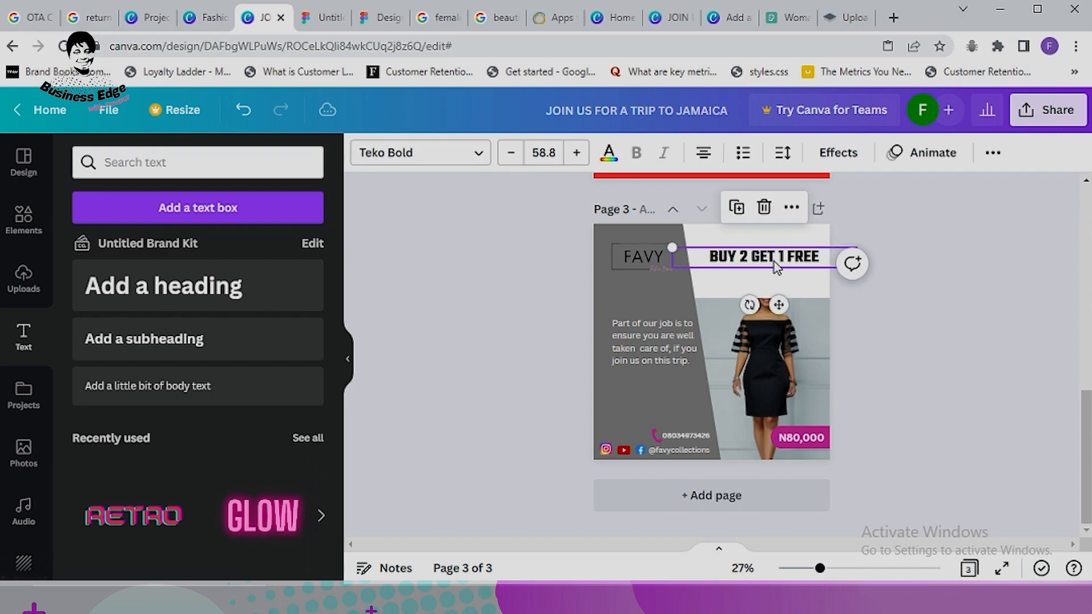
{"action": "left_click", "coordinate": [839, 152]}
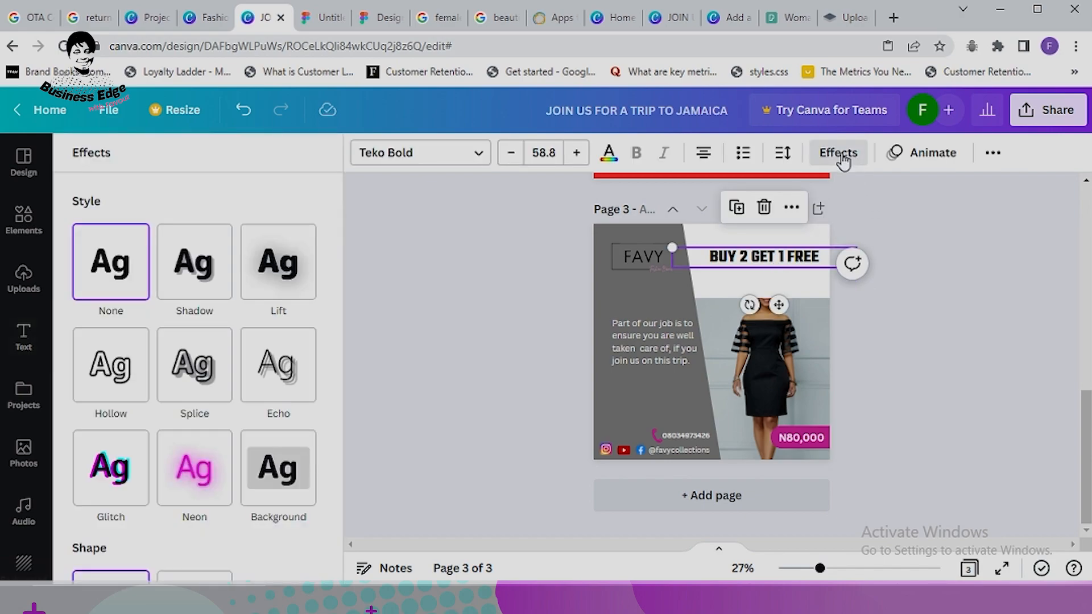
{"action": "left_click", "coordinate": [200, 369]}
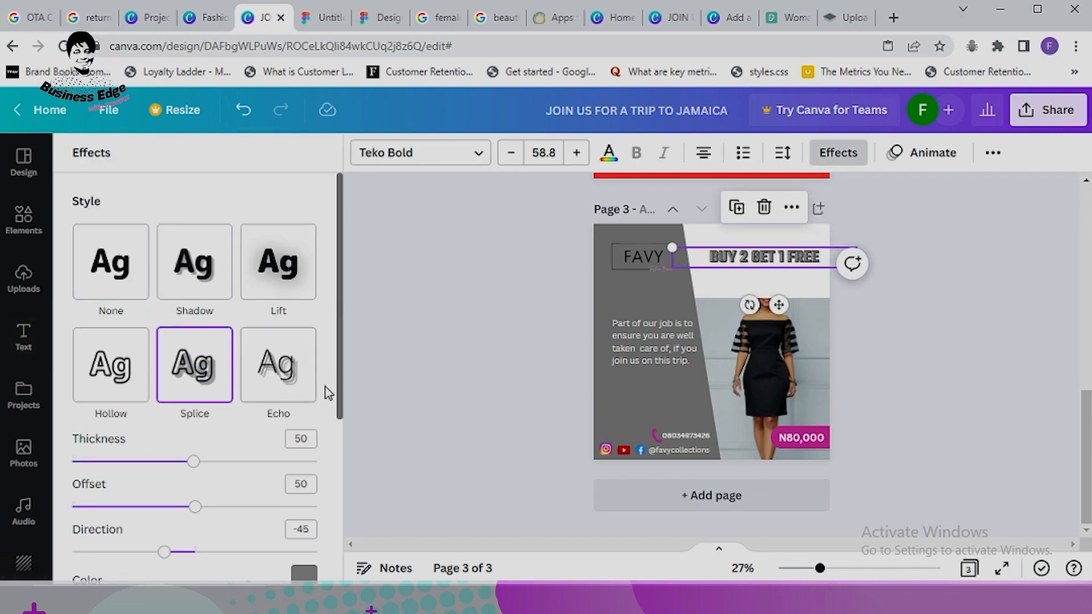
{"action": "scroll", "coordinate": [319, 484], "scroll_direction": "down", "scroll_amount": 3}
{"action": "left_click", "coordinate": [304, 418]}
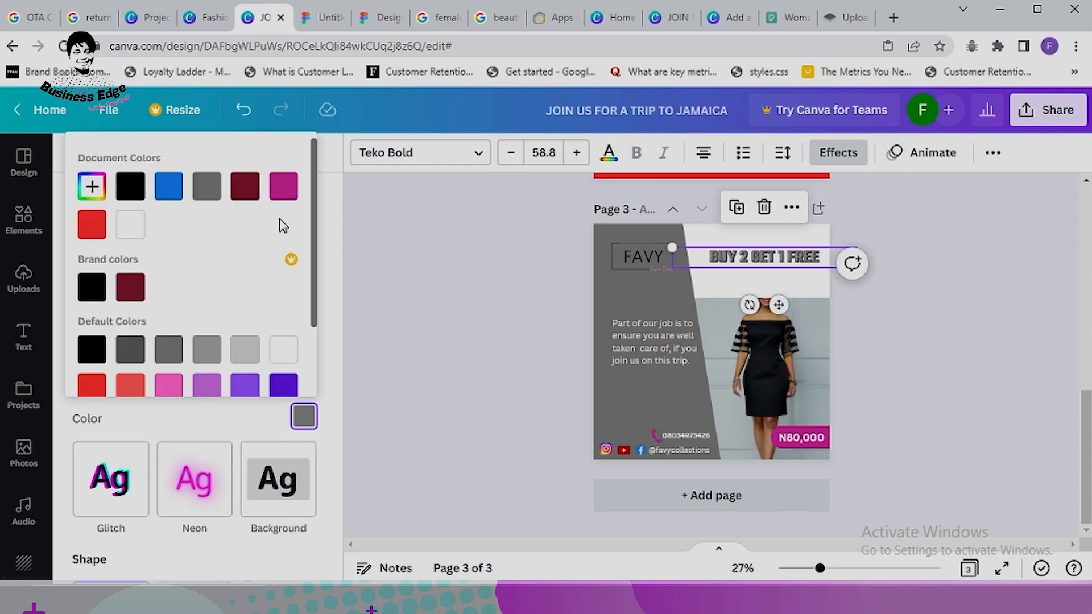
{"action": "left_click", "coordinate": [284, 194]}
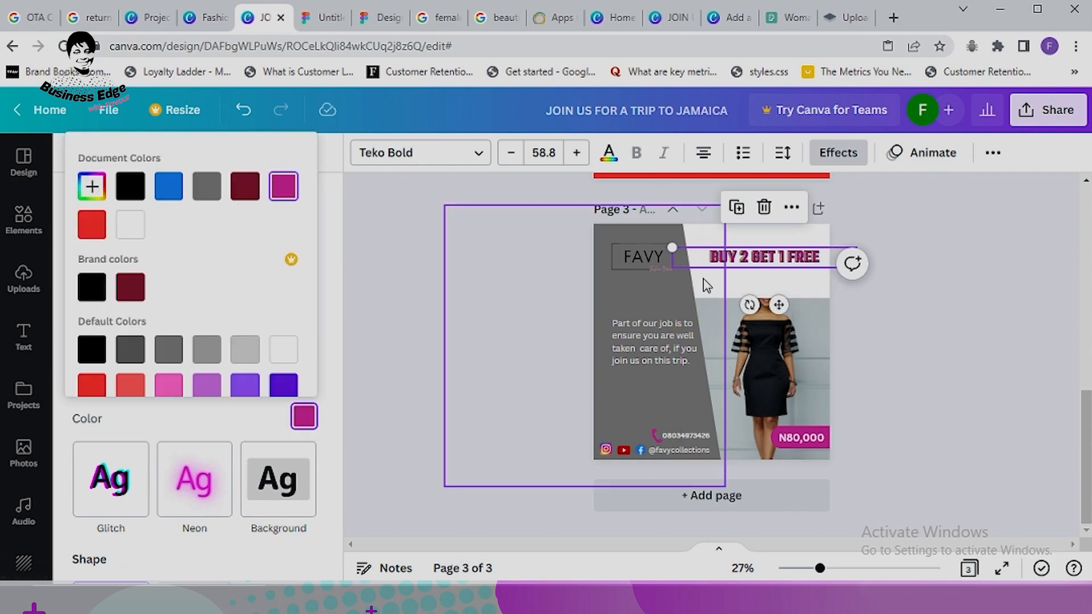
Step: Enlarge the headline to 65.8 and shift it slightly left
{"action": "left_click", "coordinate": [577, 154]}
{"action": "left_click", "coordinate": [578, 154]}
{"action": "left_click", "coordinate": [577, 153]}
{"action": "left_click", "coordinate": [578, 154]}
{"action": "left_click", "coordinate": [578, 154]}
{"action": "left_click", "coordinate": [578, 154]}
{"action": "left_click", "coordinate": [577, 153]}
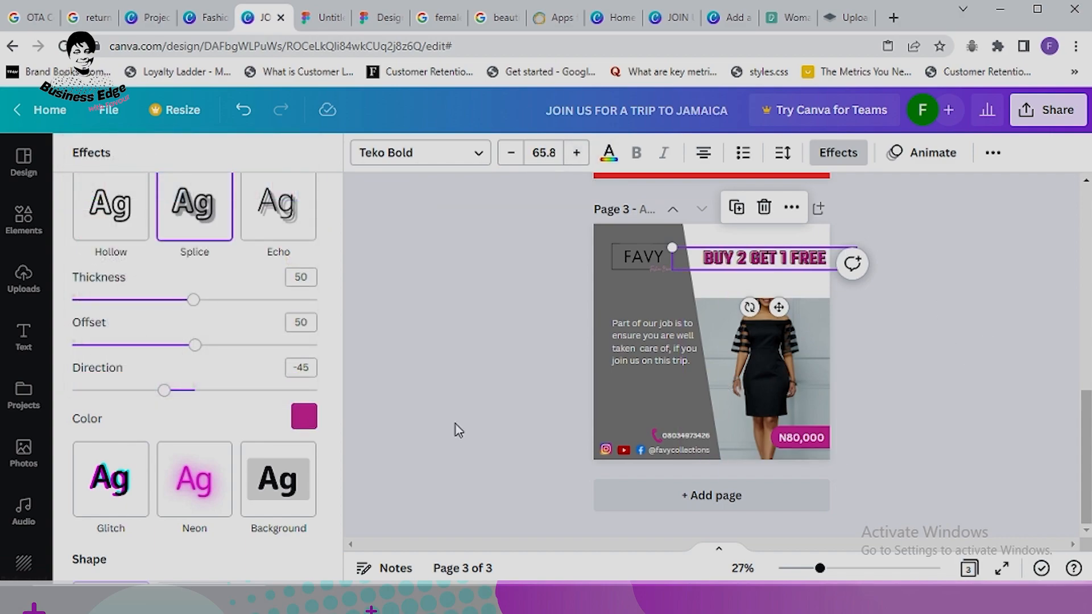
{"action": "left_click", "coordinate": [997, 287]}
{"action": "left_click", "coordinate": [795, 264]}
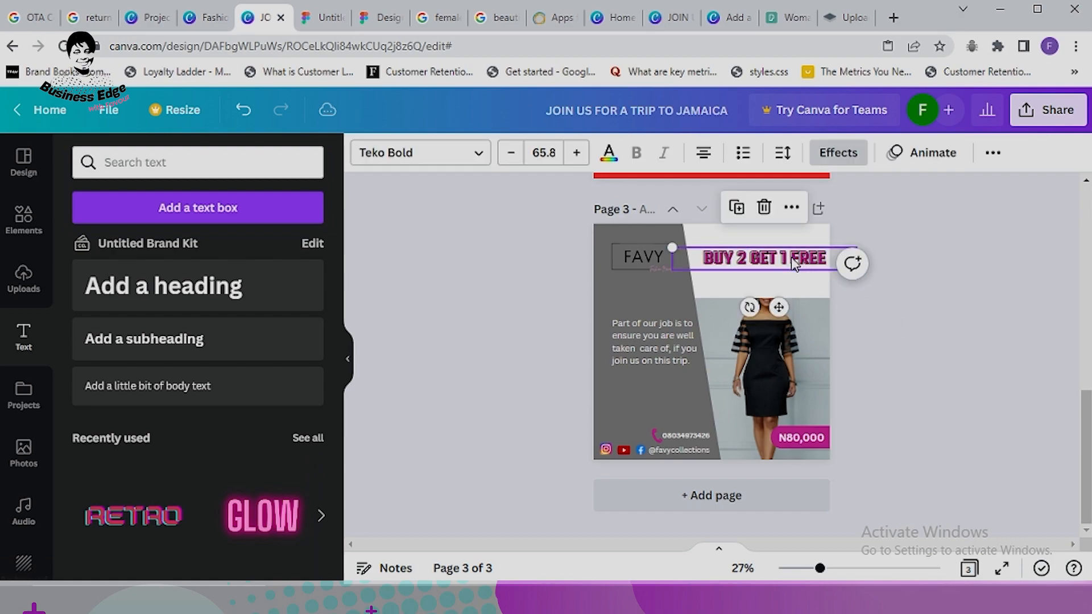
{"action": "left_click_drag", "start_coordinate": [783, 264], "coordinate": [775, 258]}
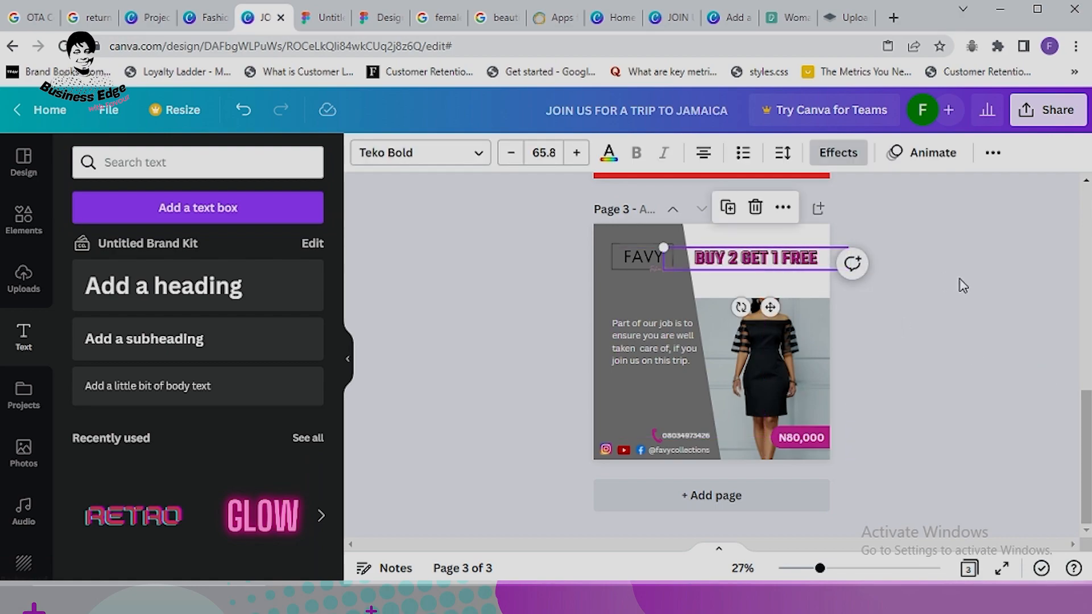
{"action": "left_click", "coordinate": [968, 304]}
{"action": "left_click", "coordinate": [784, 265]}
{"action": "left_click", "coordinate": [987, 388]}
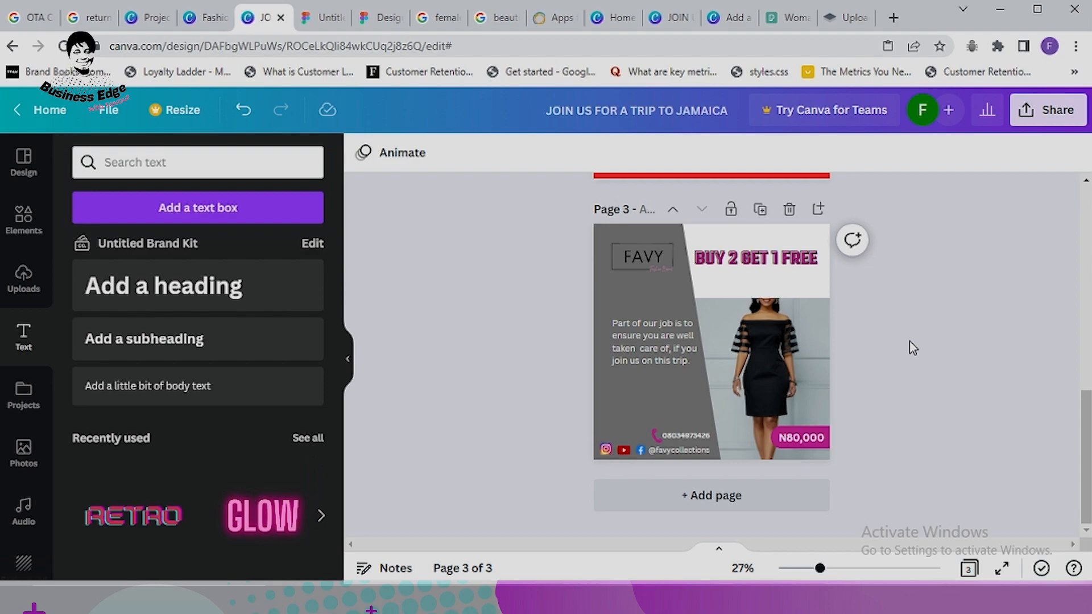
Step: Scroll below page 3 to reach where a new page can be added
{"action": "scroll", "coordinate": [912, 347], "scroll_direction": "up", "scroll_amount": 4}
{"action": "scroll", "coordinate": [904, 364], "scroll_direction": "down", "scroll_amount": 4}
Step: Add a blank fourth page below the FAVY promo page
{"action": "left_click", "coordinate": [725, 508]}
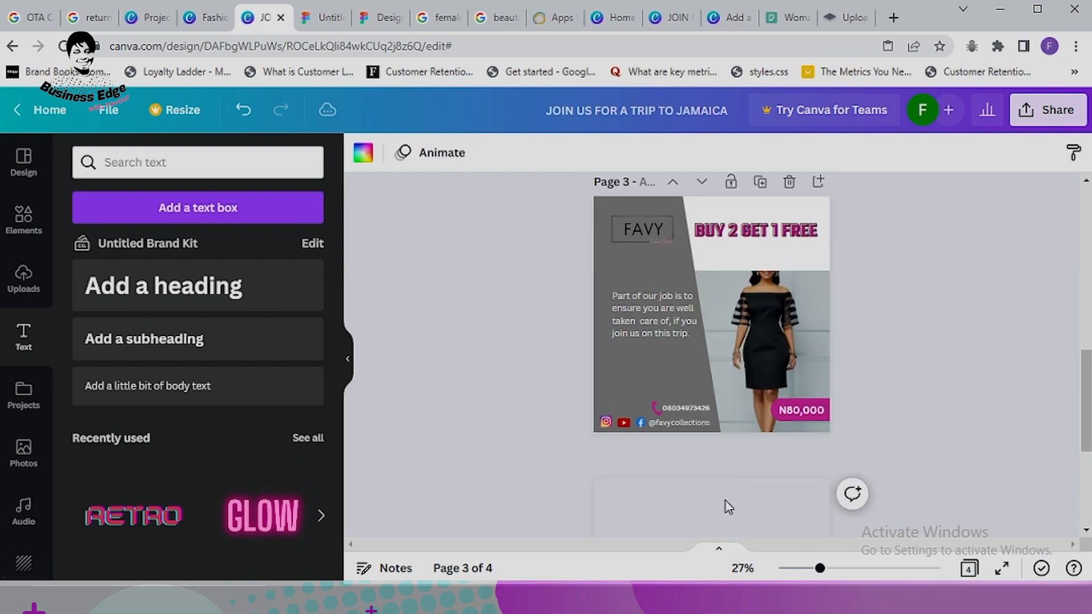
{"action": "scroll", "coordinate": [919, 344], "scroll_direction": "up", "scroll_amount": 3}
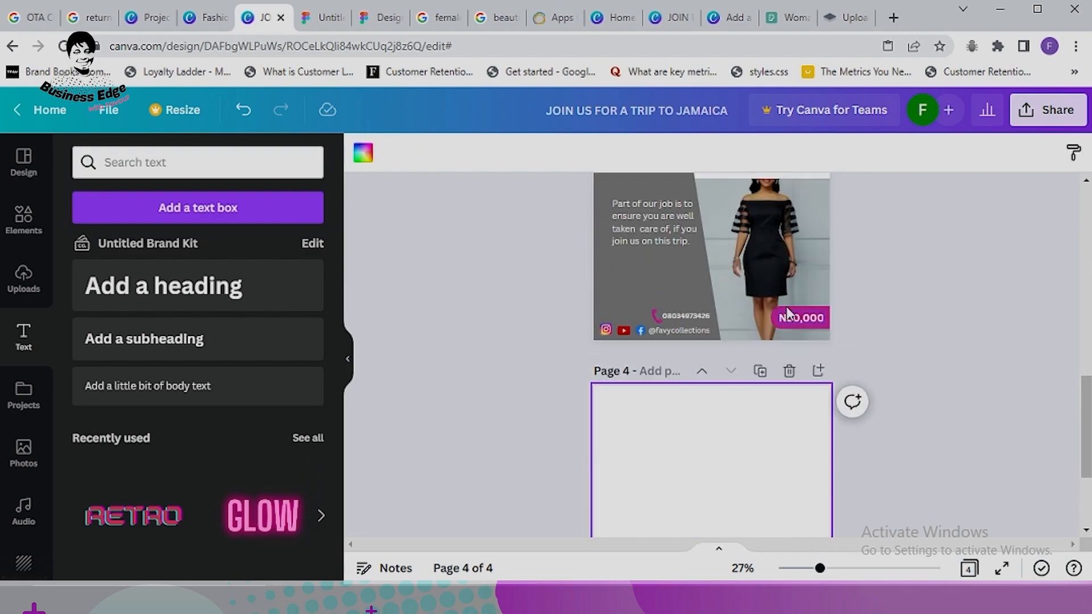
{"action": "scroll", "coordinate": [808, 267], "scroll_direction": "down", "scroll_amount": 3}
{"action": "scroll", "coordinate": [771, 324], "scroll_direction": "up", "scroll_amount": 3}
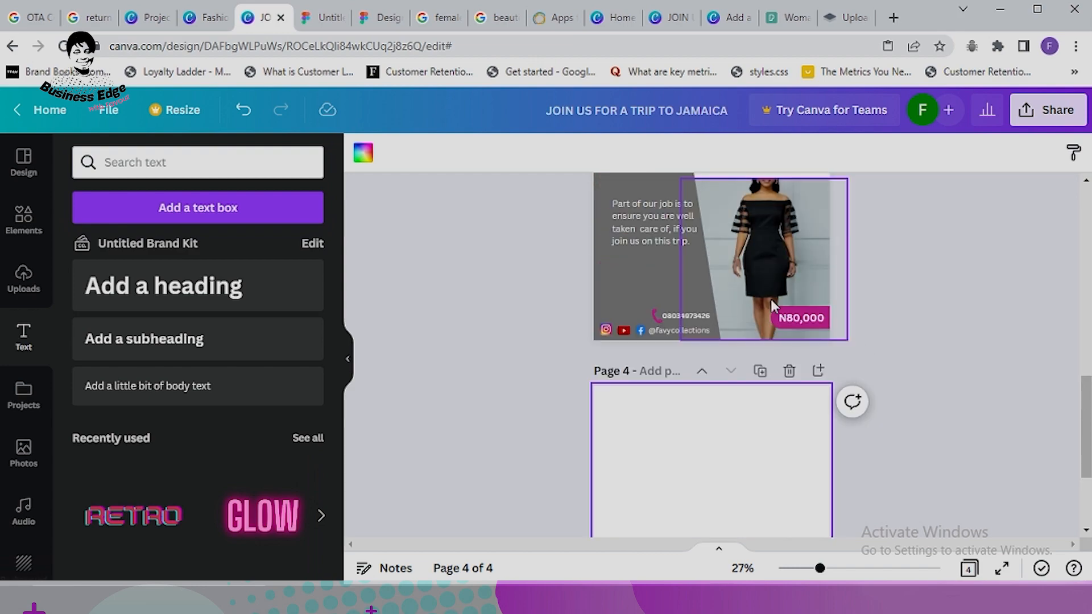
{"action": "scroll", "coordinate": [741, 386], "scroll_direction": "down", "scroll_amount": 3}
{"action": "scroll", "coordinate": [761, 363], "scroll_direction": "up", "scroll_amount": 4}
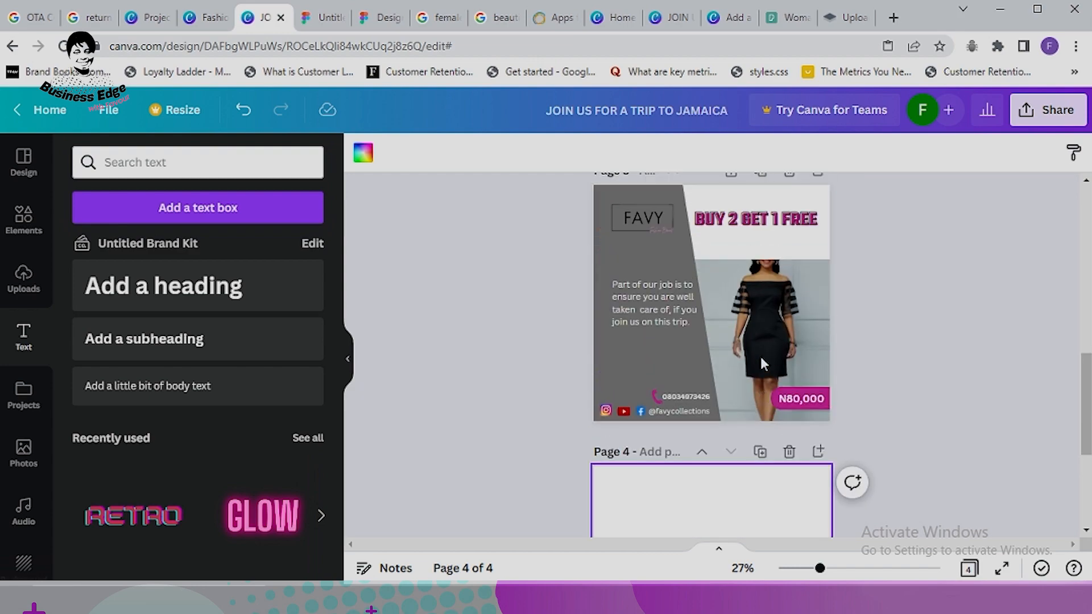
{"action": "scroll", "coordinate": [756, 414], "scroll_direction": "down", "scroll_amount": 3}
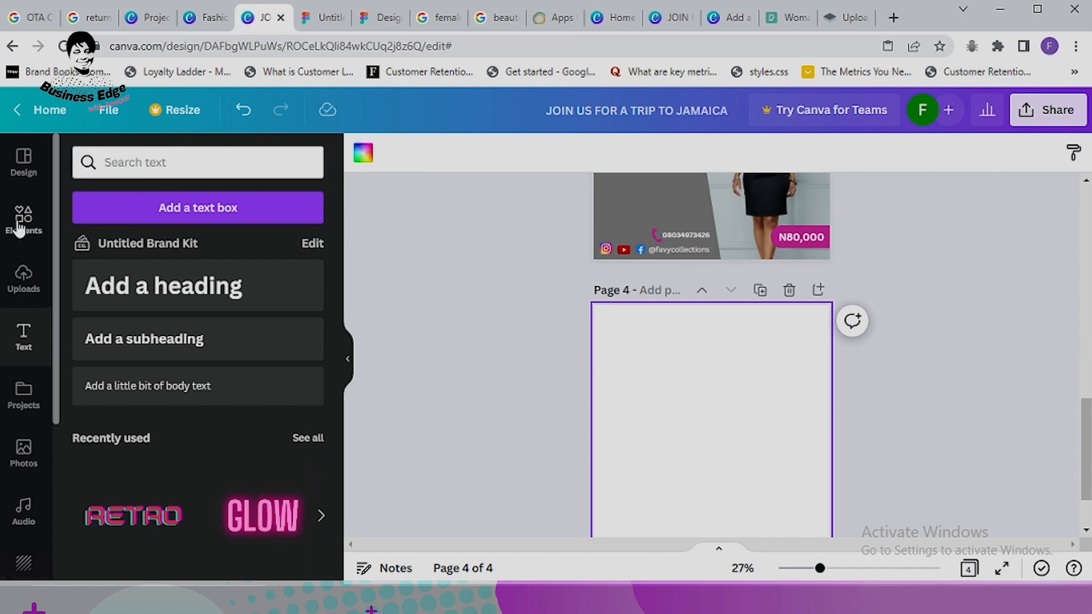
{"action": "scroll", "coordinate": [22, 450], "scroll_direction": "down", "scroll_amount": 3}
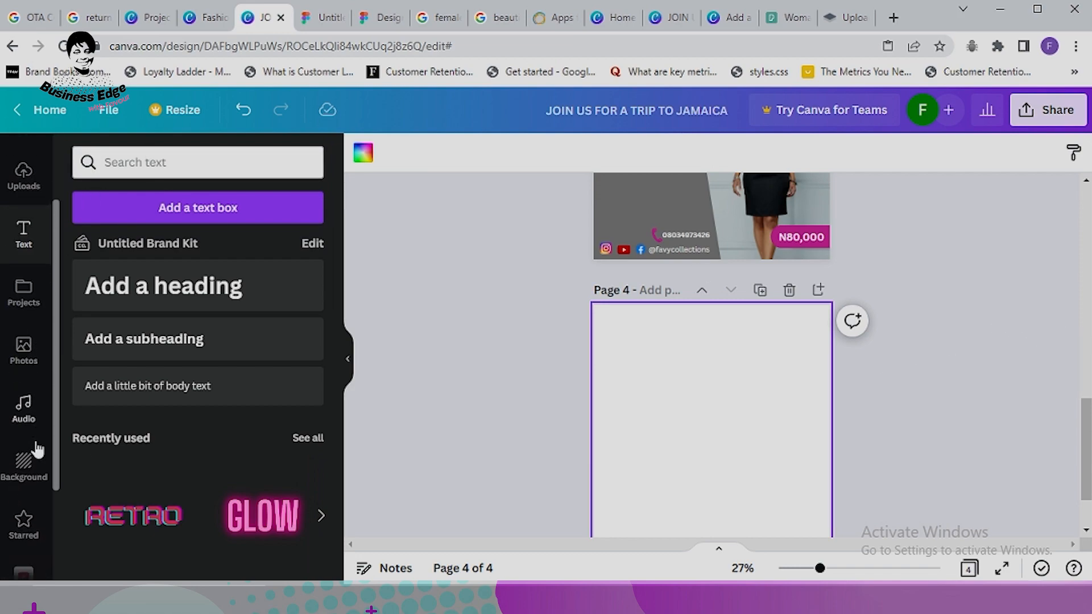
Step: Try background images on page 4, settling on the lavender pattern, then open a new browser tab
{"action": "left_click", "coordinate": [24, 406]}
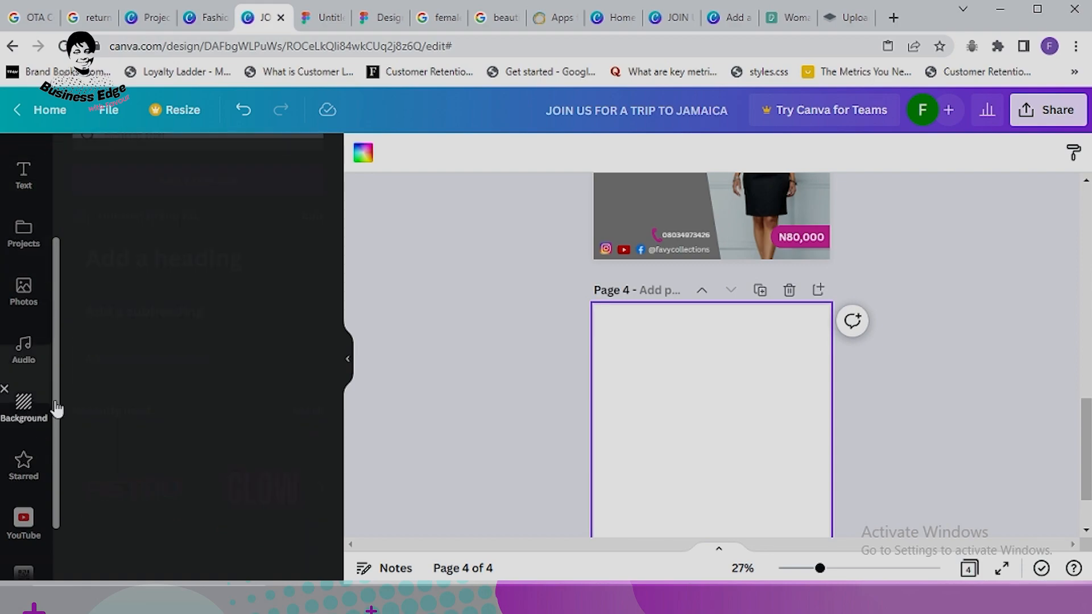
{"action": "scroll", "coordinate": [913, 402], "scroll_direction": "down", "scroll_amount": 1}
{"action": "scroll", "coordinate": [260, 438], "scroll_direction": "down", "scroll_amount": 3}
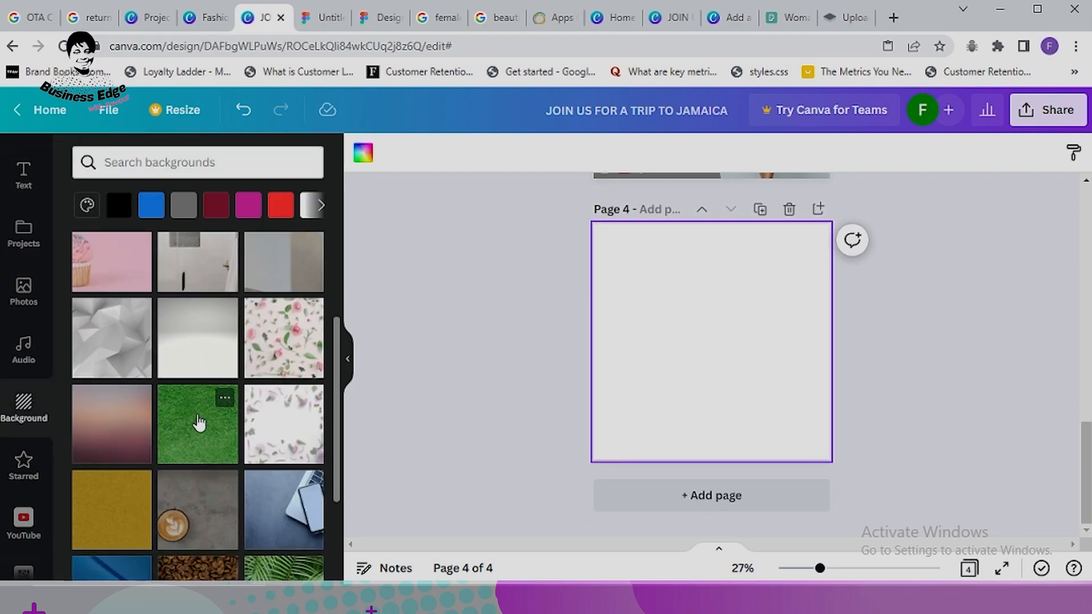
{"action": "left_click", "coordinate": [265, 414]}
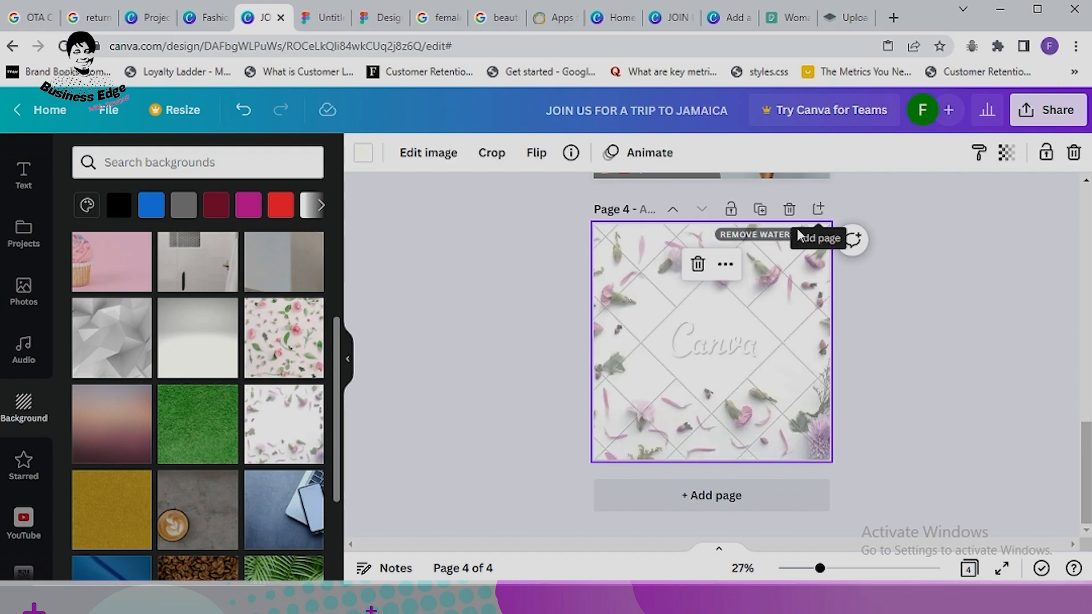
{"action": "scroll", "coordinate": [222, 375], "scroll_direction": "up", "scroll_amount": 1}
{"action": "scroll", "coordinate": [226, 401], "scroll_direction": "down", "scroll_amount": 5}
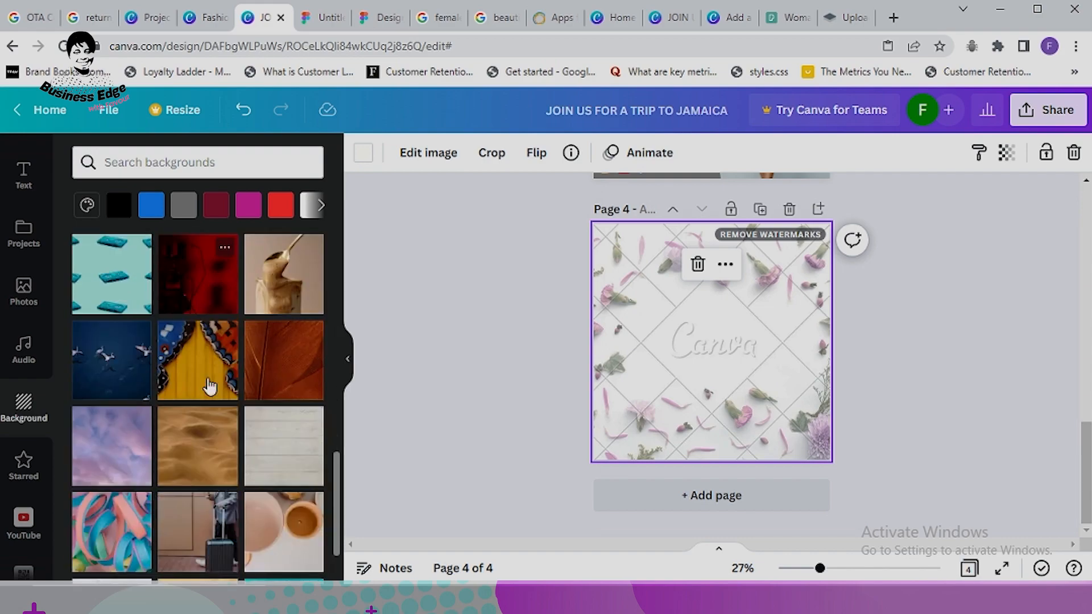
{"action": "scroll", "coordinate": [211, 381], "scroll_direction": "down", "scroll_amount": 3}
{"action": "left_click", "coordinate": [114, 394]}
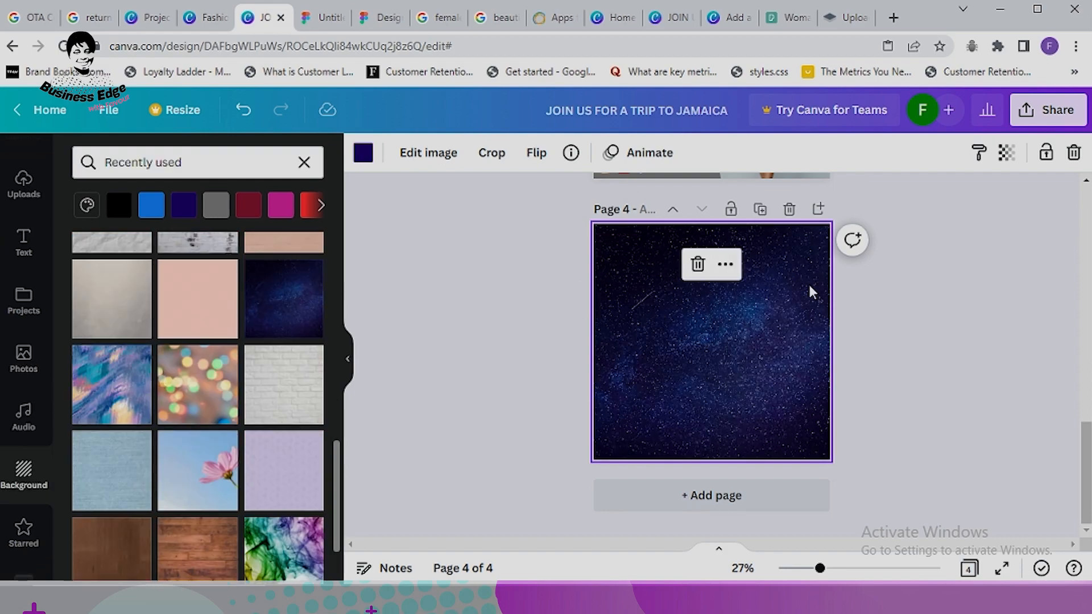
{"action": "scroll", "coordinate": [202, 458], "scroll_direction": "down", "scroll_amount": 2}
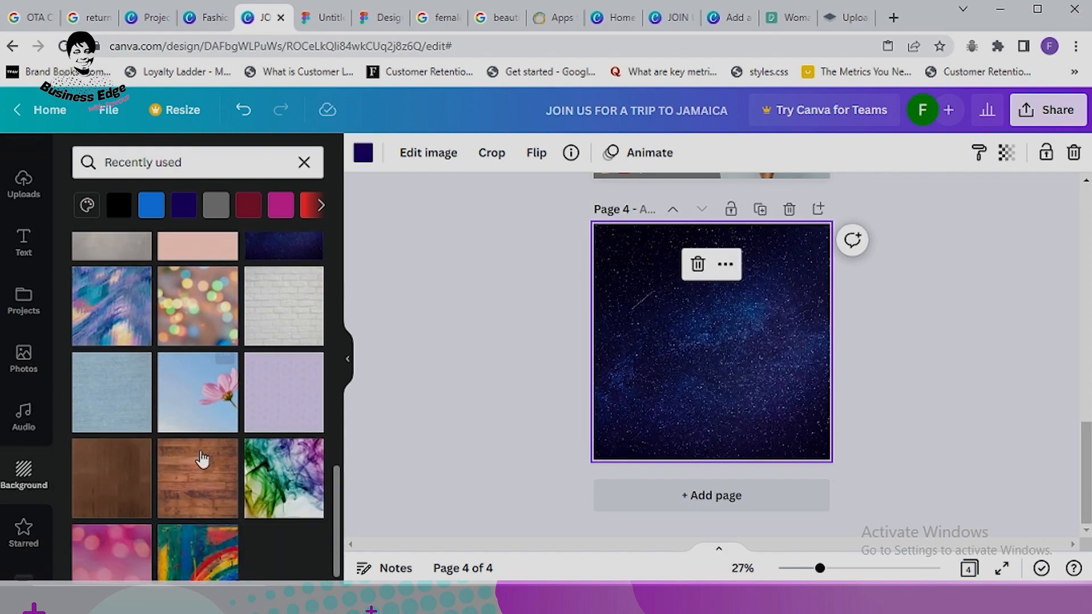
{"action": "left_click", "coordinate": [285, 366]}
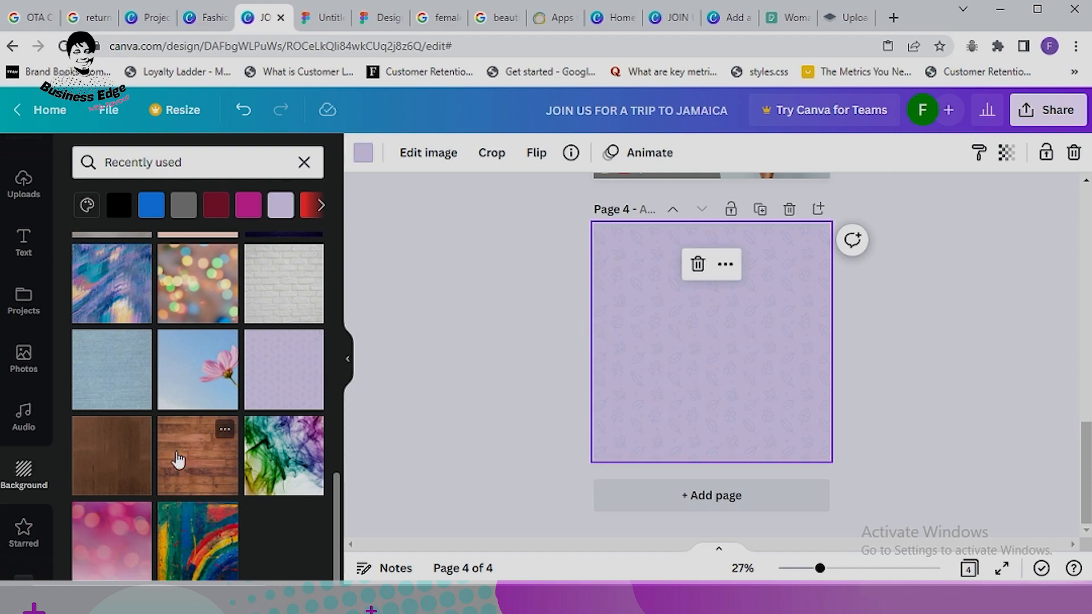
{"action": "left_click", "coordinate": [895, 18]}
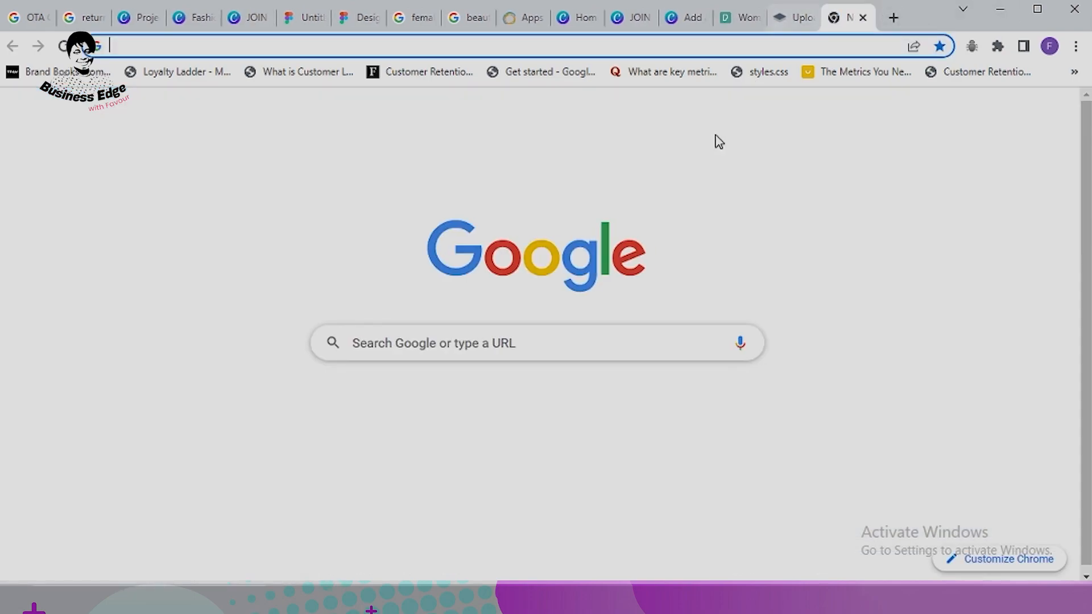
Step: Search Google for 'pink fashion background'
{"action": "left_click", "coordinate": [647, 343]}
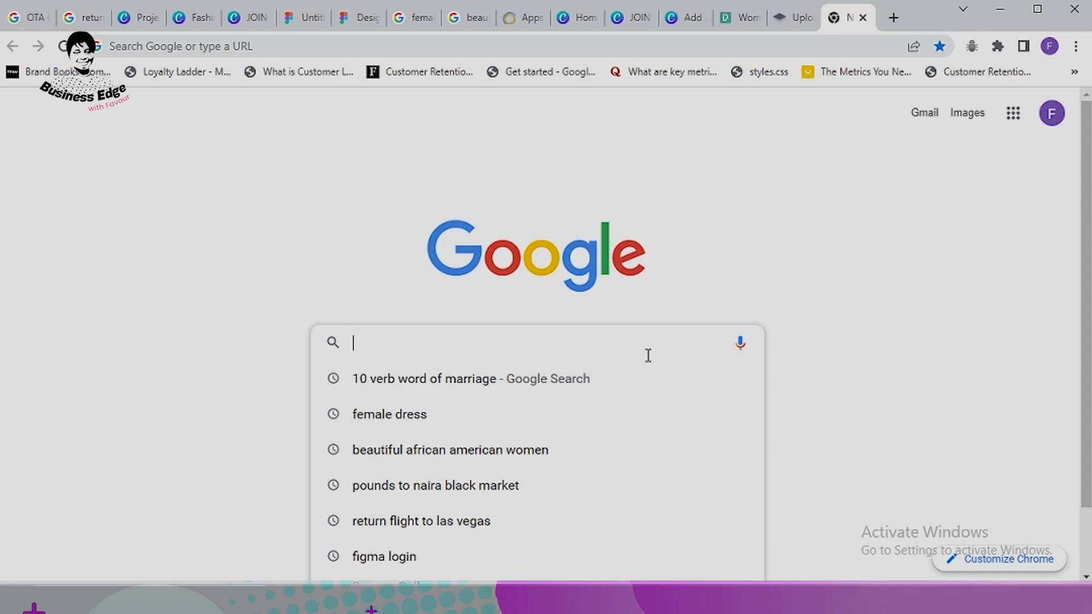
{"action": "type", "text": "pink "}
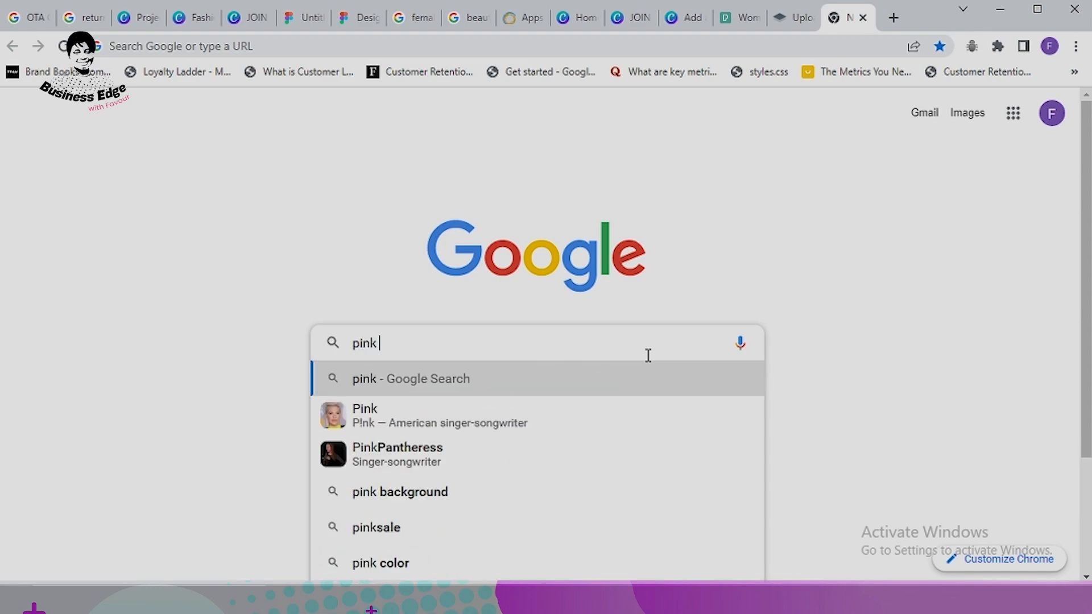
{"action": "type", "text": "fashu"}
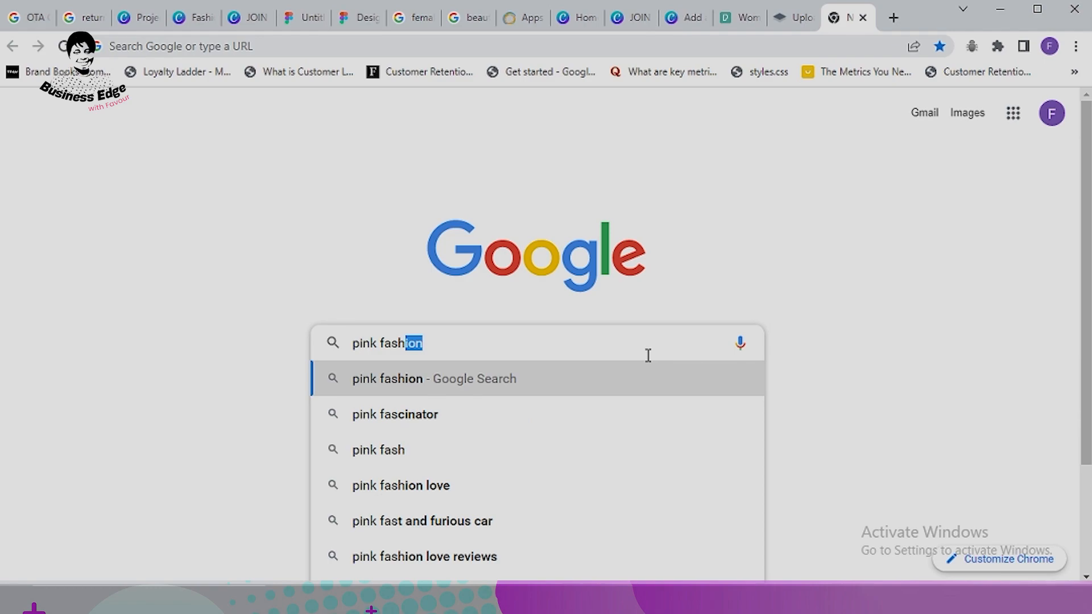
{"action": "key", "text": "BackSpace"}
{"action": "type", "text": "ion"}
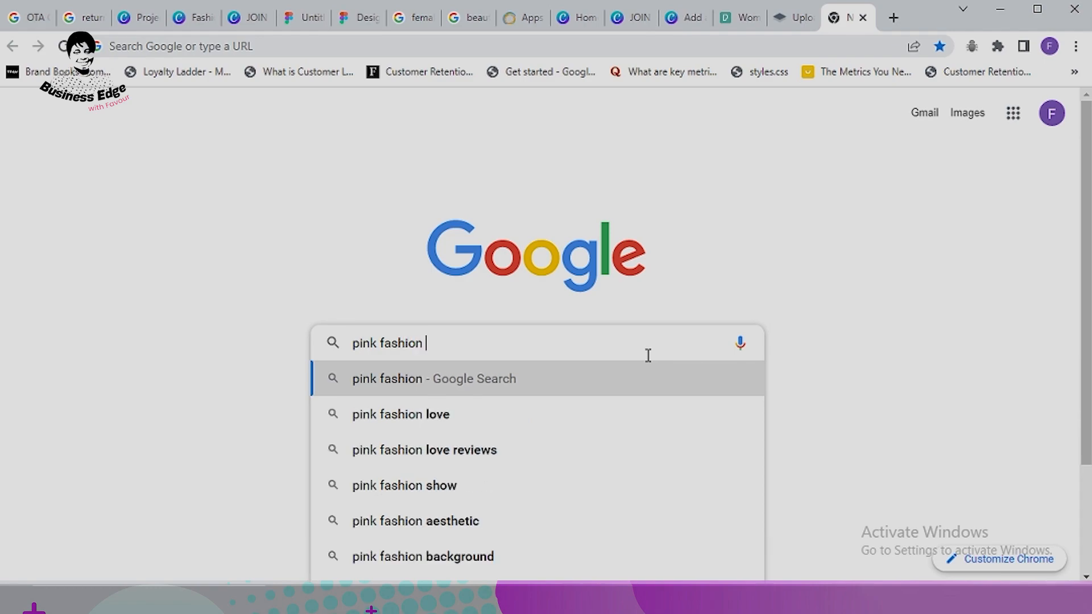
{"action": "type", "text": " bac"}
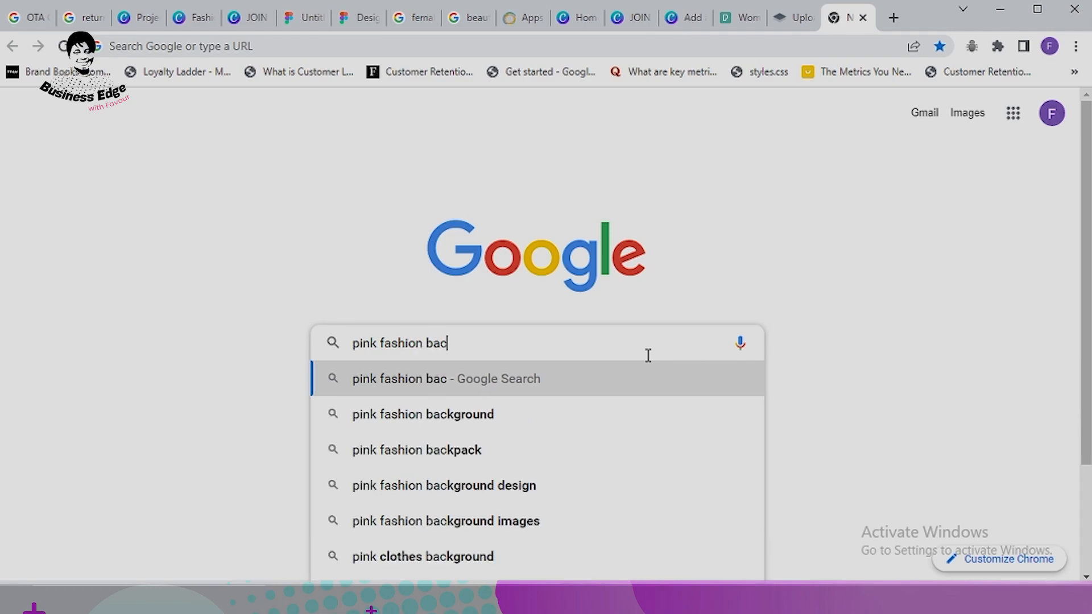
{"action": "type", "text": "kground"}
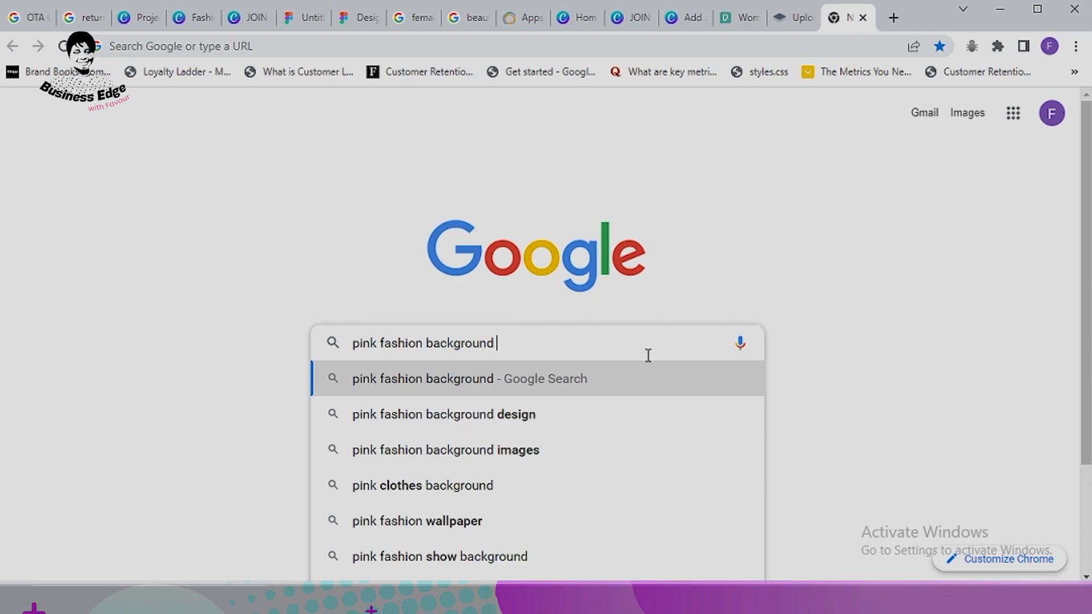
{"action": "left_click", "coordinate": [551, 421]}
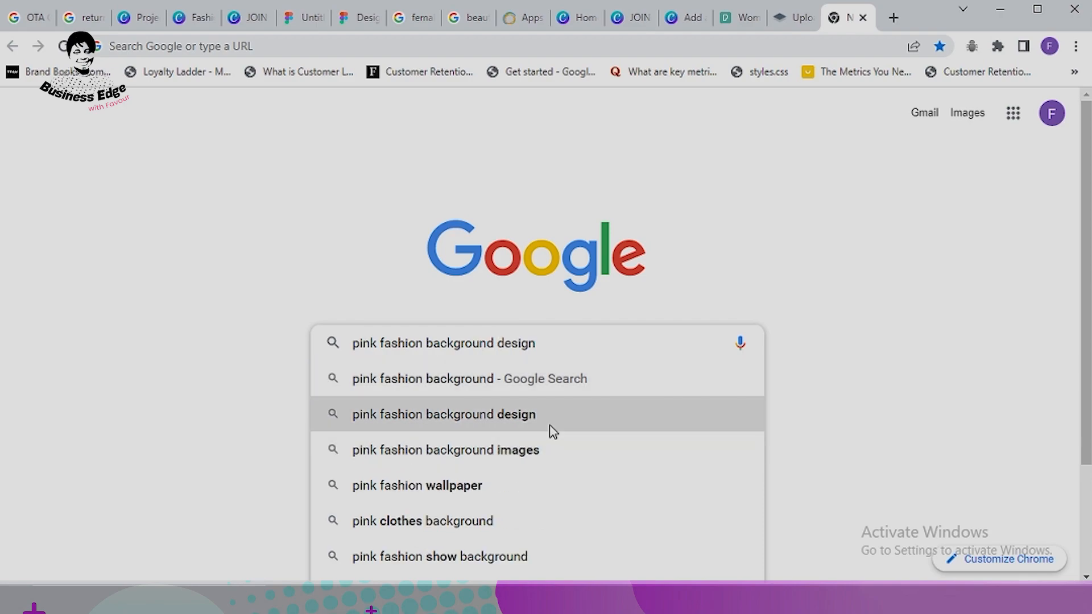
{"action": "scroll", "coordinate": [676, 387], "scroll_direction": "down", "scroll_amount": 3}
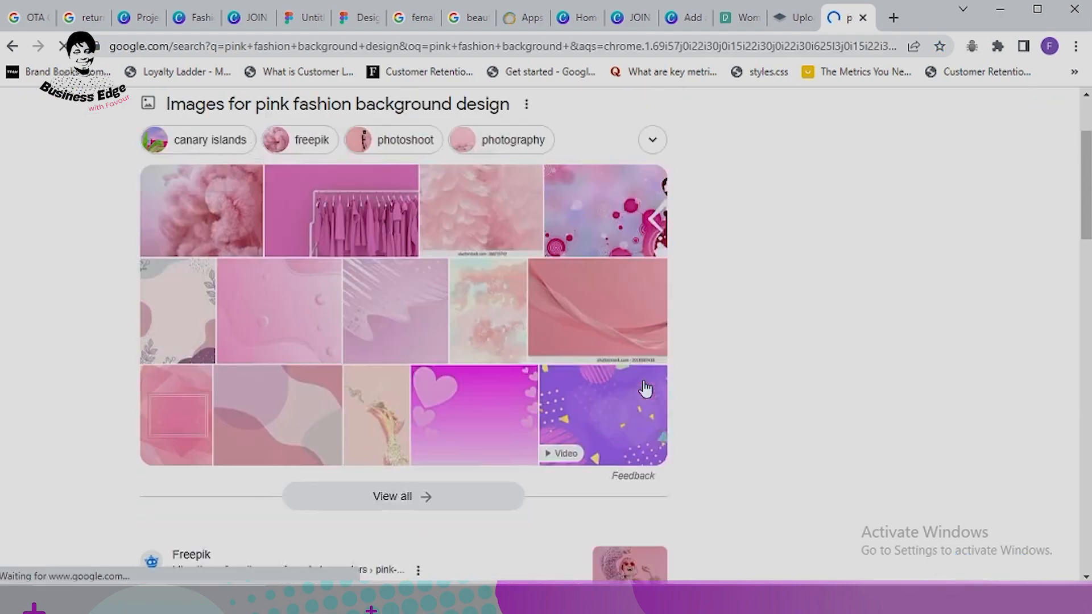
{"action": "scroll", "coordinate": [412, 328], "scroll_direction": "up", "scroll_amount": 2}
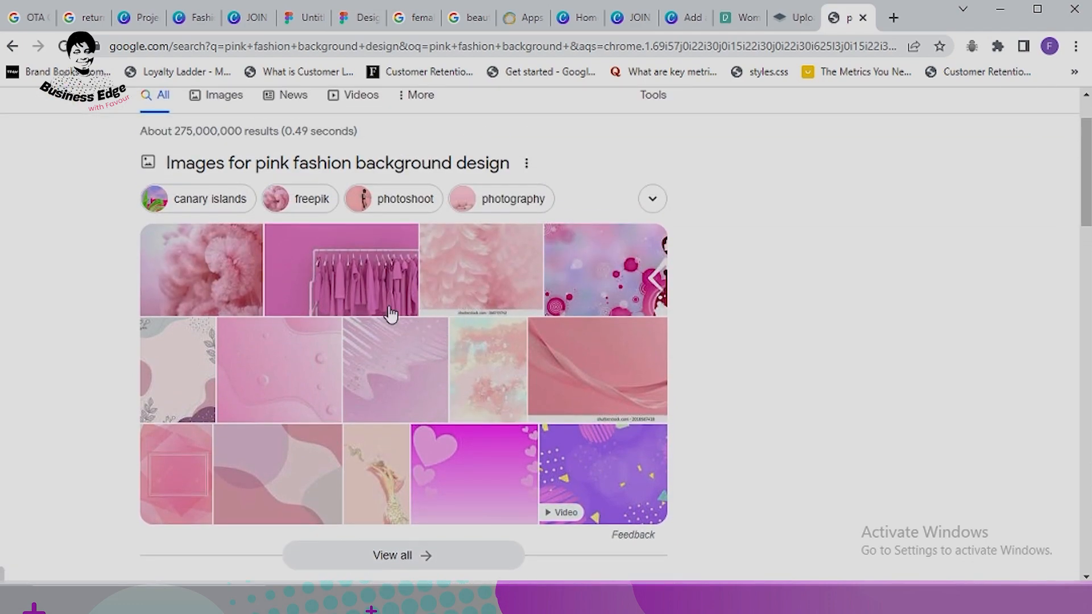
{"action": "scroll", "coordinate": [383, 423], "scroll_direction": "down", "scroll_amount": 2}
Step: From the image results, download the floral pink mandala wallpaper to Downloads via Free Download Manager
{"action": "left_click", "coordinate": [401, 477]}
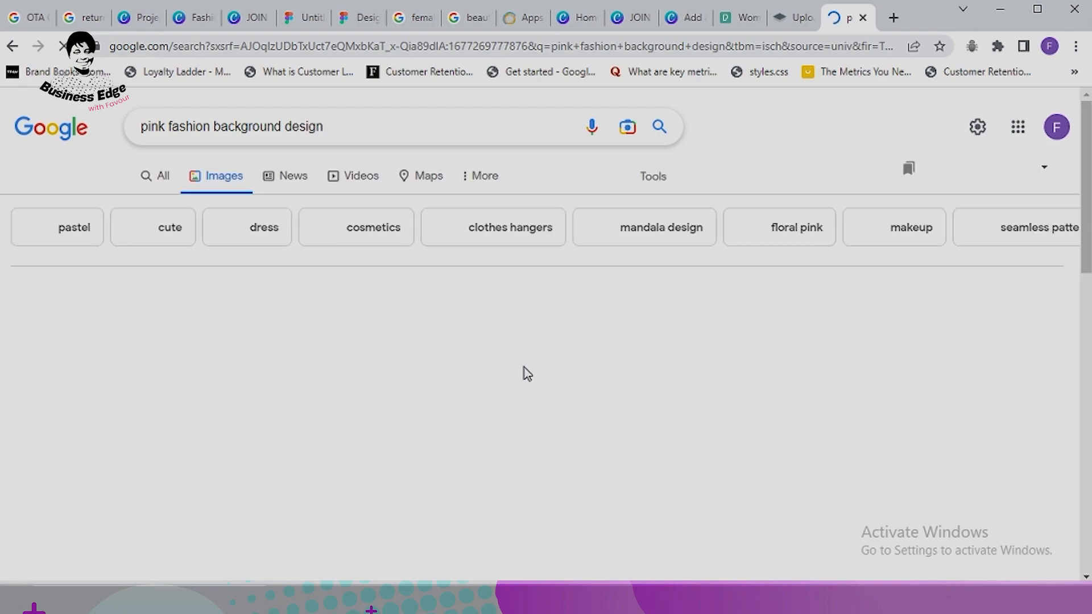
{"action": "scroll", "coordinate": [620, 347], "scroll_direction": "down", "scroll_amount": 6}
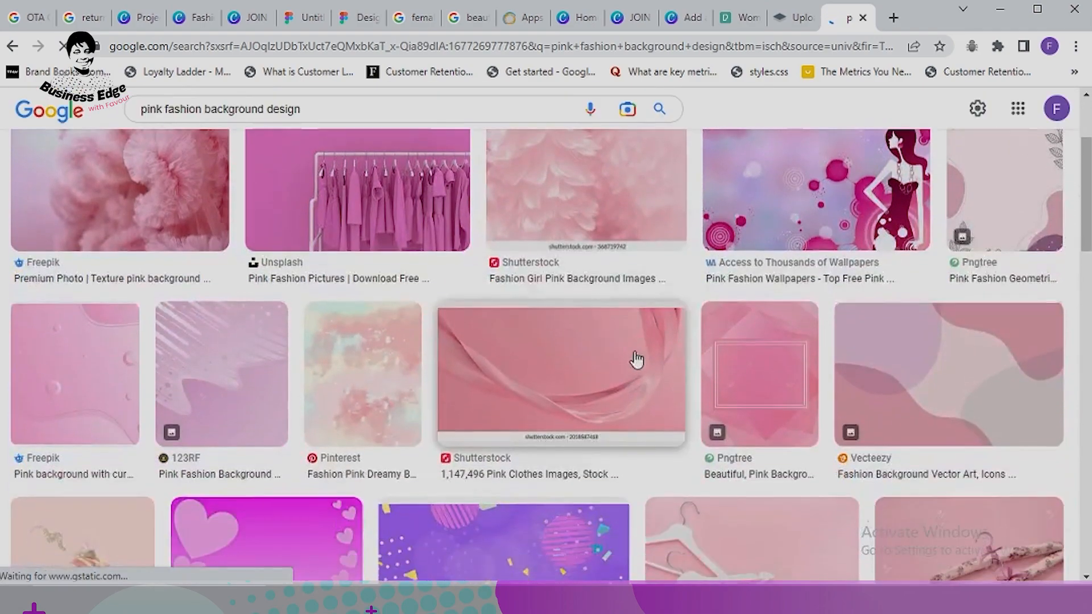
{"action": "scroll", "coordinate": [605, 319], "scroll_direction": "up", "scroll_amount": 3}
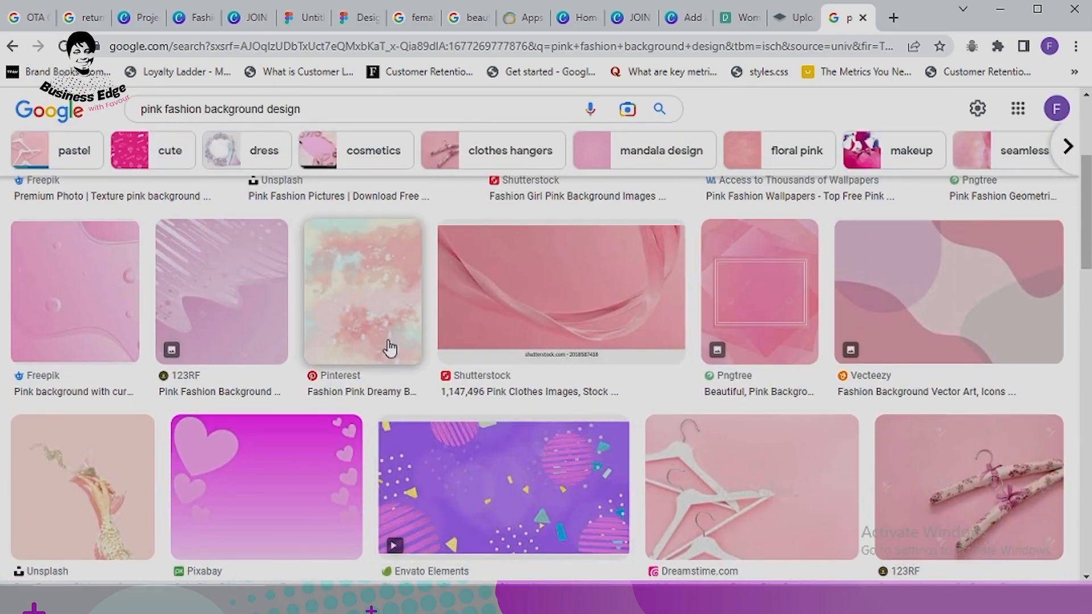
{"action": "scroll", "coordinate": [390, 346], "scroll_direction": "up", "scroll_amount": 2}
{"action": "scroll", "coordinate": [433, 358], "scroll_direction": "down", "scroll_amount": 3}
{"action": "scroll", "coordinate": [462, 358], "scroll_direction": "down", "scroll_amount": 6}
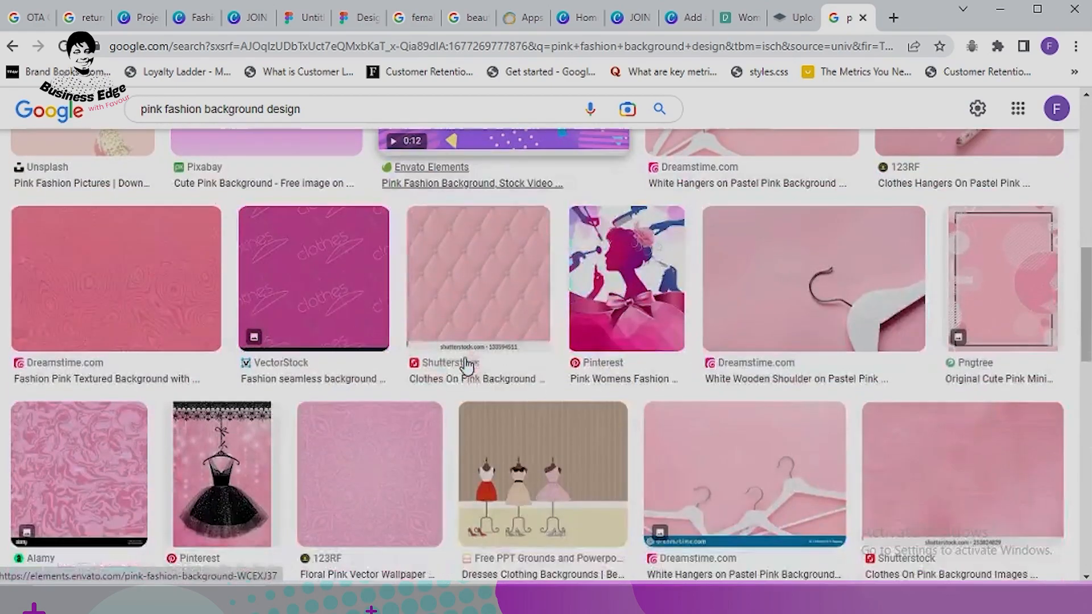
{"action": "scroll", "coordinate": [672, 379], "scroll_direction": "down", "scroll_amount": 1}
{"action": "scroll", "coordinate": [677, 380], "scroll_direction": "down", "scroll_amount": 4}
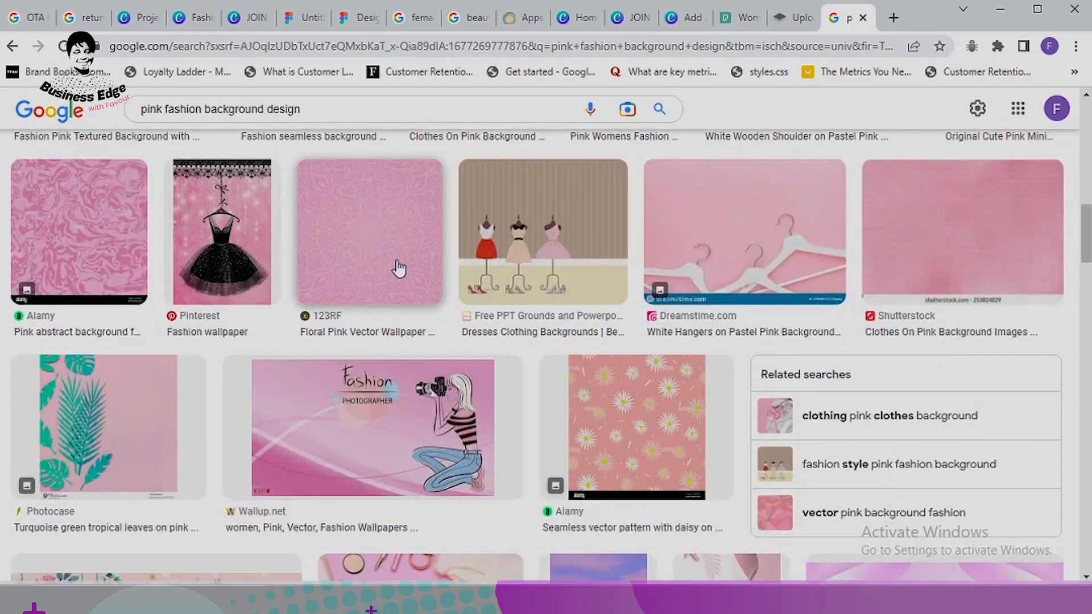
{"action": "left_click", "coordinate": [391, 263]}
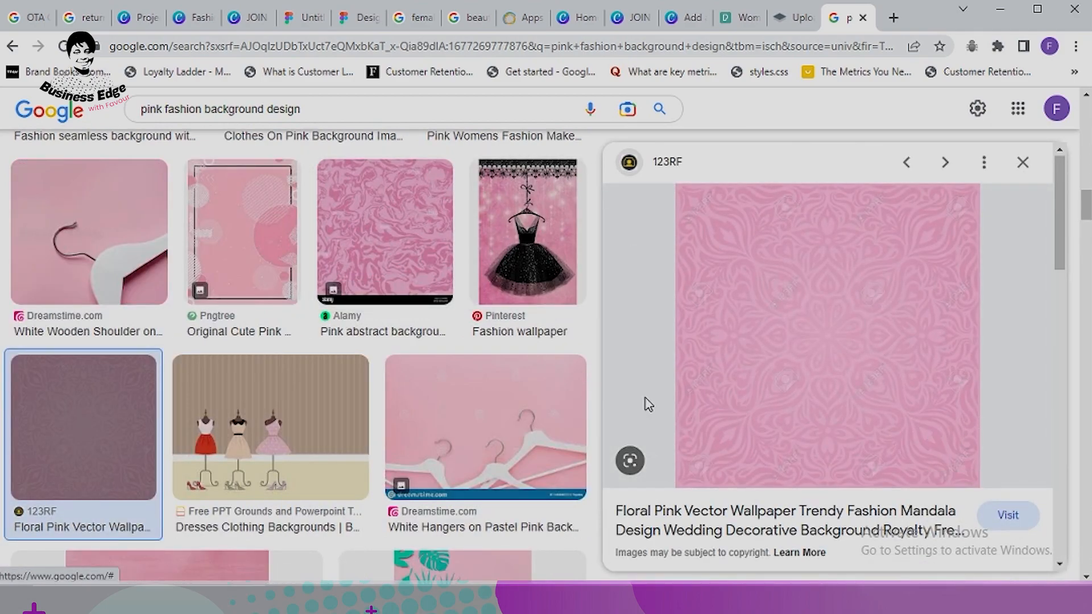
{"action": "scroll", "coordinate": [812, 297], "scroll_direction": "down", "scroll_amount": 1}
{"action": "right_click", "coordinate": [822, 290]}
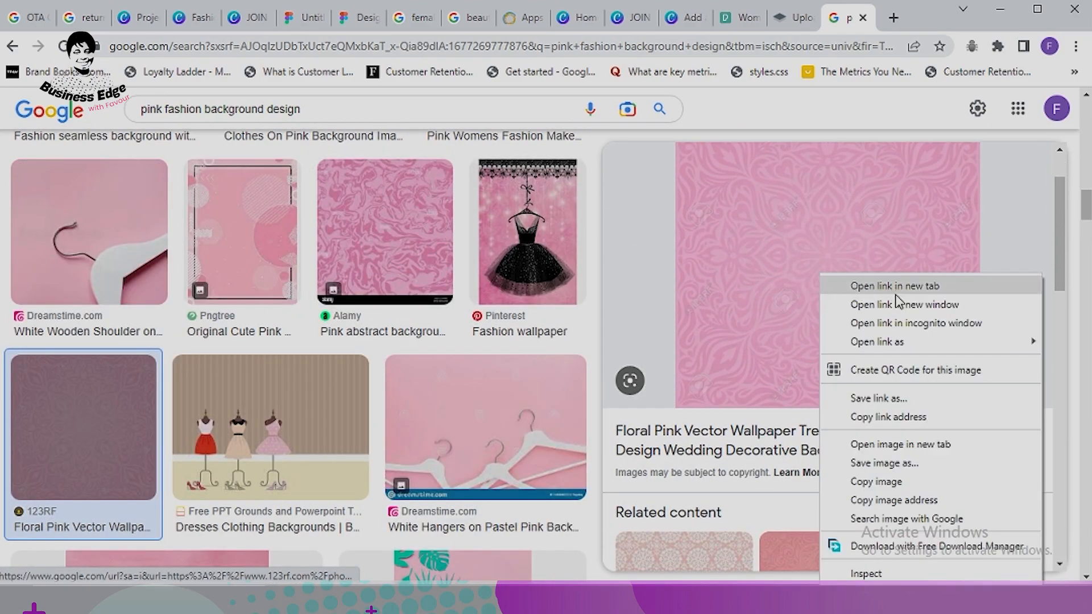
{"action": "left_click", "coordinate": [871, 465]}
{"action": "left_click", "coordinate": [708, 411]}
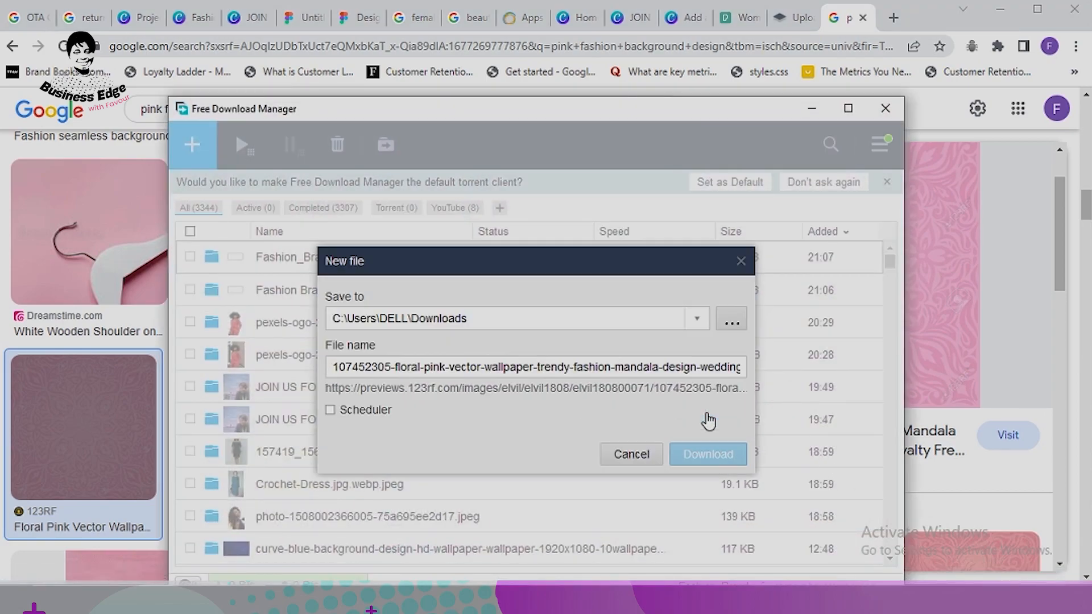
{"action": "left_click", "coordinate": [715, 466]}
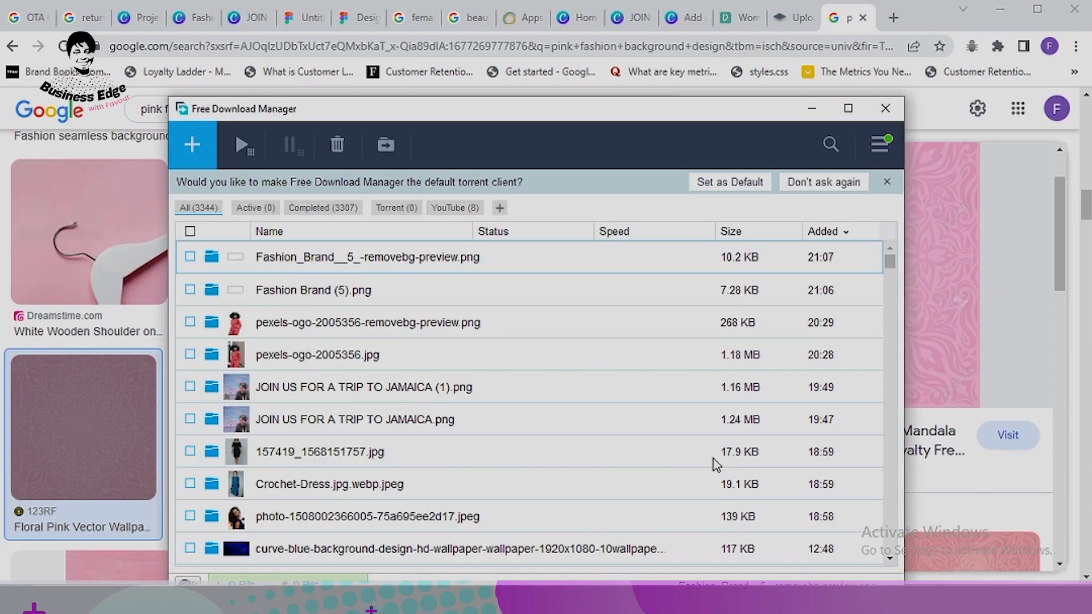
{"action": "left_click", "coordinate": [812, 110]}
Step: Also download the soft pink fabric image from Freepik, then return to the Canva tab
{"action": "scroll", "coordinate": [323, 329], "scroll_direction": "down", "scroll_amount": 10}
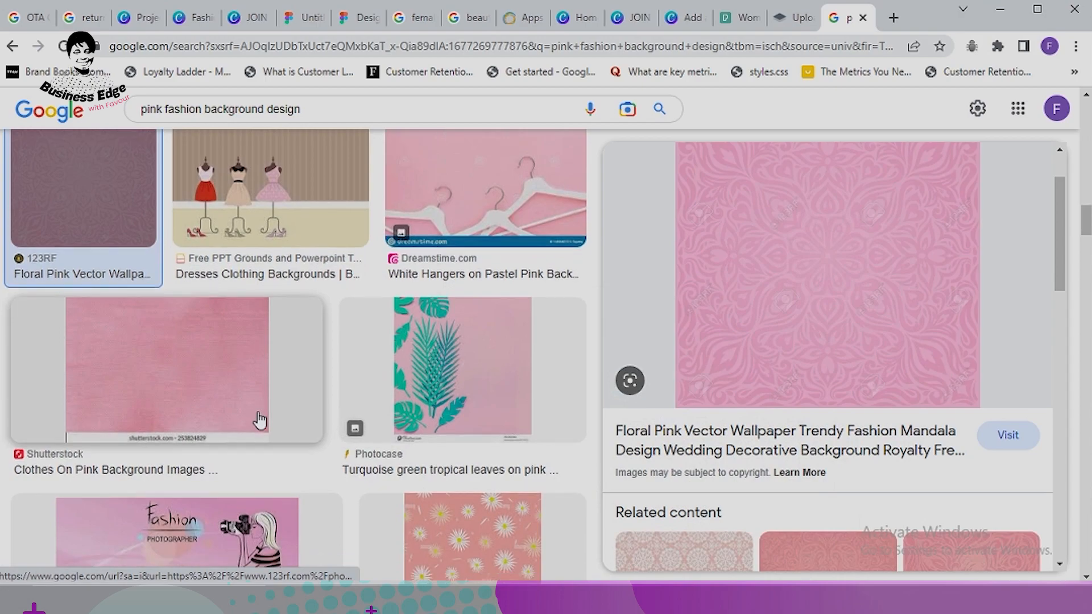
{"action": "scroll", "coordinate": [453, 394], "scroll_direction": "down", "scroll_amount": 10}
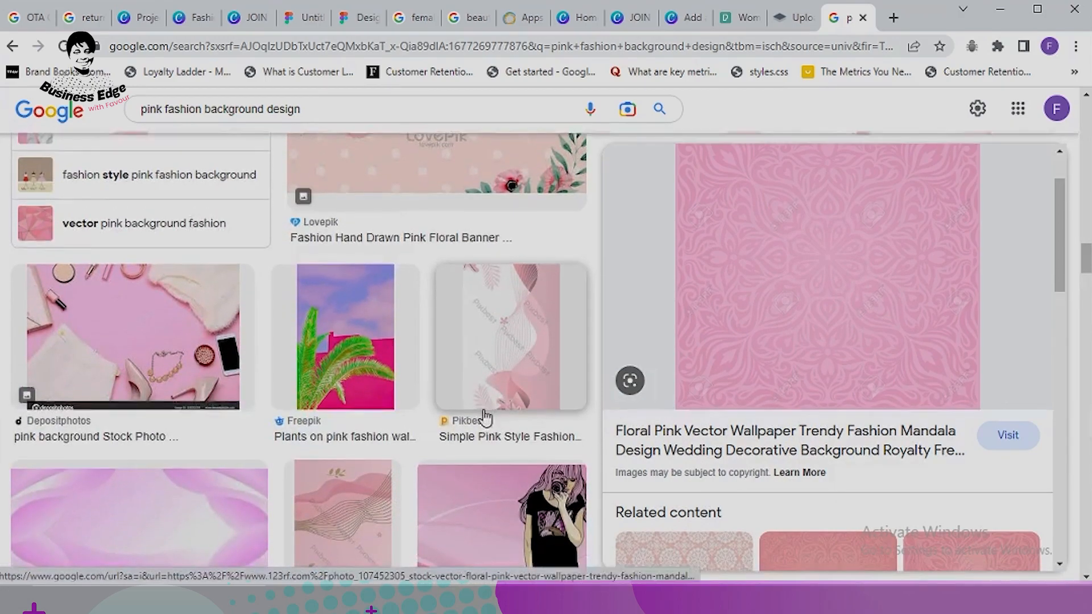
{"action": "scroll", "coordinate": [192, 391], "scroll_direction": "down", "scroll_amount": 9}
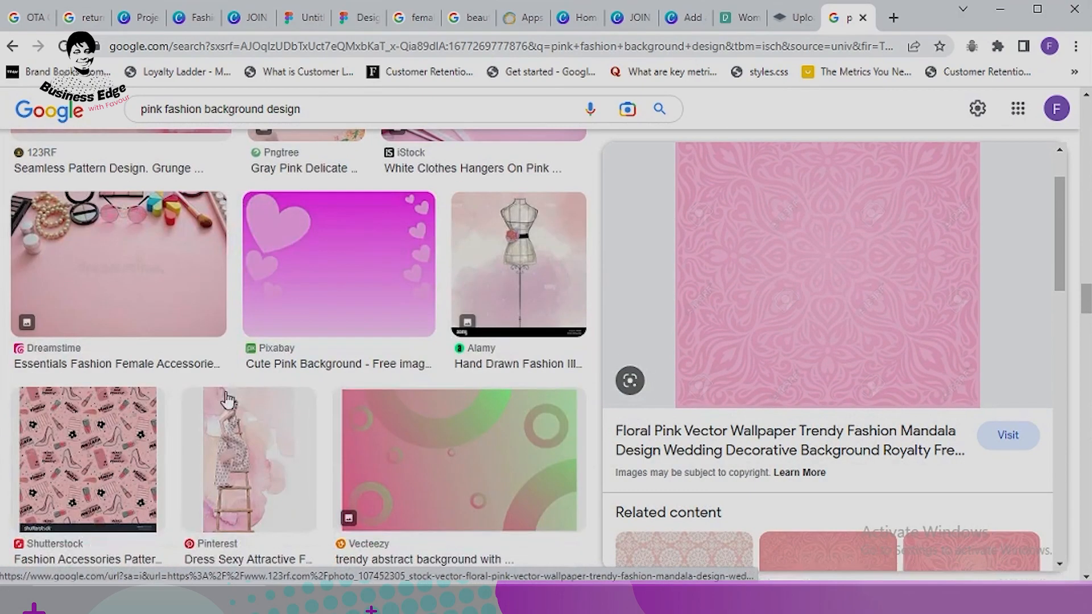
{"action": "scroll", "coordinate": [415, 398], "scroll_direction": "down", "scroll_amount": 4}
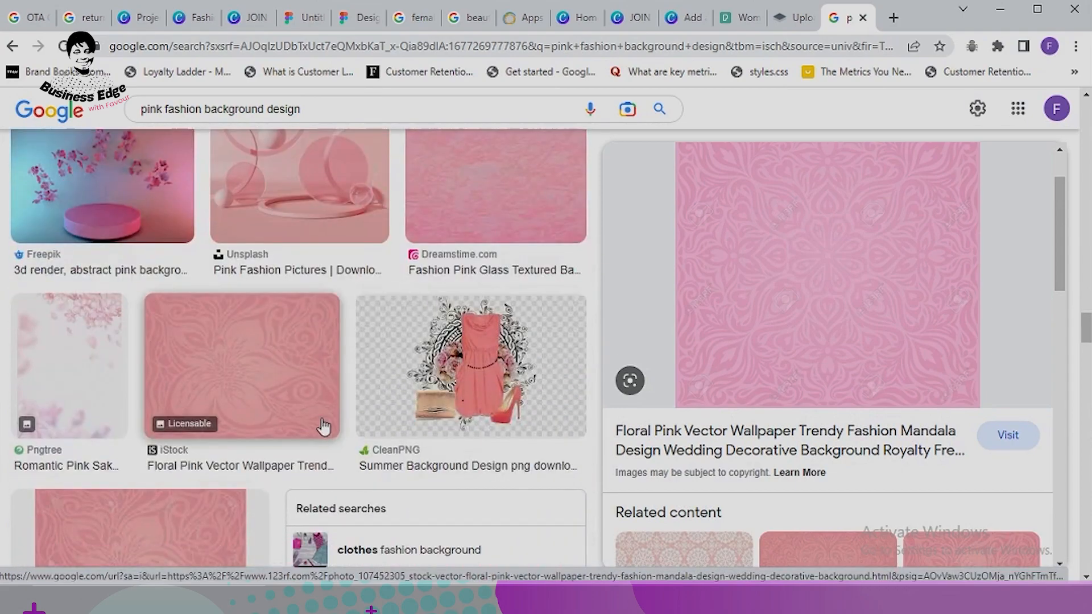
{"action": "scroll", "coordinate": [329, 378], "scroll_direction": "up", "scroll_amount": 3}
{"action": "scroll", "coordinate": [399, 390], "scroll_direction": "down", "scroll_amount": 8}
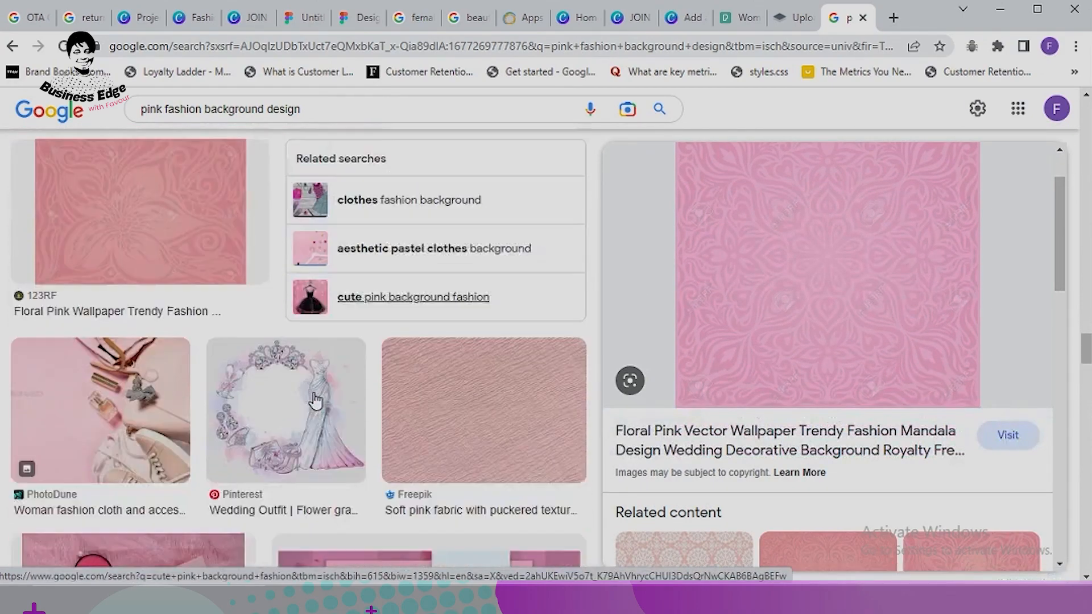
{"action": "left_click", "coordinate": [486, 392]}
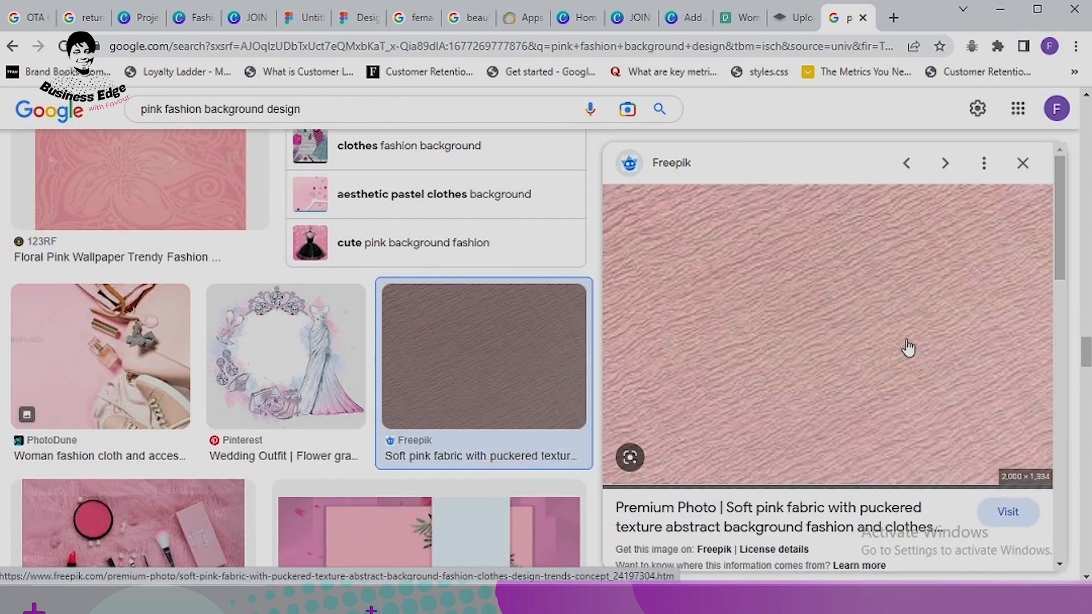
{"action": "right_click", "coordinate": [801, 337]}
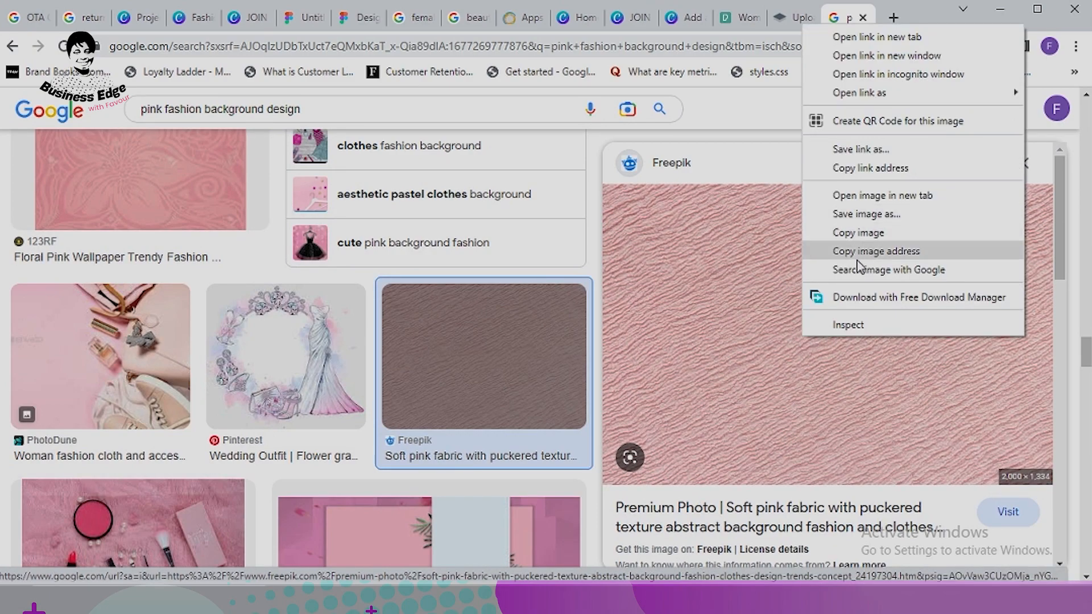
{"action": "left_click", "coordinate": [869, 215]}
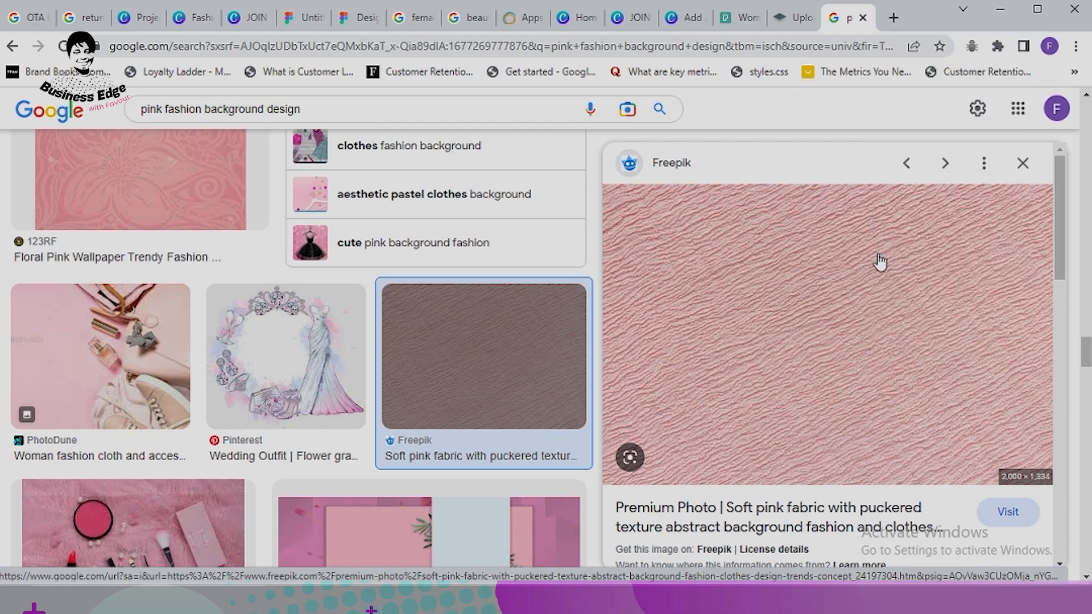
{"action": "left_click", "coordinate": [720, 411]}
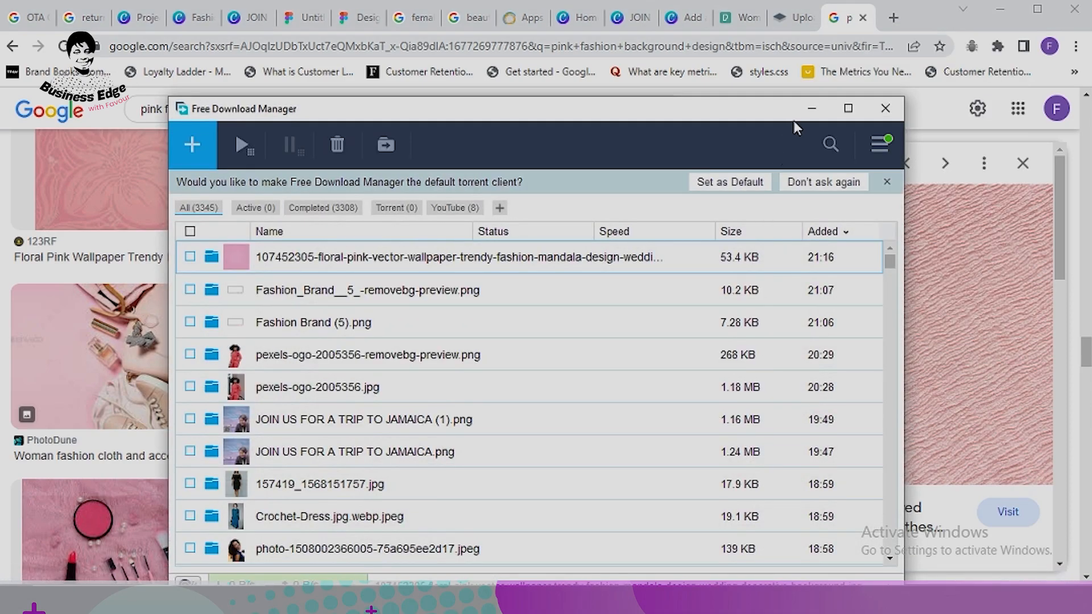
{"action": "left_click", "coordinate": [811, 108]}
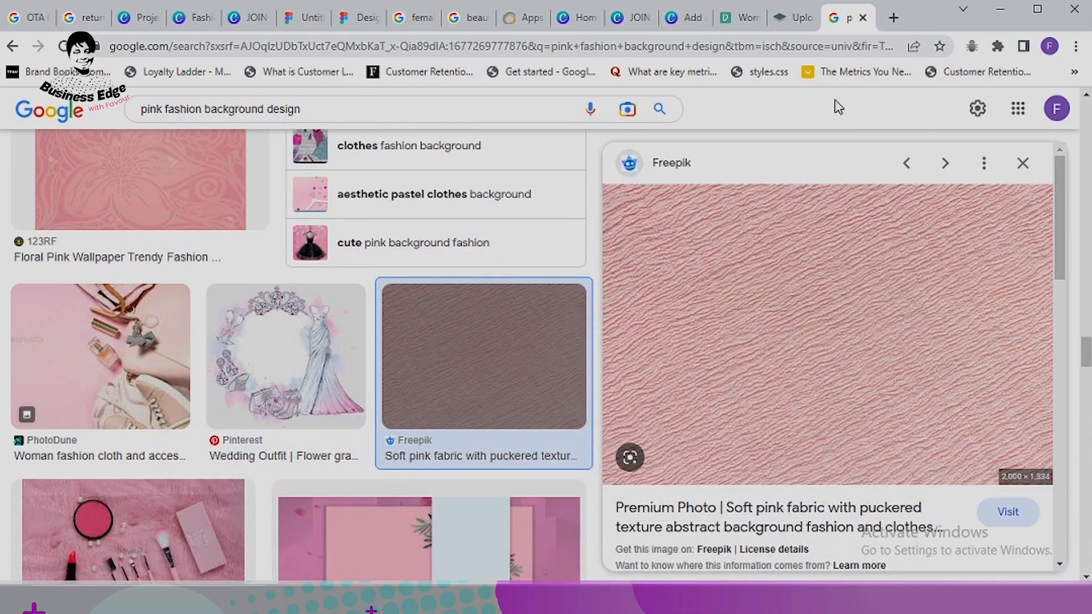
{"action": "left_click", "coordinate": [252, 18]}
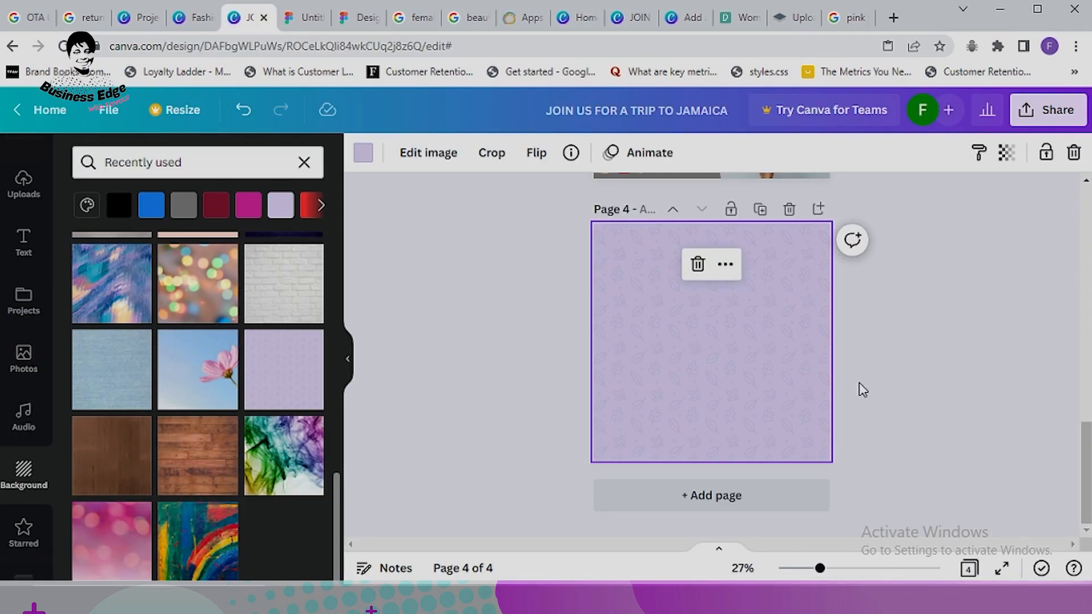
Step: Delete the lavender pattern from page 4 and make its background plain white
{"action": "scroll", "coordinate": [863, 391], "scroll_direction": "up", "scroll_amount": 3}
{"action": "key", "text": "Delete"}
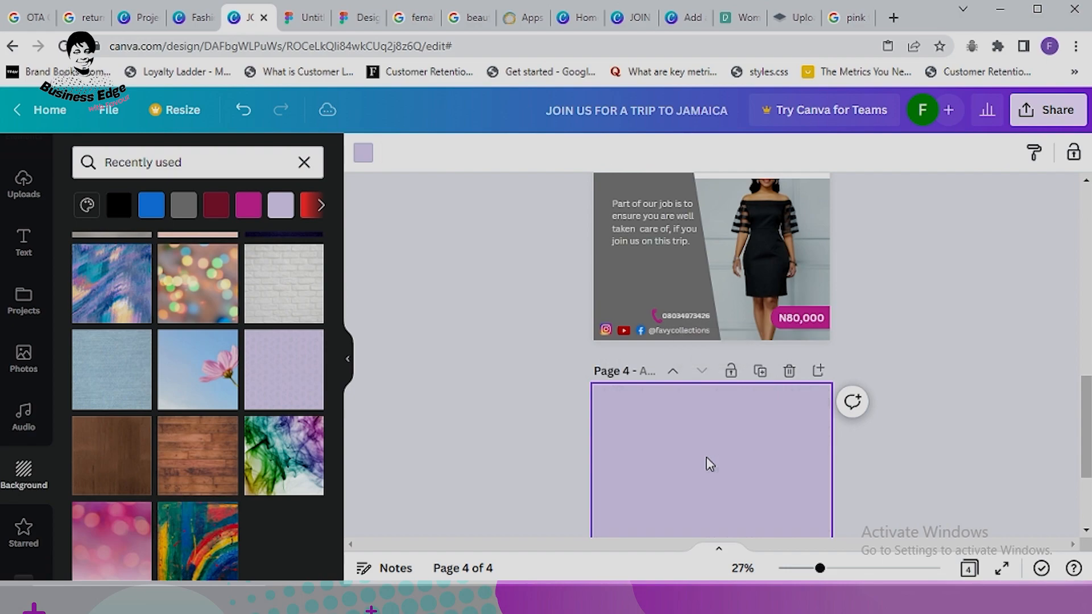
{"action": "scroll", "coordinate": [716, 444], "scroll_direction": "down", "scroll_amount": 3}
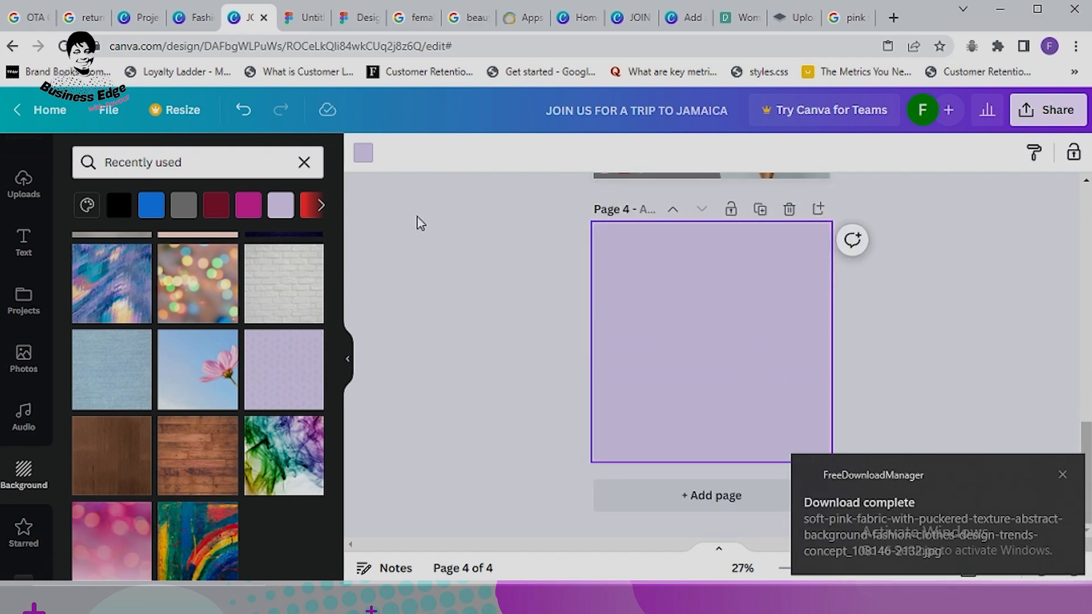
{"action": "left_click", "coordinate": [370, 162]}
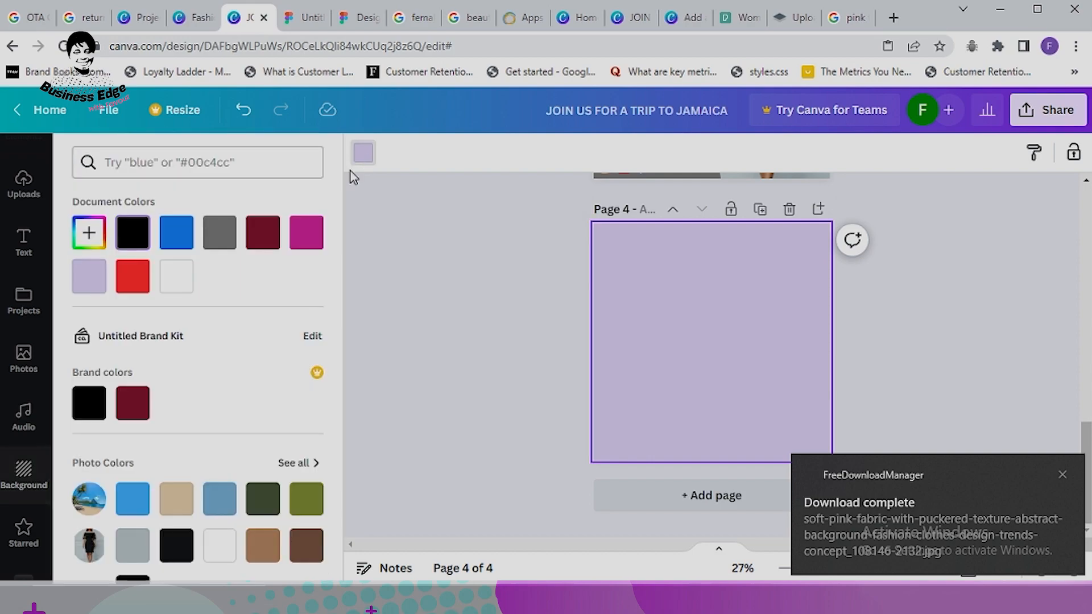
{"action": "left_click", "coordinate": [174, 274]}
Step: Move the Fashion Brand upload to the trash
{"action": "left_click", "coordinate": [503, 322]}
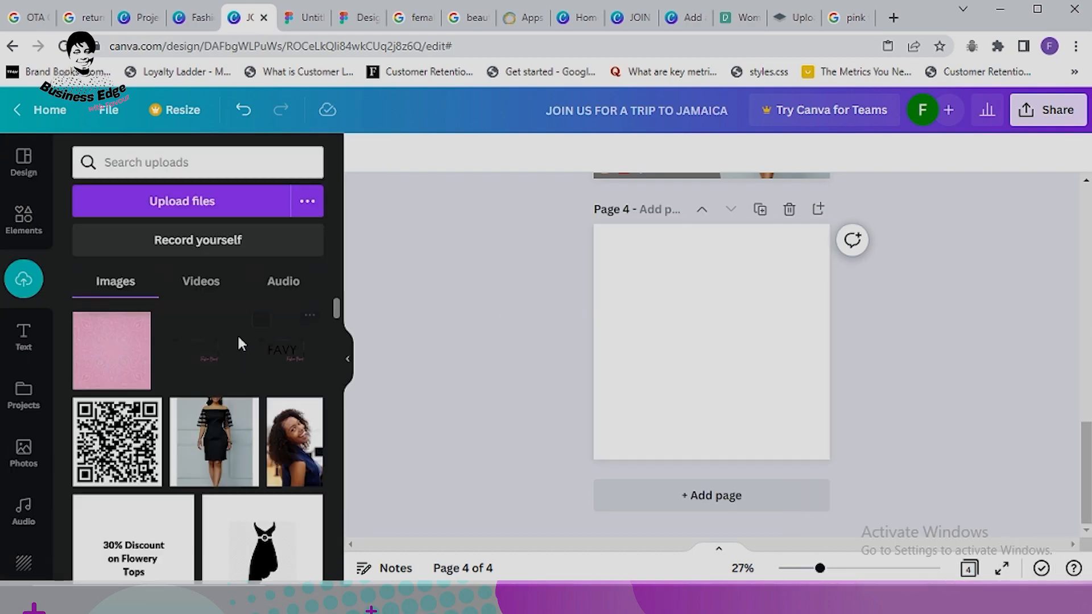
{"action": "left_click", "coordinate": [261, 330]}
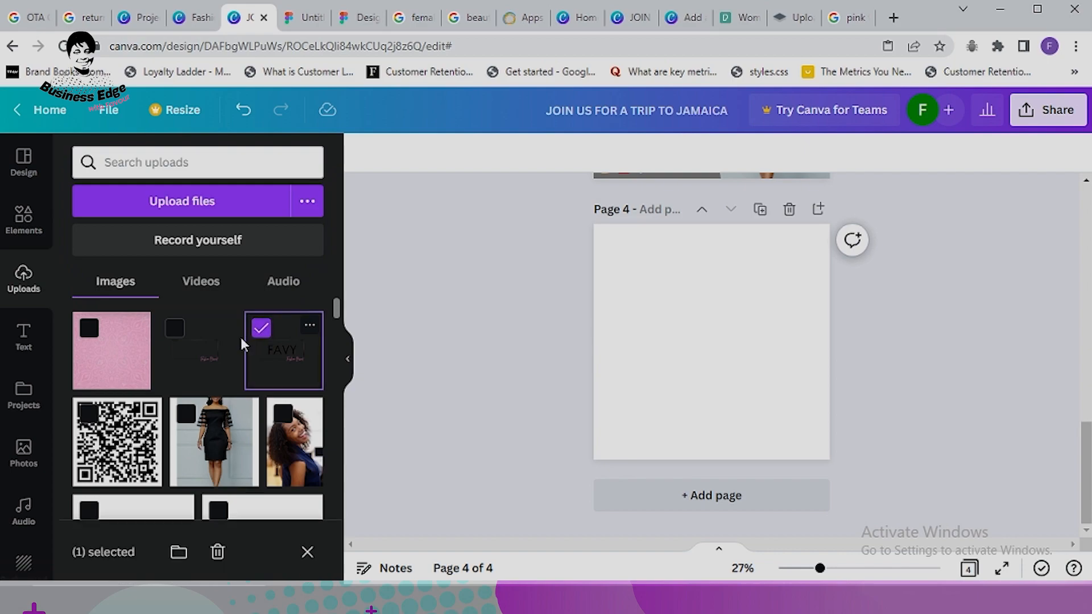
{"action": "left_click", "coordinate": [224, 326]}
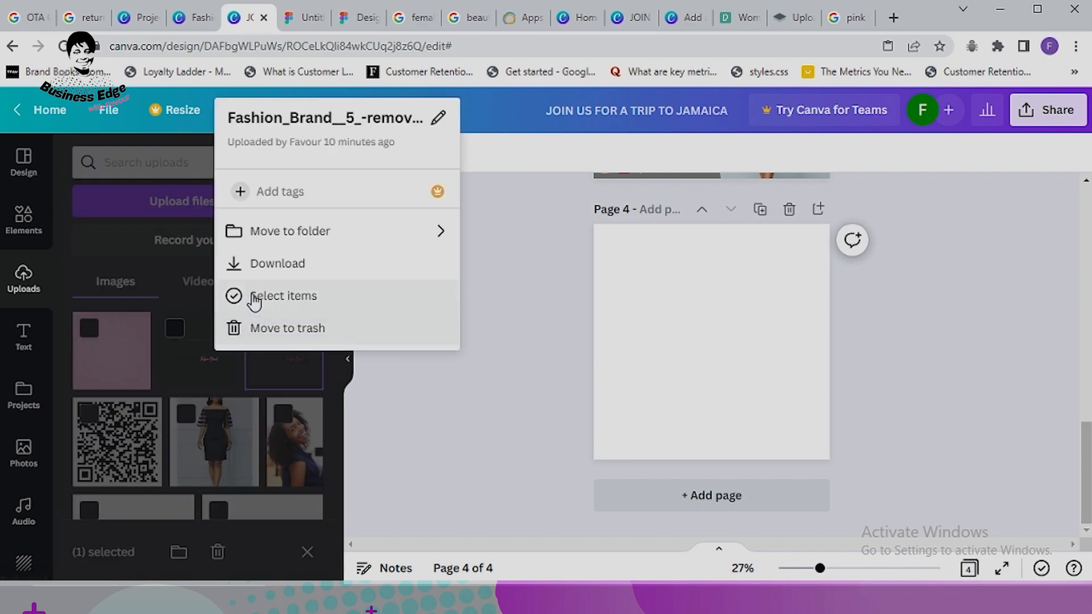
{"action": "left_click", "coordinate": [310, 329]}
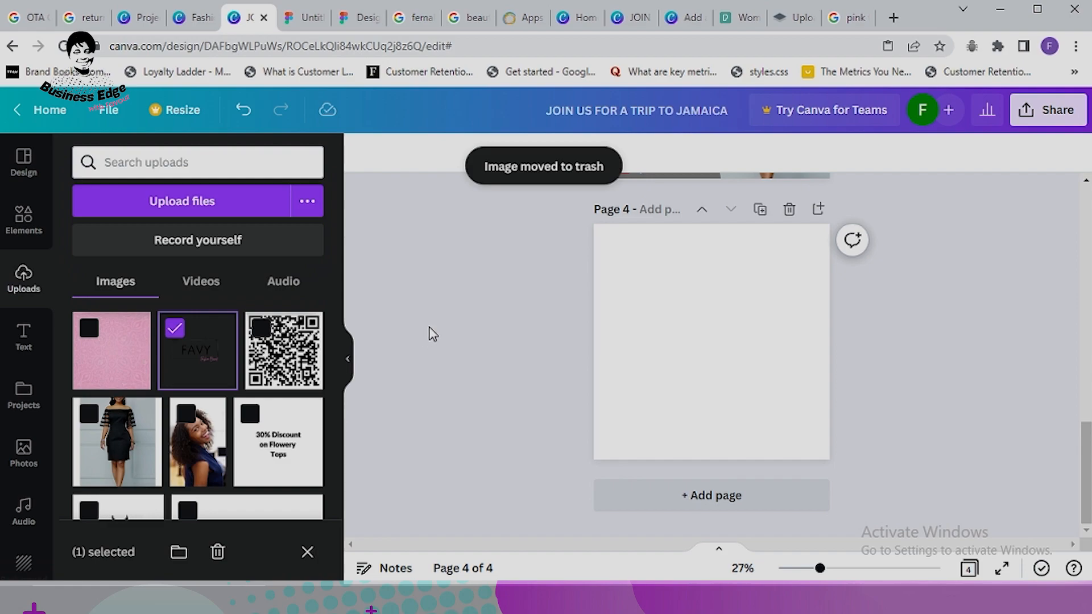
{"action": "left_click", "coordinate": [117, 356]}
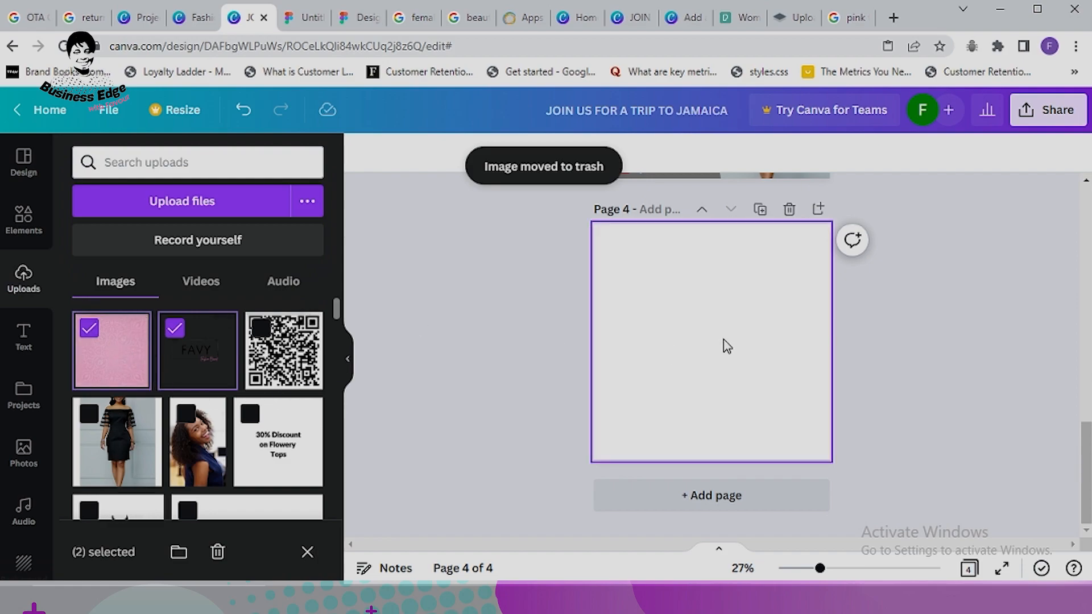
{"action": "left_click", "coordinate": [178, 334]}
{"action": "left_click", "coordinate": [108, 361]}
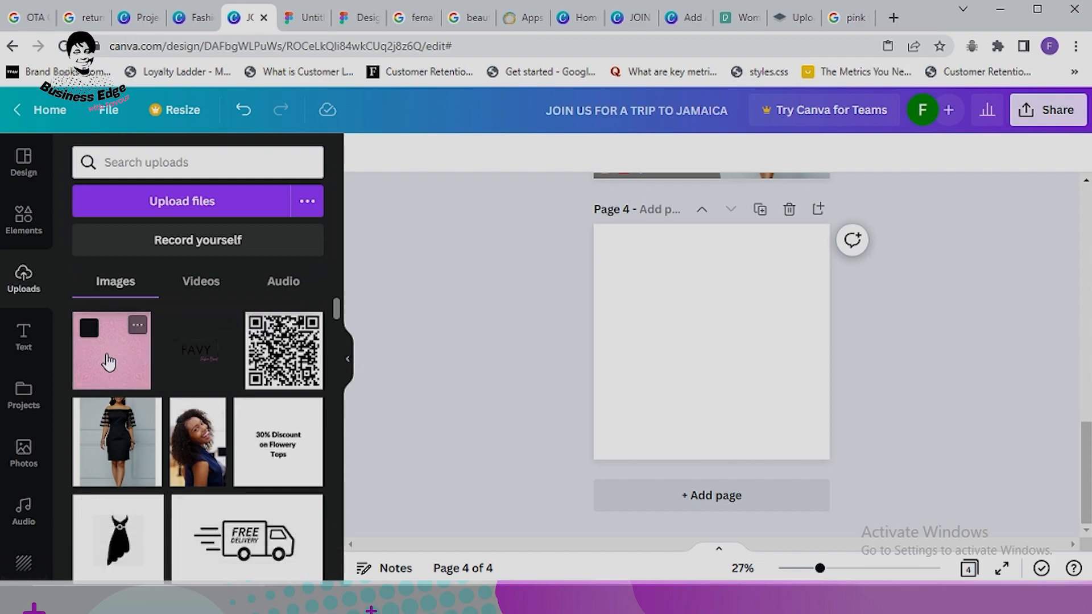
Step: Add the pink mandala upload to page 4 and stretch it to fill the page
{"action": "left_click", "coordinate": [108, 362]}
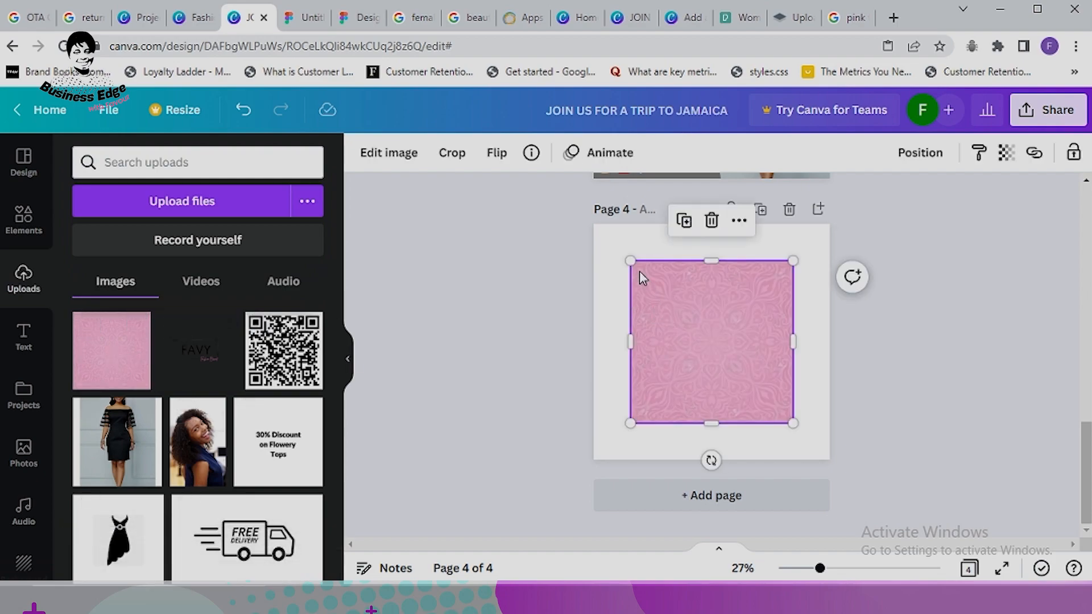
{"action": "left_click_drag", "start_coordinate": [630, 261], "coordinate": [594, 224]}
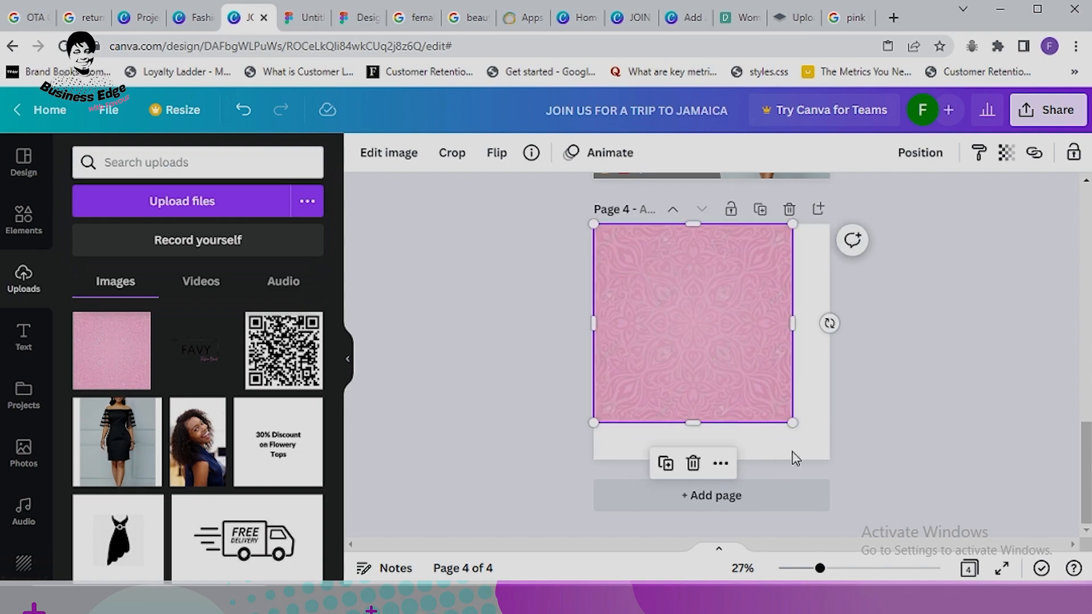
{"action": "left_click_drag", "start_coordinate": [793, 436], "coordinate": [831, 460]}
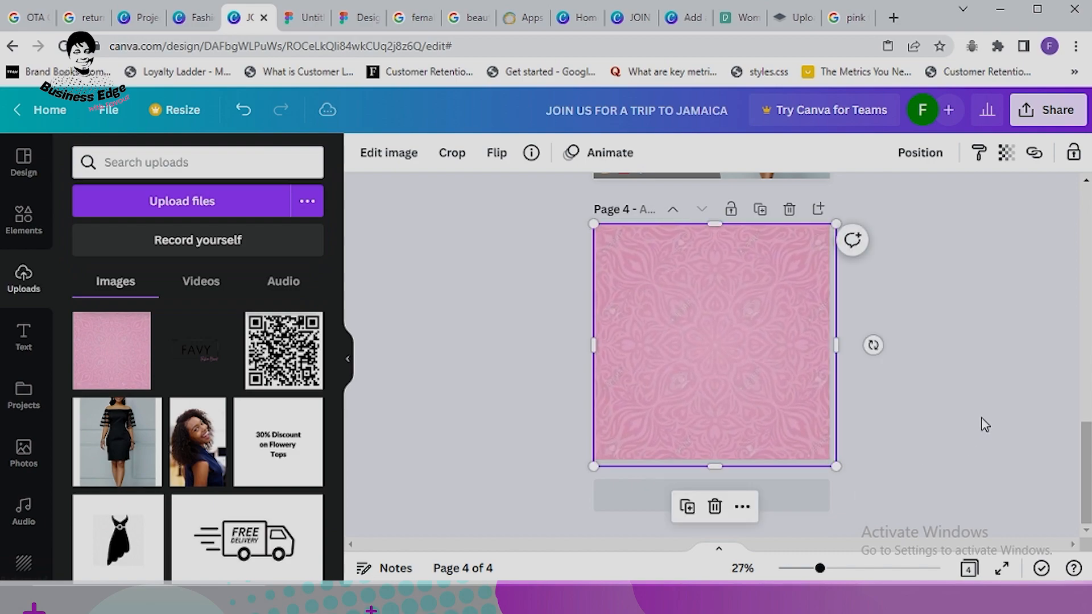
{"action": "left_click", "coordinate": [983, 424]}
Step: Fade the pink mandala image to 51 transparency
{"action": "left_click", "coordinate": [795, 385]}
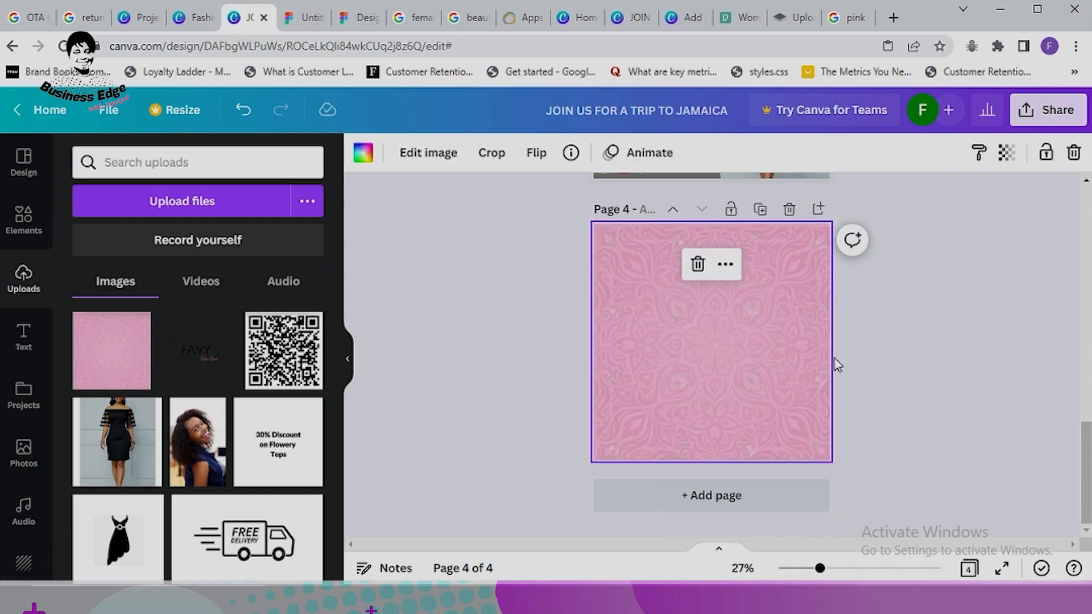
{"action": "left_click", "coordinate": [1007, 154]}
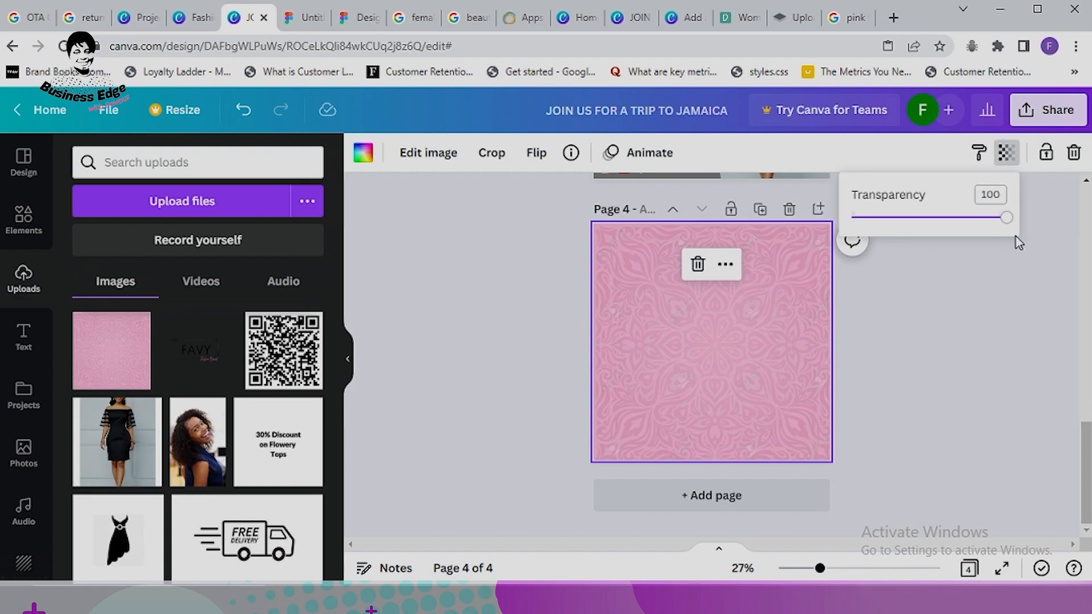
{"action": "left_click_drag", "start_coordinate": [1008, 226], "coordinate": [929, 248]}
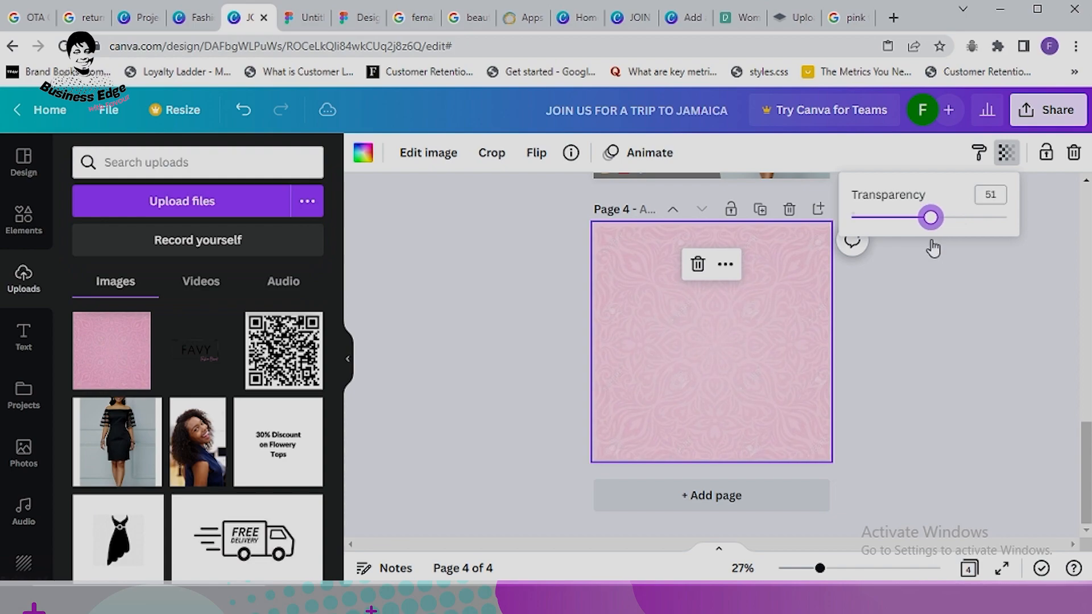
{"action": "left_click", "coordinate": [928, 331]}
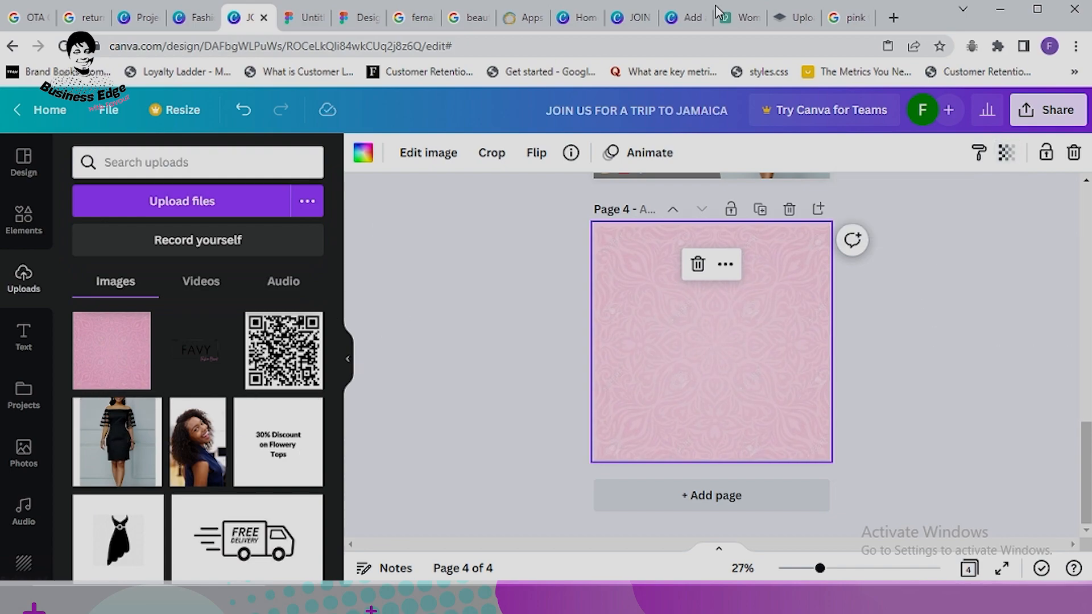
{"action": "left_click", "coordinate": [794, 17]}
Step: Try uploading Crochet-Dress.jpg.webp from Downloads to remove.bg
{"action": "scroll", "coordinate": [658, 227], "scroll_direction": "up", "scroll_amount": 2}
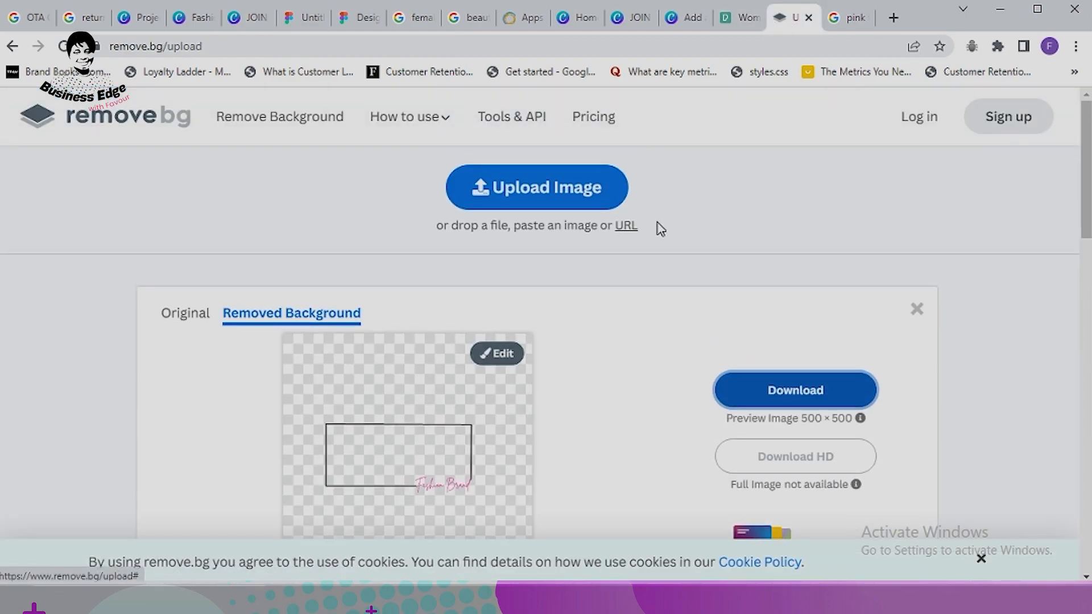
{"action": "left_click", "coordinate": [538, 192]}
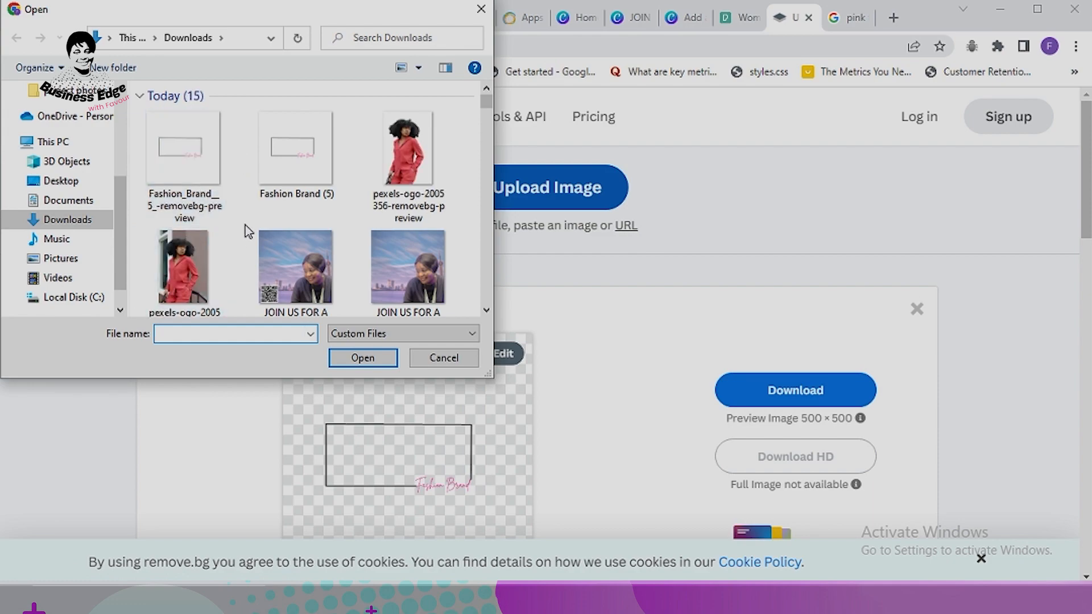
{"action": "scroll", "coordinate": [245, 225], "scroll_direction": "down", "scroll_amount": 1}
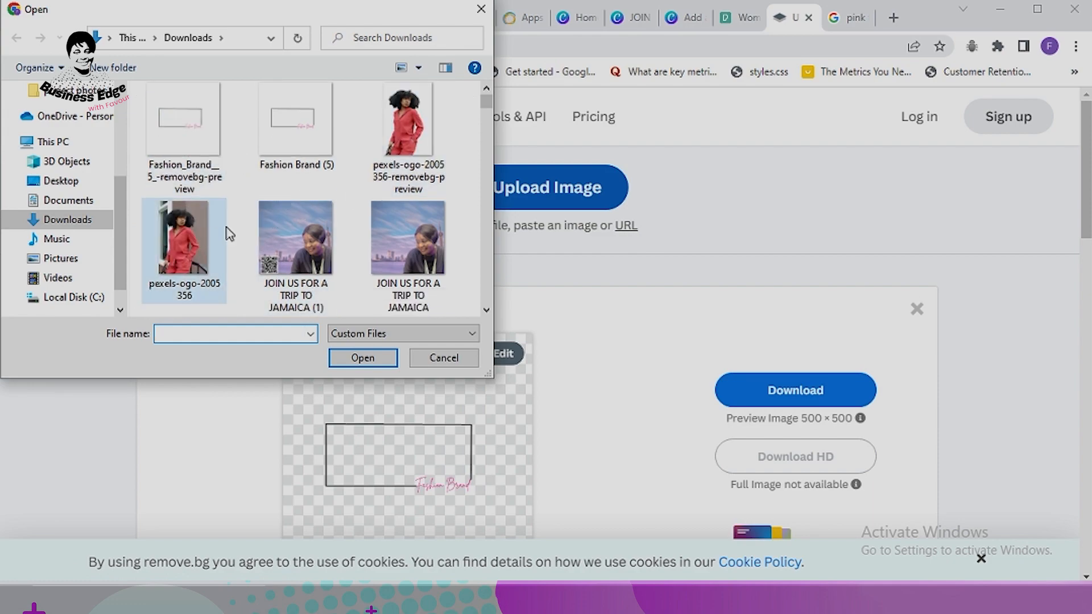
{"action": "scroll", "coordinate": [243, 223], "scroll_direction": "down", "scroll_amount": 3}
{"action": "left_click", "coordinate": [211, 190]}
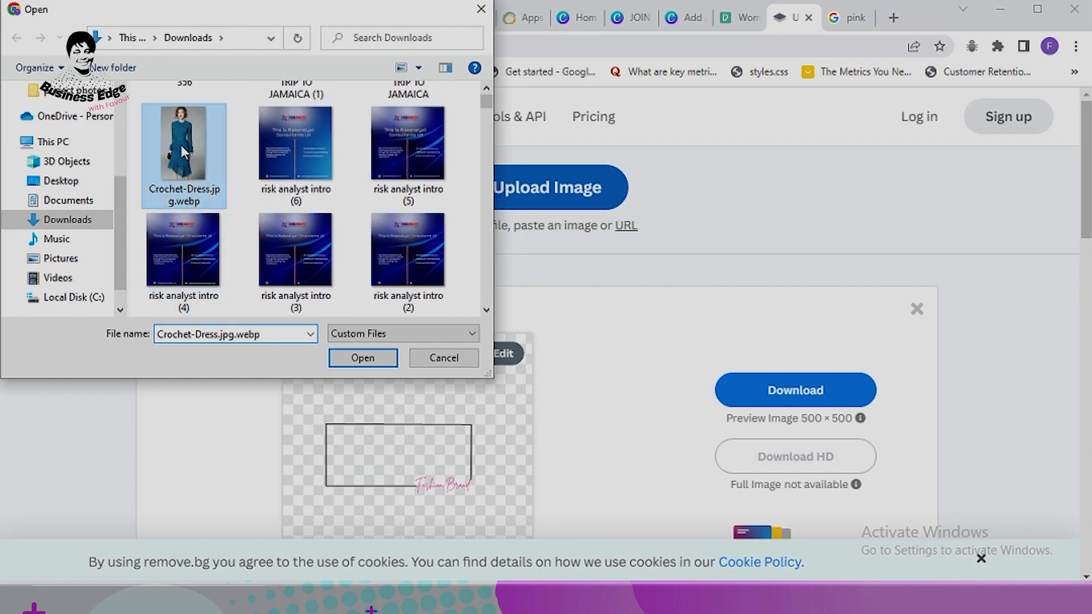
{"action": "left_click", "coordinate": [362, 358]}
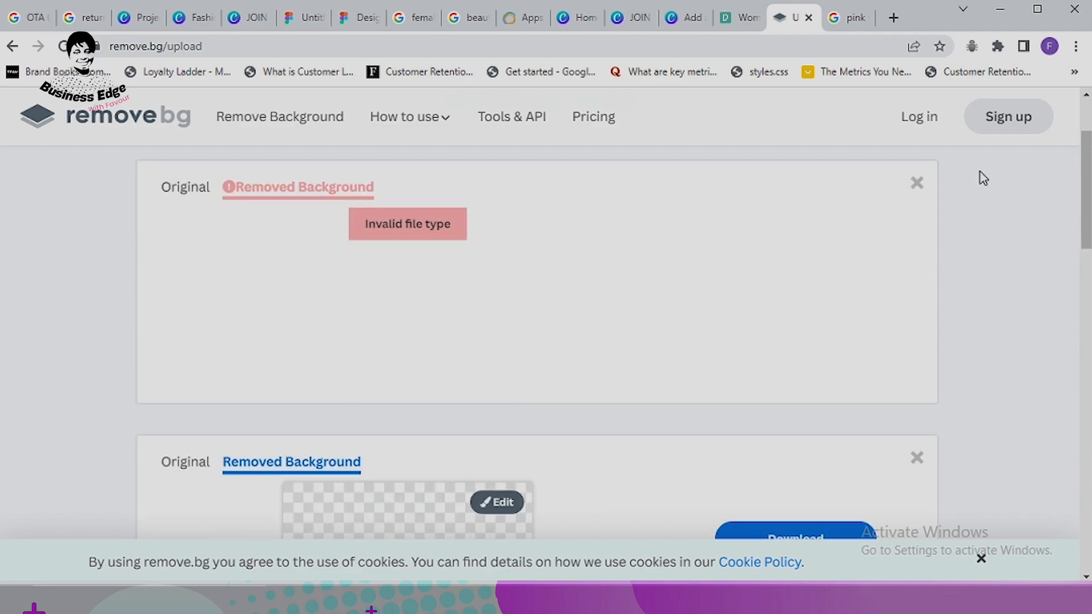
Step: Dismiss the invalid file type card and bring up the Downloads file picker again
{"action": "left_click", "coordinate": [917, 184]}
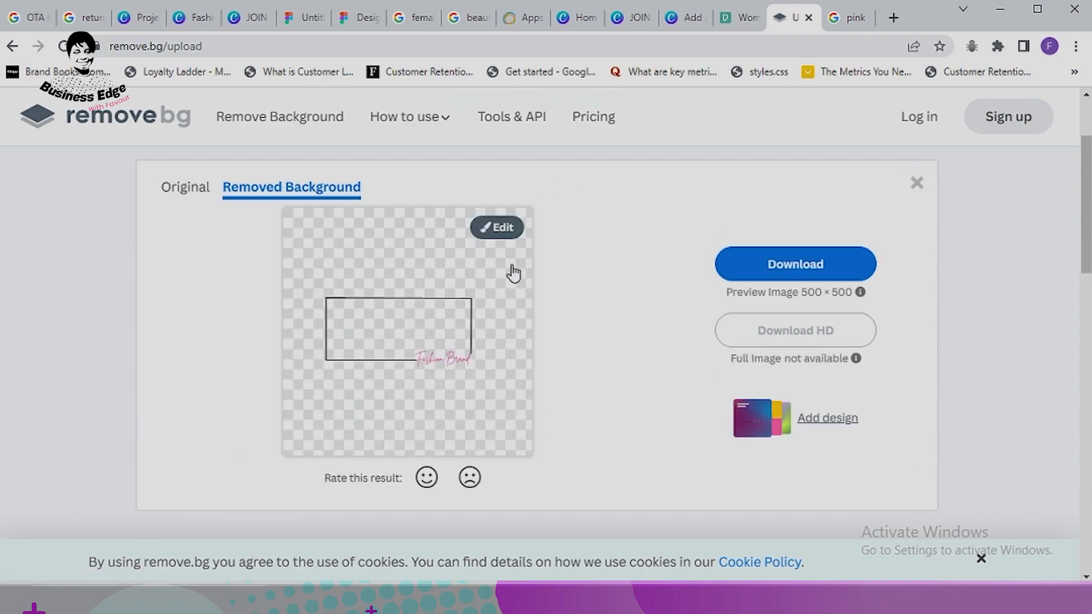
{"action": "scroll", "coordinate": [588, 247], "scroll_direction": "up", "scroll_amount": 3}
{"action": "left_click", "coordinate": [592, 176]}
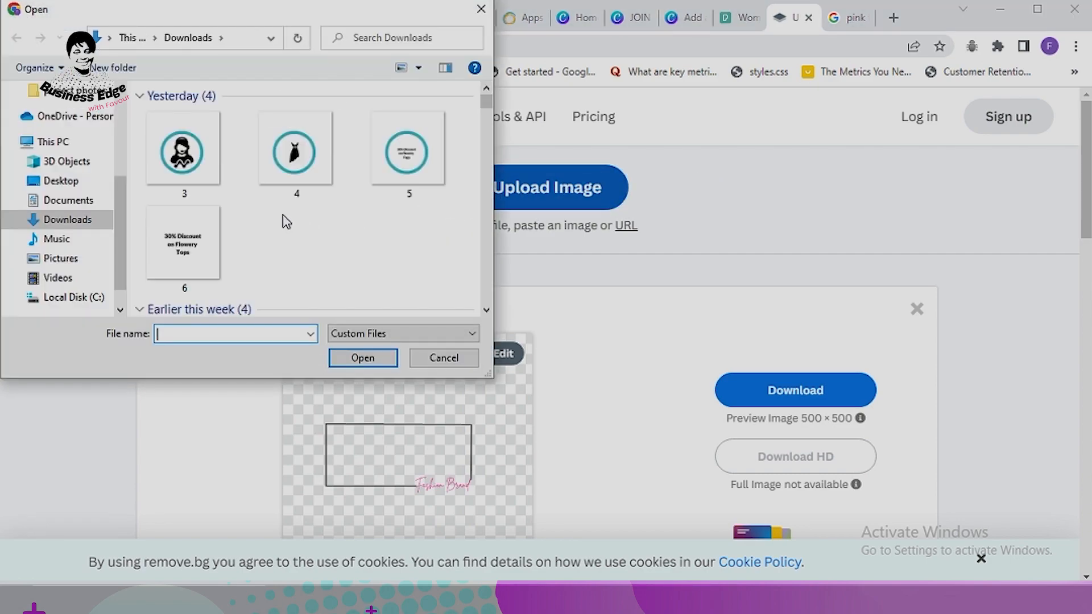
{"action": "scroll", "coordinate": [307, 233], "scroll_direction": "up", "scroll_amount": 10}
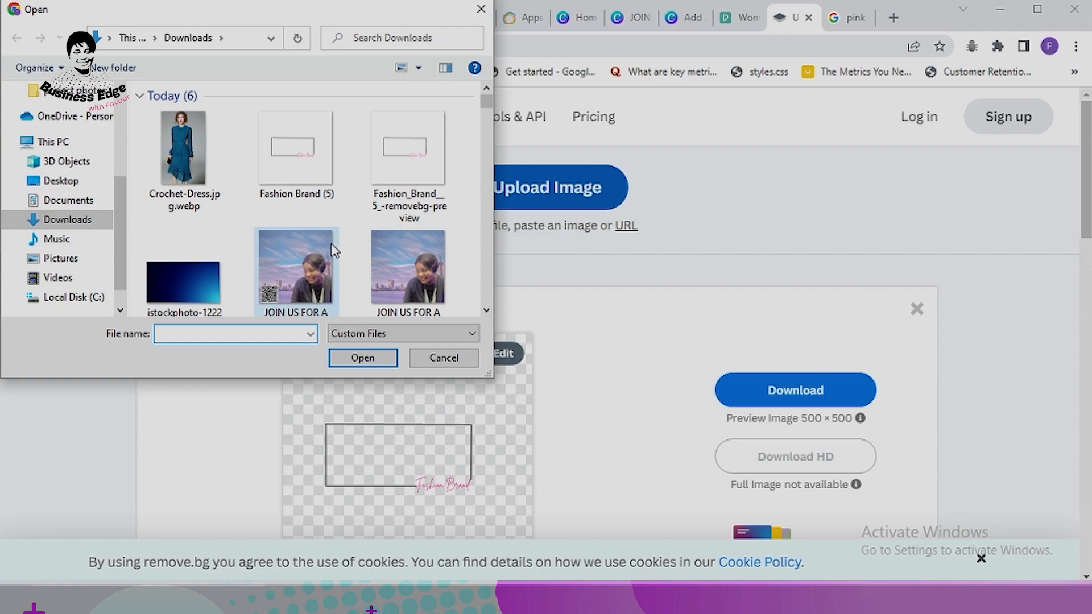
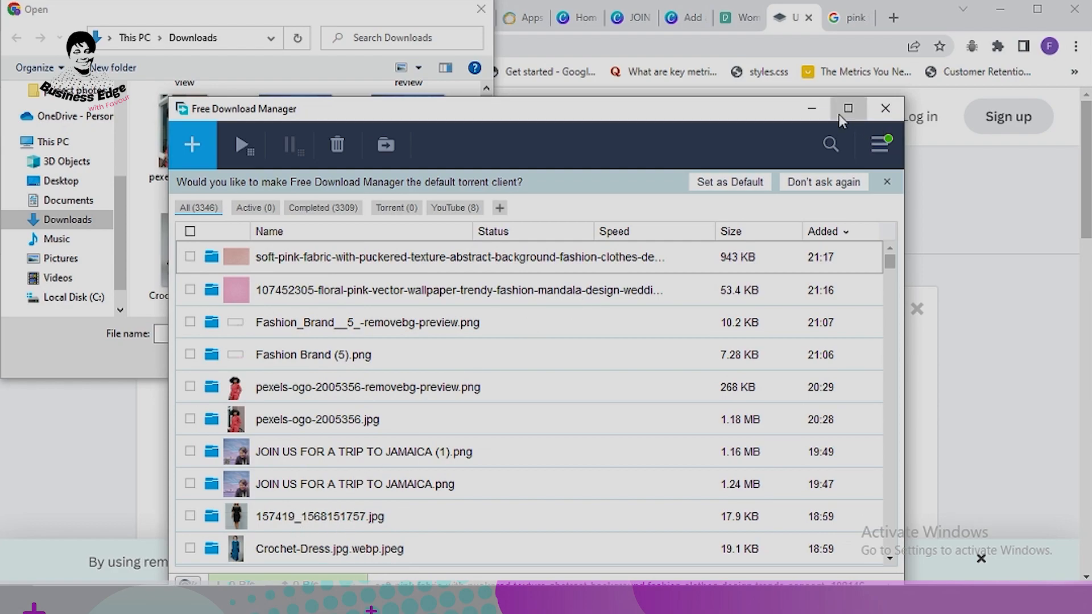
Step: Upload 157419_1568151757.jpg to remove.bg to strip its background
{"action": "left_click", "coordinate": [812, 108]}
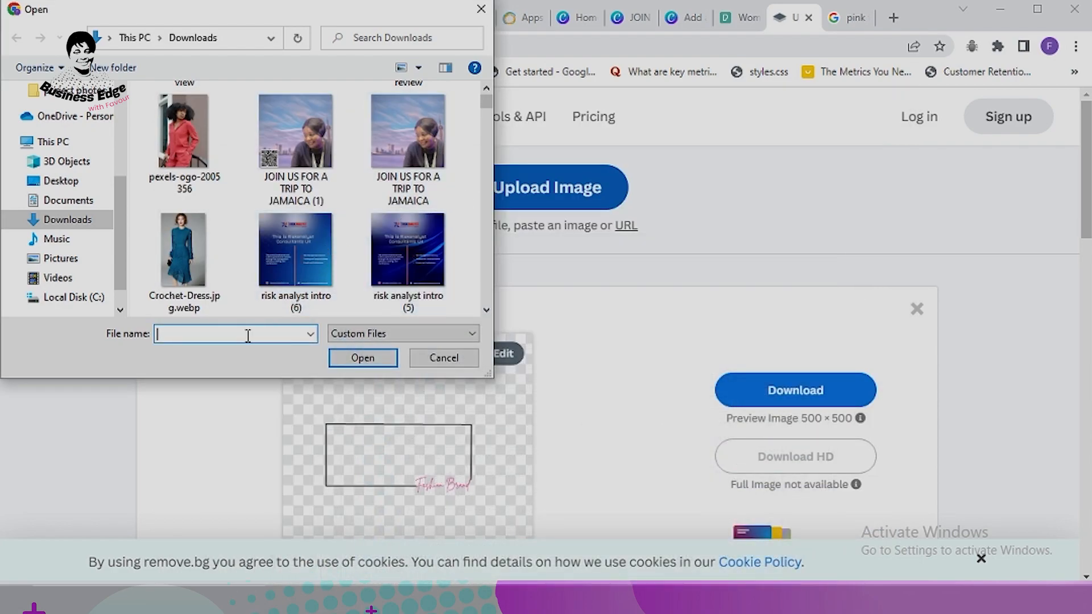
{"action": "type", "text": "1574"}
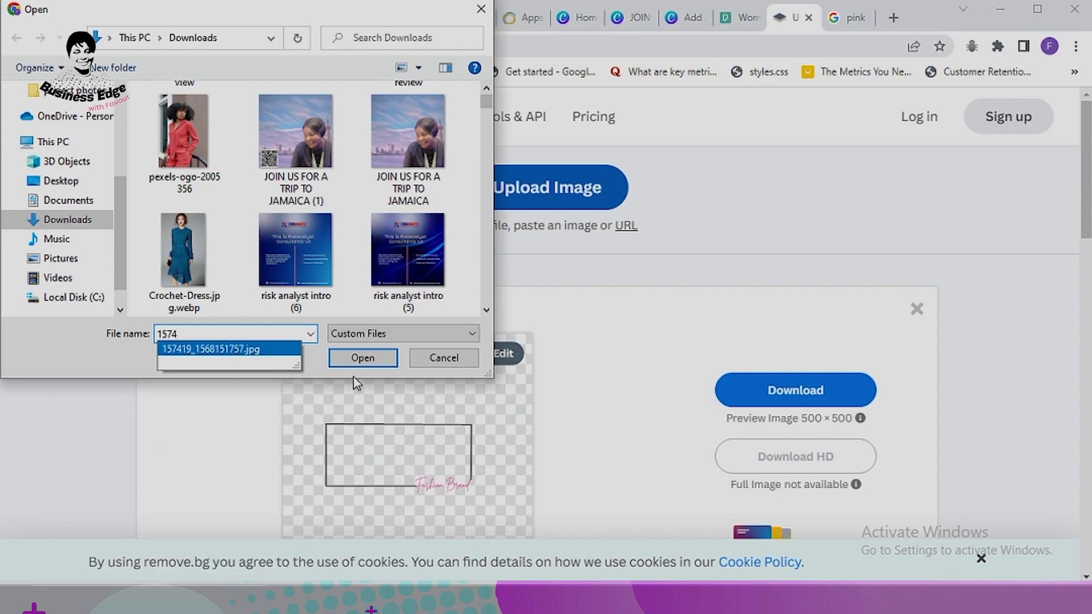
{"action": "left_click", "coordinate": [362, 358]}
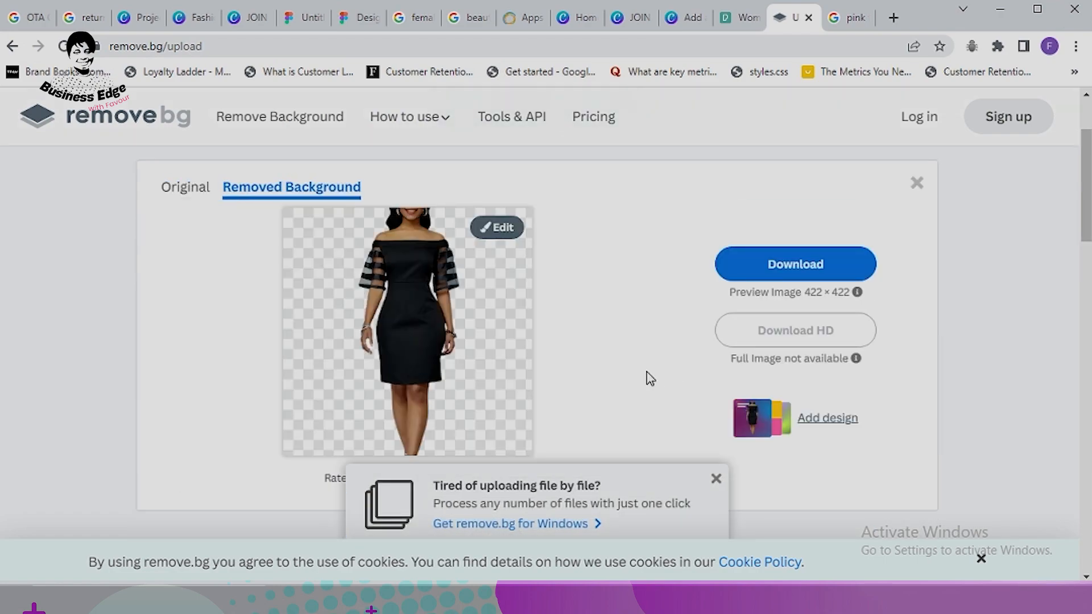
{"action": "left_click", "coordinate": [819, 269]}
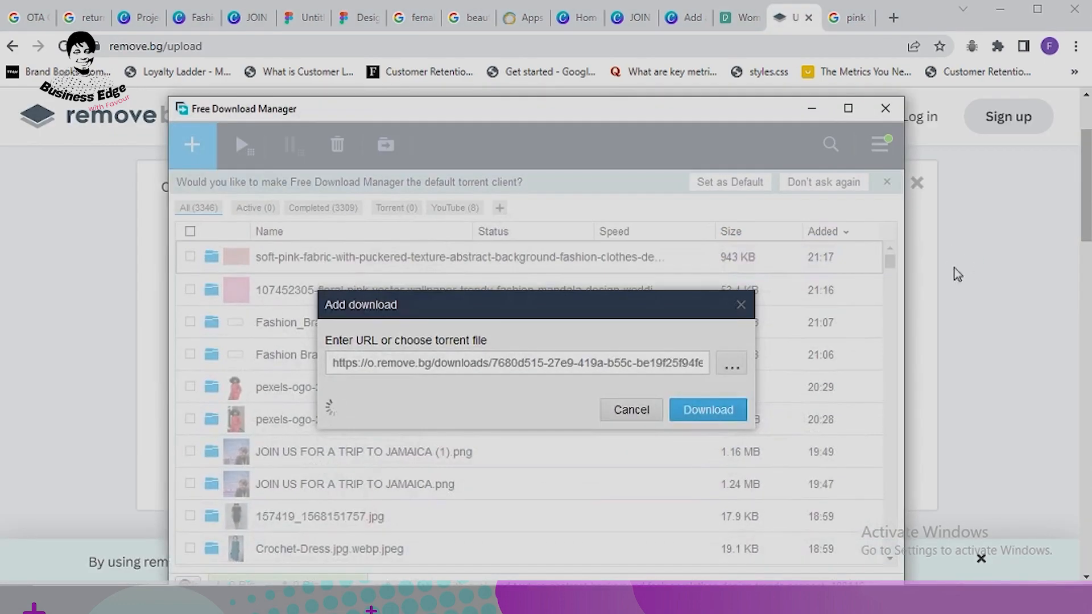
{"action": "left_click", "coordinate": [734, 409]}
{"action": "left_click", "coordinate": [695, 456]}
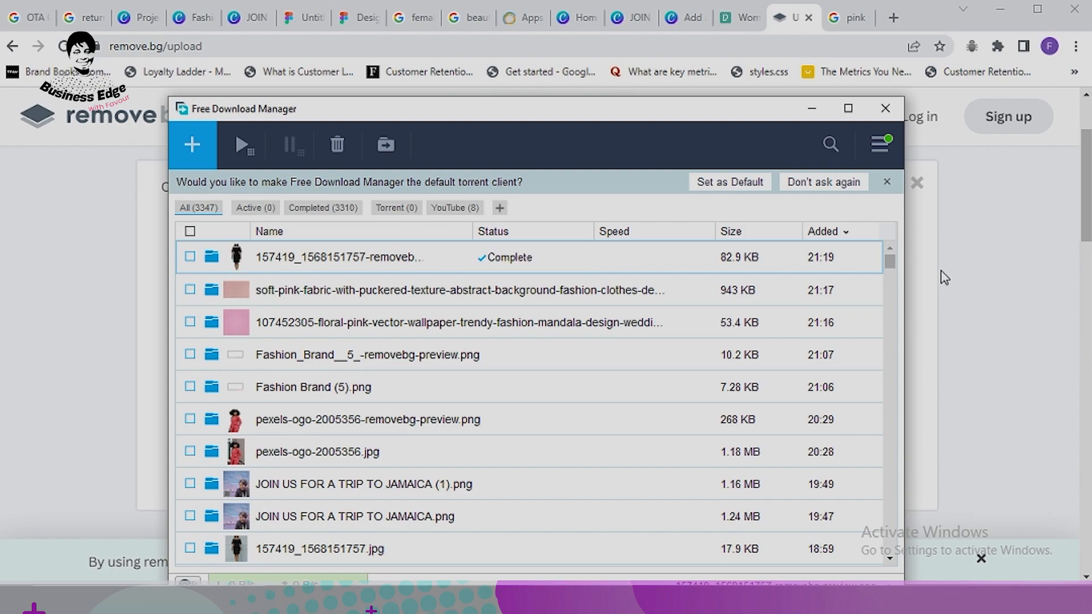
Step: Clear the download manager and promo popup, then return to the Canva JOIN US design
{"action": "left_click", "coordinate": [801, 116]}
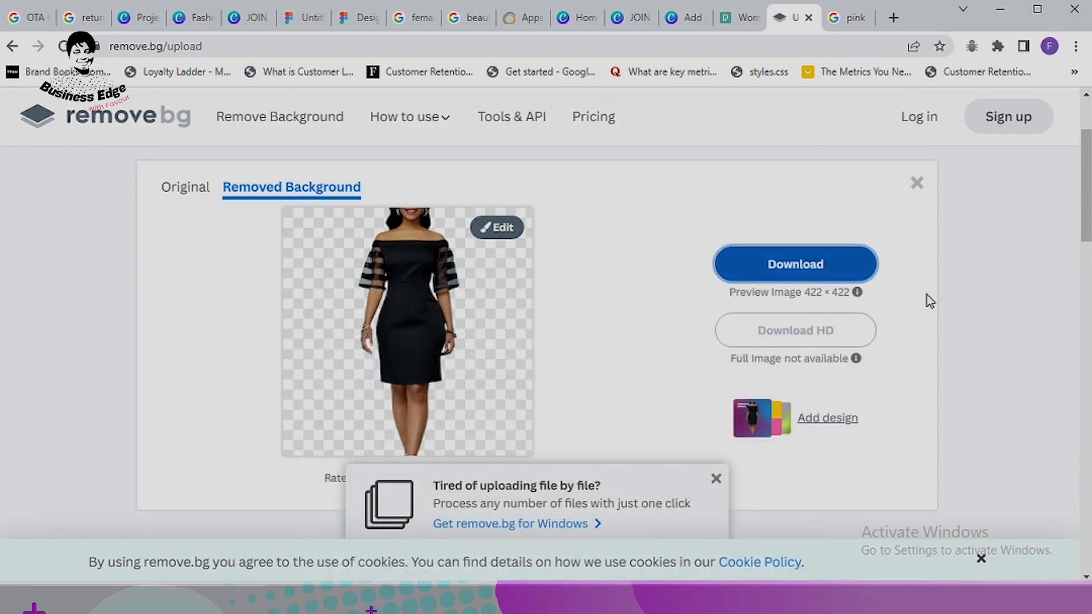
{"action": "scroll", "coordinate": [977, 370], "scroll_direction": "down", "scroll_amount": 4}
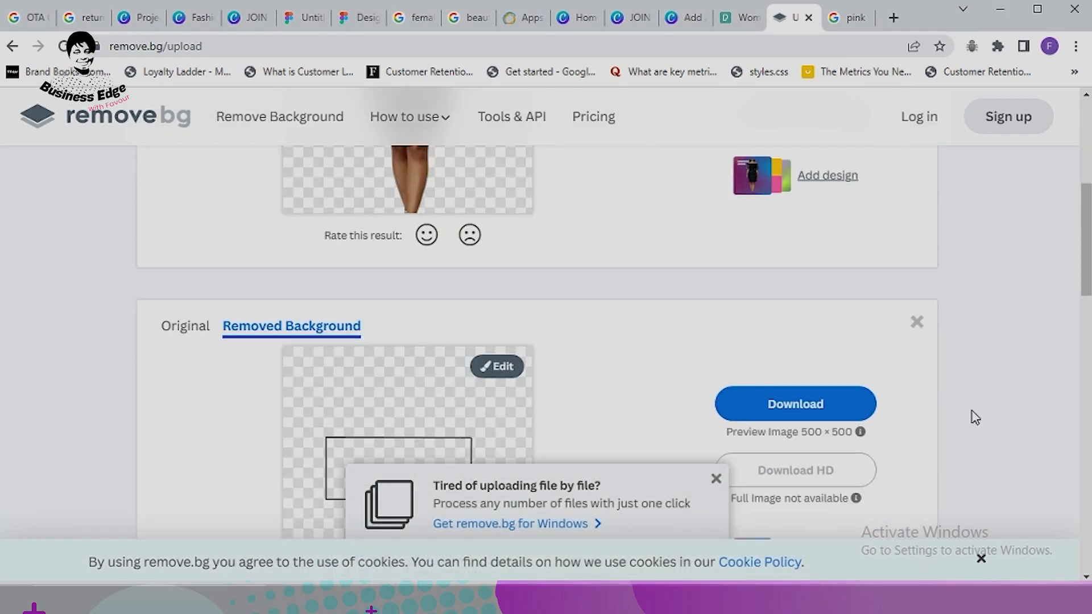
{"action": "left_click", "coordinate": [716, 479]}
{"action": "scroll", "coordinate": [797, 398], "scroll_direction": "up", "scroll_amount": 6}
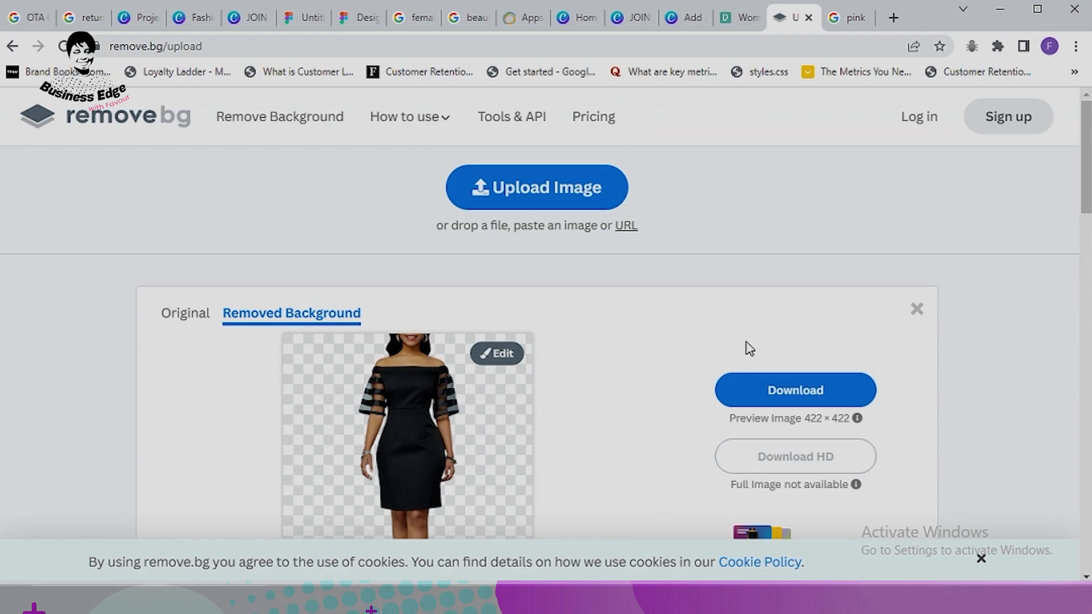
{"action": "left_click", "coordinate": [247, 20]}
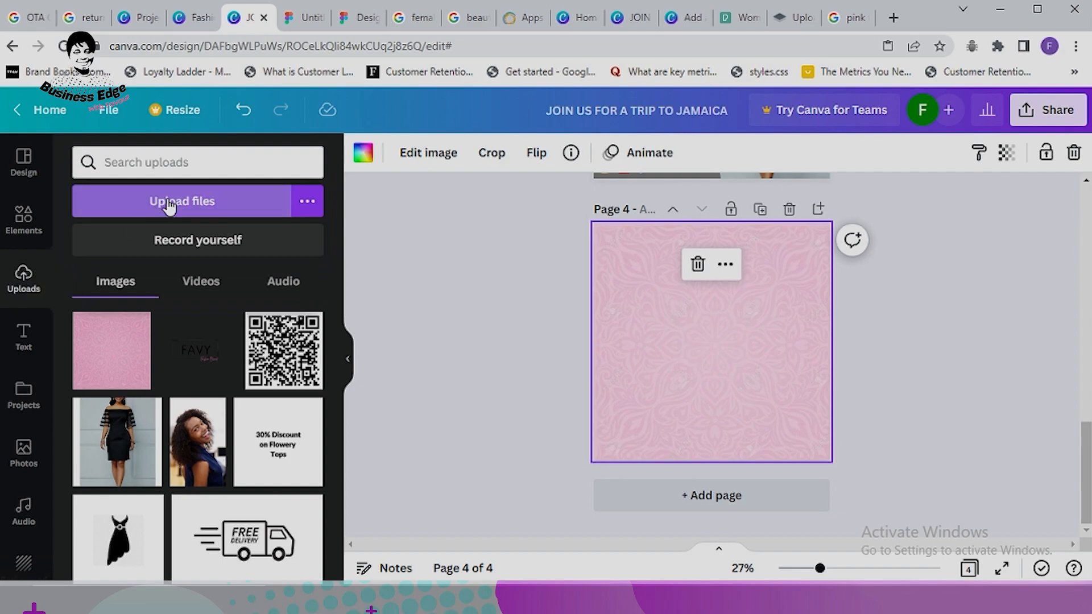
Step: Upload the removebg dress cutout to Canva and add it to page 4
{"action": "left_click", "coordinate": [213, 201]}
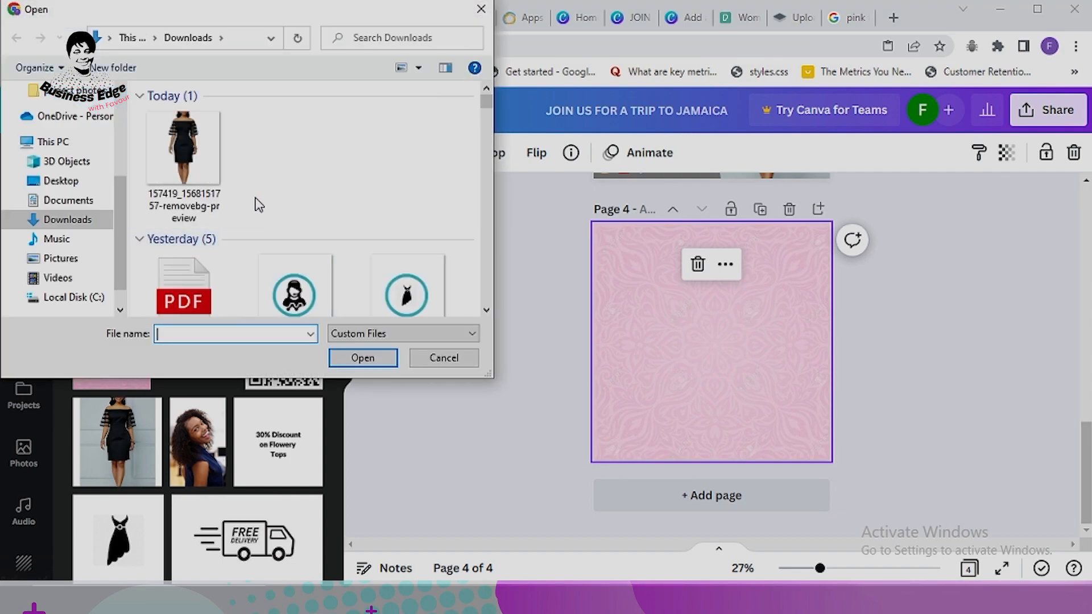
{"action": "left_click", "coordinate": [198, 161]}
{"action": "left_click", "coordinate": [363, 364]}
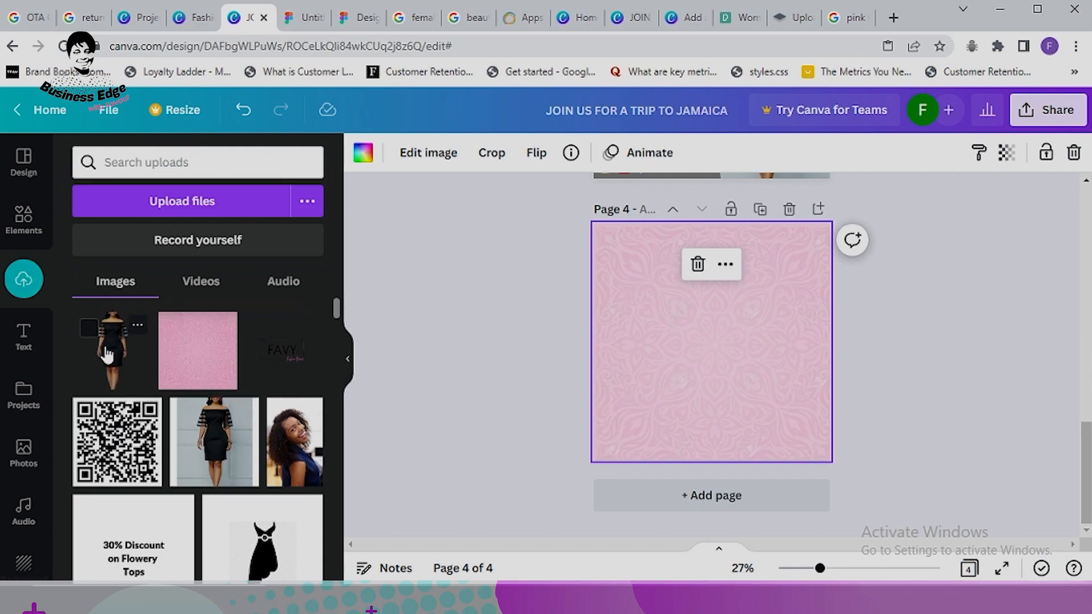
{"action": "left_click", "coordinate": [107, 353]}
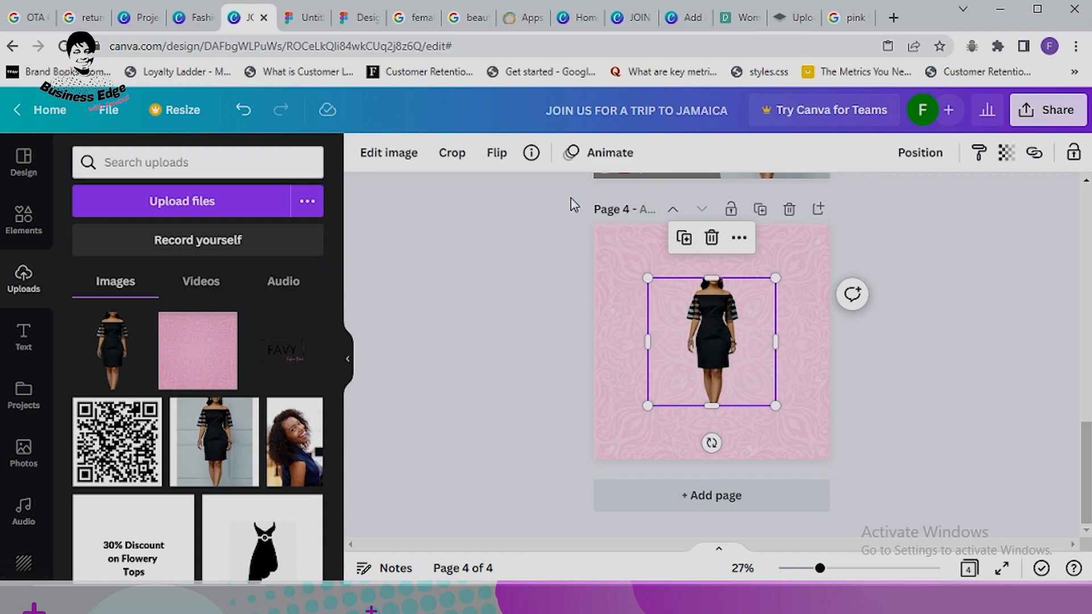
Step: Crop empty space off the left and right sides of the dress image
{"action": "left_click", "coordinate": [449, 152]}
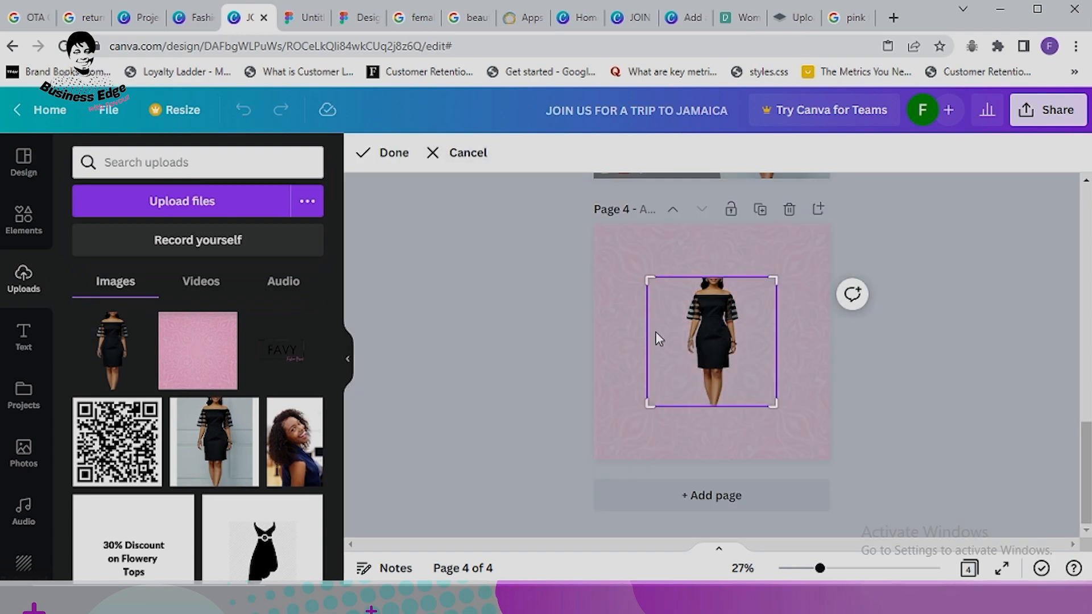
{"action": "left_click_drag", "start_coordinate": [655, 282], "coordinate": [681, 271]}
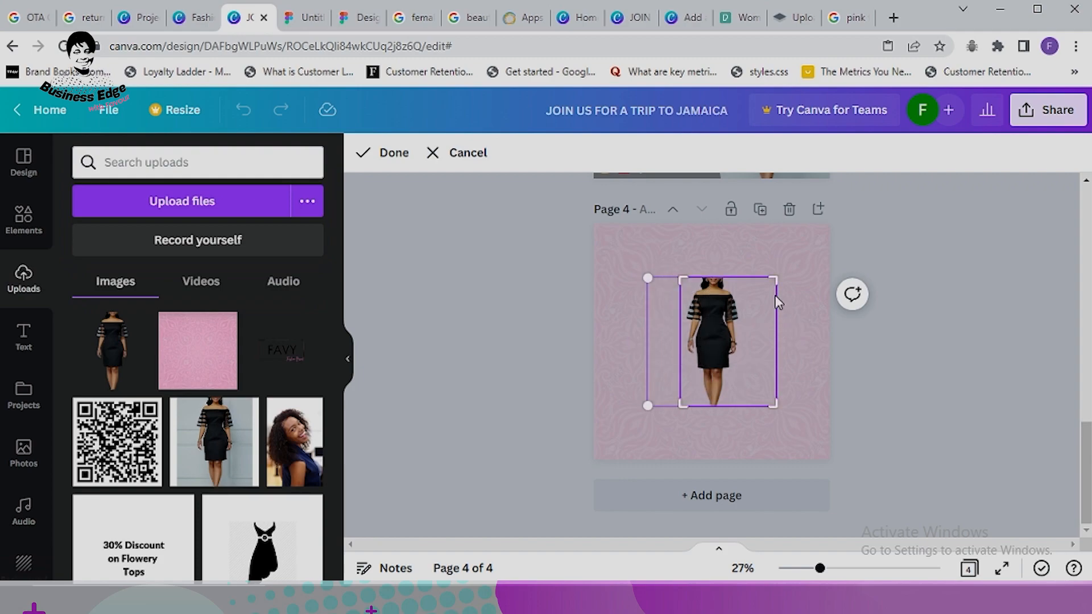
{"action": "left_click_drag", "start_coordinate": [774, 276], "coordinate": [744, 276]}
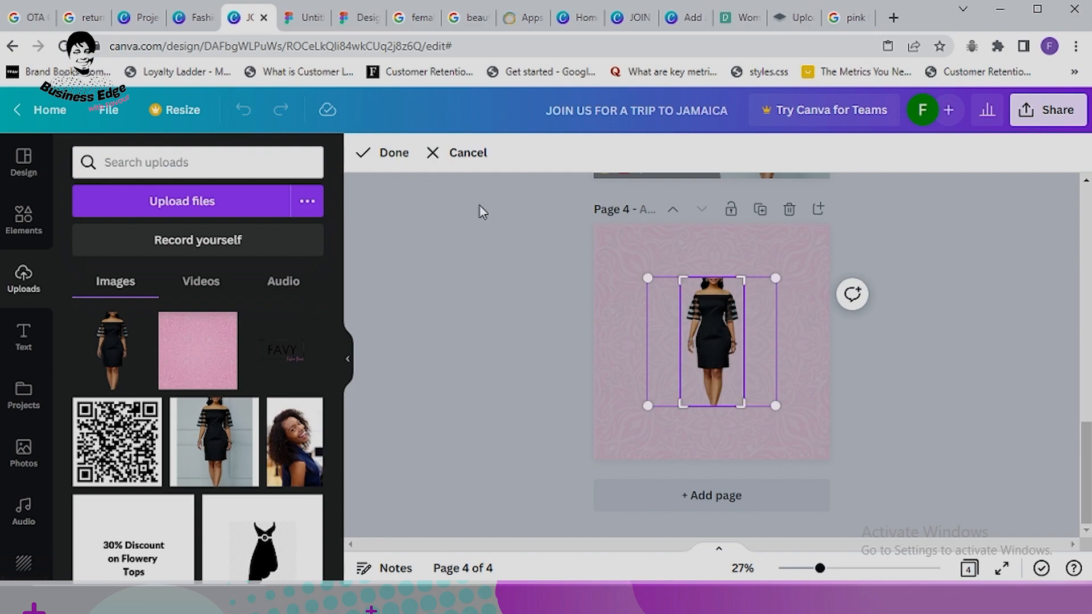
{"action": "left_click", "coordinate": [400, 162]}
Step: Enlarge the dress and position it along the full left side of page 4
{"action": "left_click_drag", "start_coordinate": [701, 311], "coordinate": [609, 268]}
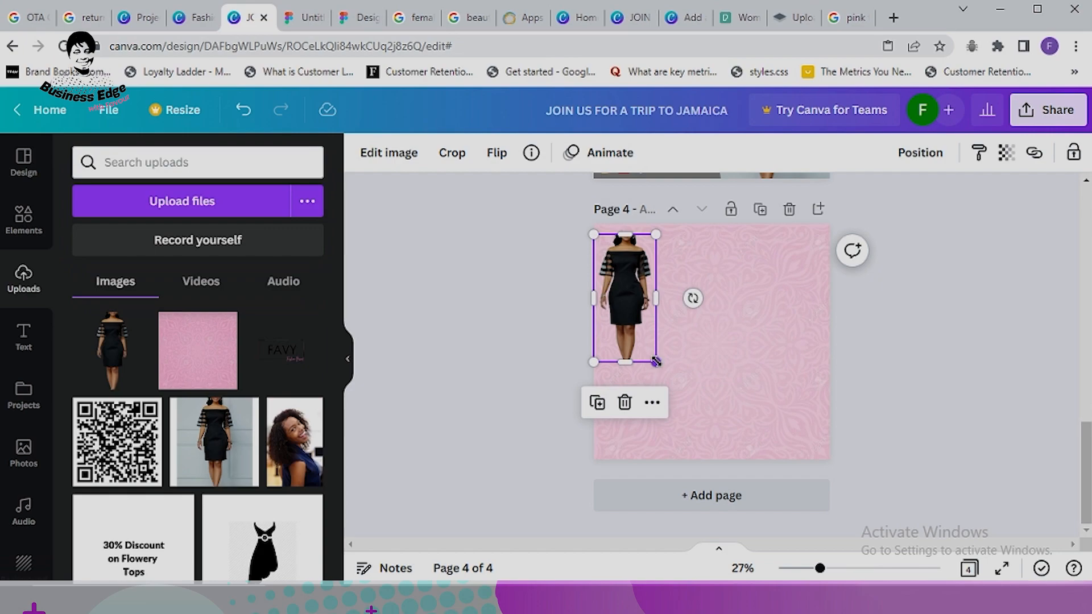
{"action": "left_click_drag", "start_coordinate": [656, 362], "coordinate": [636, 375]}
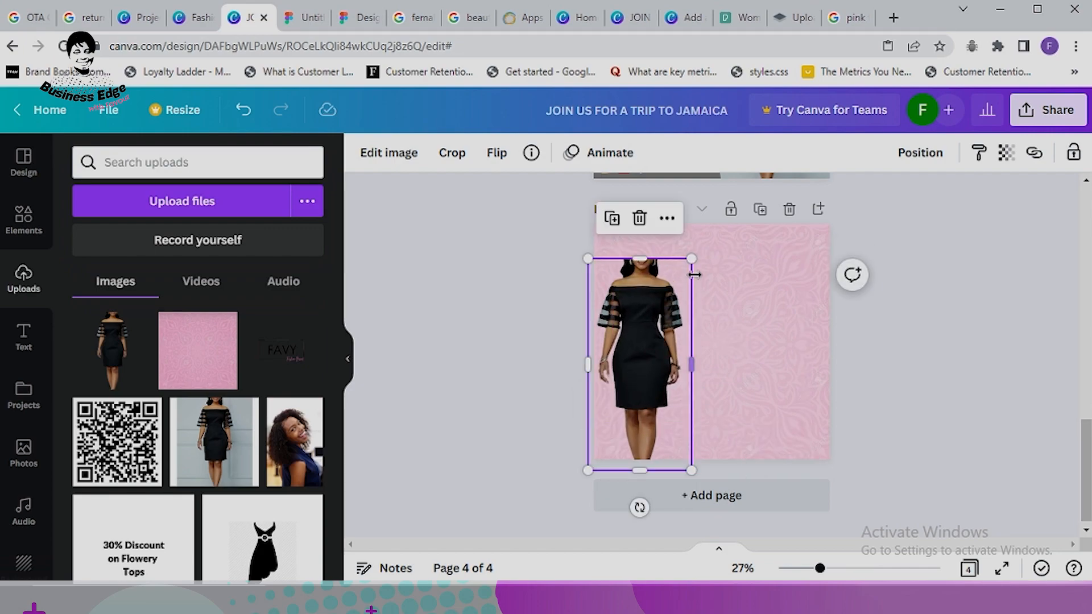
{"action": "left_click", "coordinate": [695, 252]}
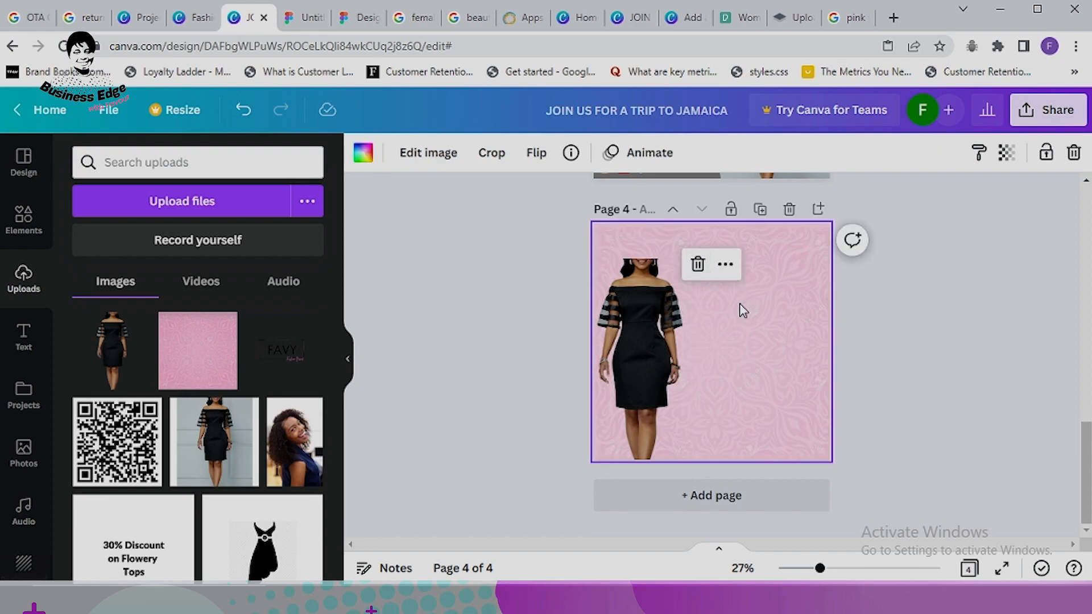
{"action": "left_click", "coordinate": [666, 276]}
{"action": "left_click_drag", "start_coordinate": [692, 256], "coordinate": [702, 238]}
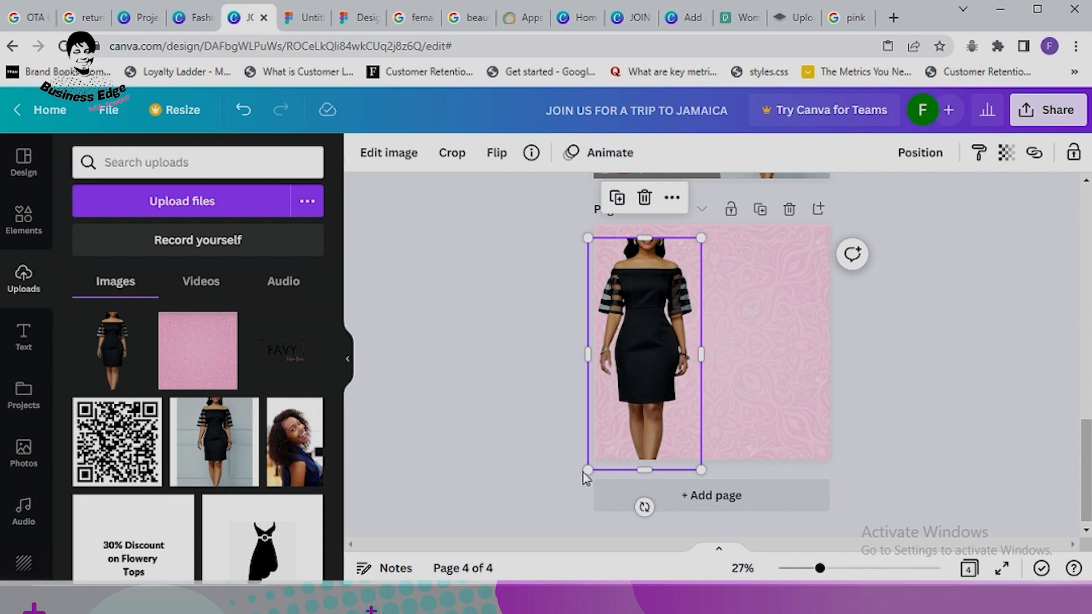
{"action": "left_click_drag", "start_coordinate": [590, 467], "coordinate": [582, 476]}
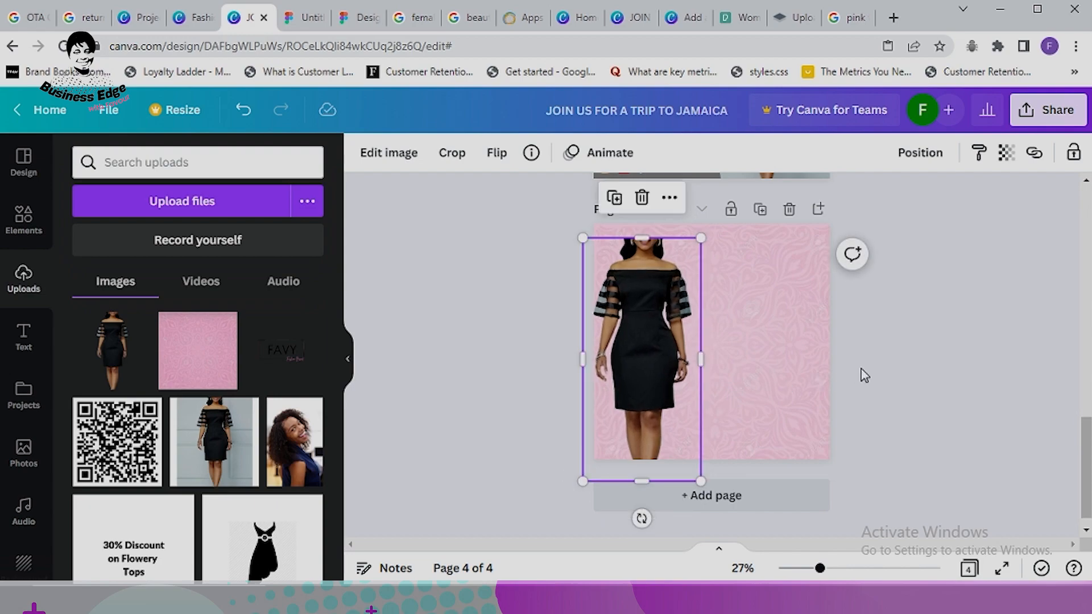
{"action": "left_click", "coordinate": [904, 368]}
Step: Copy the BUY 2 GET 1 FREE heading from page 3 onto page 4
{"action": "scroll", "coordinate": [898, 364], "scroll_direction": "up", "scroll_amount": 8}
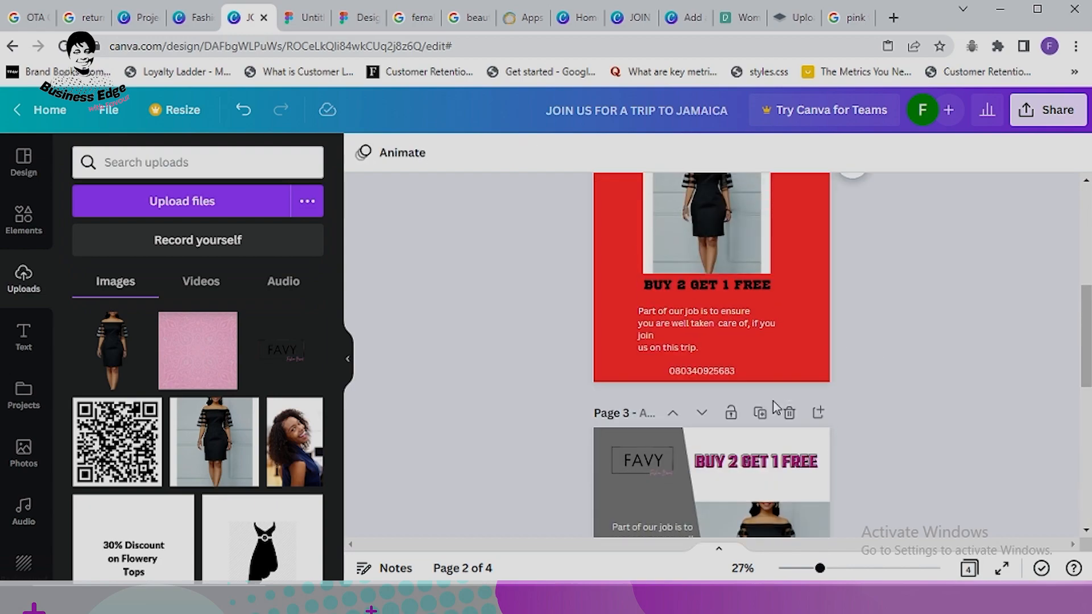
{"action": "left_click", "coordinate": [753, 464]}
{"action": "right_click", "coordinate": [754, 462]}
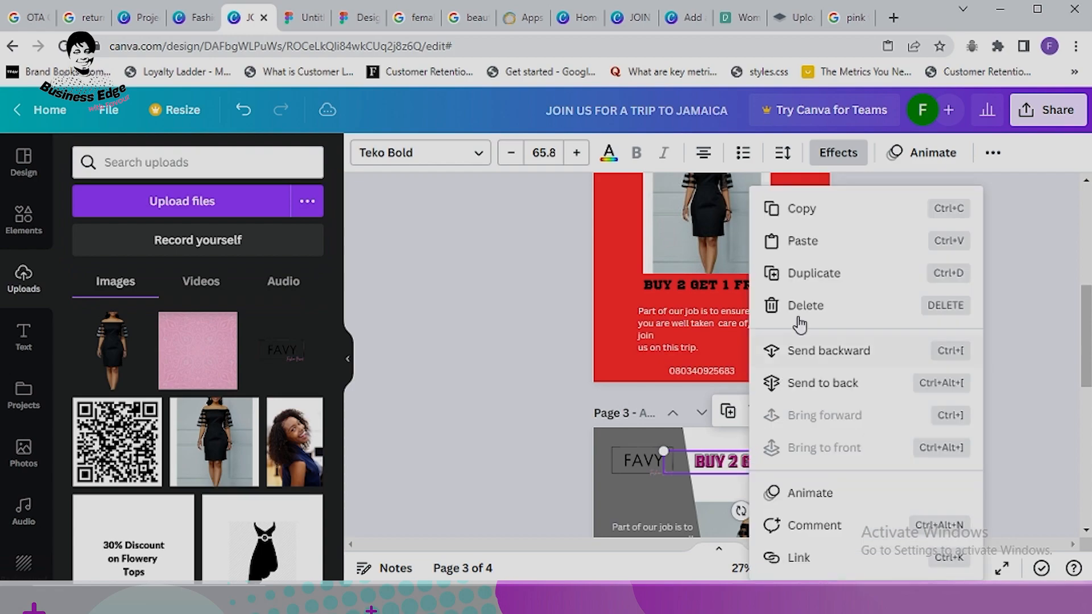
{"action": "left_click", "coordinate": [811, 219]}
{"action": "scroll", "coordinate": [814, 224], "scroll_direction": "down", "scroll_amount": 6}
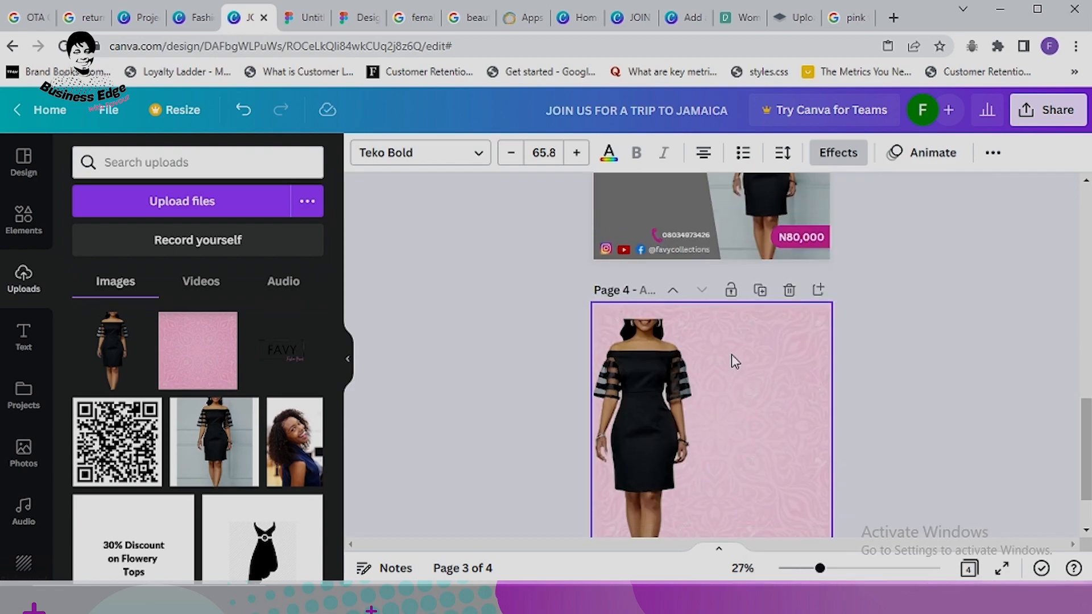
{"action": "right_click", "coordinate": [731, 354]}
{"action": "left_click", "coordinate": [787, 329]}
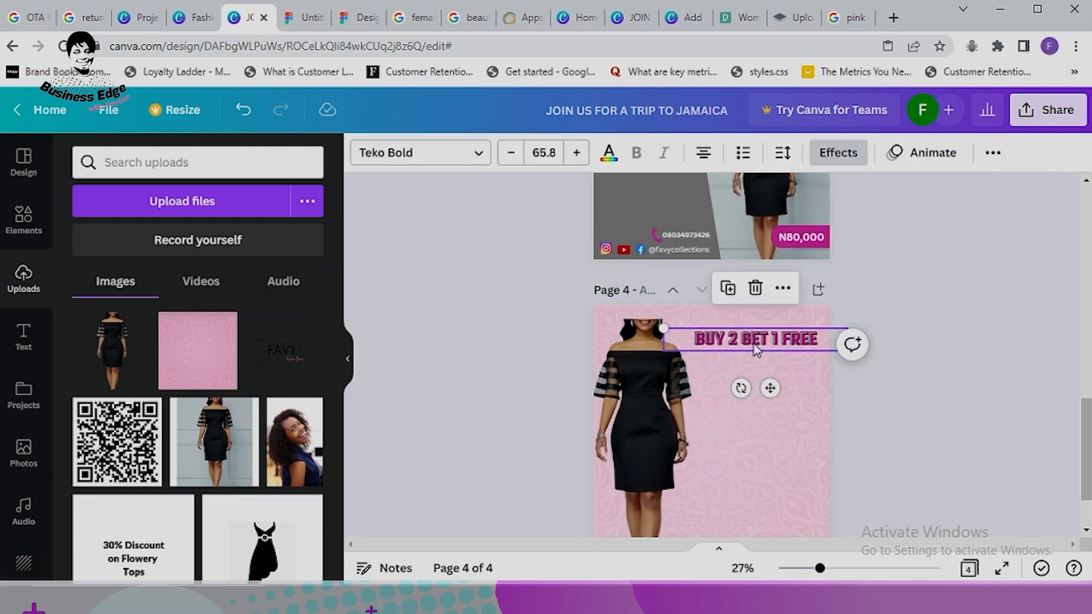
Step: Copy page 3's paragraph onto page 4 and move it right of the dress
{"action": "scroll", "coordinate": [984, 339], "scroll_direction": "up", "scroll_amount": 3}
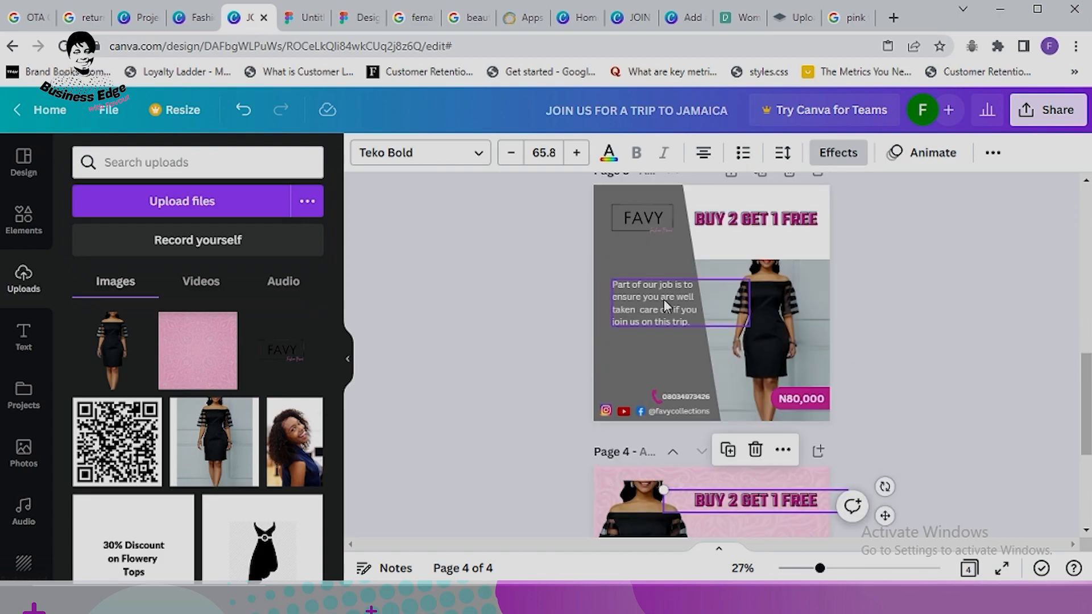
{"action": "left_click", "coordinate": [663, 298]}
{"action": "right_click", "coordinate": [663, 298]}
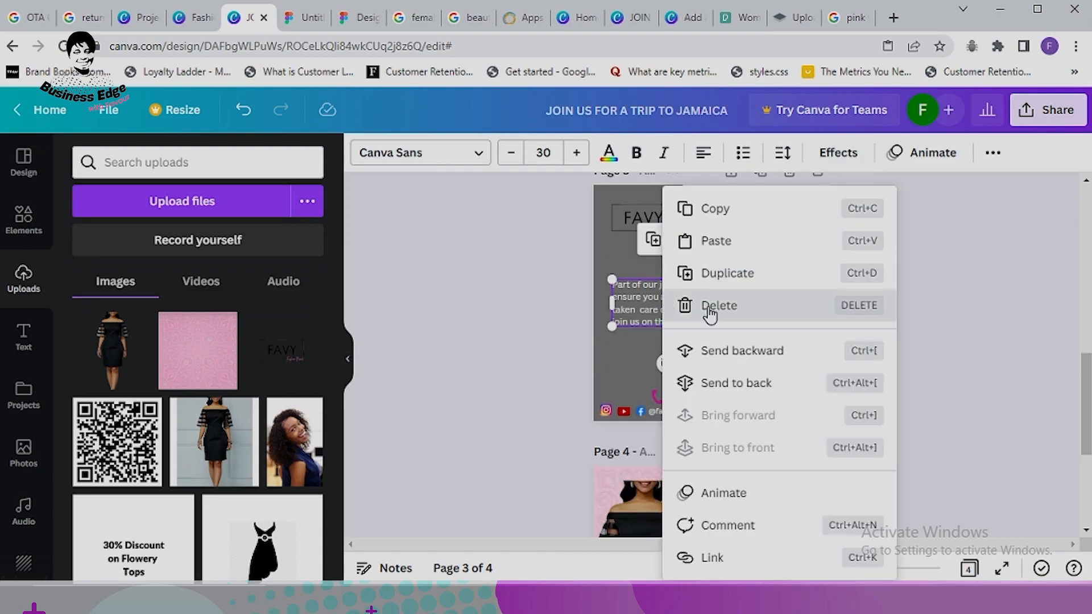
{"action": "left_click", "coordinate": [733, 224]}
{"action": "scroll", "coordinate": [851, 361], "scroll_direction": "down", "scroll_amount": 4}
{"action": "left_click", "coordinate": [745, 343]}
{"action": "right_click", "coordinate": [742, 344]}
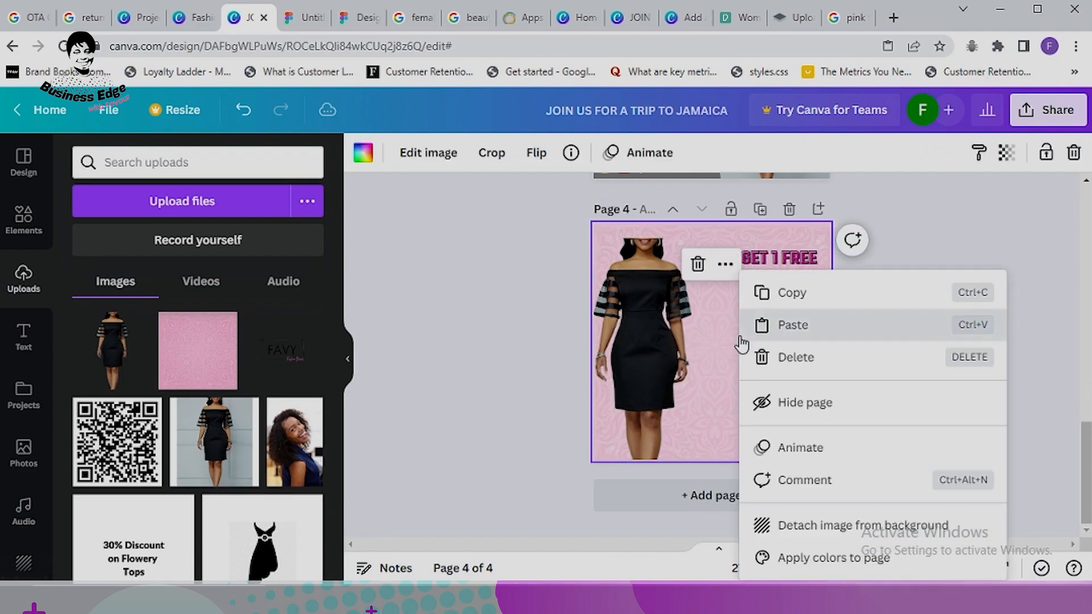
{"action": "left_click", "coordinate": [785, 325]}
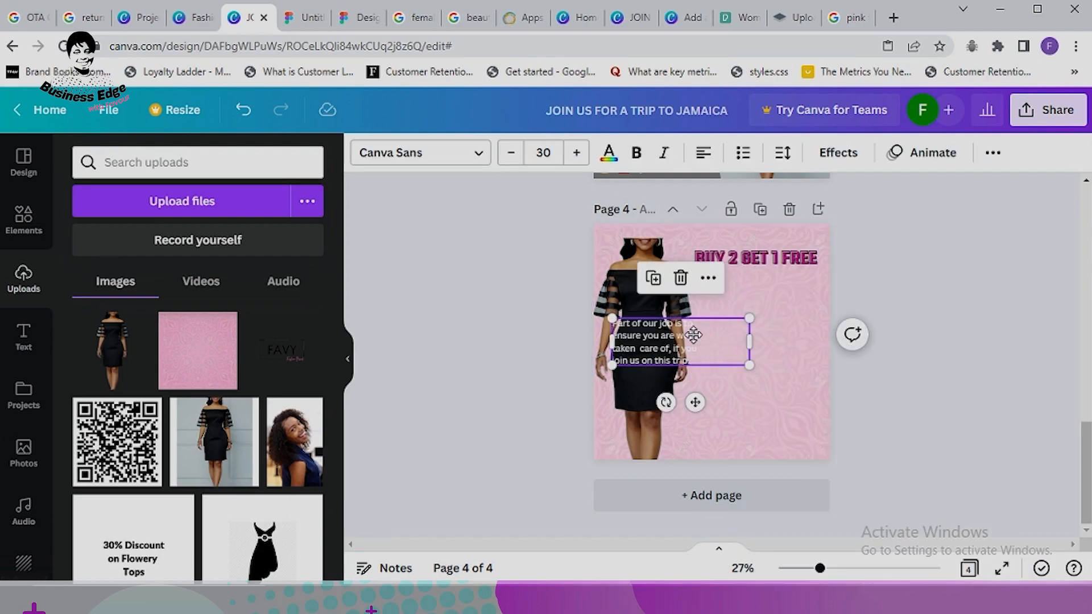
{"action": "left_click_drag", "start_coordinate": [693, 335], "coordinate": [759, 341]}
Step: Make the pasted paragraph black Lato Bold text
{"action": "left_click", "coordinate": [608, 153]}
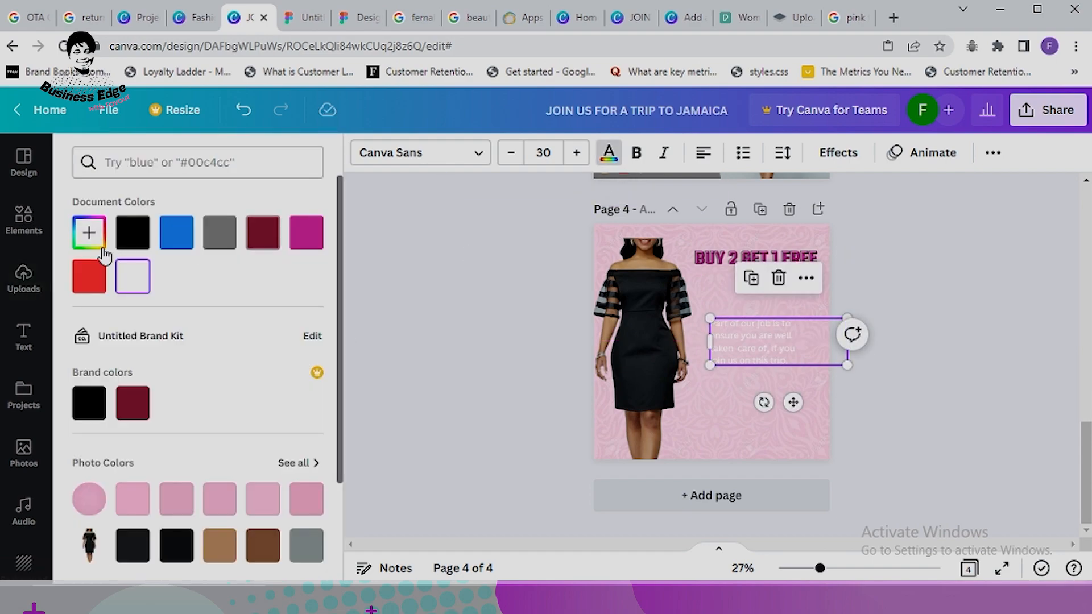
{"action": "left_click", "coordinate": [131, 232]}
{"action": "left_click", "coordinate": [609, 152]}
{"action": "left_click", "coordinate": [455, 153]}
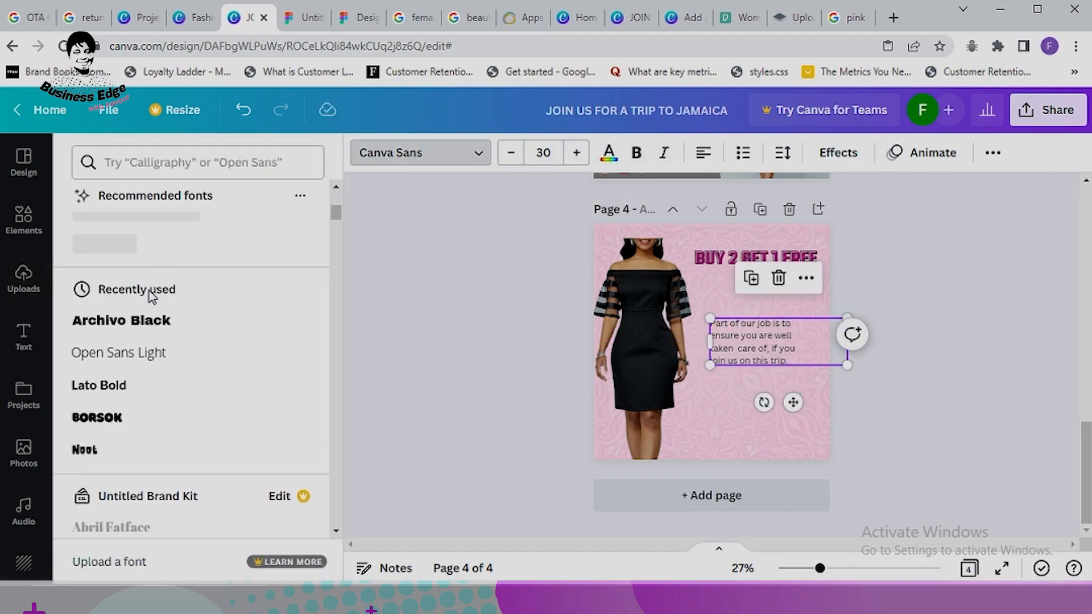
{"action": "left_click", "coordinate": [131, 384]}
{"action": "left_click", "coordinate": [923, 342]}
Step: Right-align the paragraph and place it on the page's right side under the heading
{"action": "left_click", "coordinate": [755, 352]}
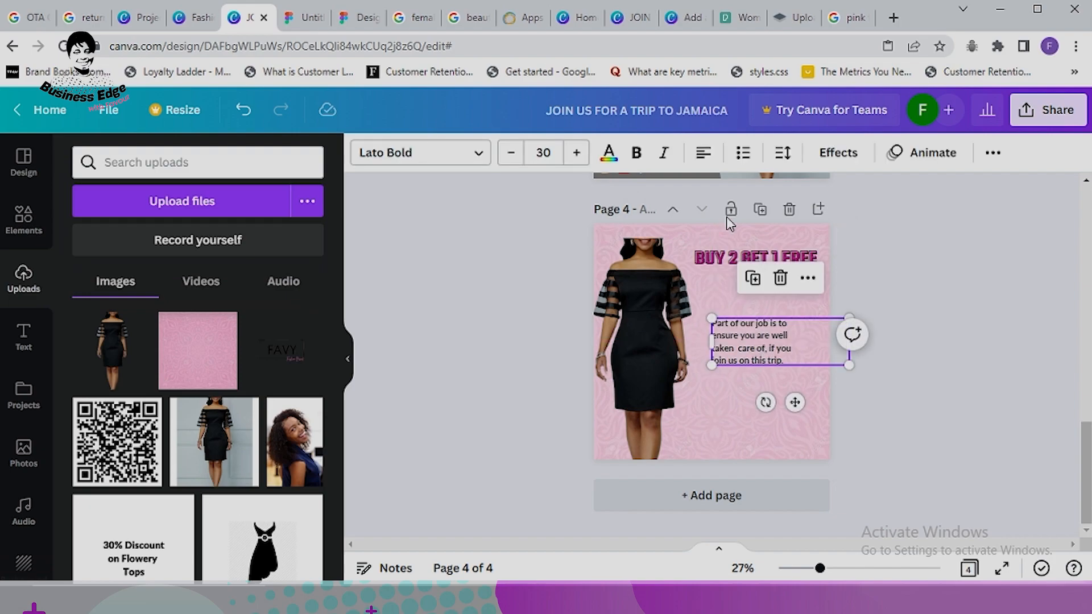
{"action": "left_click", "coordinate": [704, 153]}
{"action": "mouse_move", "coordinate": [788, 354]}
{"action": "left_mouse_down"}
{"action": "mouse_move", "coordinate": [771, 352]}
{"action": "mouse_move", "coordinate": [776, 340]}
{"action": "left_mouse_up"}
{"action": "left_click", "coordinate": [704, 153]}
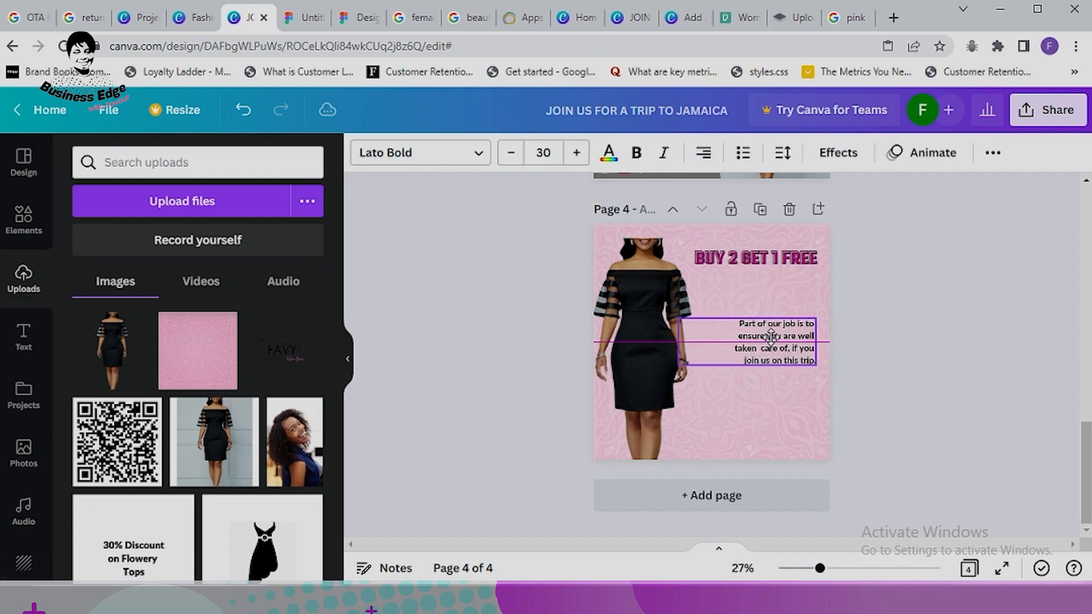
{"action": "left_click", "coordinate": [852, 295]}
{"action": "left_click_drag", "start_coordinate": [757, 257], "coordinate": [756, 282]}
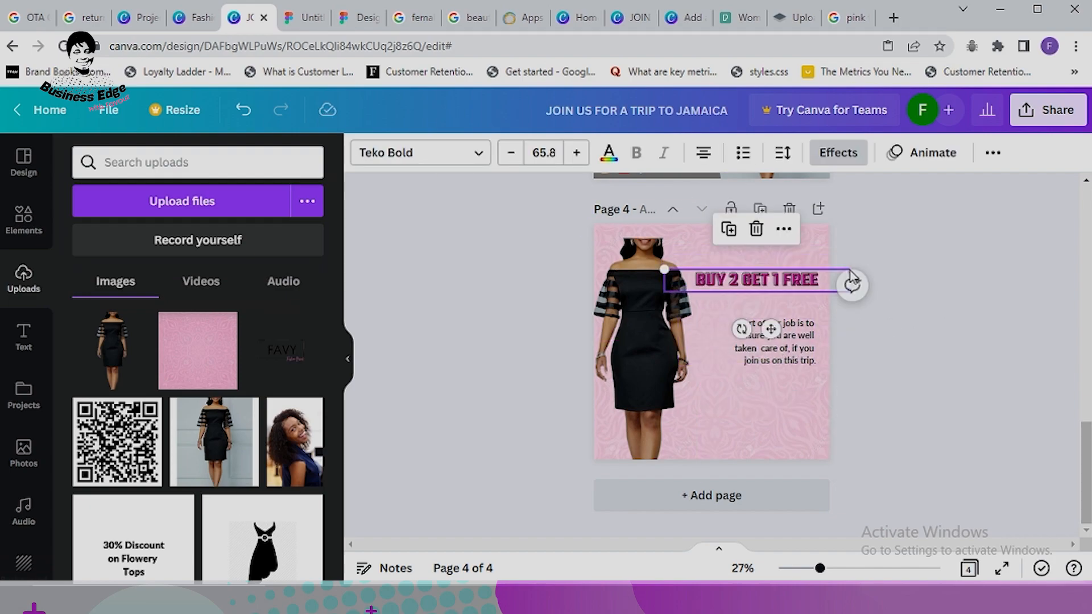
Step: Copy the FAVY logo from page 3
{"action": "scroll", "coordinate": [683, 256], "scroll_direction": "up", "scroll_amount": 4}
{"action": "right_click", "coordinate": [633, 231]}
{"action": "left_click", "coordinate": [689, 130]}
Step: Paste the FAVY logo on page 4, shrink it to the top right, and adjust heading and paragraph
{"action": "scroll", "coordinate": [808, 268], "scroll_direction": "down", "scroll_amount": 5}
{"action": "key", "text": "ctrl+v"}
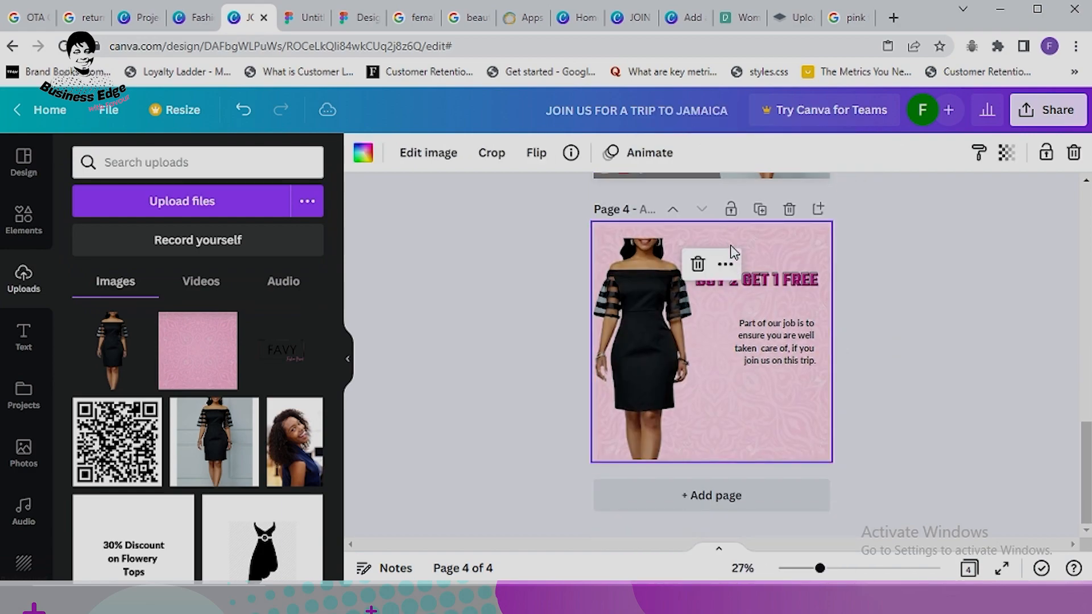
{"action": "left_click_drag", "start_coordinate": [642, 254], "coordinate": [788, 247]}
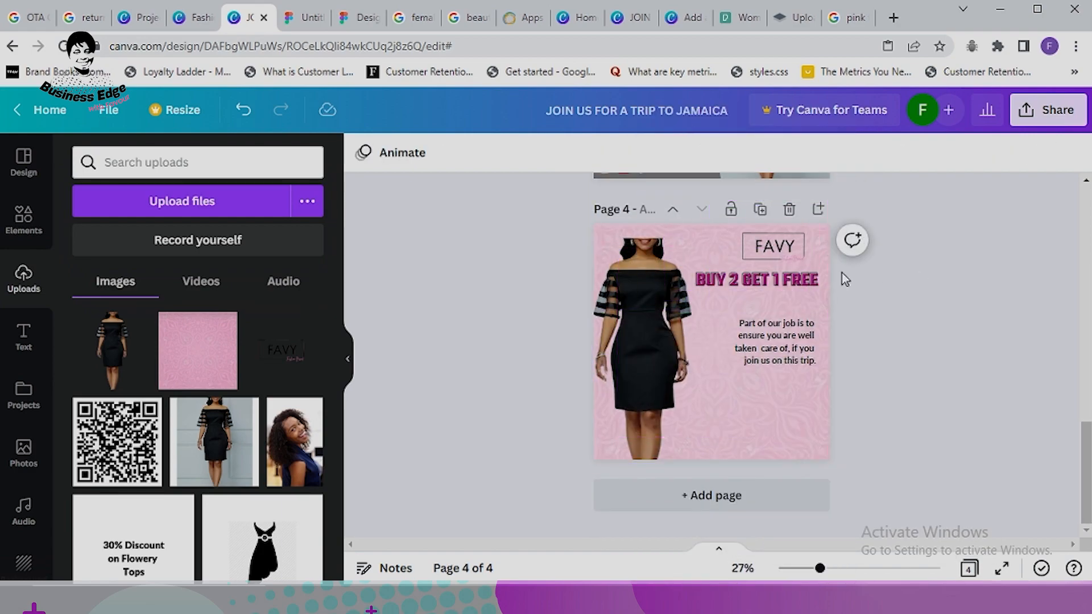
{"action": "left_click", "coordinate": [774, 364]}
{"action": "left_click_drag", "start_coordinate": [796, 290], "coordinate": [803, 321]}
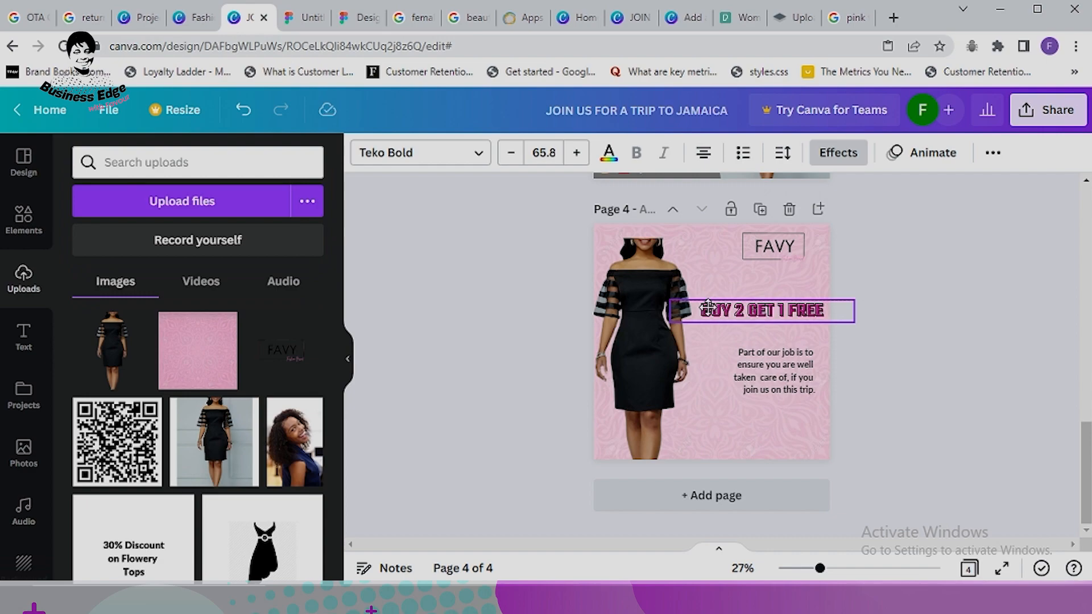
{"action": "left_click", "coordinate": [774, 250]}
{"action": "left_click_drag", "start_coordinate": [830, 197], "coordinate": [823, 221]}
{"action": "left_click_drag", "start_coordinate": [767, 262], "coordinate": [787, 253]}
{"action": "mouse_move", "coordinate": [753, 308]}
{"action": "left_mouse_down"}
{"action": "mouse_move", "coordinate": [760, 300]}
{"action": "mouse_move", "coordinate": [749, 299]}
{"action": "left_mouse_up"}
{"action": "left_click_drag", "start_coordinate": [779, 376], "coordinate": [783, 376]}
{"action": "left_click_drag", "start_coordinate": [794, 255], "coordinate": [800, 256]}
{"action": "left_click", "coordinate": [927, 286]}
Step: Copy page 3's magenta price shape to page 4, rotated half a turn in the bottom-left corner
{"action": "scroll", "coordinate": [906, 378], "scroll_direction": "up", "scroll_amount": 3}
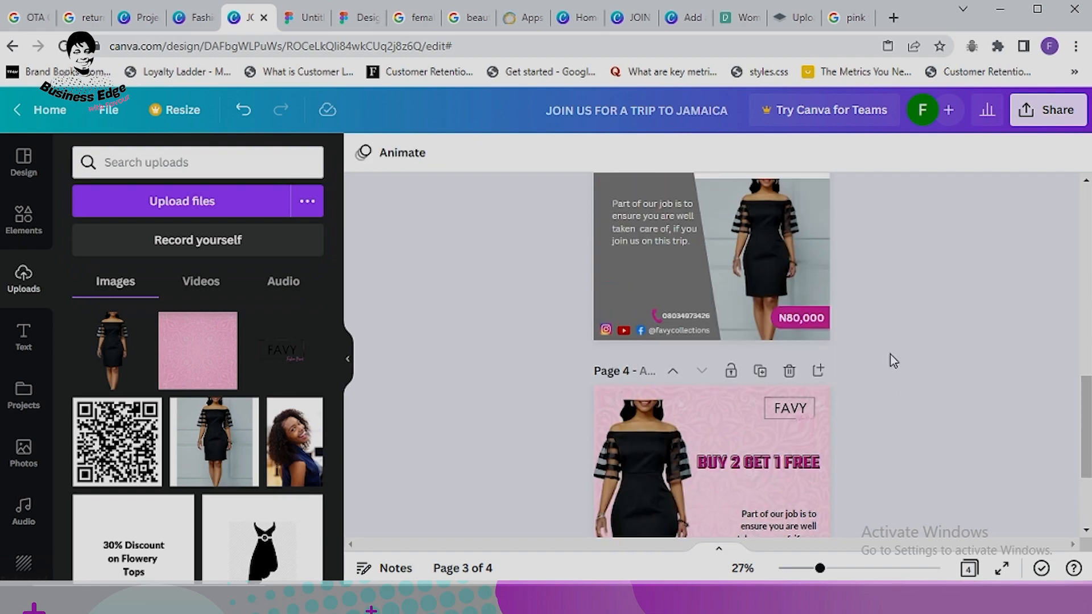
{"action": "right_click", "coordinate": [820, 320]}
{"action": "left_click", "coordinate": [870, 164]}
{"action": "scroll", "coordinate": [889, 331], "scroll_direction": "down", "scroll_amount": 3}
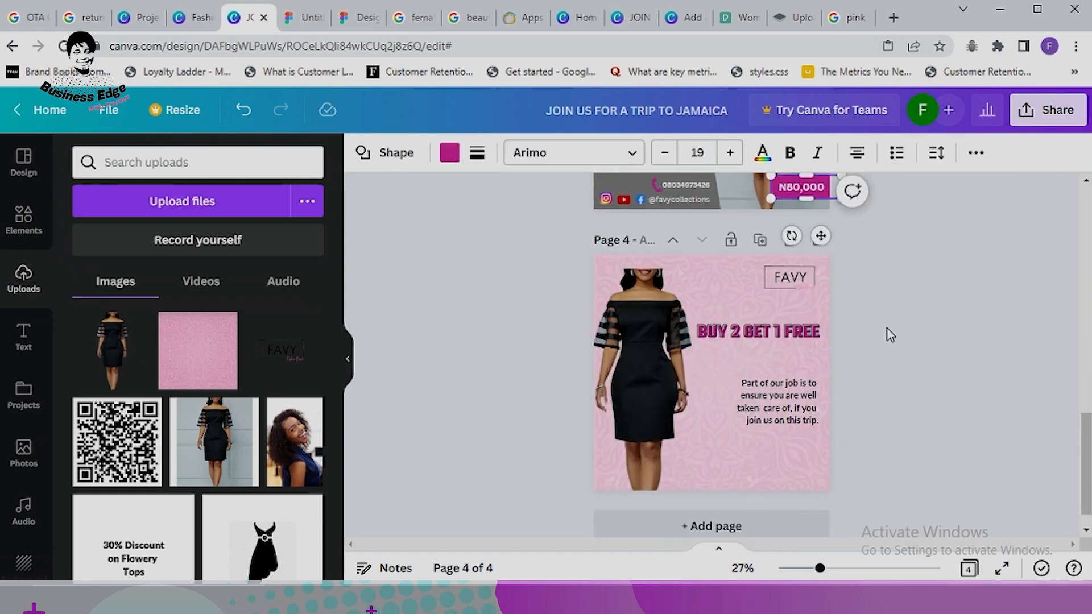
{"action": "right_click", "coordinate": [618, 424]}
{"action": "left_click", "coordinate": [672, 165]}
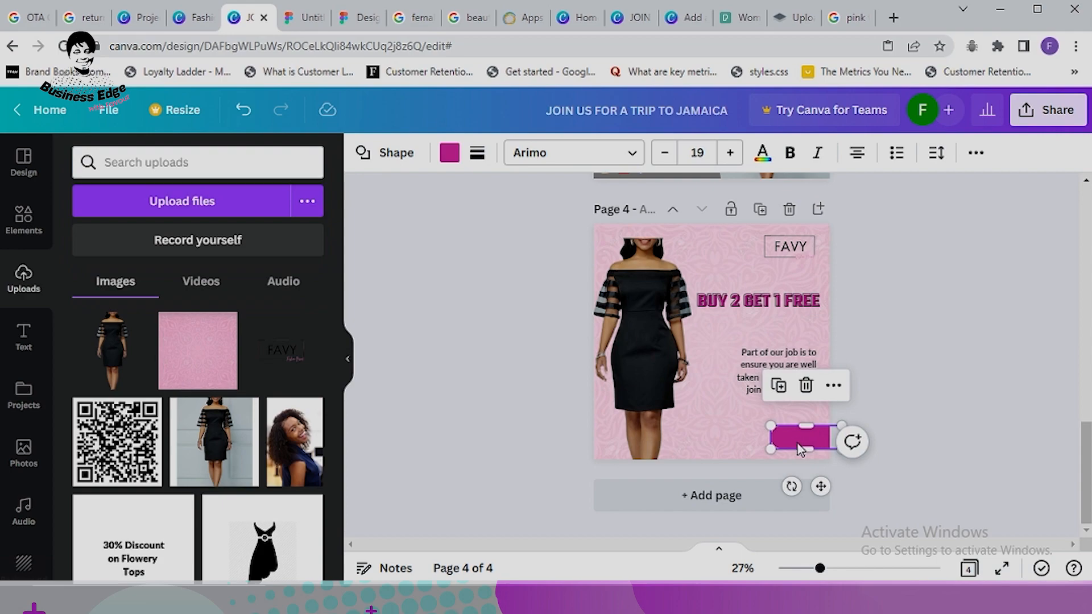
{"action": "left_click_drag", "start_coordinate": [792, 486], "coordinate": [818, 397]}
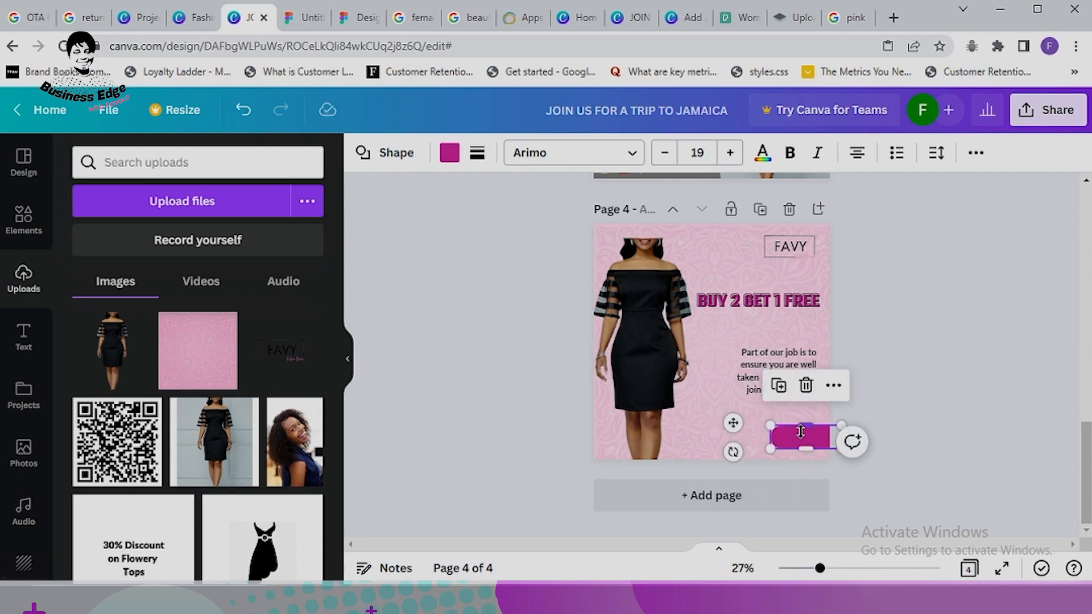
{"action": "left_click_drag", "start_coordinate": [785, 438], "coordinate": [601, 440]}
{"action": "left_click", "coordinate": [1014, 397]}
Step: Send the magenta shape behind the dress
{"action": "scroll", "coordinate": [1014, 397], "scroll_direction": "up", "scroll_amount": 3}
{"action": "right_click", "coordinate": [803, 397]}
{"action": "left_click", "coordinate": [860, 208]}
{"action": "scroll", "coordinate": [695, 452], "scroll_direction": "down", "scroll_amount": 3}
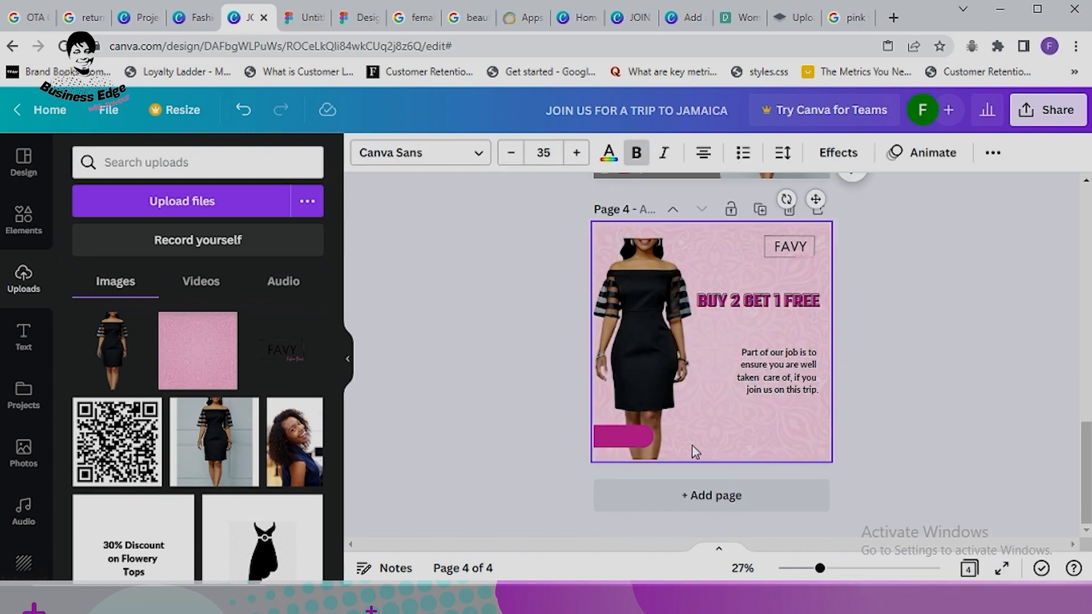
{"action": "right_click", "coordinate": [625, 438]}
{"action": "left_click", "coordinate": [636, 383]}
Step: Paste the N80,000 price text from page 3 onto the magenta shape
{"action": "scroll", "coordinate": [821, 336], "scroll_direction": "up", "scroll_amount": 3}
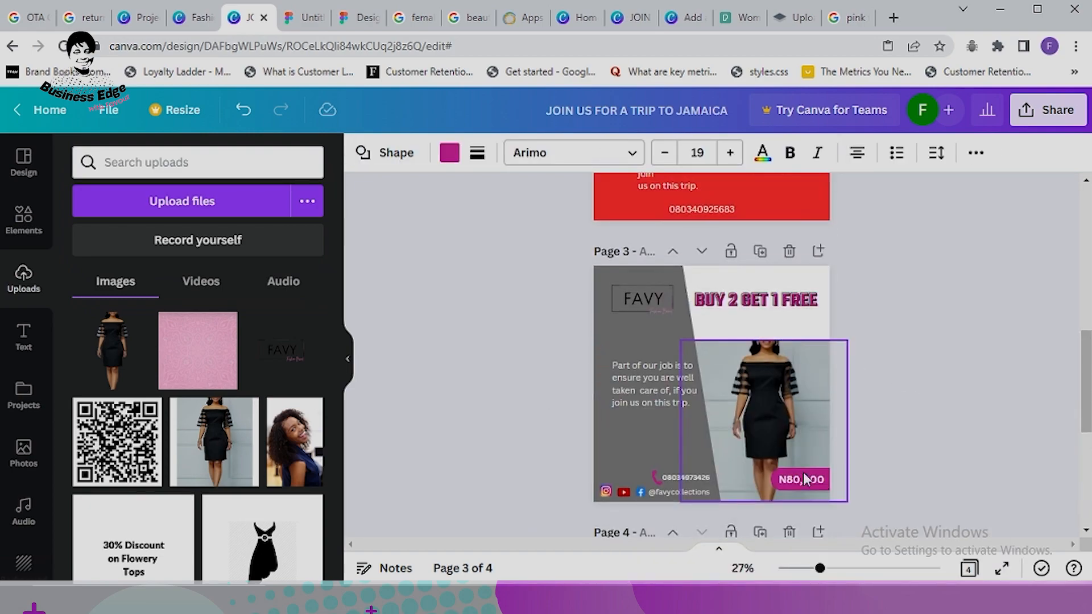
{"action": "right_click", "coordinate": [799, 407]}
{"action": "left_click", "coordinate": [860, 207]}
{"action": "scroll", "coordinate": [739, 341], "scroll_direction": "down", "scroll_amount": 3}
{"action": "right_click", "coordinate": [624, 436]}
{"action": "left_click", "coordinate": [678, 195]}
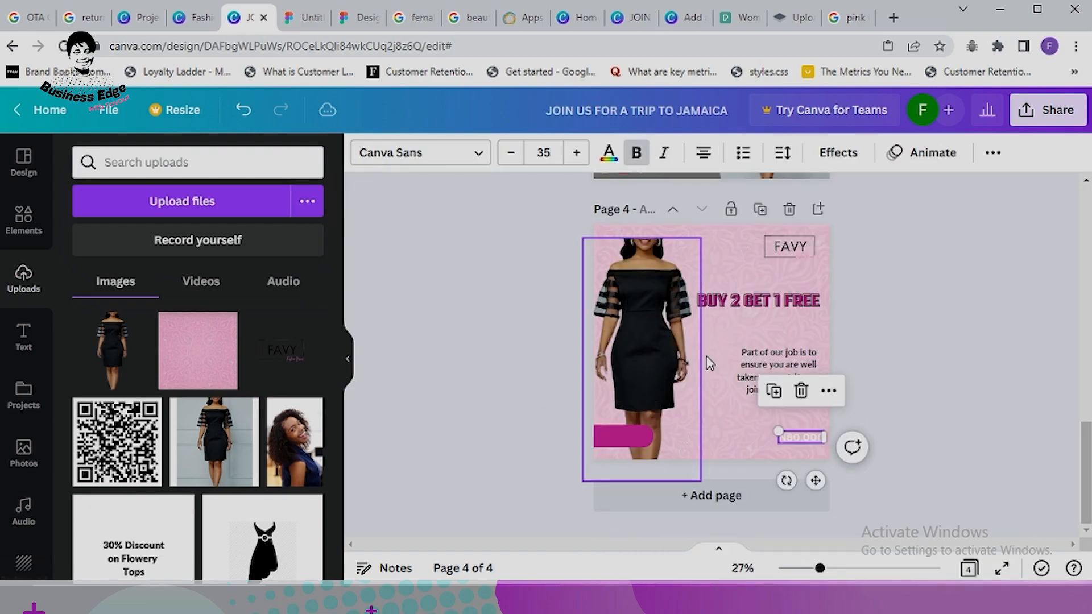
{"action": "left_click_drag", "start_coordinate": [793, 435], "coordinate": [627, 438]}
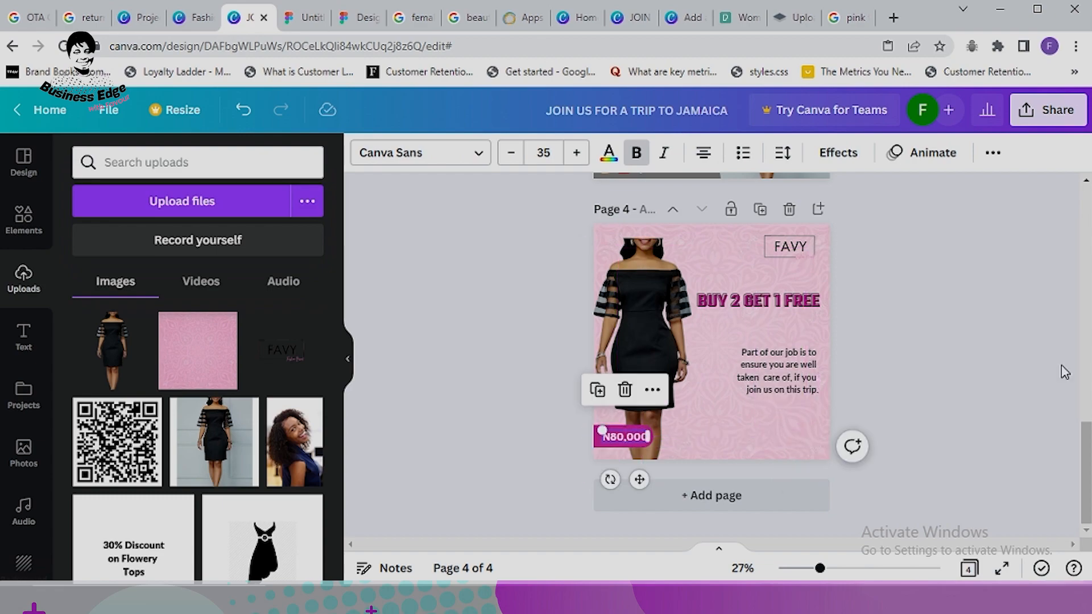
{"action": "left_click", "coordinate": [636, 447]}
{"action": "scroll", "coordinate": [902, 378], "scroll_direction": "up", "scroll_amount": 3}
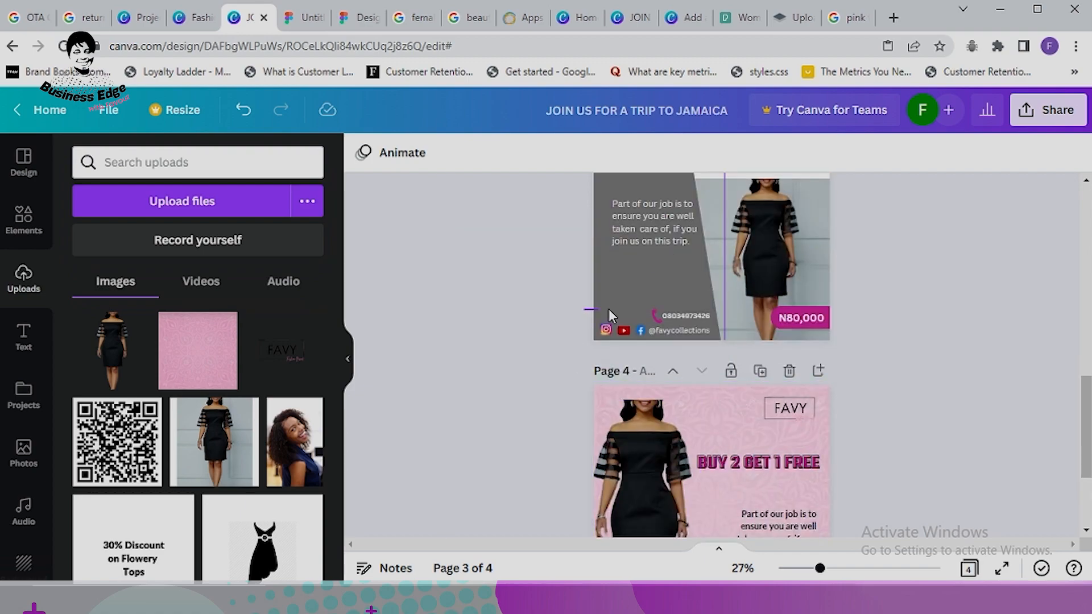
Step: Copy page 3's phone number text onto page 4, make it black, and place it at the bottom
{"action": "right_click", "coordinate": [704, 333]}
{"action": "left_click", "coordinate": [756, 208]}
{"action": "scroll", "coordinate": [759, 405], "scroll_direction": "down", "scroll_amount": 3}
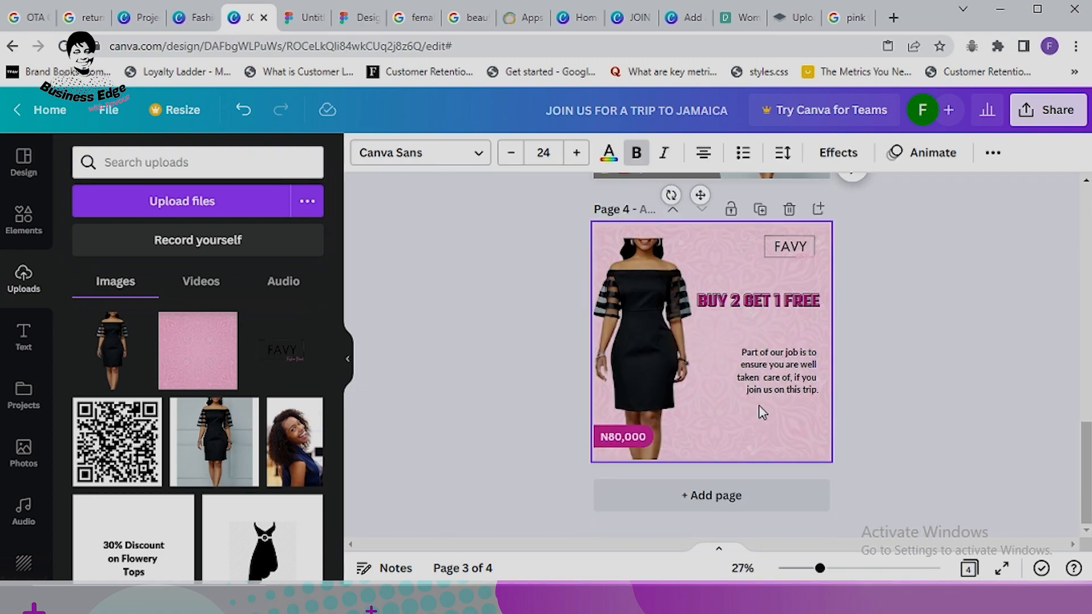
{"action": "right_click", "coordinate": [686, 458]}
{"action": "left_click", "coordinate": [744, 161]}
{"action": "left_click", "coordinate": [609, 152]}
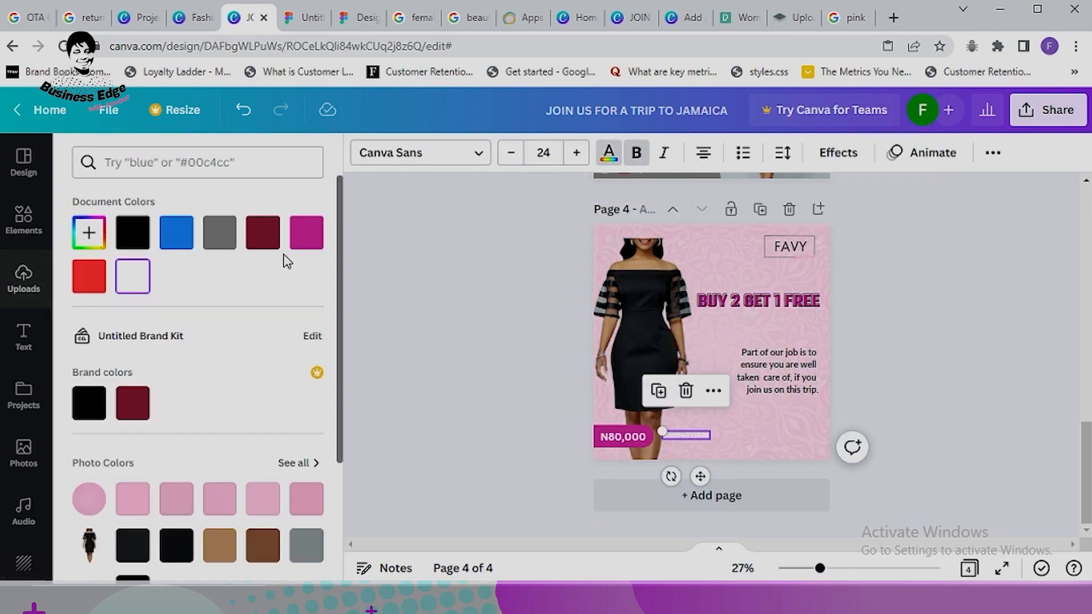
{"action": "left_click", "coordinate": [852, 413]}
{"action": "left_click_drag", "start_coordinate": [685, 436], "coordinate": [791, 434]}
Step: Copy the phone icon from page 3 and position it beside page 4's phone number
{"action": "scroll", "coordinate": [621, 264], "scroll_direction": "up", "scroll_amount": 3}
{"action": "right_click", "coordinate": [657, 316]}
{"action": "left_click", "coordinate": [710, 207]}
{"action": "scroll", "coordinate": [780, 271], "scroll_direction": "down", "scroll_amount": 3}
{"action": "right_click", "coordinate": [729, 421]}
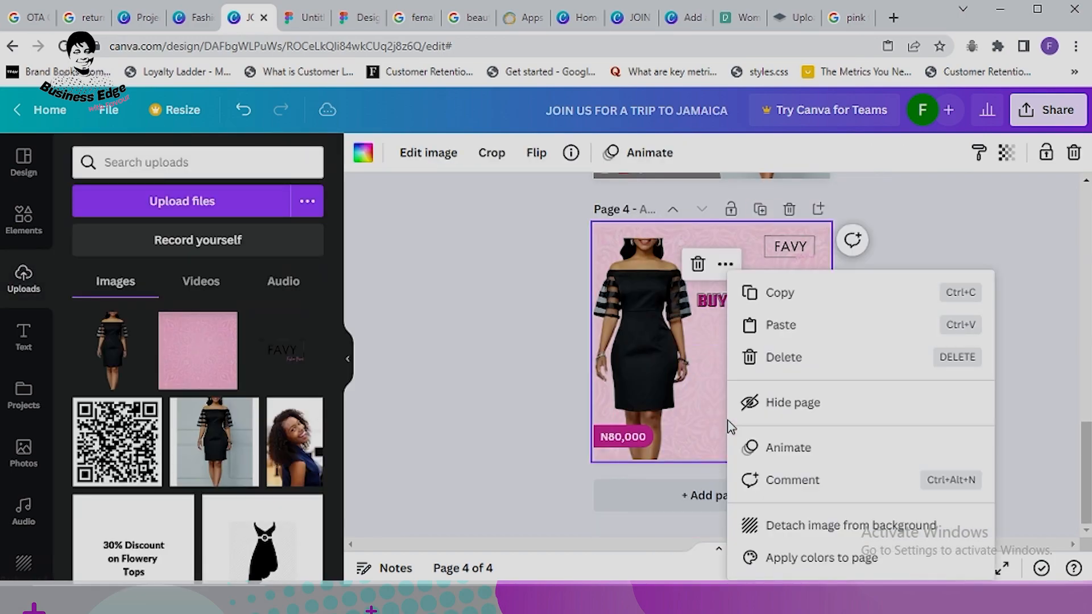
{"action": "left_click", "coordinate": [771, 323]}
{"action": "left_click_drag", "start_coordinate": [669, 482], "coordinate": [770, 479]}
{"action": "left_click", "coordinate": [965, 407]}
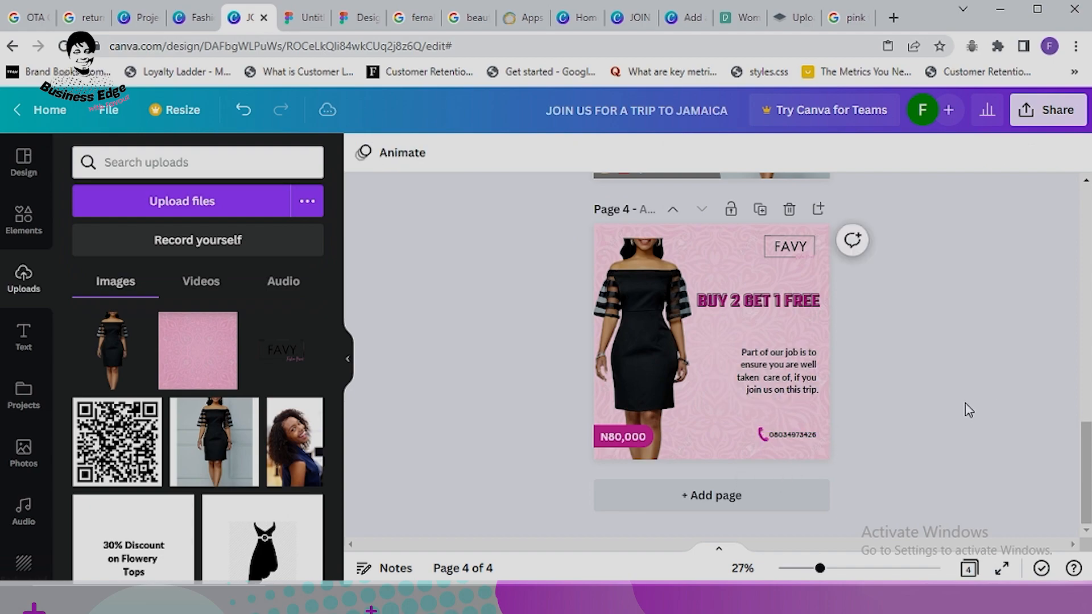
Step: Copy the Instagram icon from page 3 to page 4's bottom centre
{"action": "scroll", "coordinate": [608, 419], "scroll_direction": "up", "scroll_amount": 5}
{"action": "right_click", "coordinate": [607, 411]}
{"action": "left_click", "coordinate": [674, 139]}
{"action": "scroll", "coordinate": [700, 370], "scroll_direction": "down", "scroll_amount": 3}
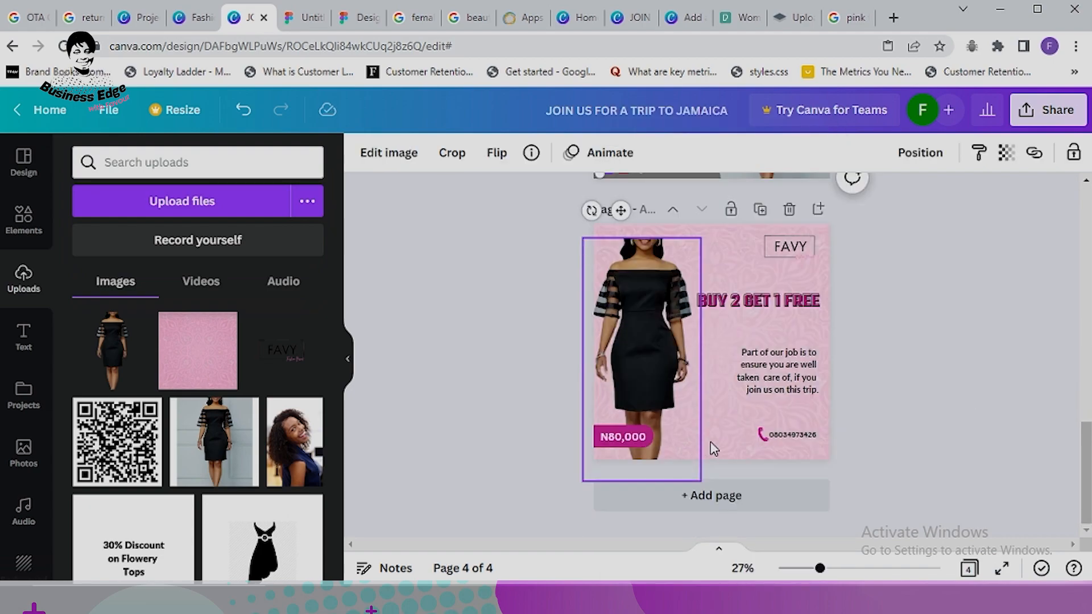
{"action": "right_click", "coordinate": [711, 446]}
{"action": "left_click", "coordinate": [725, 325]}
{"action": "left_click_drag", "start_coordinate": [621, 495], "coordinate": [729, 499]}
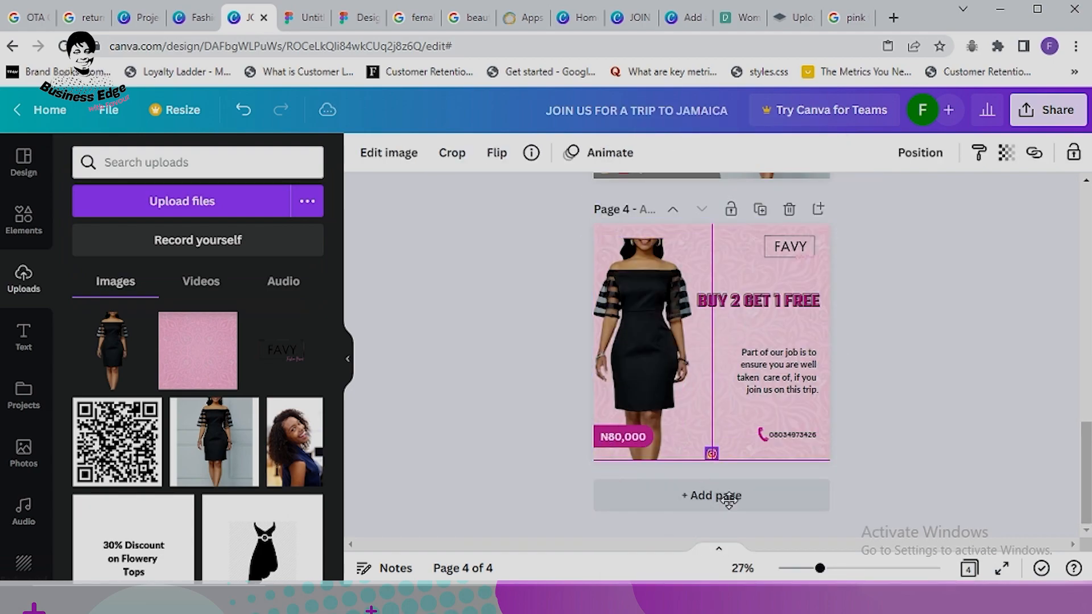
Step: Copy the YouTube icon from page 3 and place it beside the Instagram icon on page 4
{"action": "scroll", "coordinate": [766, 344], "scroll_direction": "up", "scroll_amount": 3}
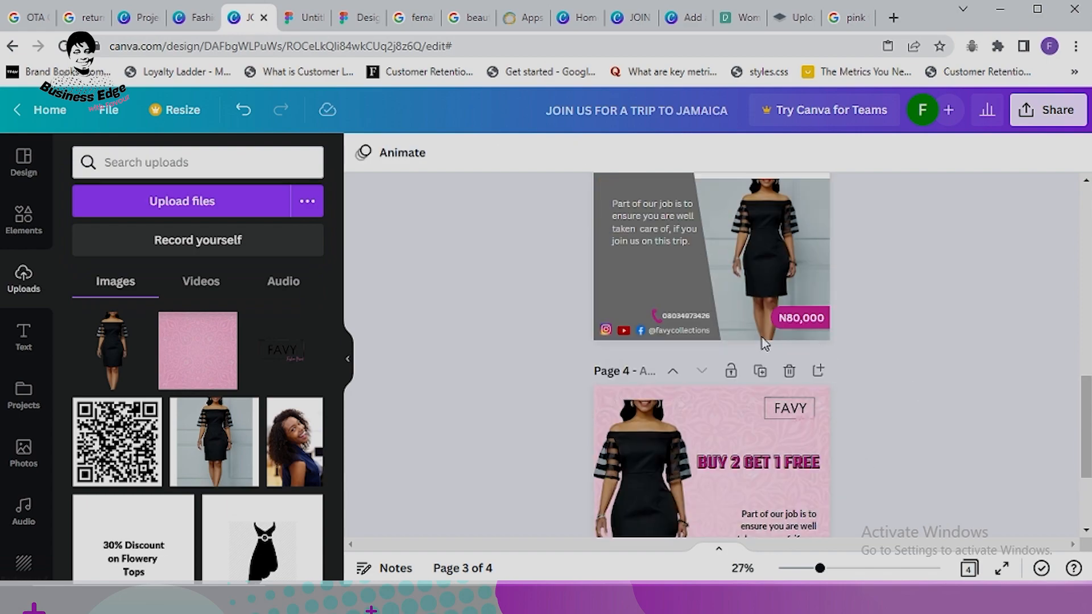
{"action": "right_click", "coordinate": [623, 333]}
{"action": "left_click", "coordinate": [696, 134]}
{"action": "scroll", "coordinate": [728, 408], "scroll_direction": "down", "scroll_amount": 3}
{"action": "right_click", "coordinate": [731, 407]}
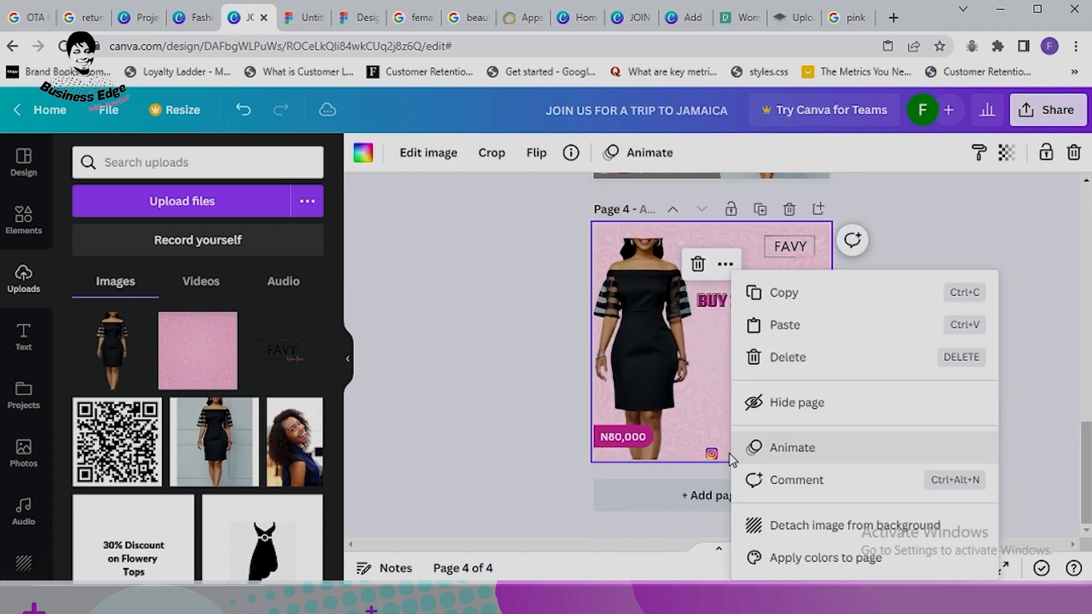
{"action": "left_click", "coordinate": [793, 325]}
{"action": "left_click_drag", "start_coordinate": [646, 493], "coordinate": [708, 495]}
Step: Copy the Facebook icon from page 3 and place it beside the YouTube icon on page 4
{"action": "scroll", "coordinate": [868, 375], "scroll_direction": "up", "scroll_amount": 3}
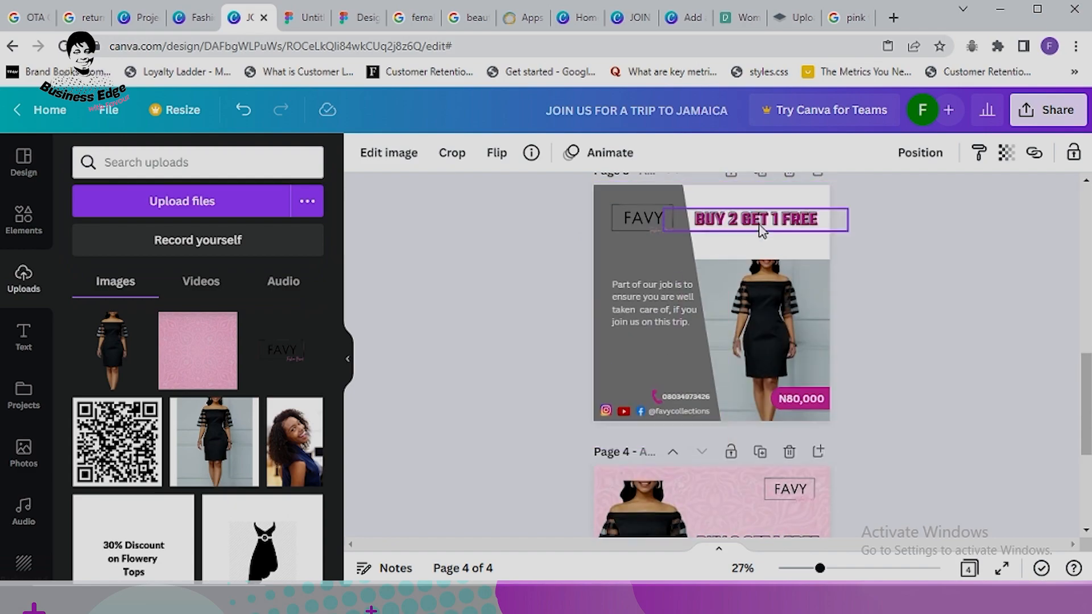
{"action": "right_click", "coordinate": [640, 411]}
{"action": "left_click", "coordinate": [695, 210]}
{"action": "scroll", "coordinate": [711, 341], "scroll_direction": "down", "scroll_amount": 3}
{"action": "right_click", "coordinate": [692, 452]}
{"action": "left_click", "coordinate": [736, 163]}
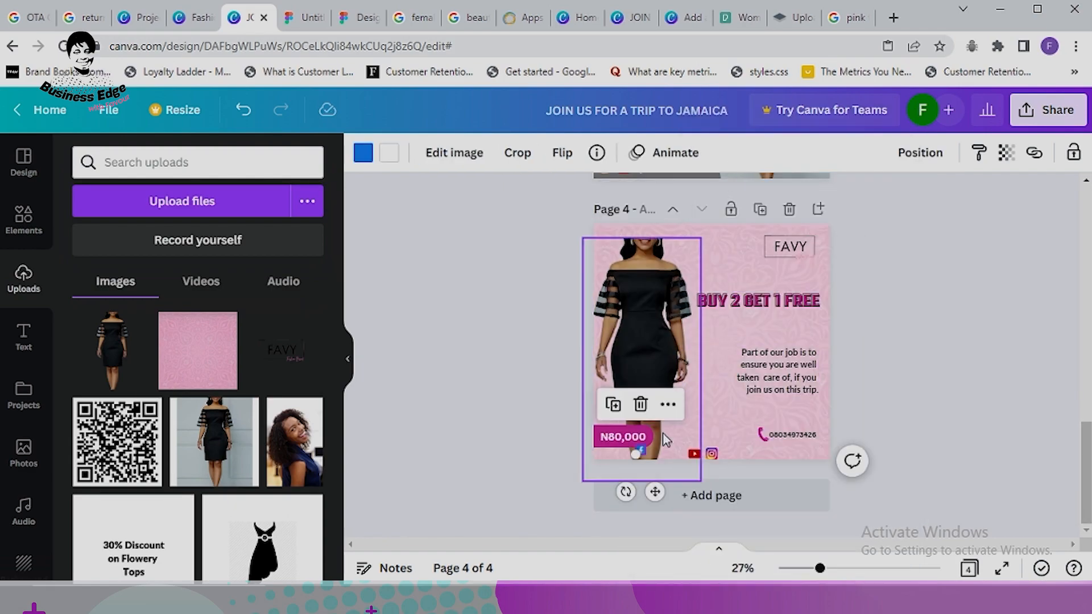
{"action": "left_click_drag", "start_coordinate": [655, 493], "coordinate": [690, 497]}
{"action": "left_click", "coordinate": [924, 401]}
Step: Copy the social handle to page 4 beside the icons, make it black, and extend the divider line
{"action": "scroll", "coordinate": [905, 401], "scroll_direction": "up", "scroll_amount": 3}
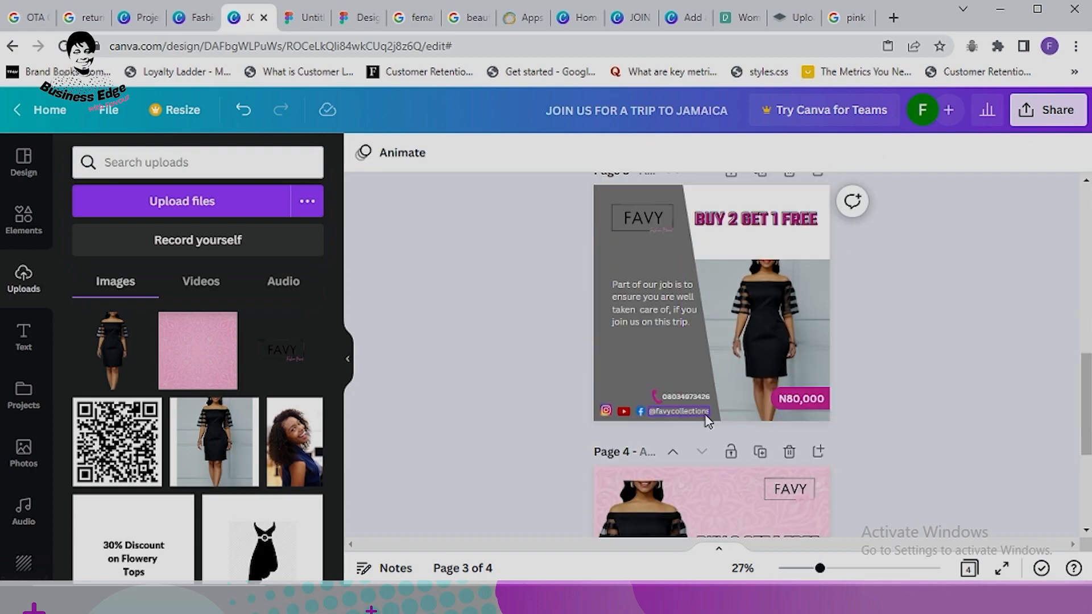
{"action": "right_click", "coordinate": [687, 413]}
{"action": "left_click", "coordinate": [746, 210]}
{"action": "scroll", "coordinate": [777, 398], "scroll_direction": "down", "scroll_amount": 3}
{"action": "right_click", "coordinate": [778, 408]}
{"action": "left_click", "coordinate": [782, 326]}
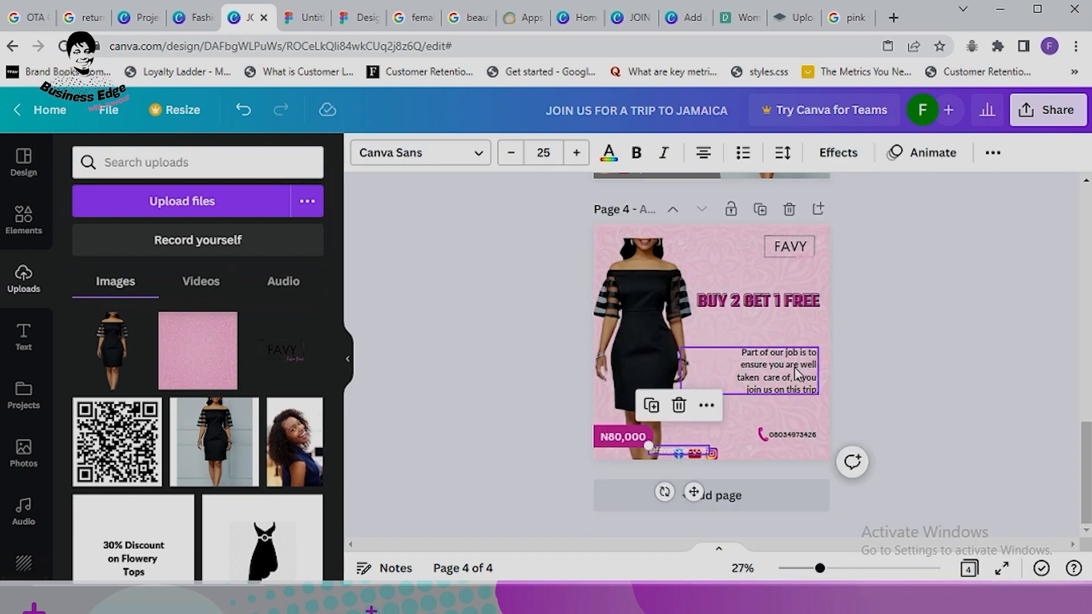
{"action": "left_click_drag", "start_coordinate": [690, 493], "coordinate": [763, 496]}
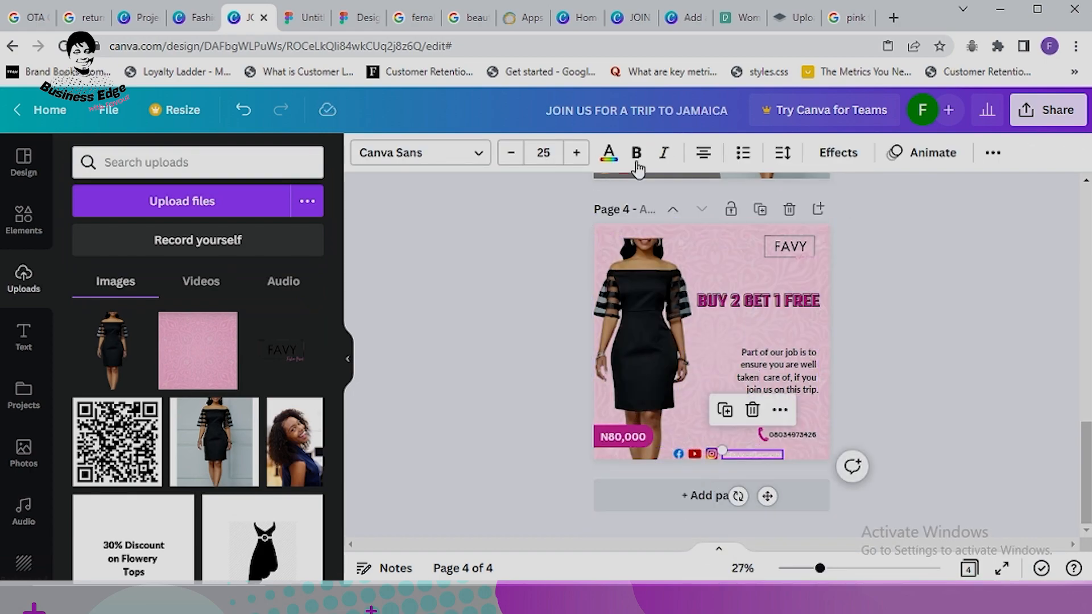
{"action": "left_click", "coordinate": [609, 152]}
{"action": "left_click", "coordinate": [133, 232]}
{"action": "left_click", "coordinate": [907, 419]}
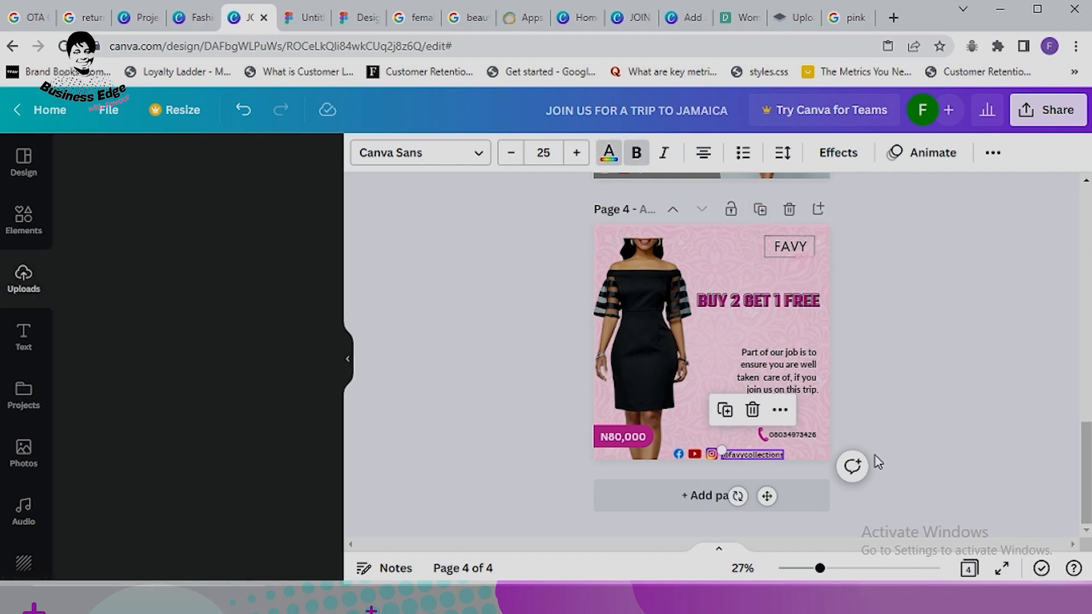
{"action": "left_click_drag", "start_coordinate": [822, 338], "coordinate": [836, 425]}
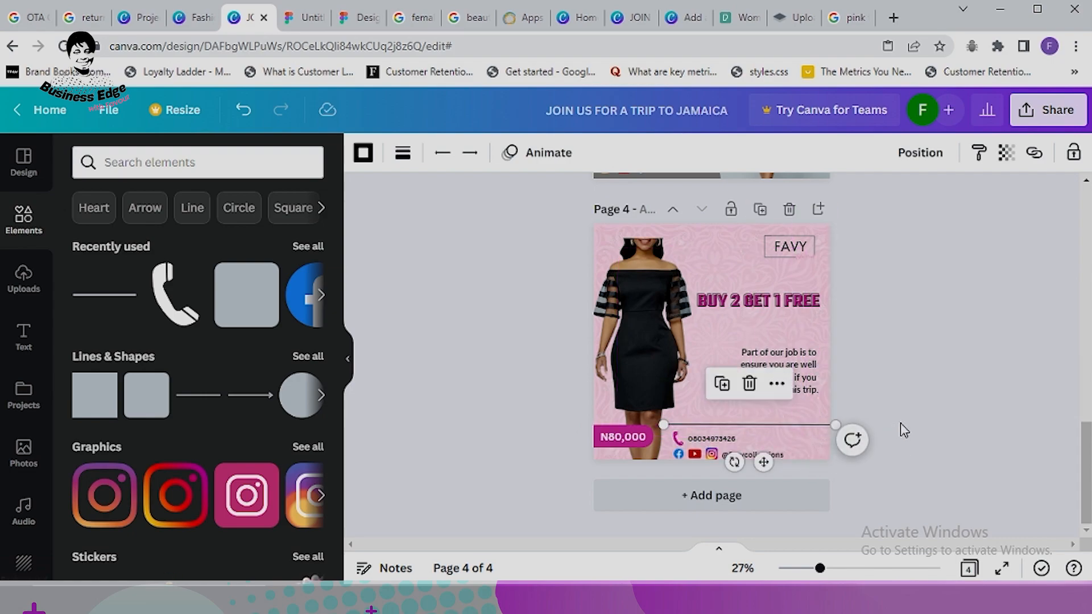
Step: Make page 4's divider line magenta with a line weight of 9
{"action": "left_click", "coordinate": [899, 422]}
{"action": "left_click", "coordinate": [812, 436]}
{"action": "left_click", "coordinate": [362, 153]}
{"action": "left_click", "coordinate": [306, 232]}
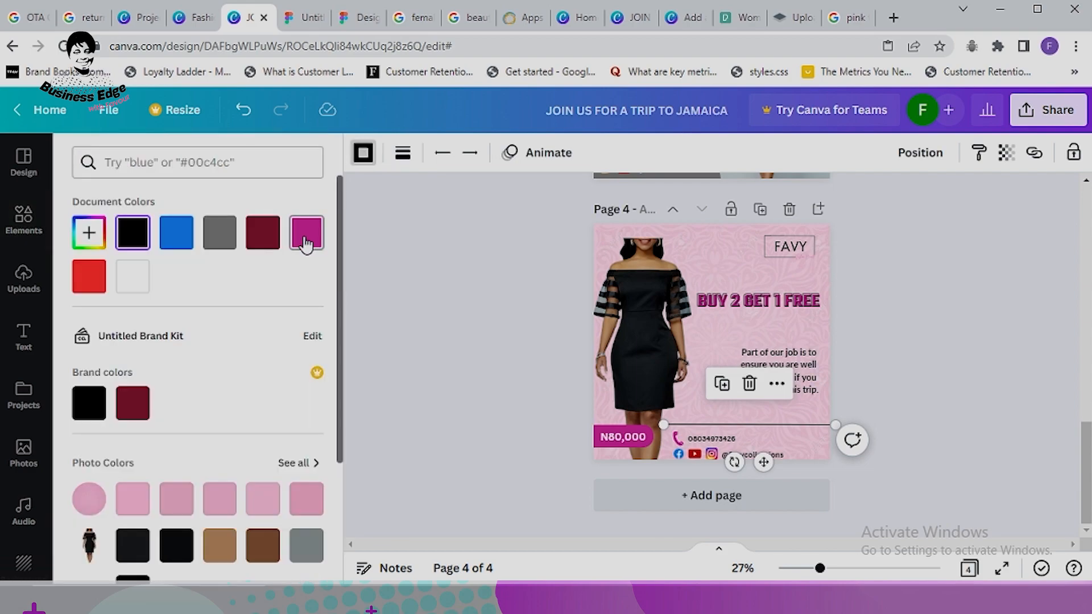
{"action": "left_click", "coordinate": [403, 152]}
{"action": "left_click_drag", "start_coordinate": [409, 295], "coordinate": [422, 295]}
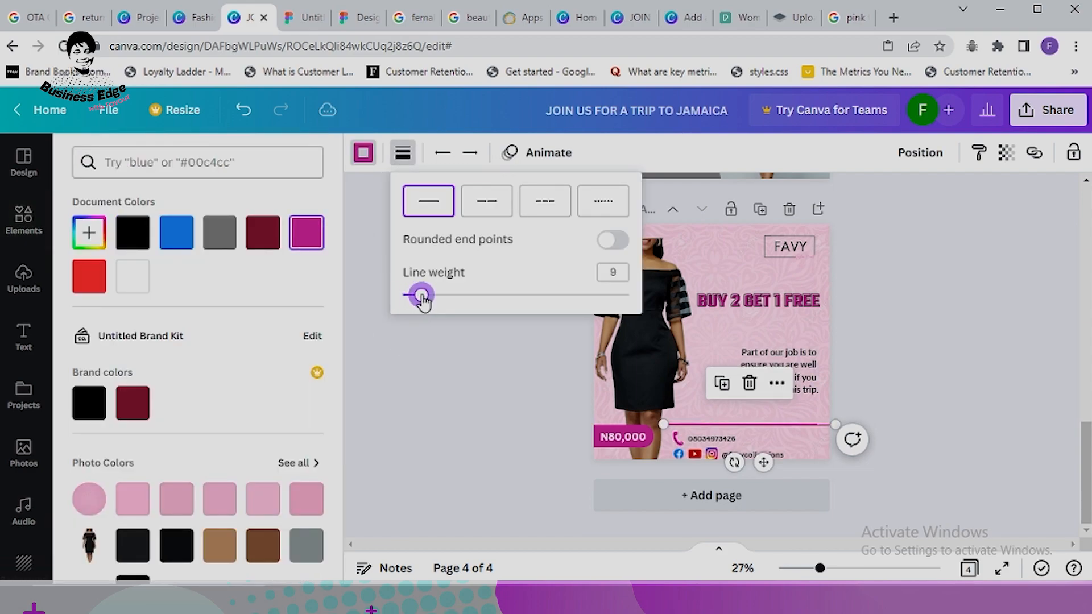
{"action": "left_click", "coordinate": [967, 369]}
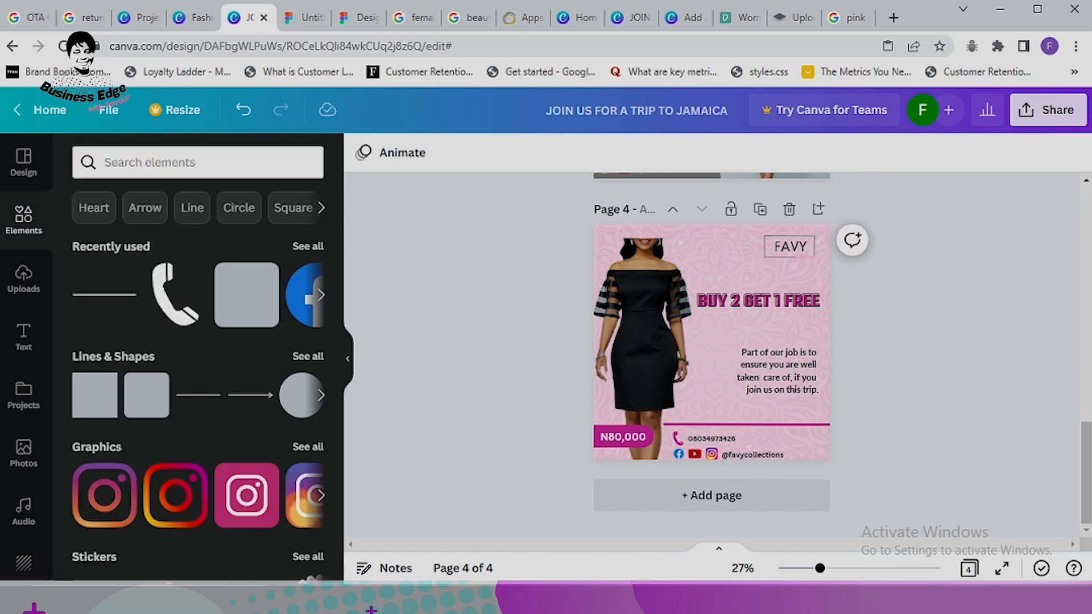
Step: Nudge the magenta line up into position and review the finished page 4
{"action": "left_click", "coordinate": [742, 426]}
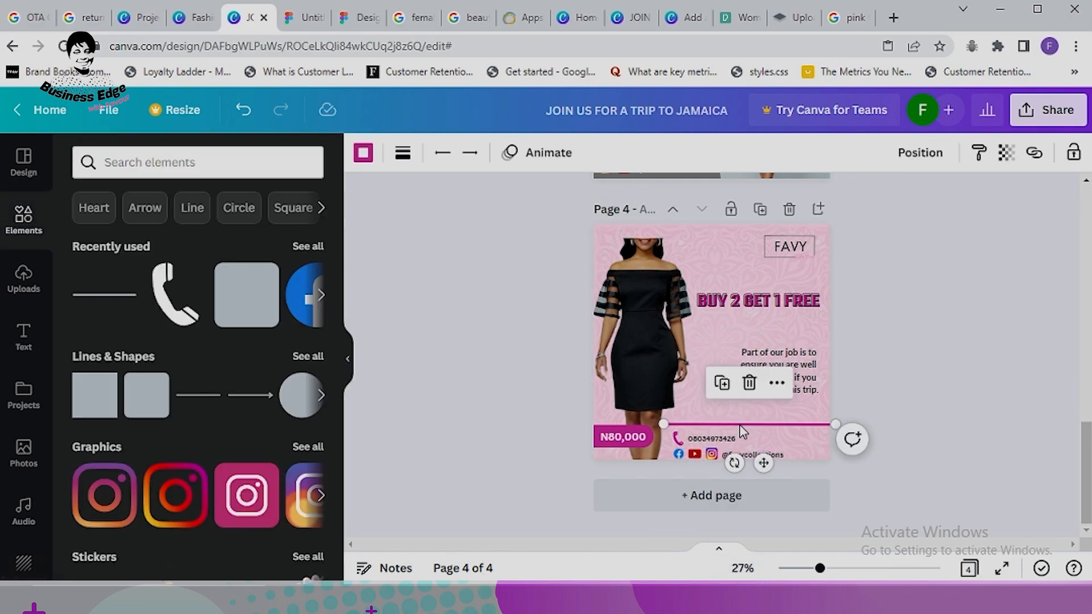
{"action": "key", "text": "Up"}
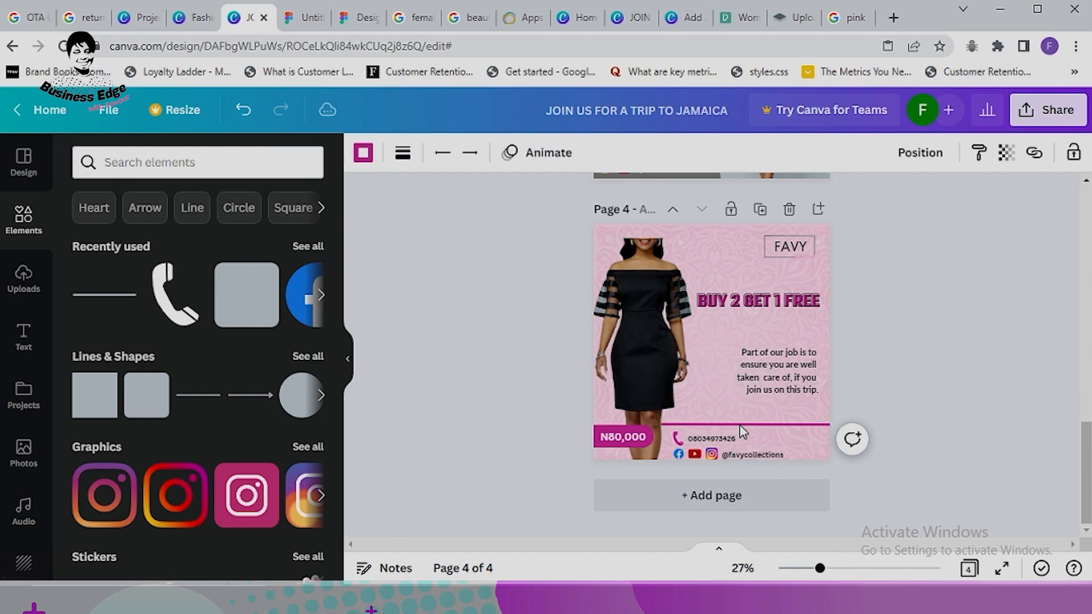
{"action": "left_click", "coordinate": [967, 387]}
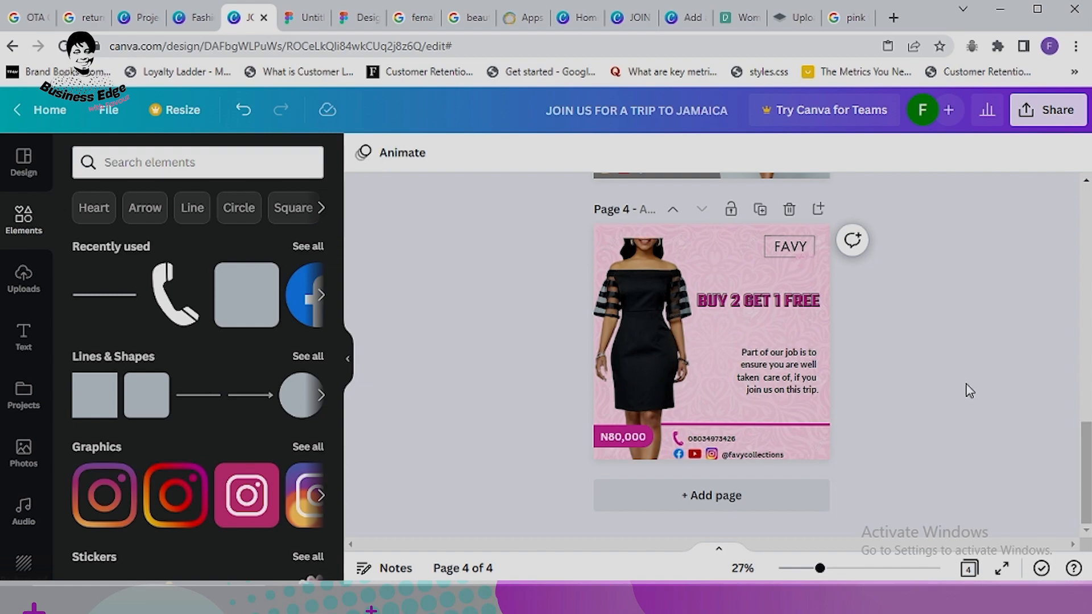
{"action": "left_click", "coordinate": [653, 287]}
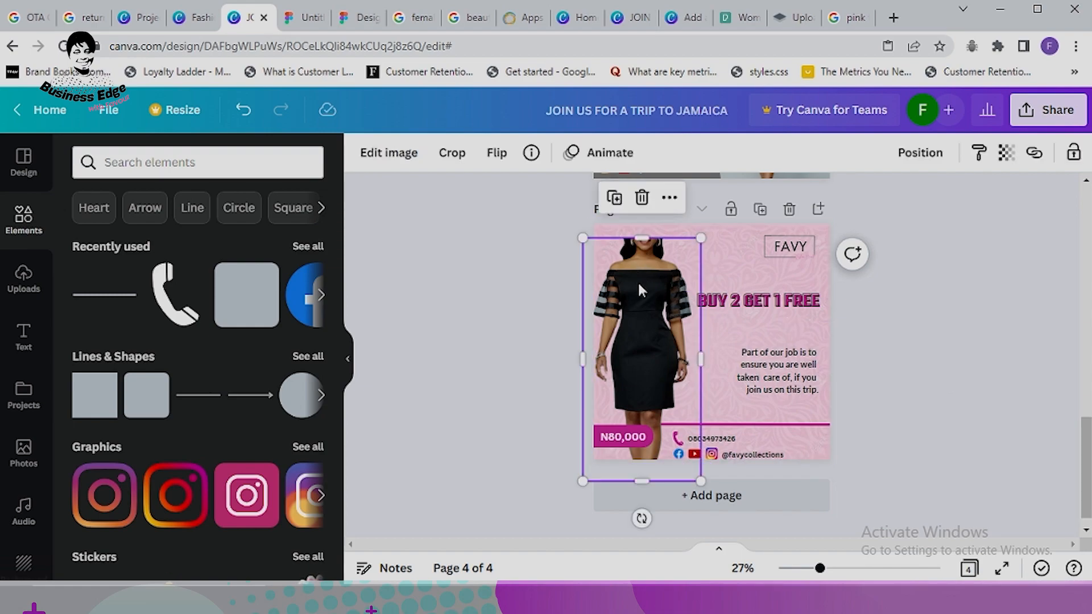
{"action": "left_click", "coordinate": [969, 330]}
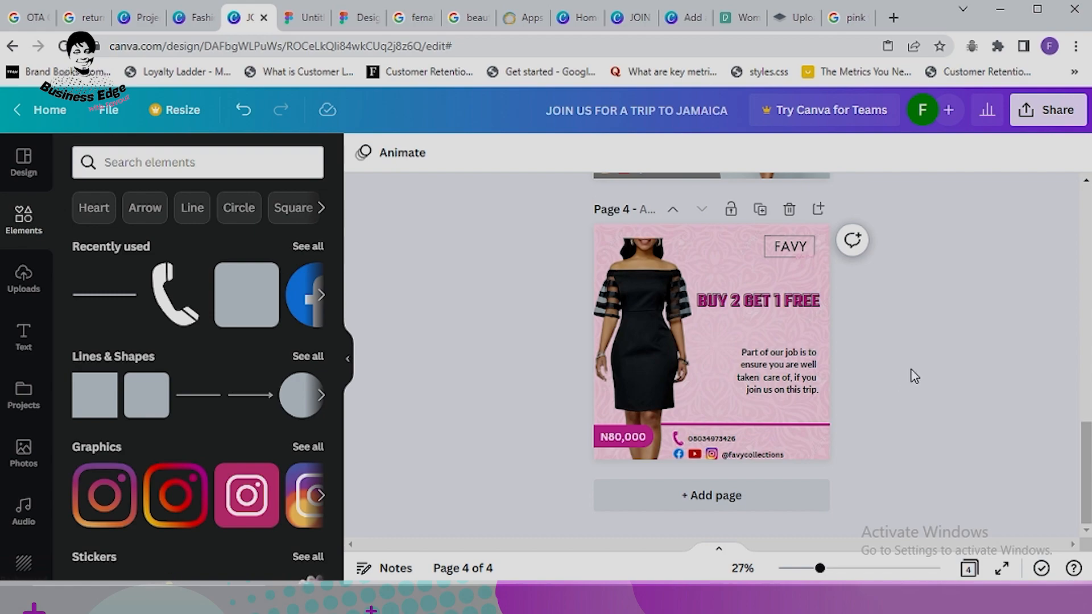
{"action": "scroll", "coordinate": [929, 367], "scroll_direction": "up", "scroll_amount": 5}
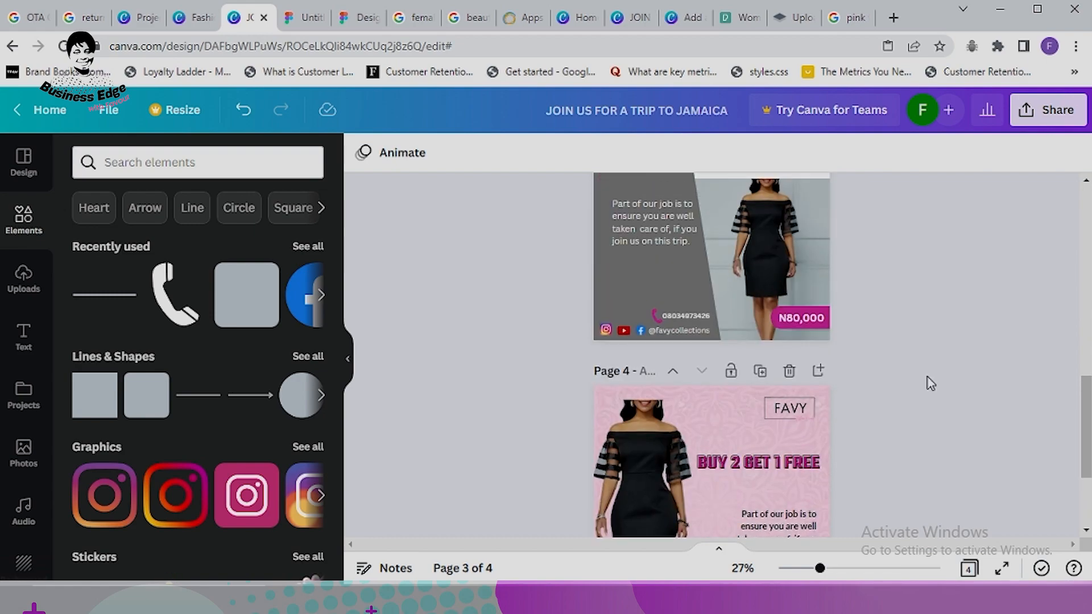
Step: Download pages 3 and 4 only as PNG, deselecting all other pages
{"action": "scroll", "coordinate": [927, 384], "scroll_direction": "down", "scroll_amount": 3}
{"action": "scroll", "coordinate": [904, 387], "scroll_direction": "up", "scroll_amount": 3}
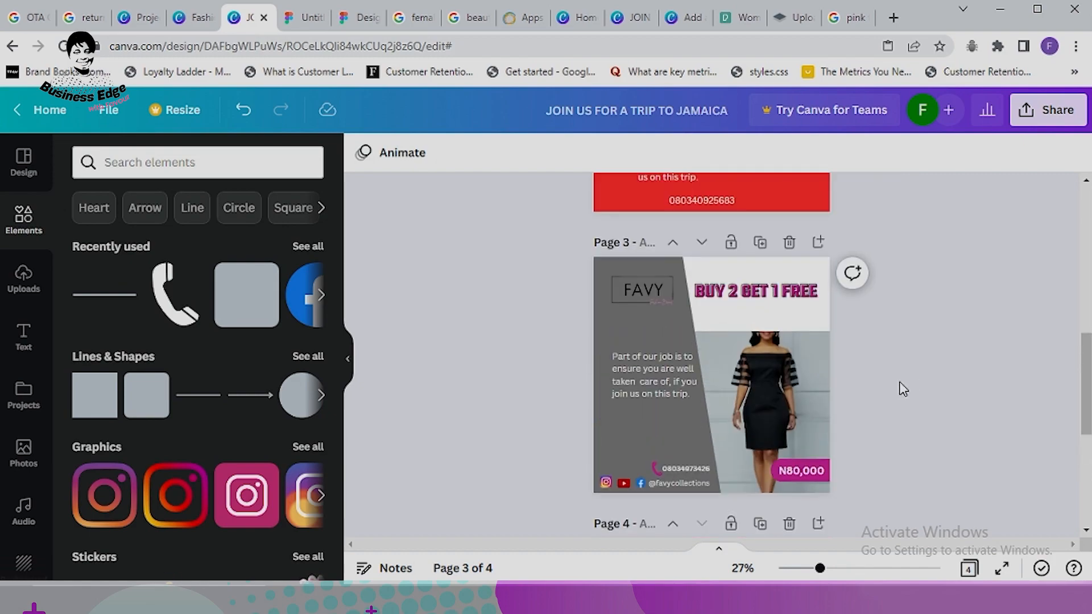
{"action": "left_click", "coordinate": [1054, 117]}
{"action": "scroll", "coordinate": [973, 414], "scroll_direction": "down", "scroll_amount": 2}
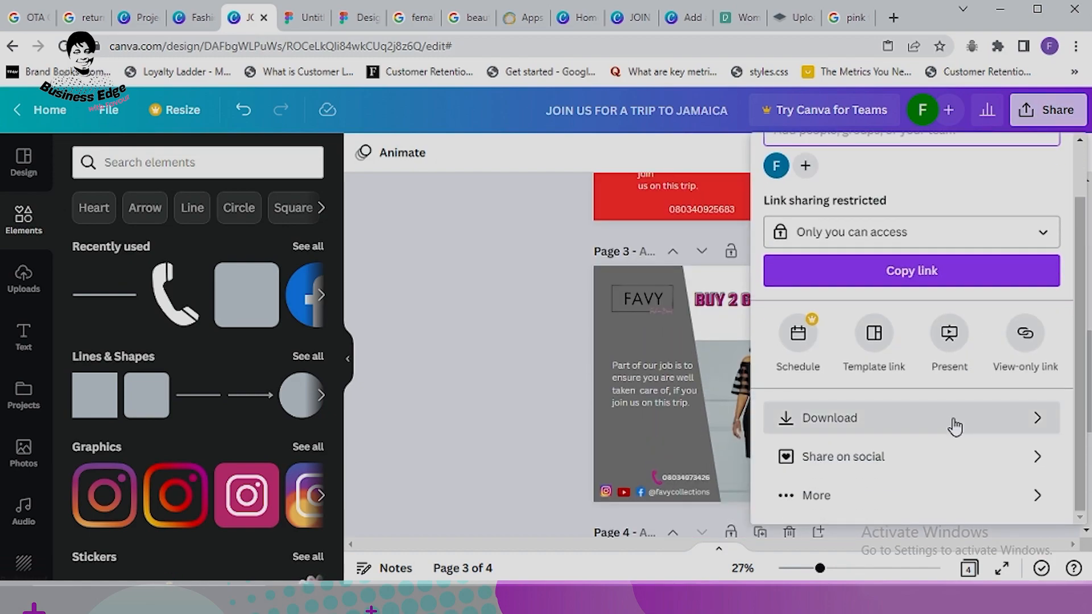
{"action": "left_click", "coordinate": [954, 426]}
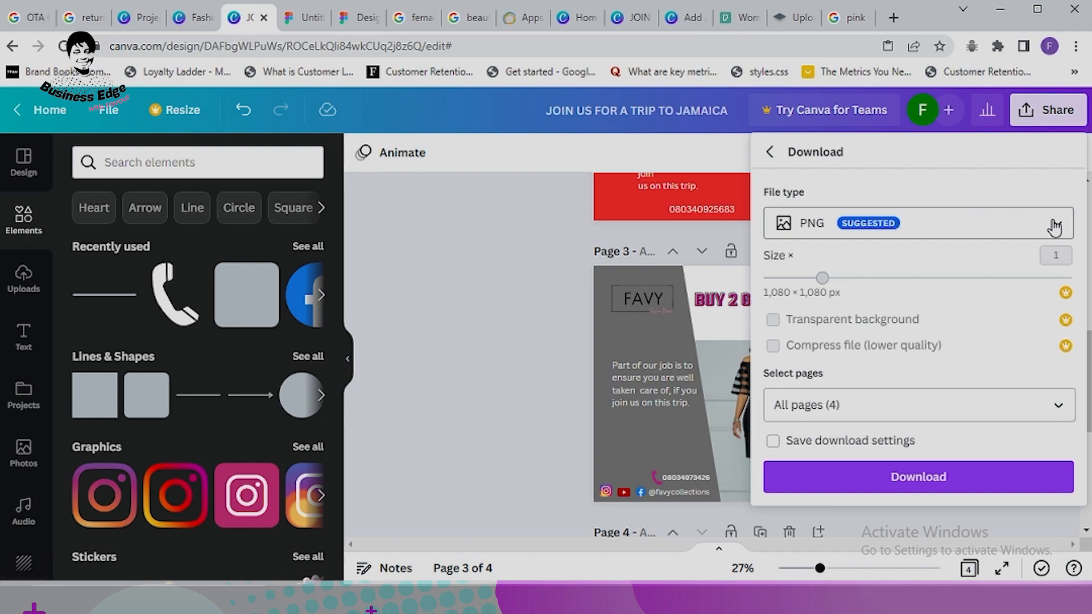
{"action": "left_click", "coordinate": [1060, 407]}
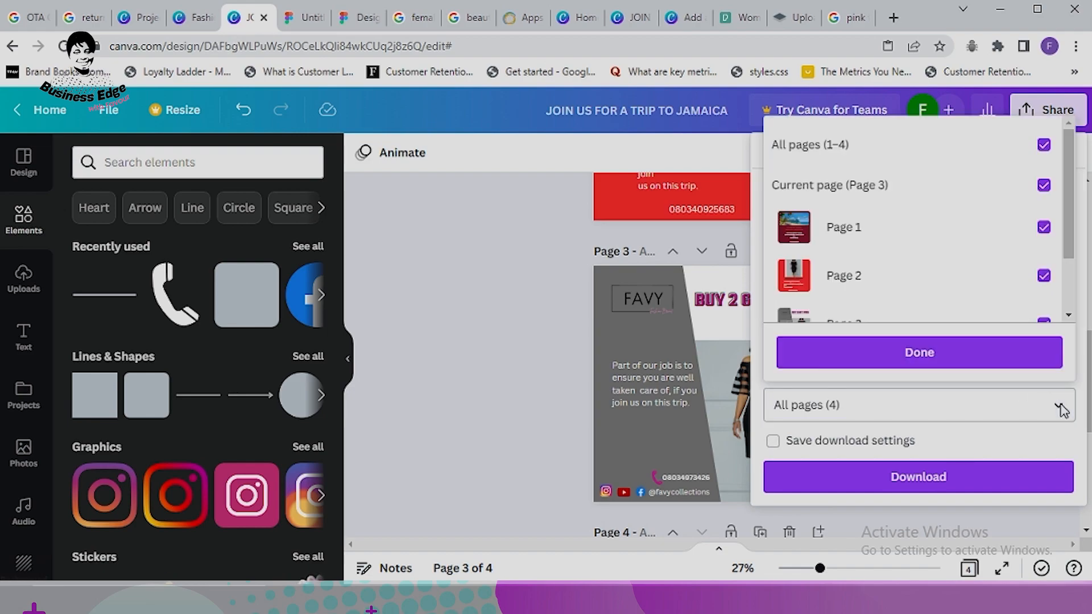
{"action": "left_click", "coordinate": [1045, 148]}
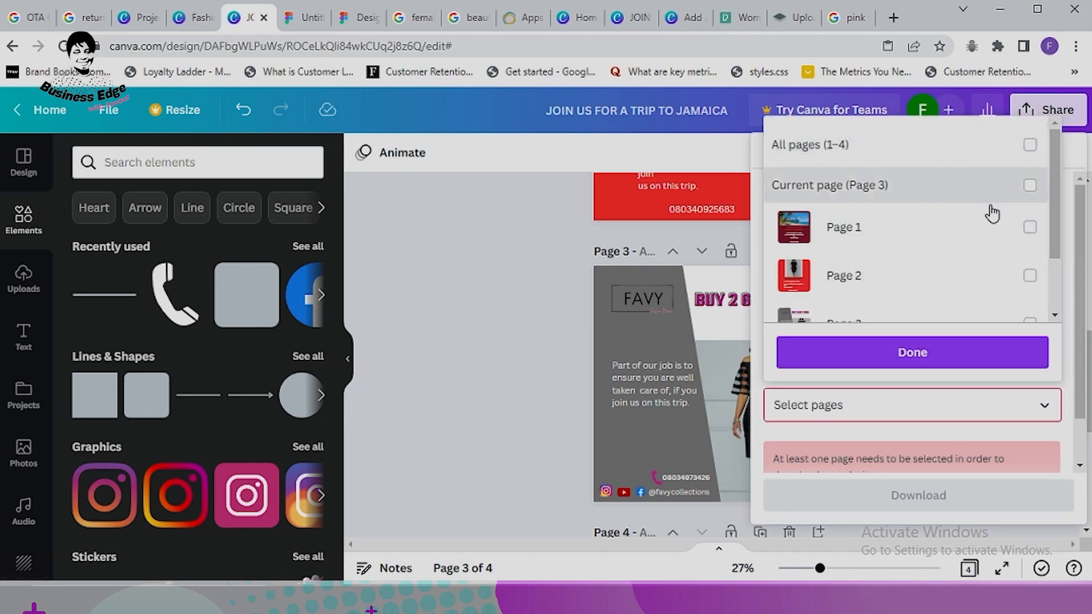
{"action": "scroll", "coordinate": [917, 262], "scroll_direction": "down", "scroll_amount": 3}
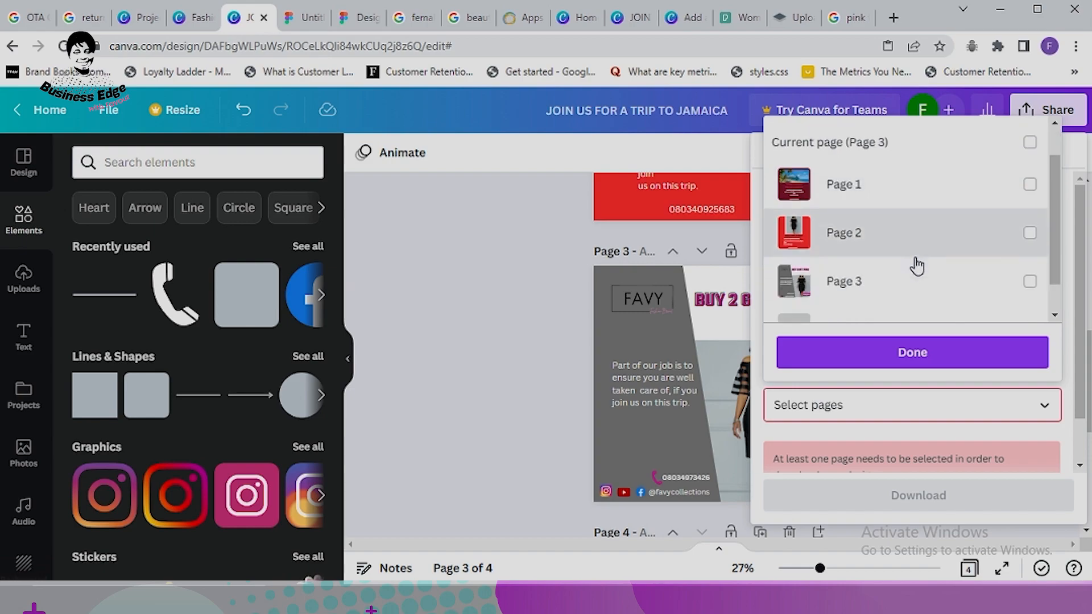
{"action": "left_click", "coordinate": [989, 250]}
{"action": "left_click", "coordinate": [973, 293]}
{"action": "left_click", "coordinate": [936, 361]}
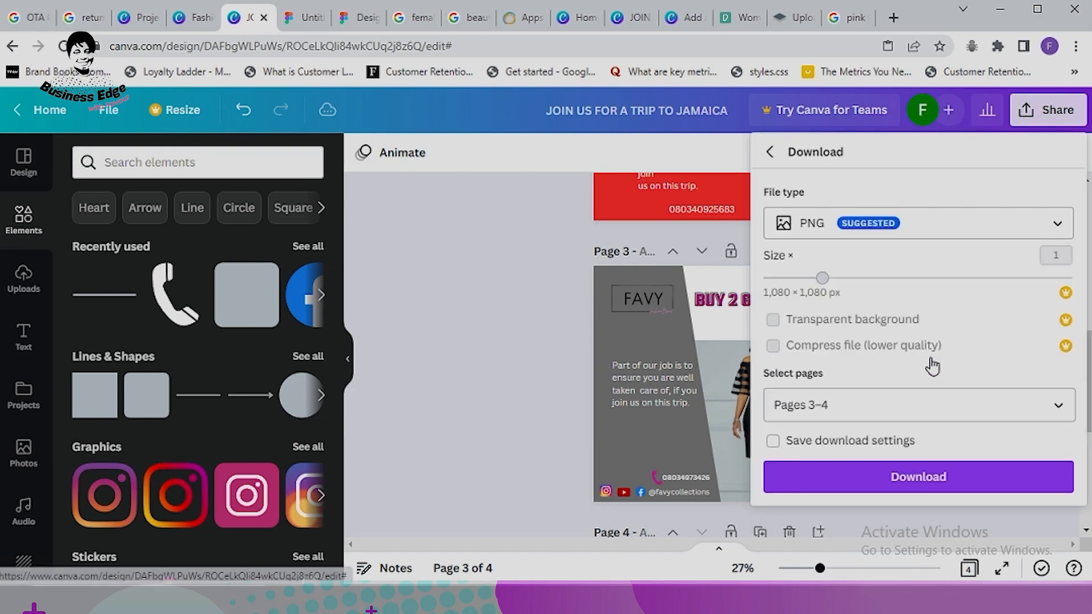
{"action": "left_click", "coordinate": [938, 476]}
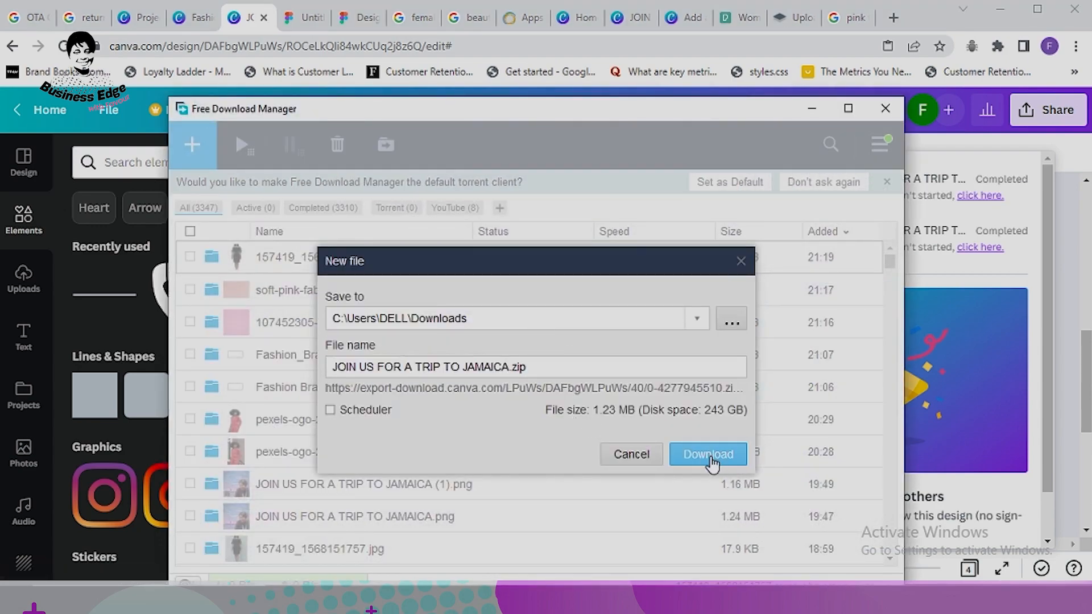
Step: Save JOIN US FOR A TRIP TO JAMAICA.zip to Downloads and open its folder
{"action": "left_click", "coordinate": [711, 460]}
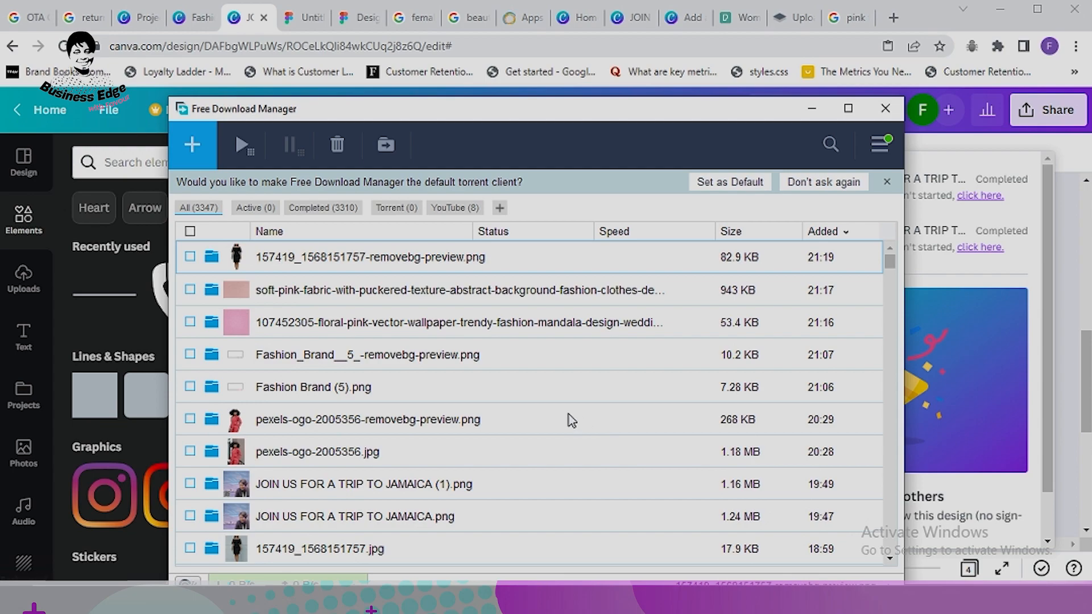
{"action": "left_click", "coordinate": [212, 257]}
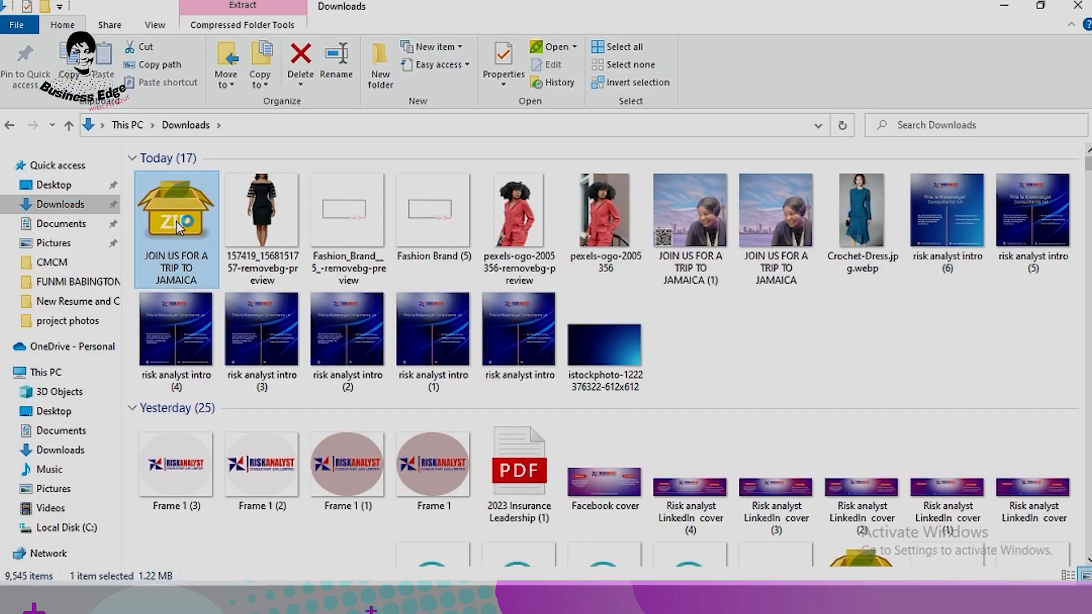
Step: Open the downloaded zip in PeaZip, run an archive check, and close it
{"action": "double_click", "coordinate": [179, 227]}
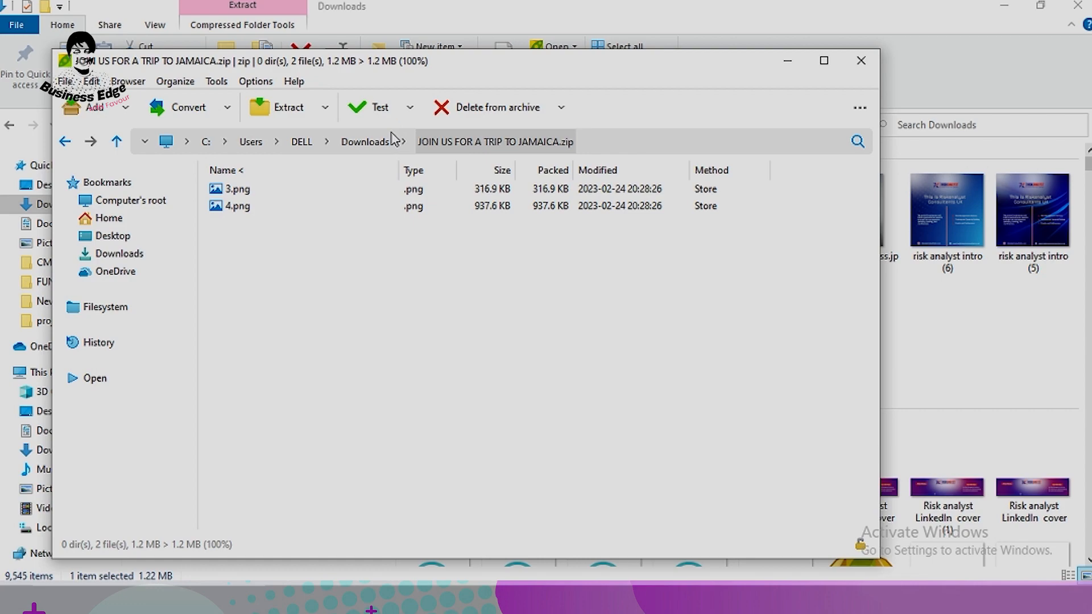
{"action": "left_click", "coordinate": [411, 108]}
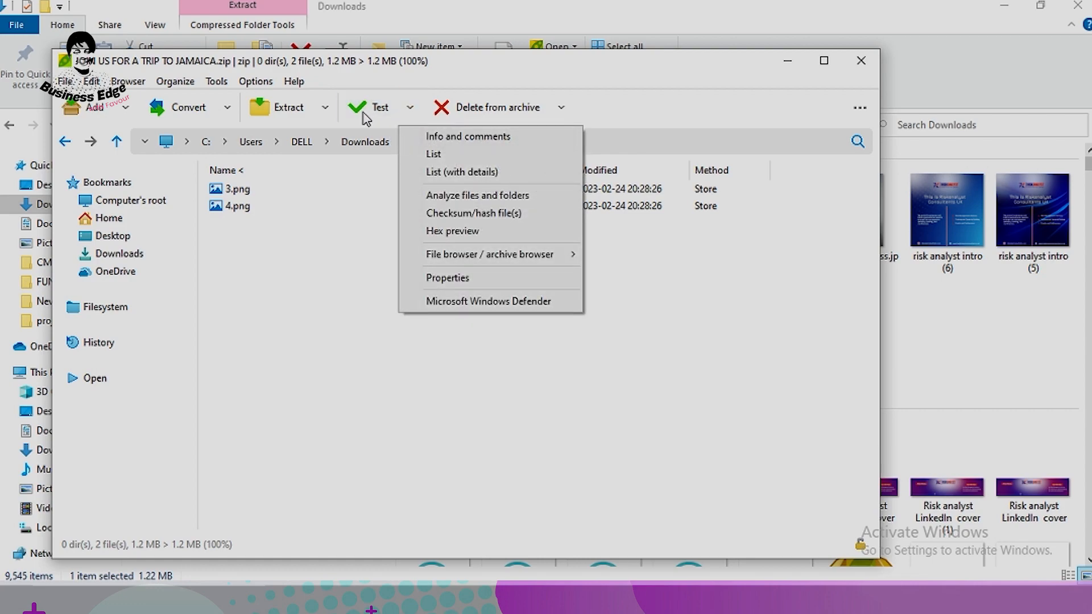
{"action": "left_click", "coordinate": [370, 117]}
{"action": "left_click", "coordinate": [788, 61]}
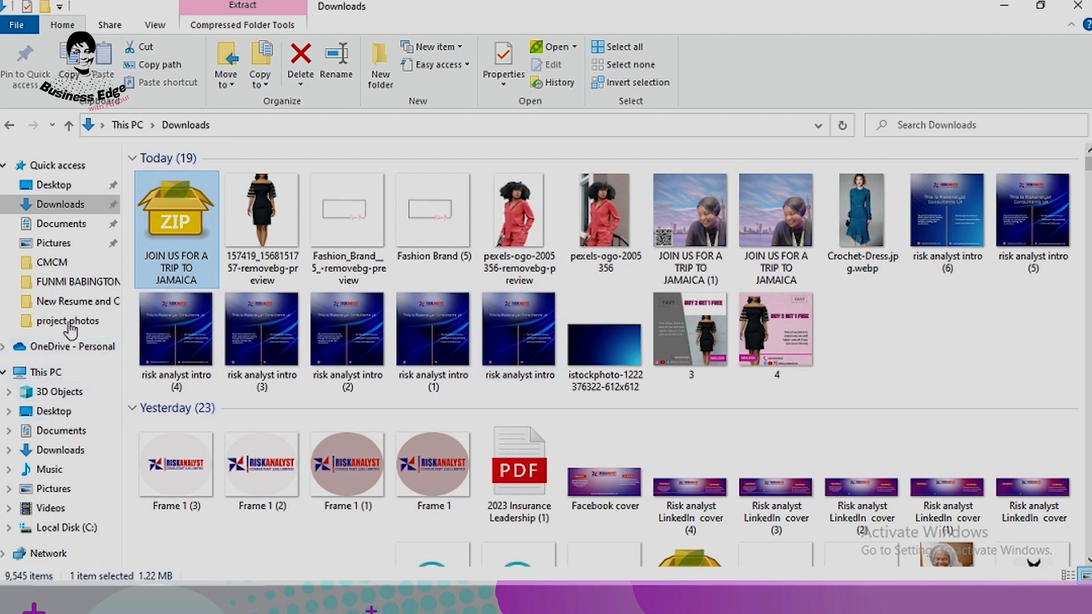
Step: Return to the Downloads folder and open the exported 3.png image
{"action": "left_click", "coordinate": [67, 283]}
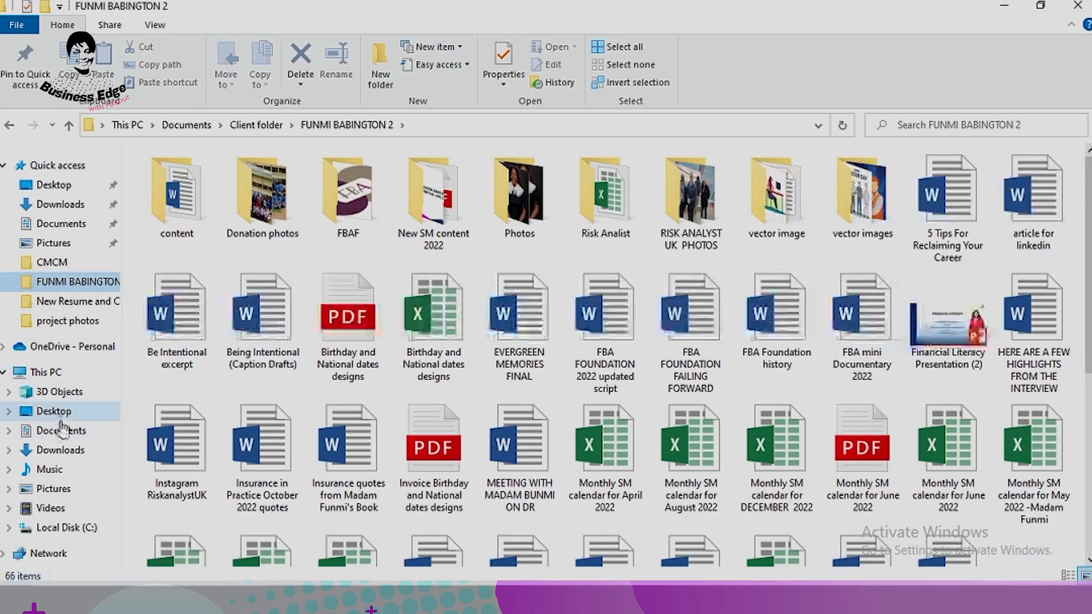
{"action": "left_click", "coordinate": [64, 450]}
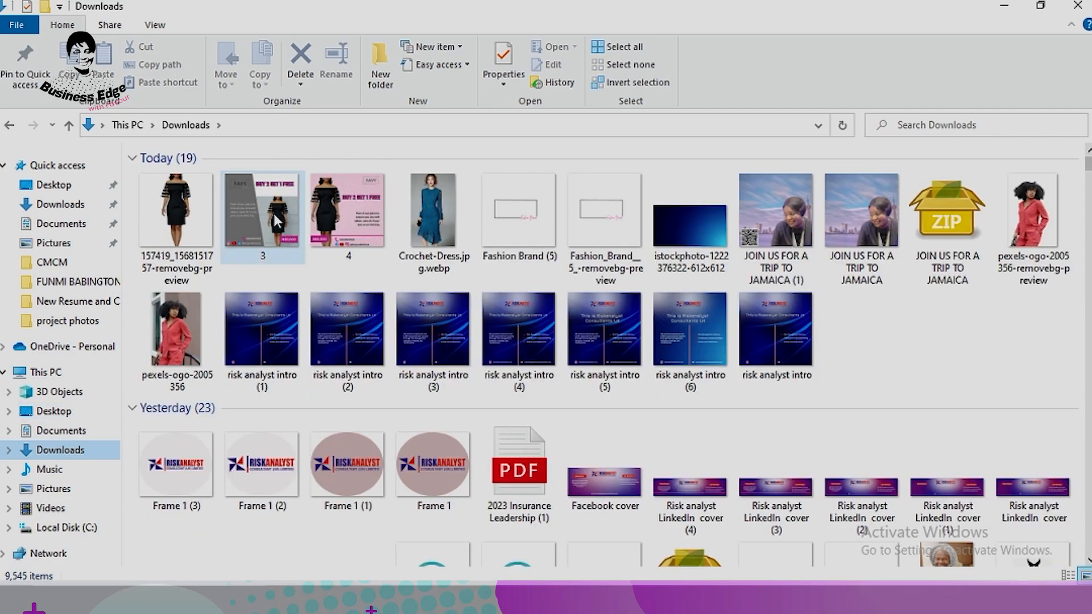
{"action": "left_click", "coordinate": [271, 210]}
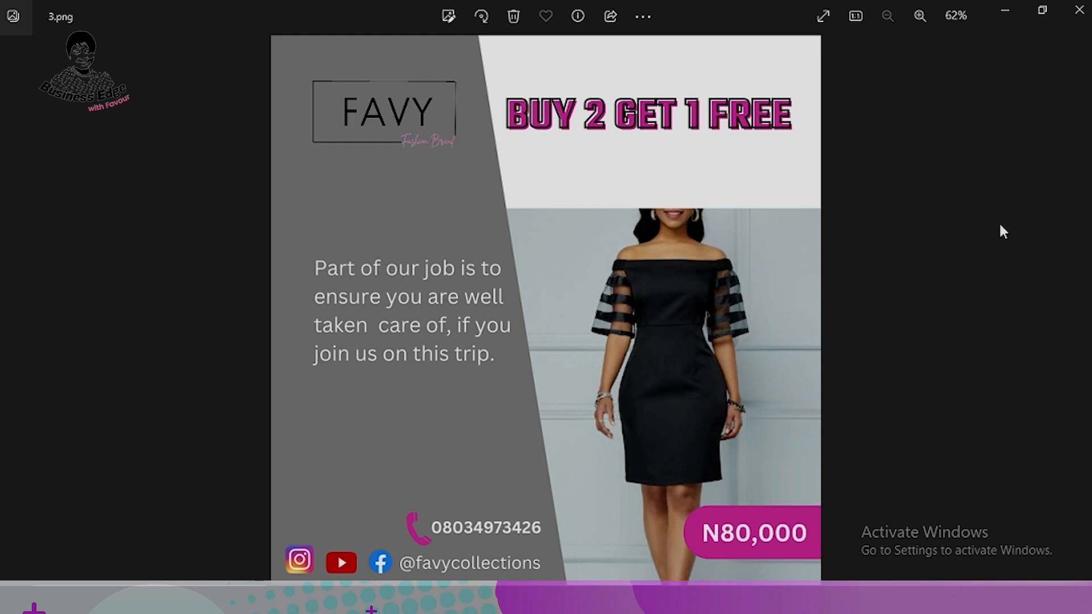
Step: Step through the Photos viewer until 4.png, the pink page 4 promo, is shown
{"action": "left_click", "coordinate": [1077, 310]}
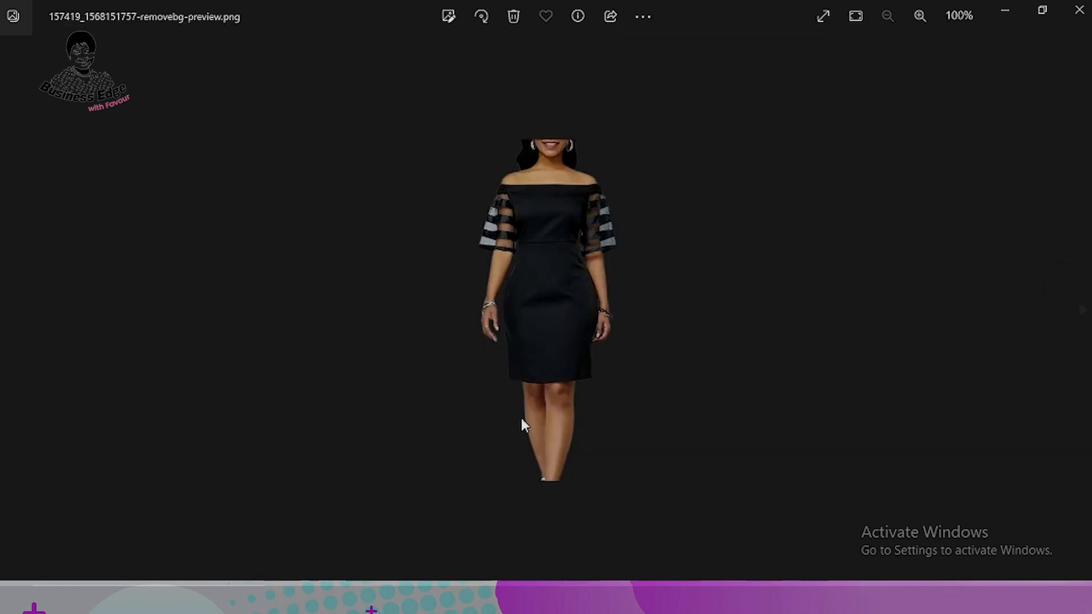
{"action": "left_click", "coordinate": [8, 311]}
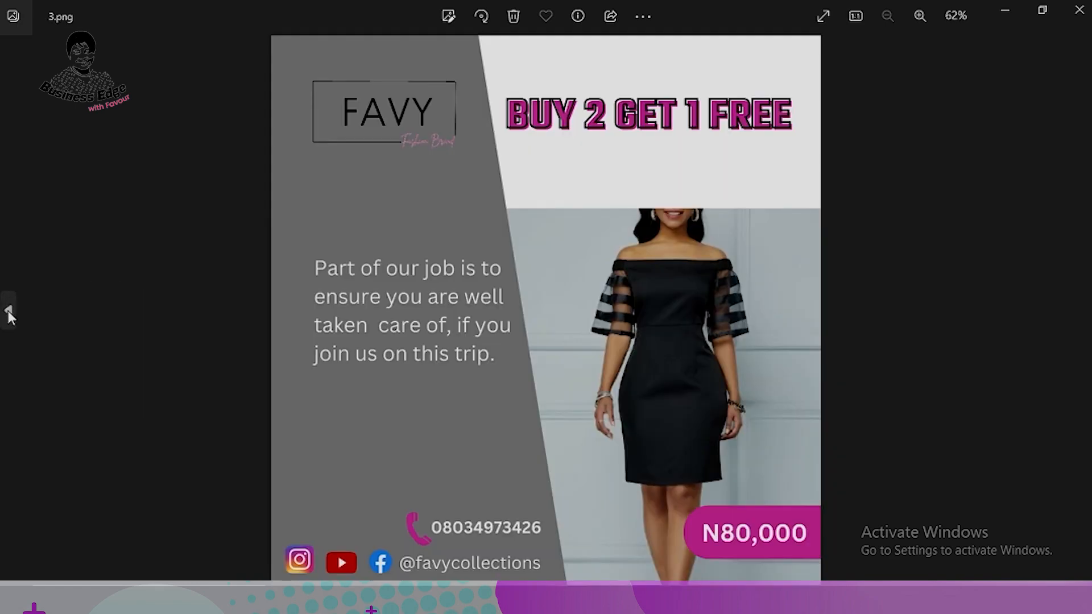
{"action": "left_click", "coordinate": [7, 311]}
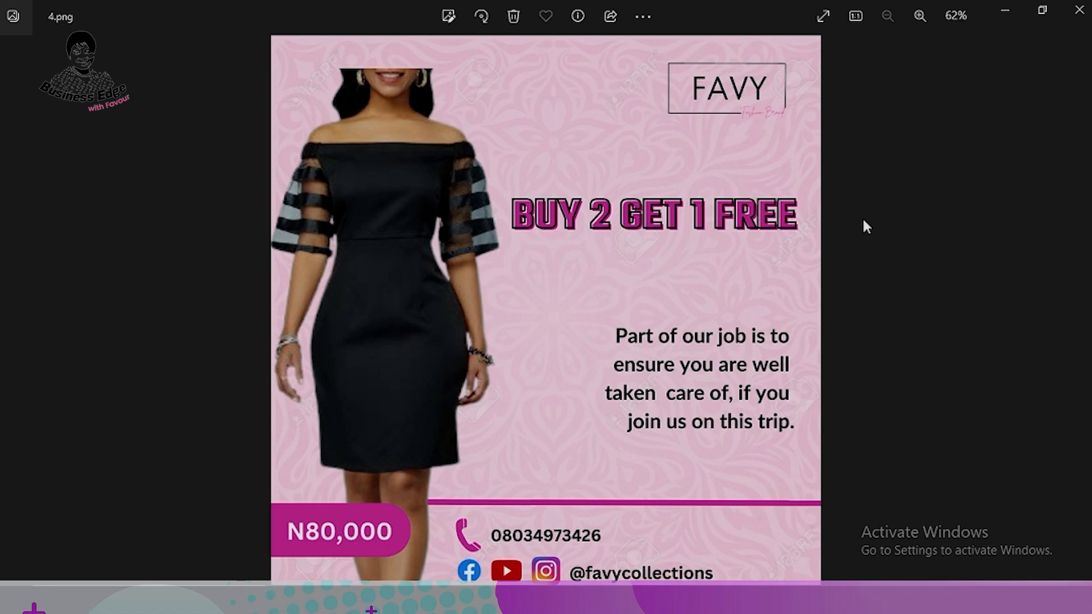